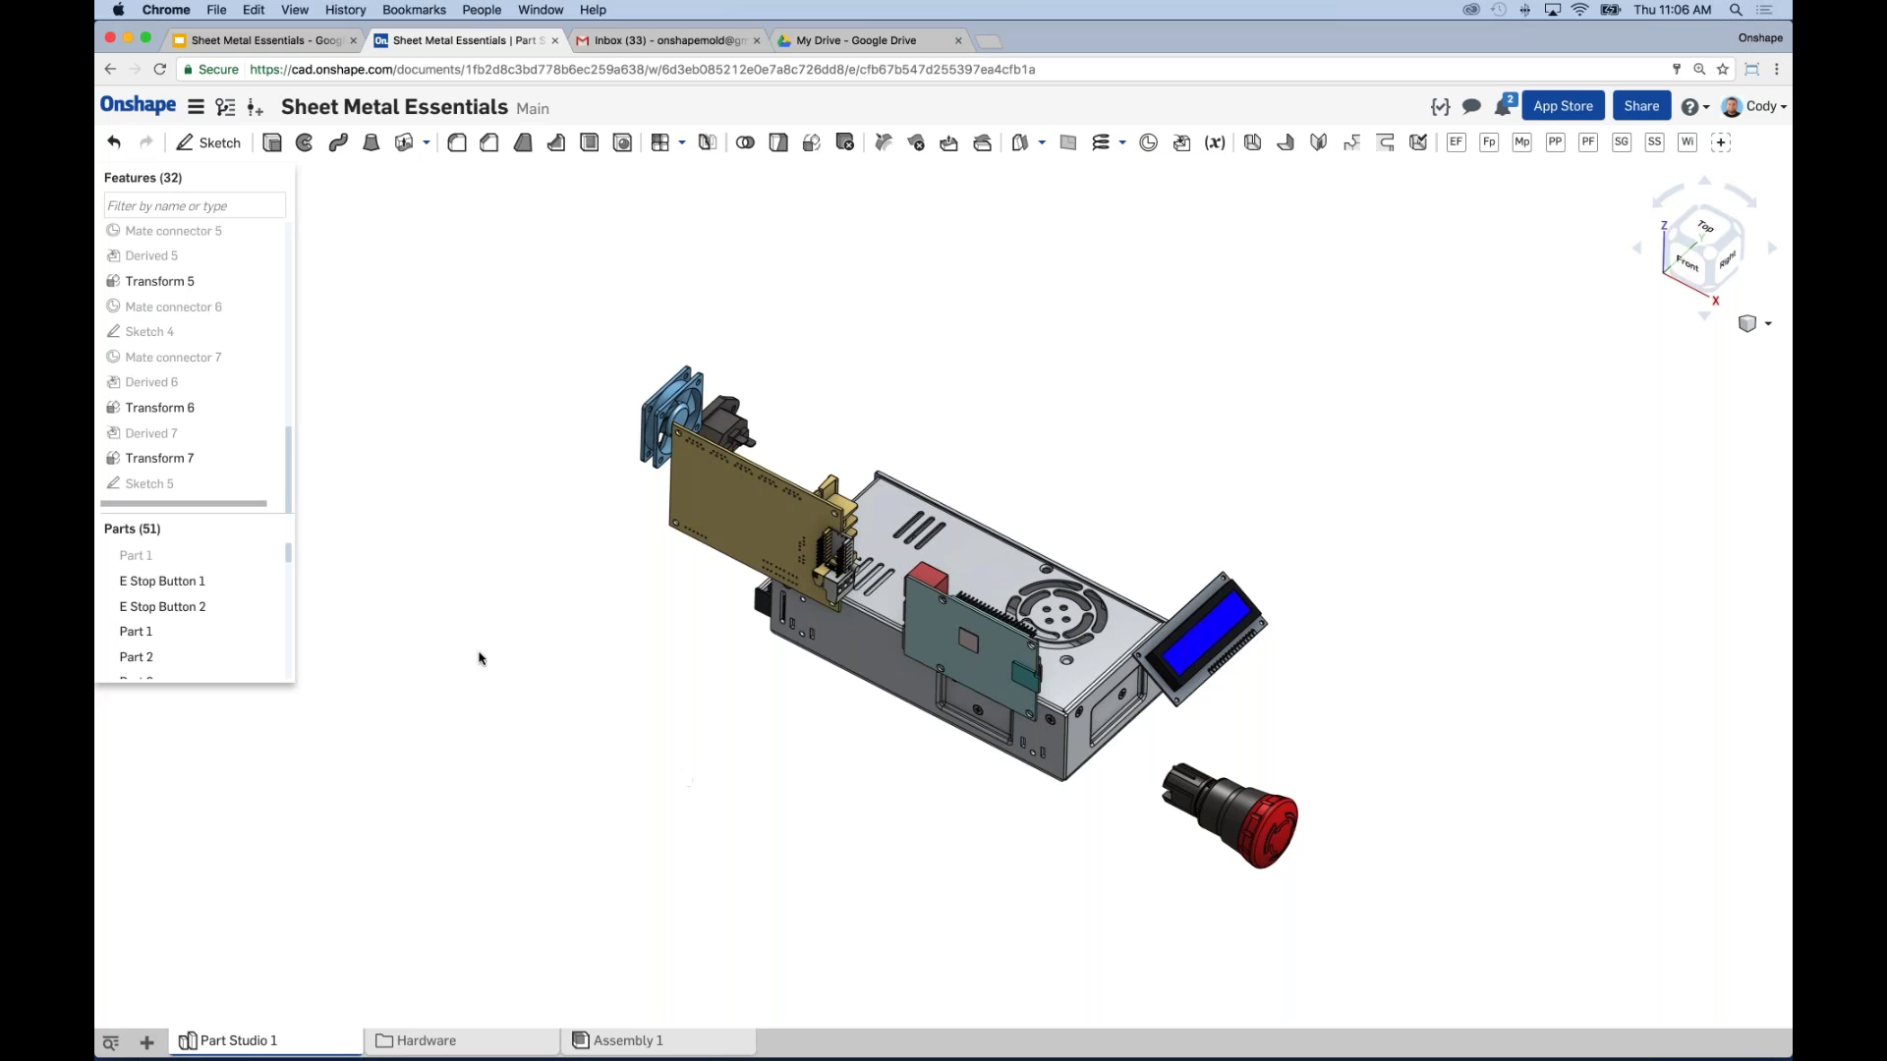
# Step: Unhide the solid enclosure body, Part 1, around the electronic components
pyautogui.click(268, 555)
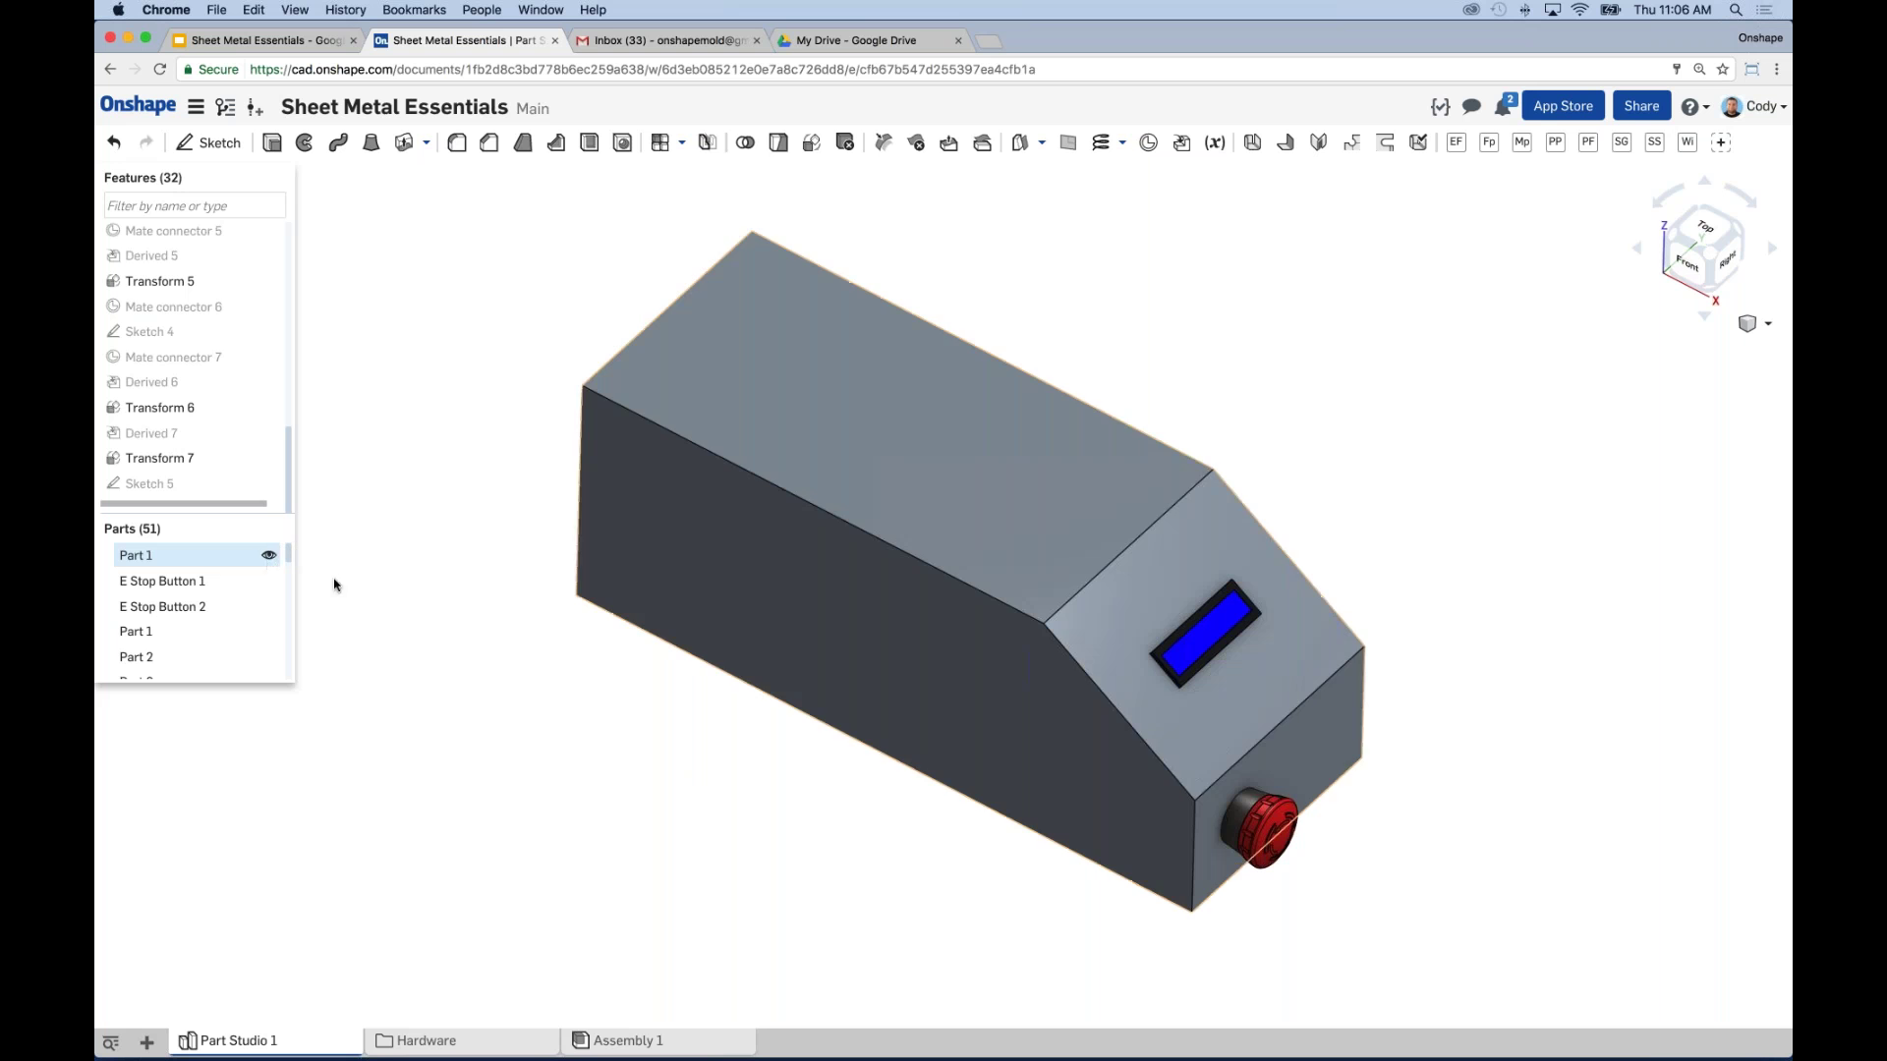
pyautogui.moveTo(586, 771); pyautogui.dragTo(576, 711, button='right')
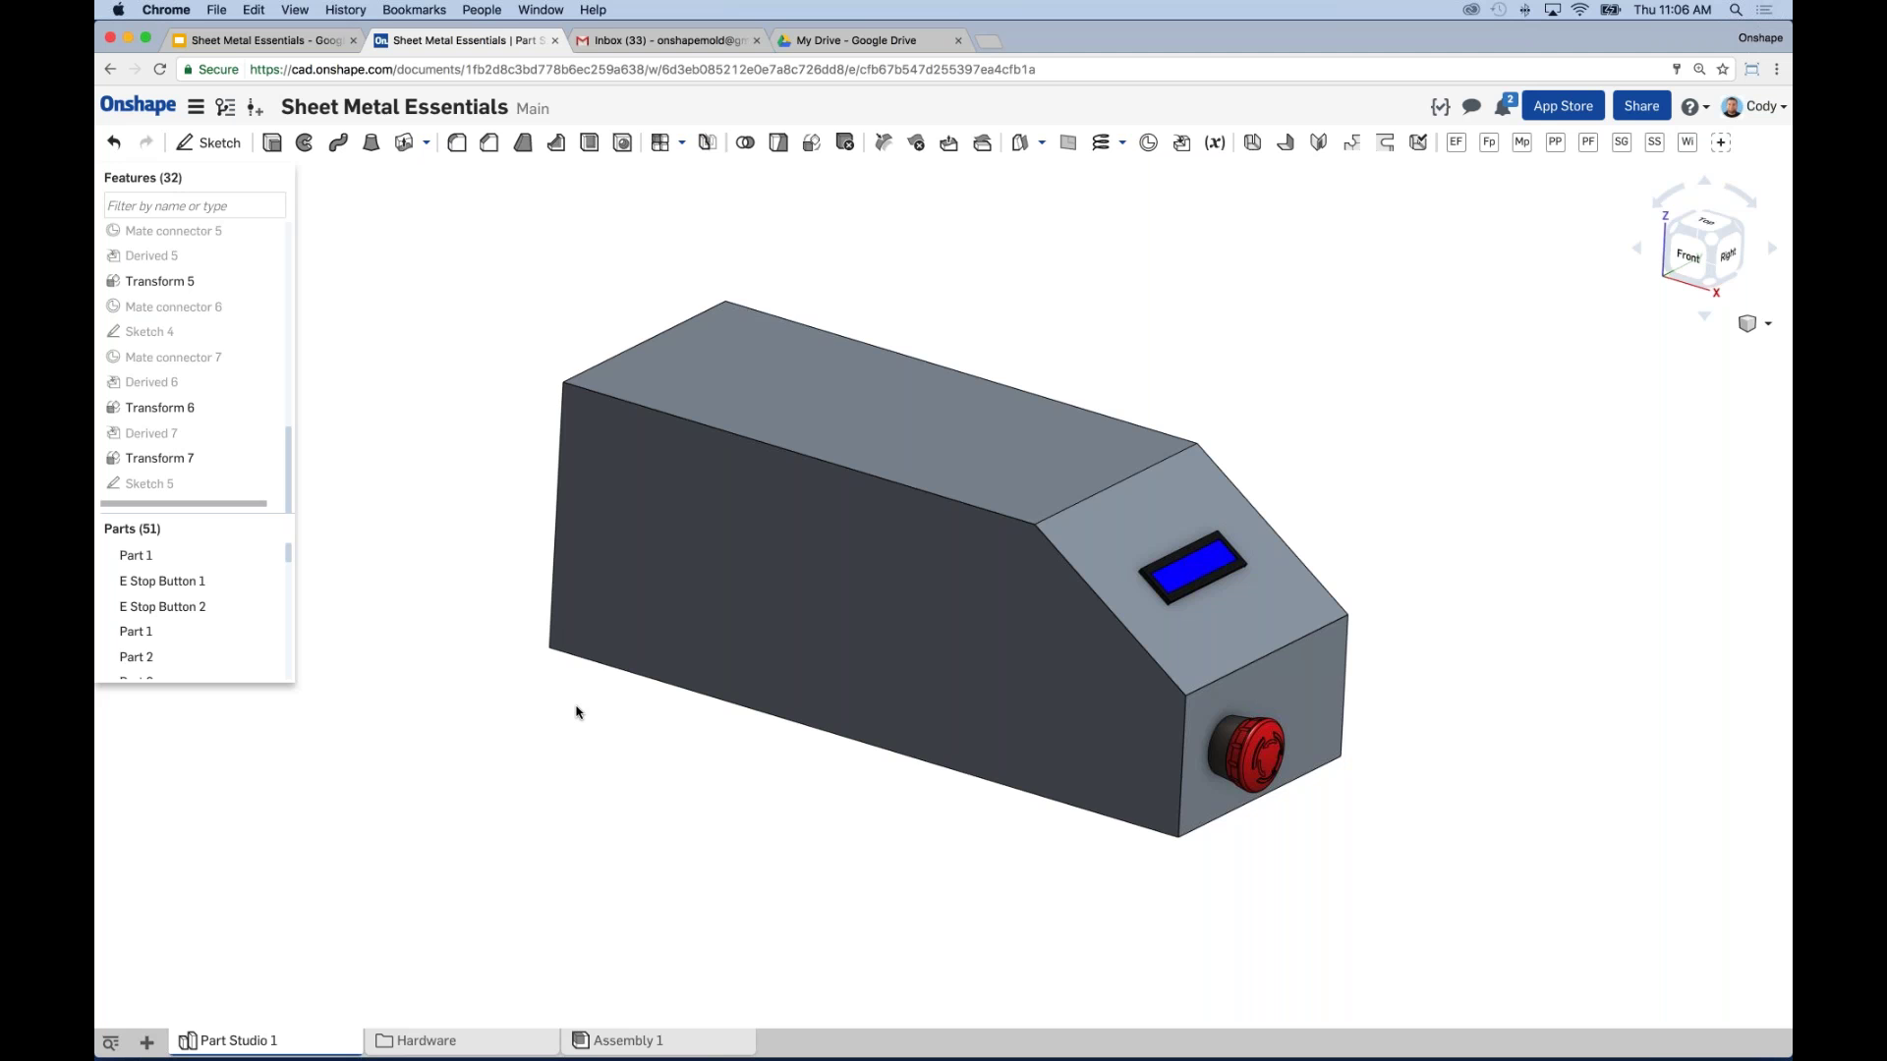
pyautogui.moveTo(577, 711)
pyautogui.mouseDown(button='right')
pyautogui.moveTo(551, 716)
pyautogui.moveTo(562, 729)
pyautogui.mouseUp(button='right')
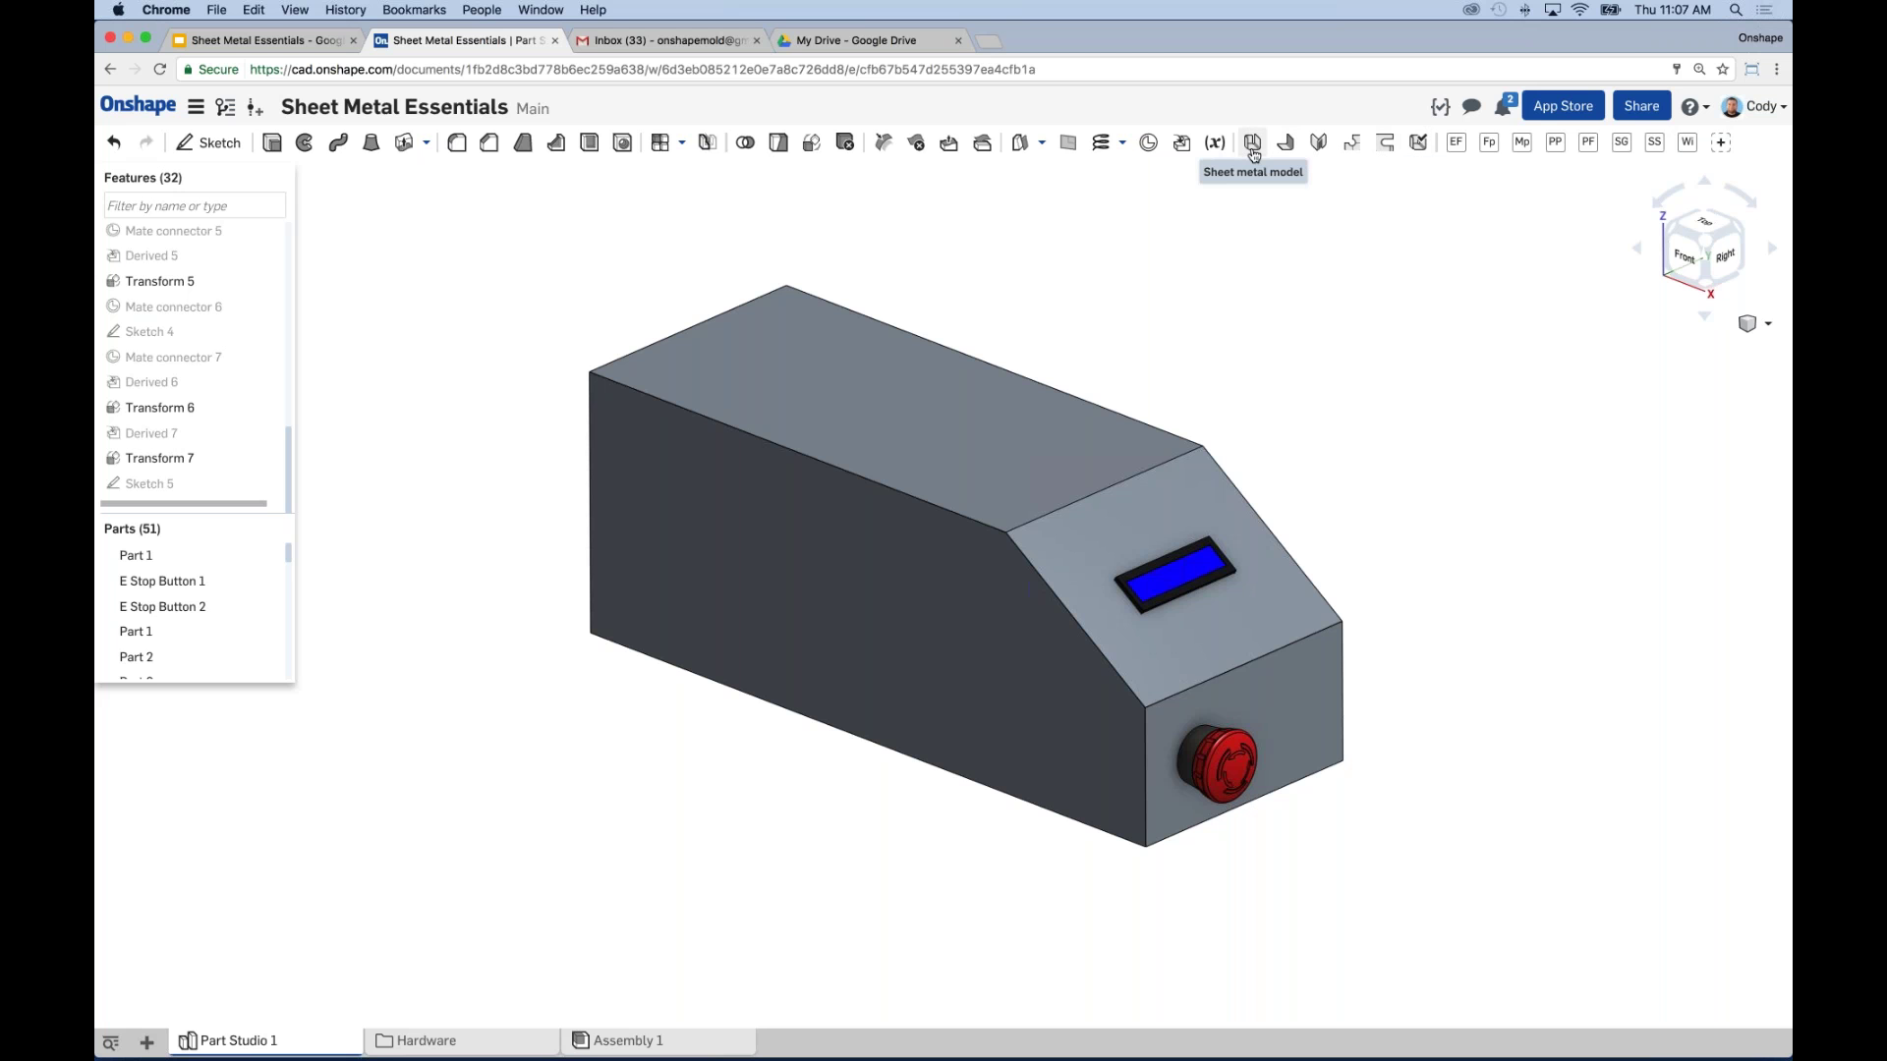
# Step: Start a sheet metal model in Convert mode with the enclosure solid, Part 1, as the part to convert
pyautogui.moveTo(1254, 155)
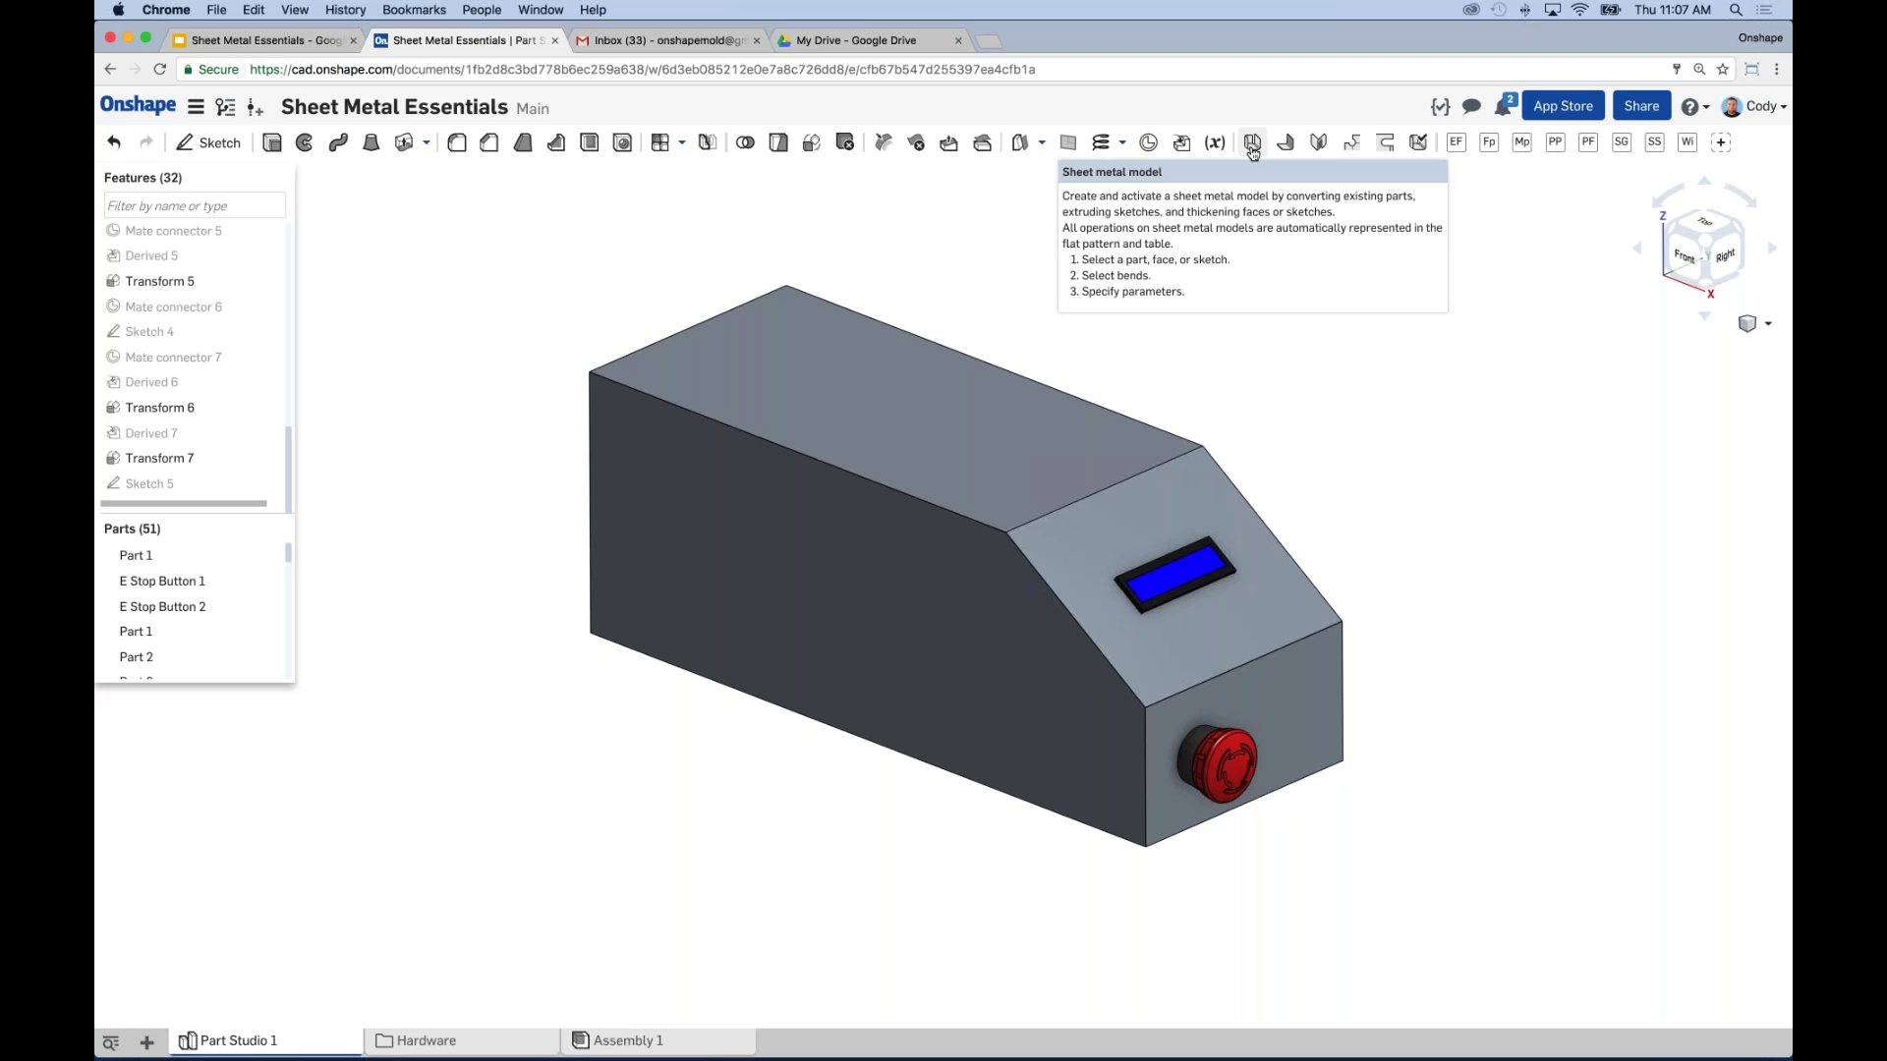
pyautogui.click(1252, 144)
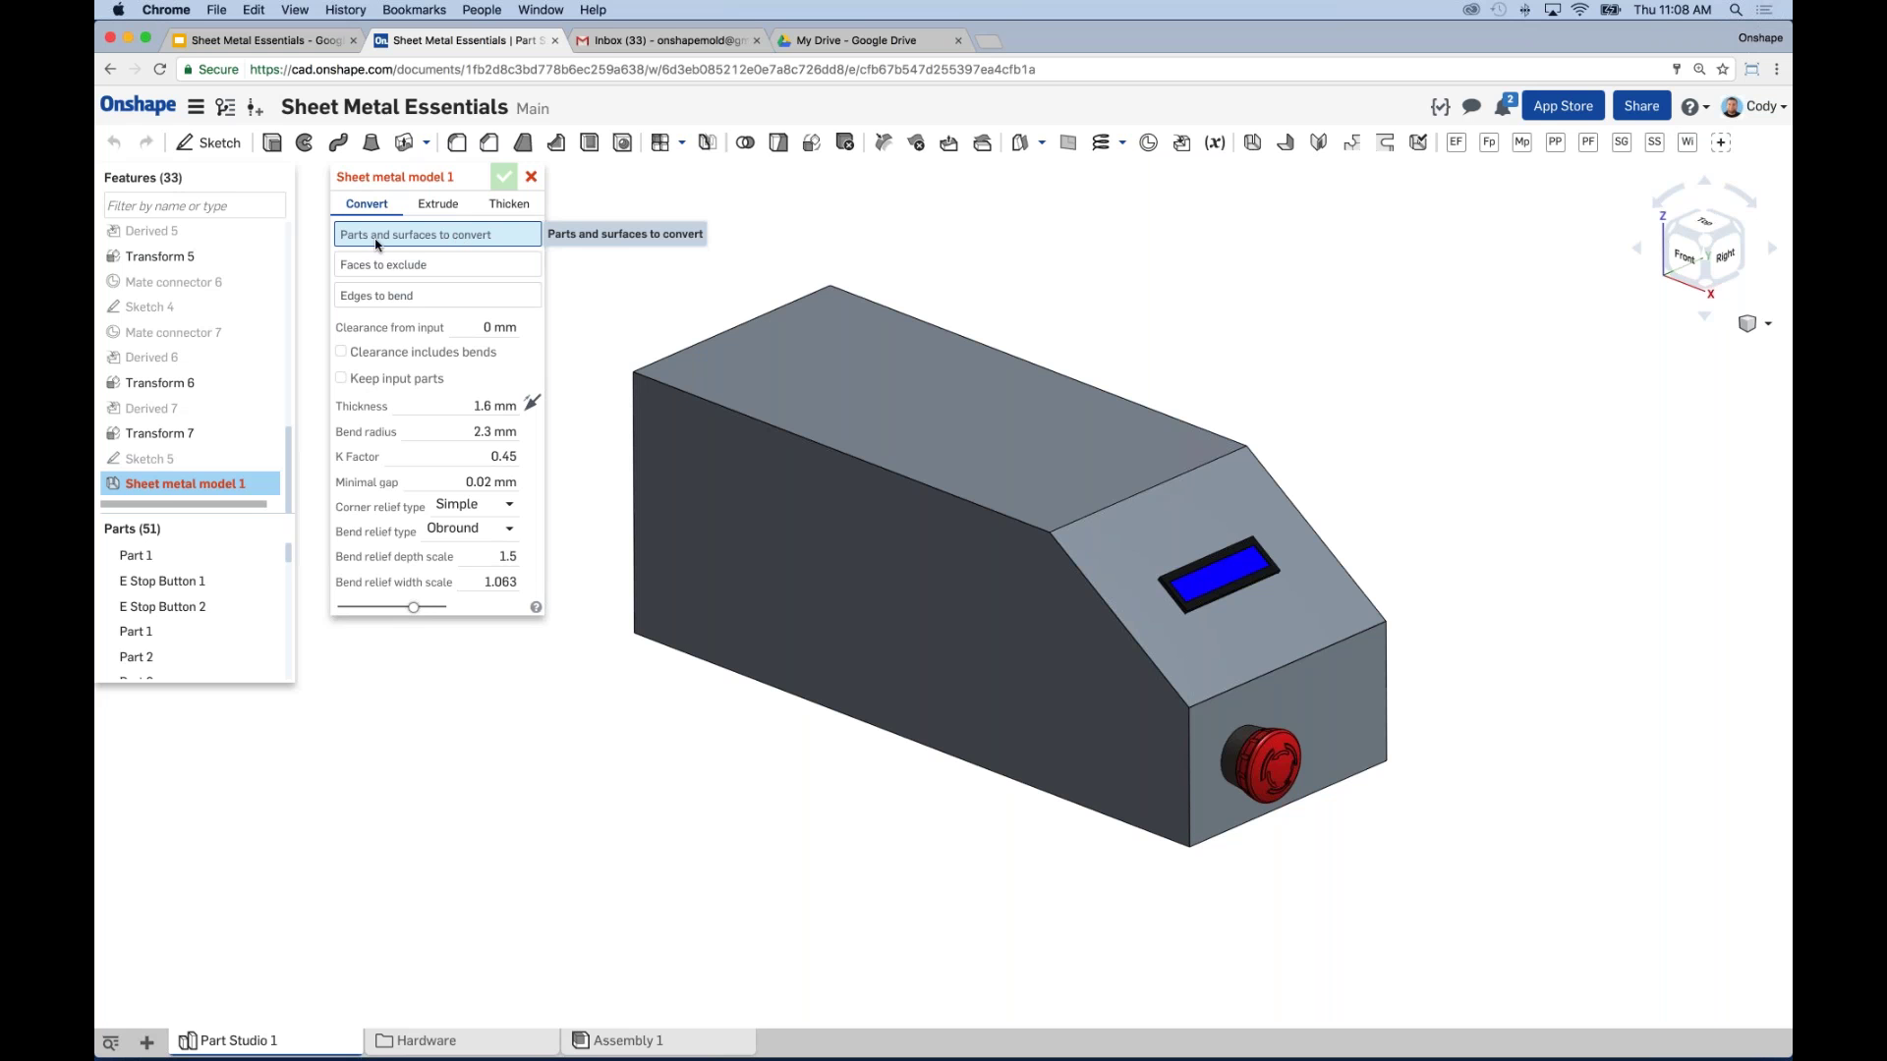
pyautogui.click(857, 409)
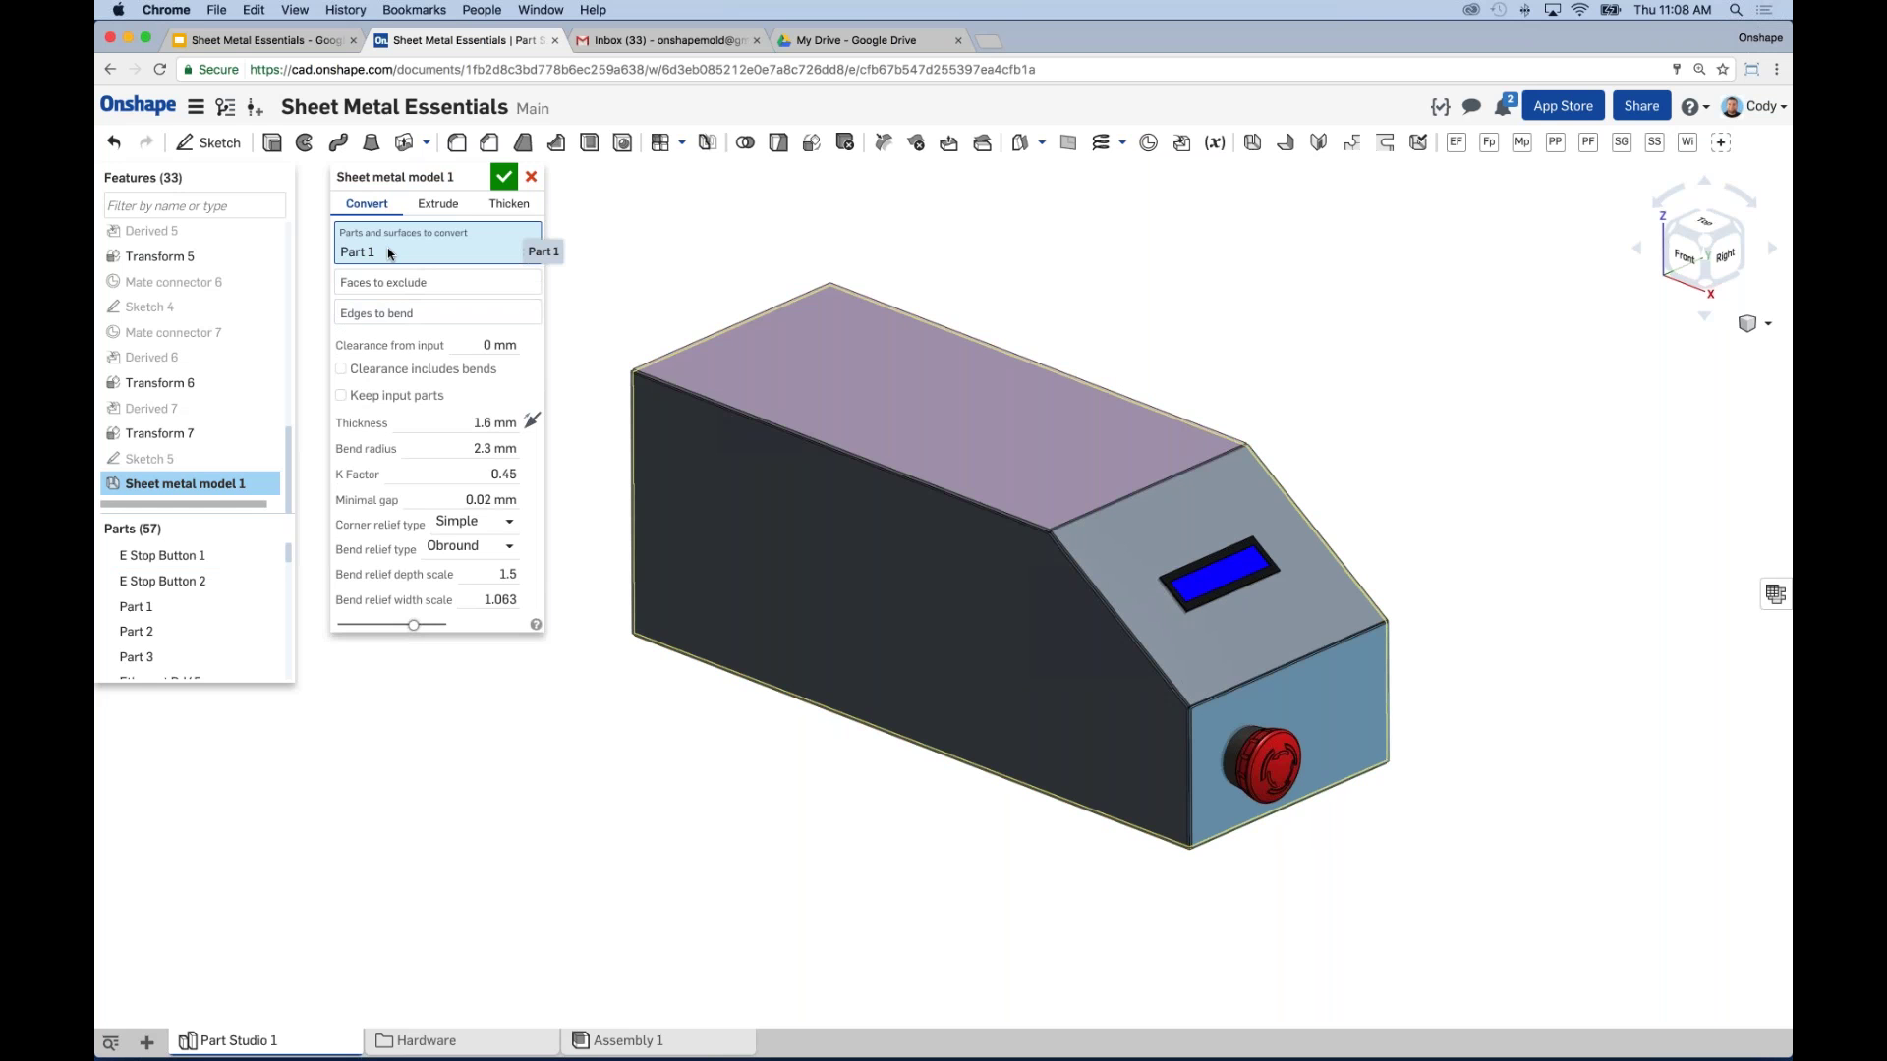
# Step: Examine how the converted walls meet at the enclosure's lower corner near the emergency stop button
pyautogui.moveTo(784, 758); pyautogui.dragTo(728, 720, button='right')
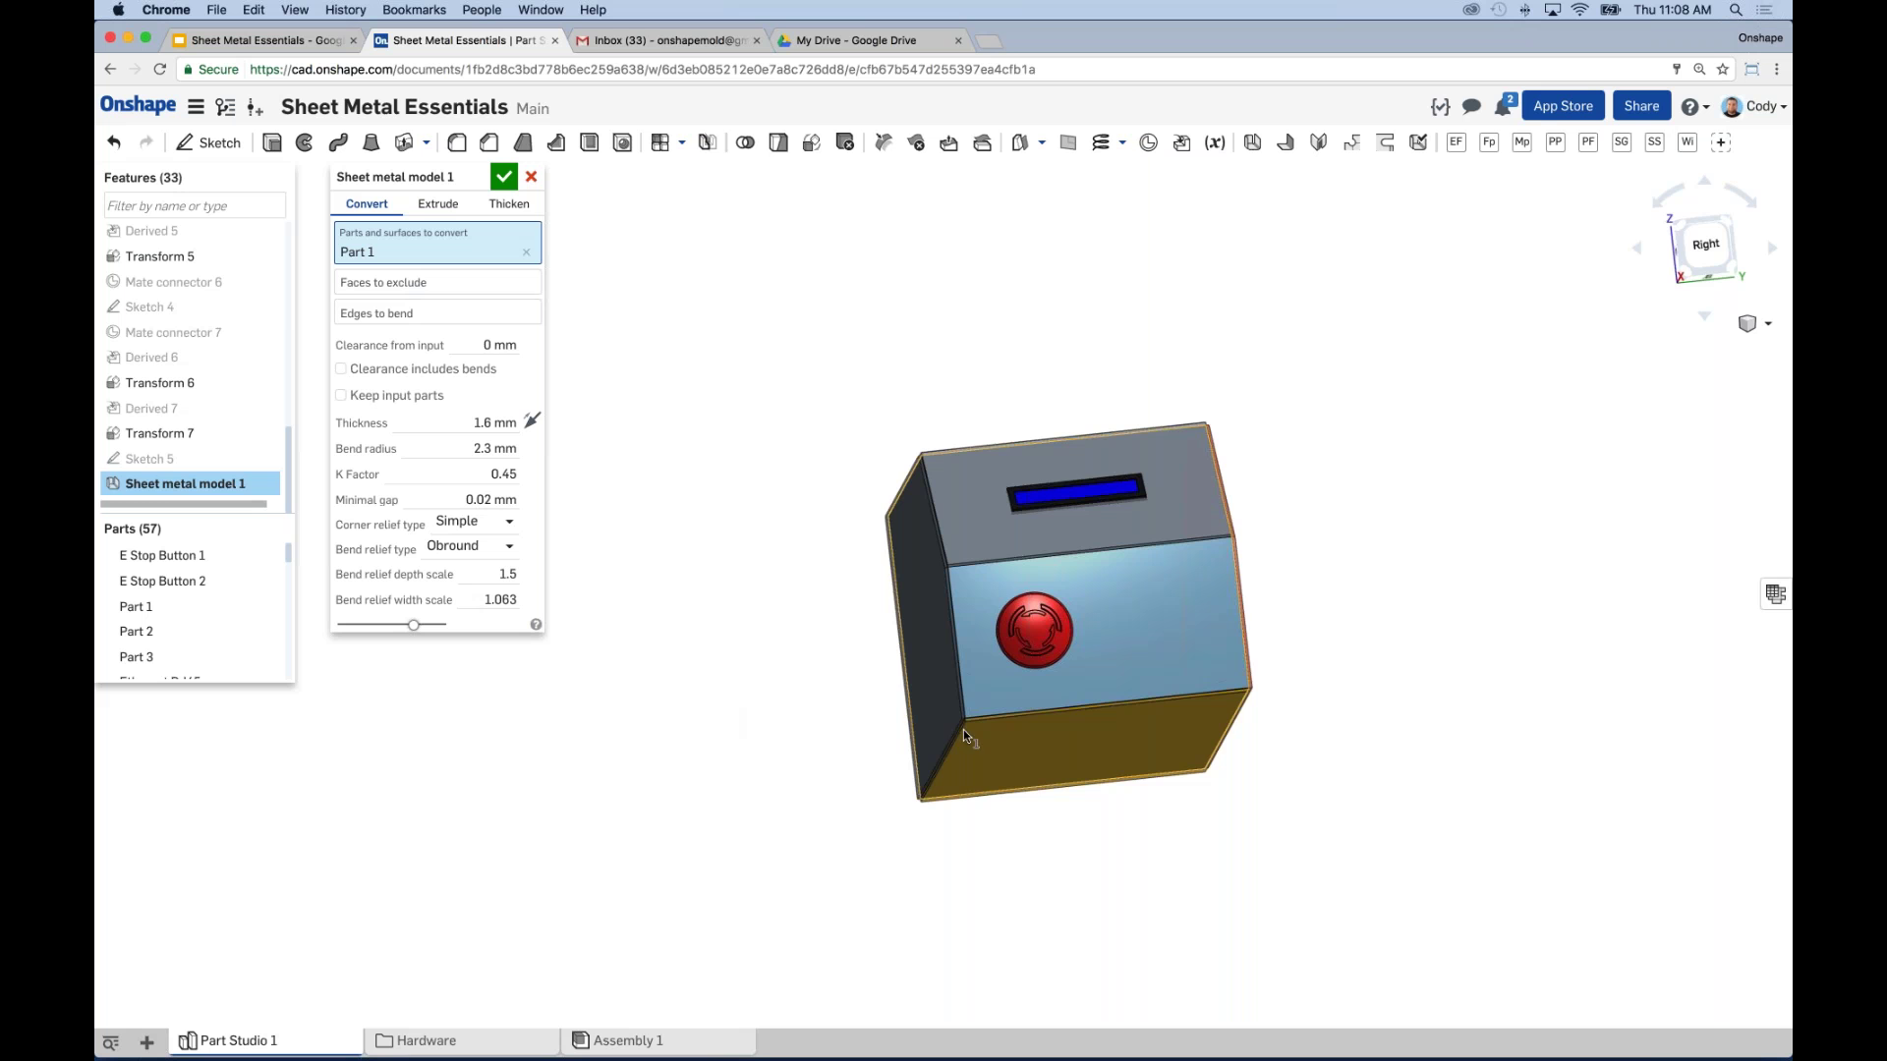
pyautogui.scroll(10, 973, 716)
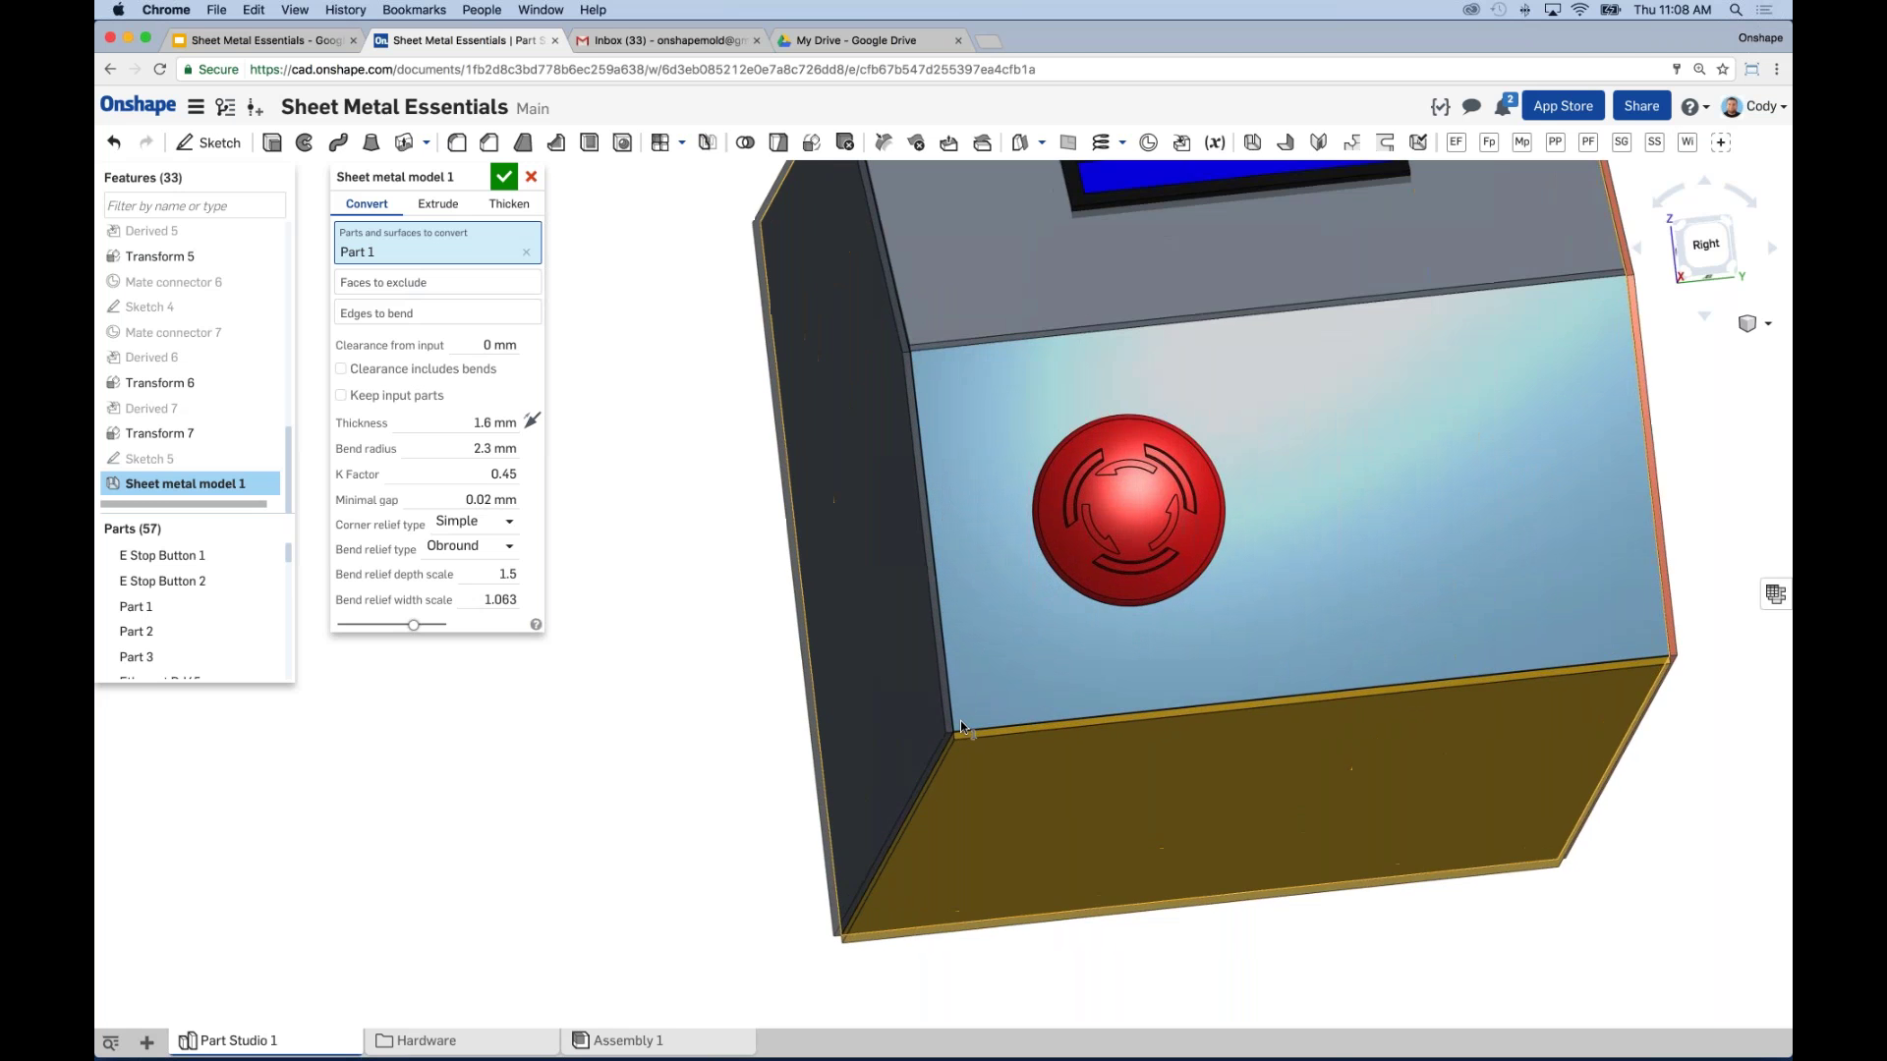
pyautogui.moveTo(963, 735); pyautogui.dragTo(943, 746, button='right')
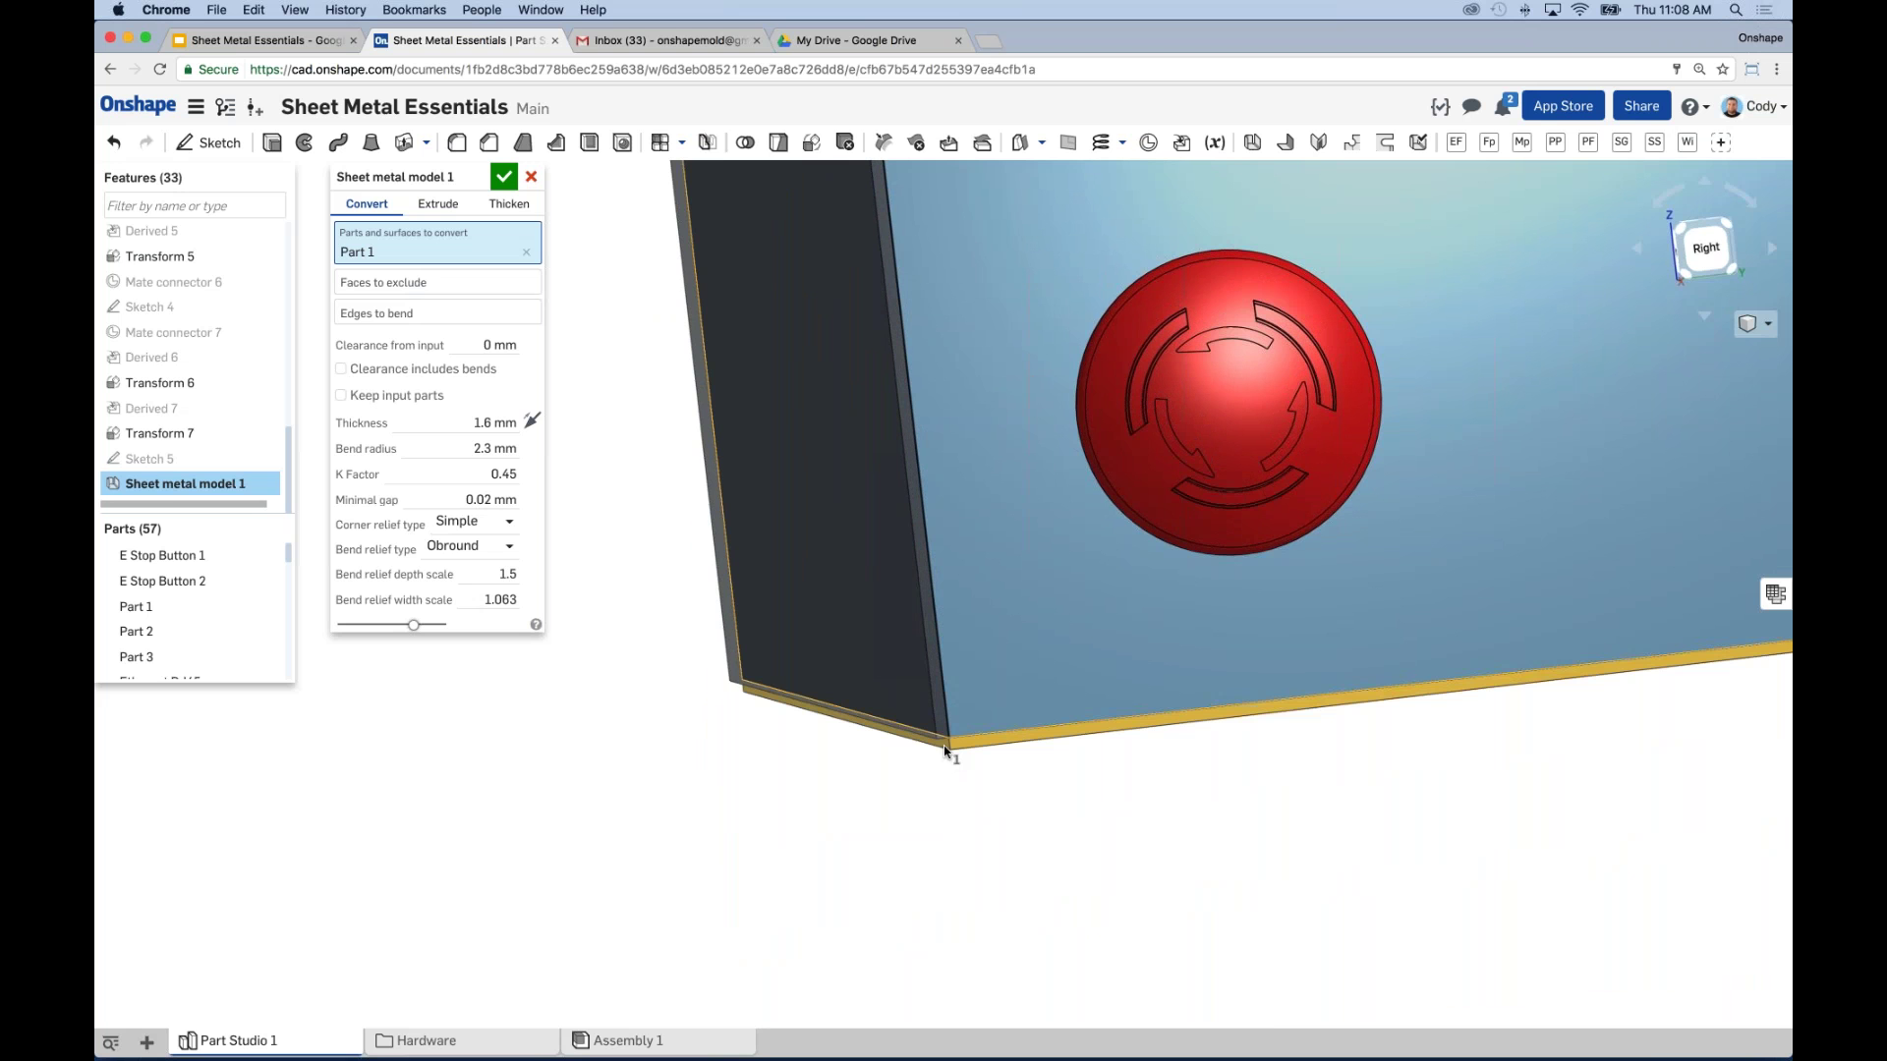
pyautogui.moveTo(900, 713); pyautogui.dragTo(888, 779, button='right')
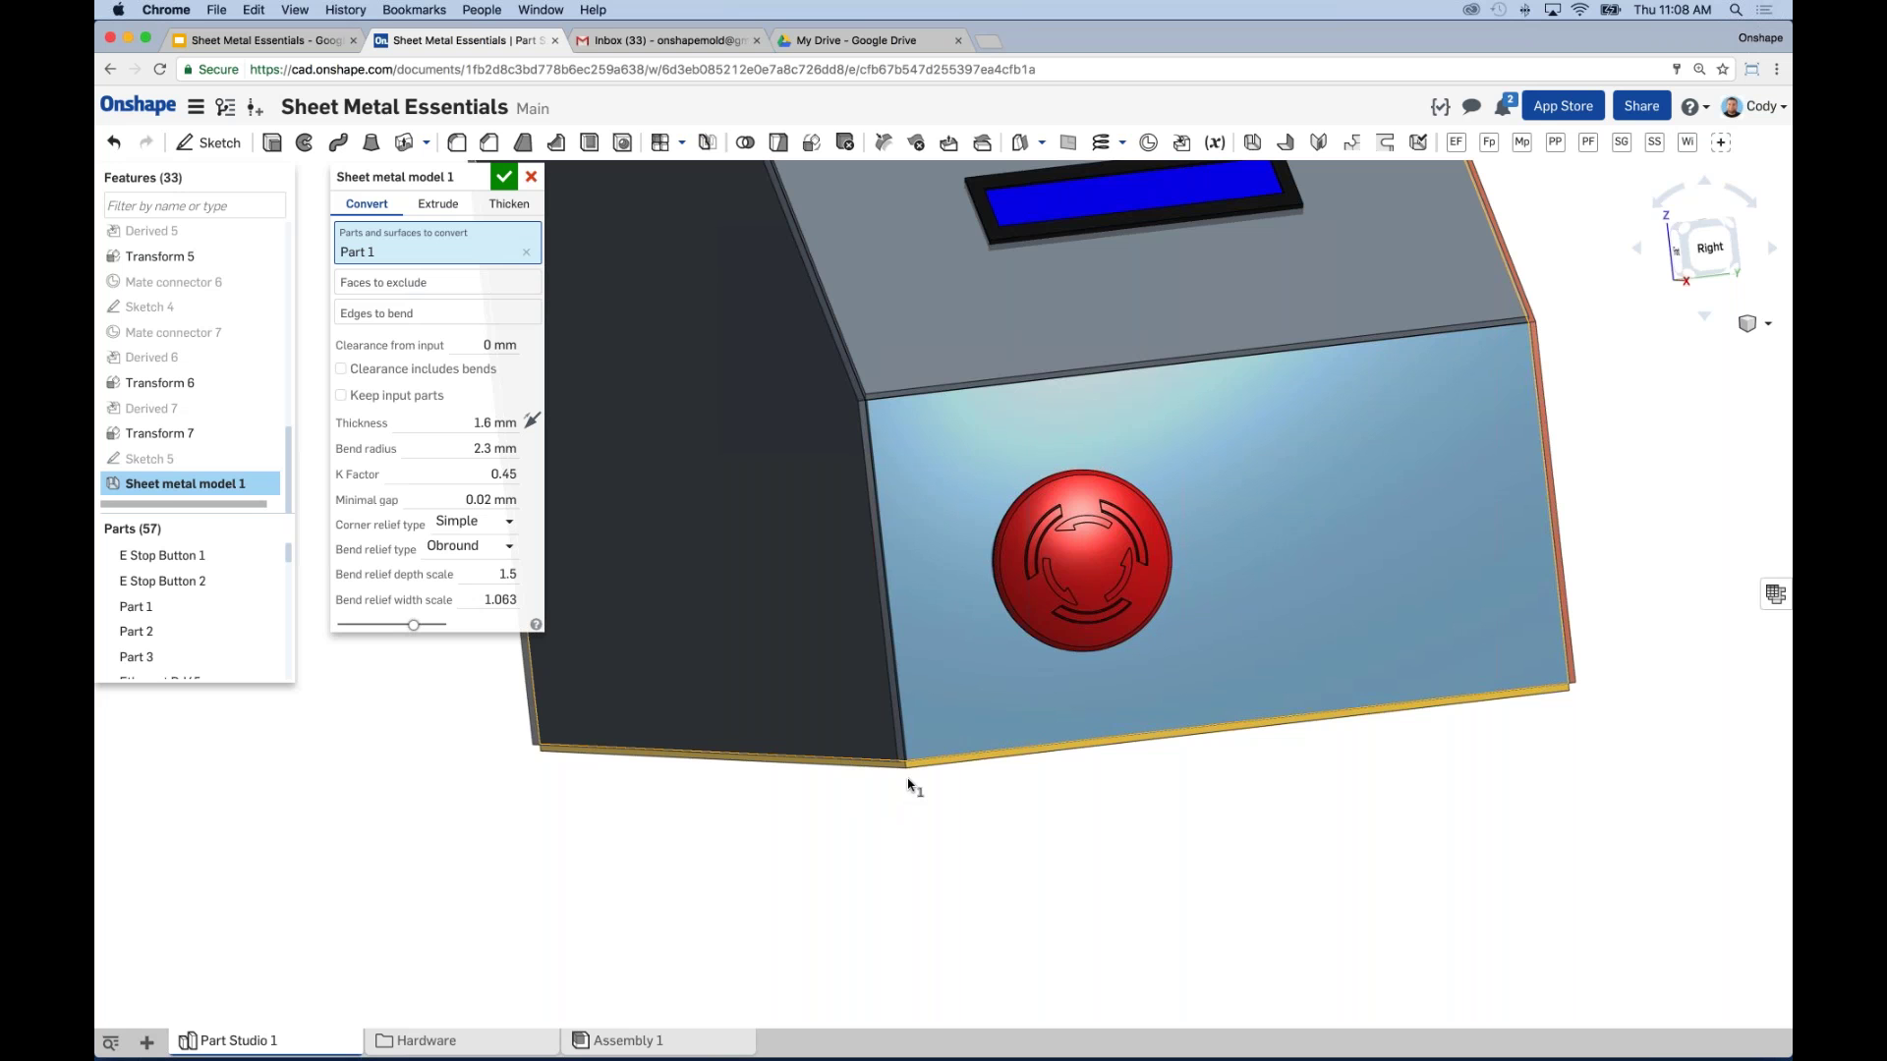
pyautogui.scroll(-3, 919, 792)
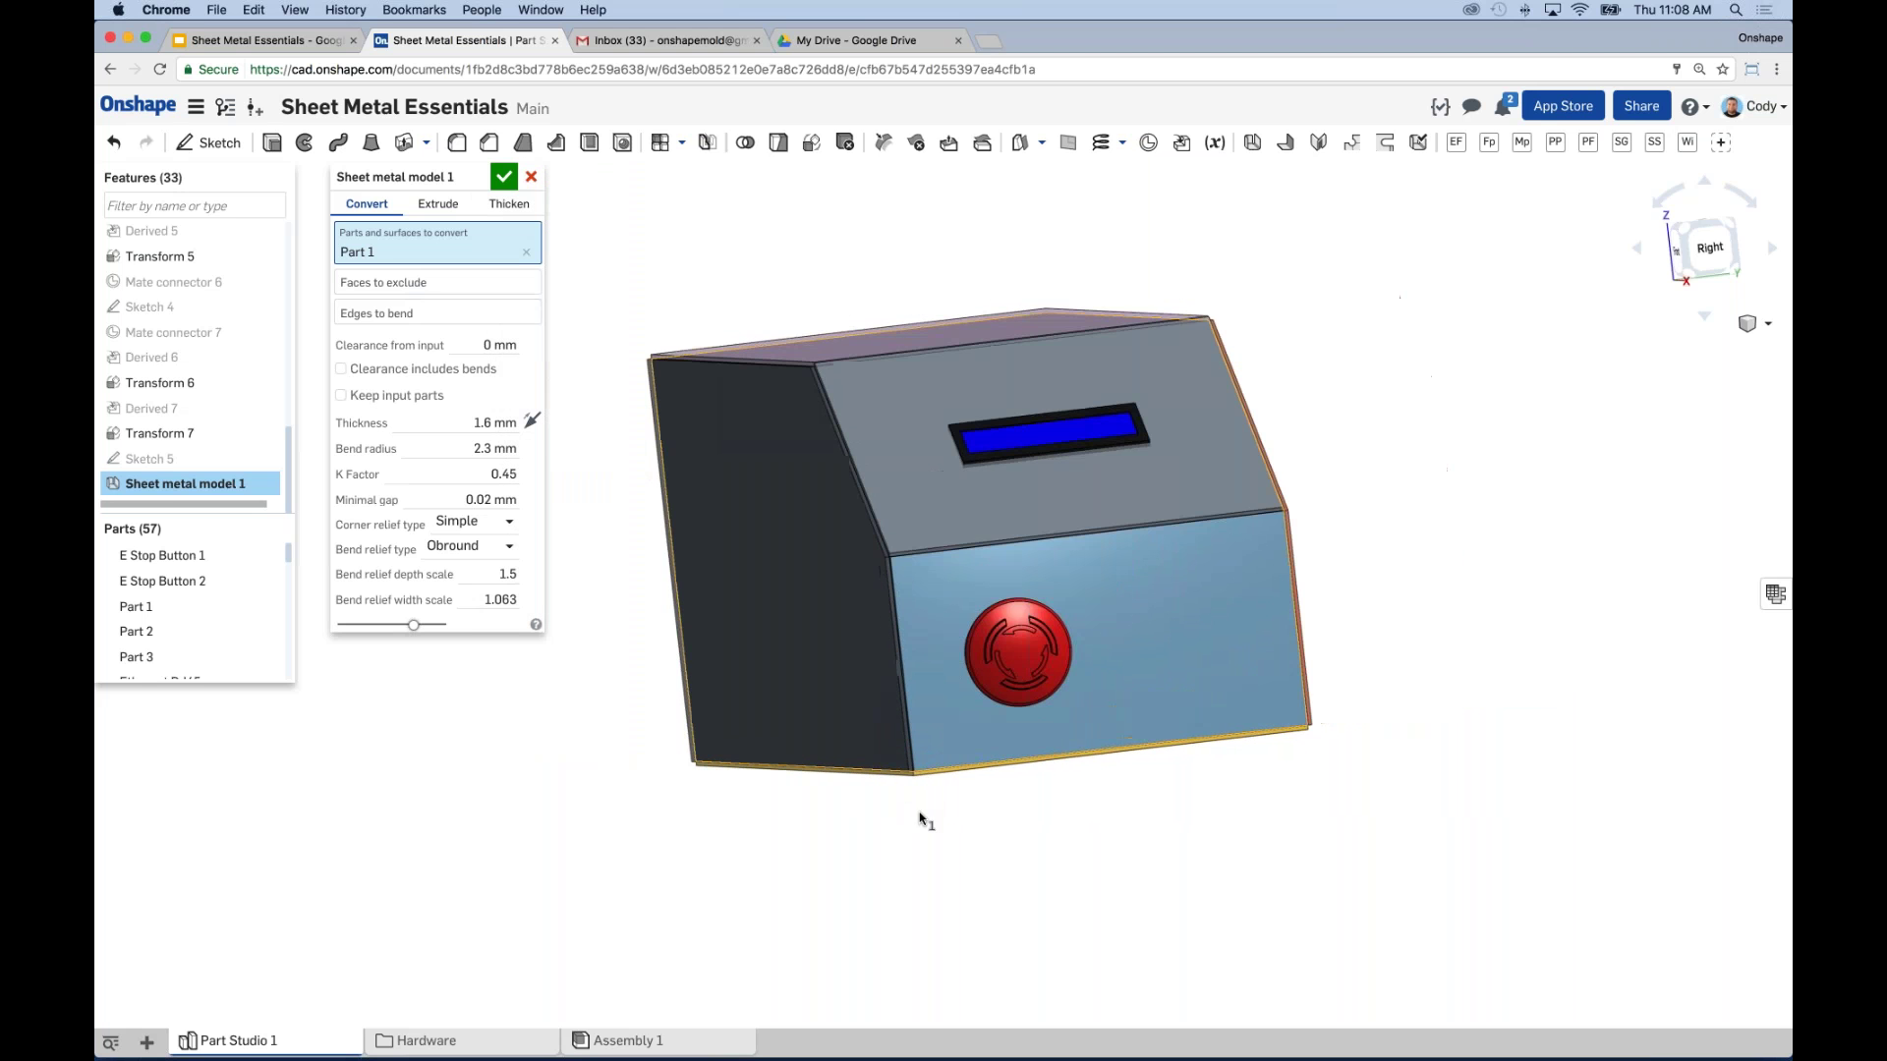
pyautogui.moveTo(931, 824); pyautogui.dragTo(949, 808, button='right')
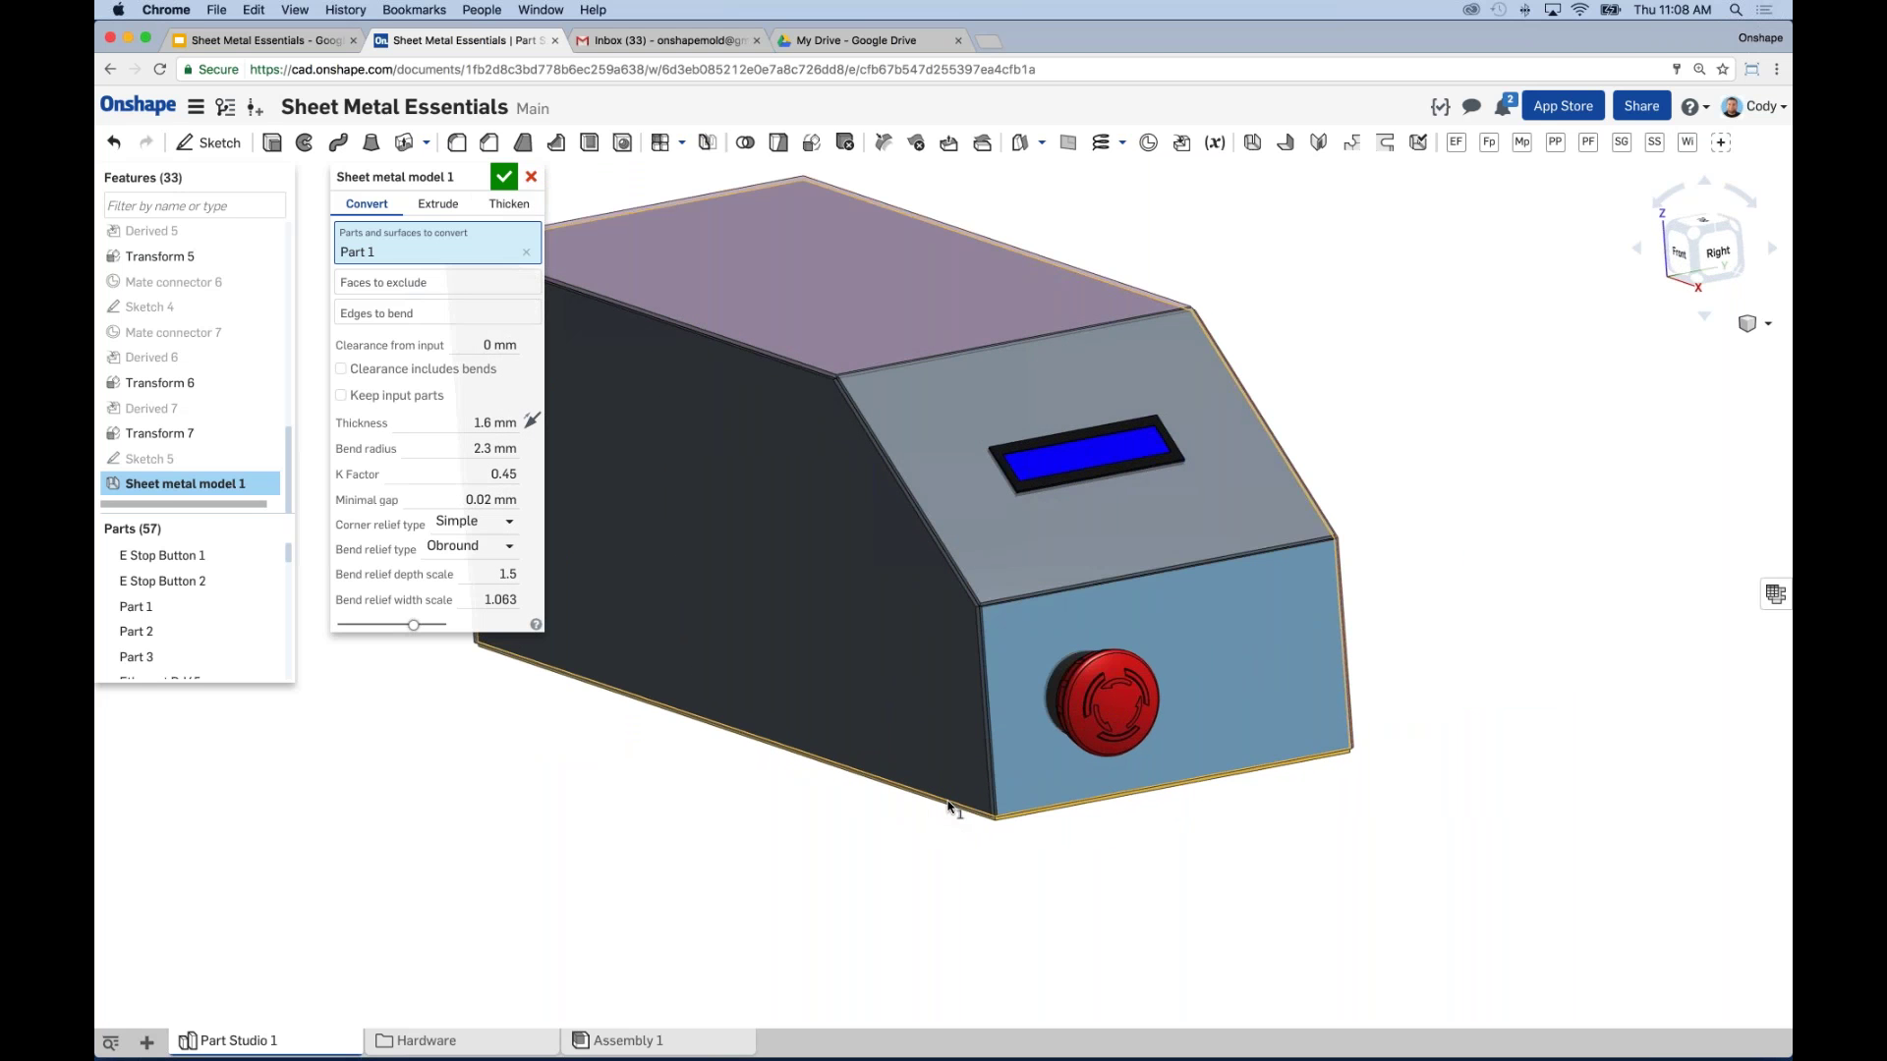
pyautogui.scroll(-3, 949, 826)
pyautogui.moveTo(1003, 848); pyautogui.dragTo(1062, 855, button='middle')
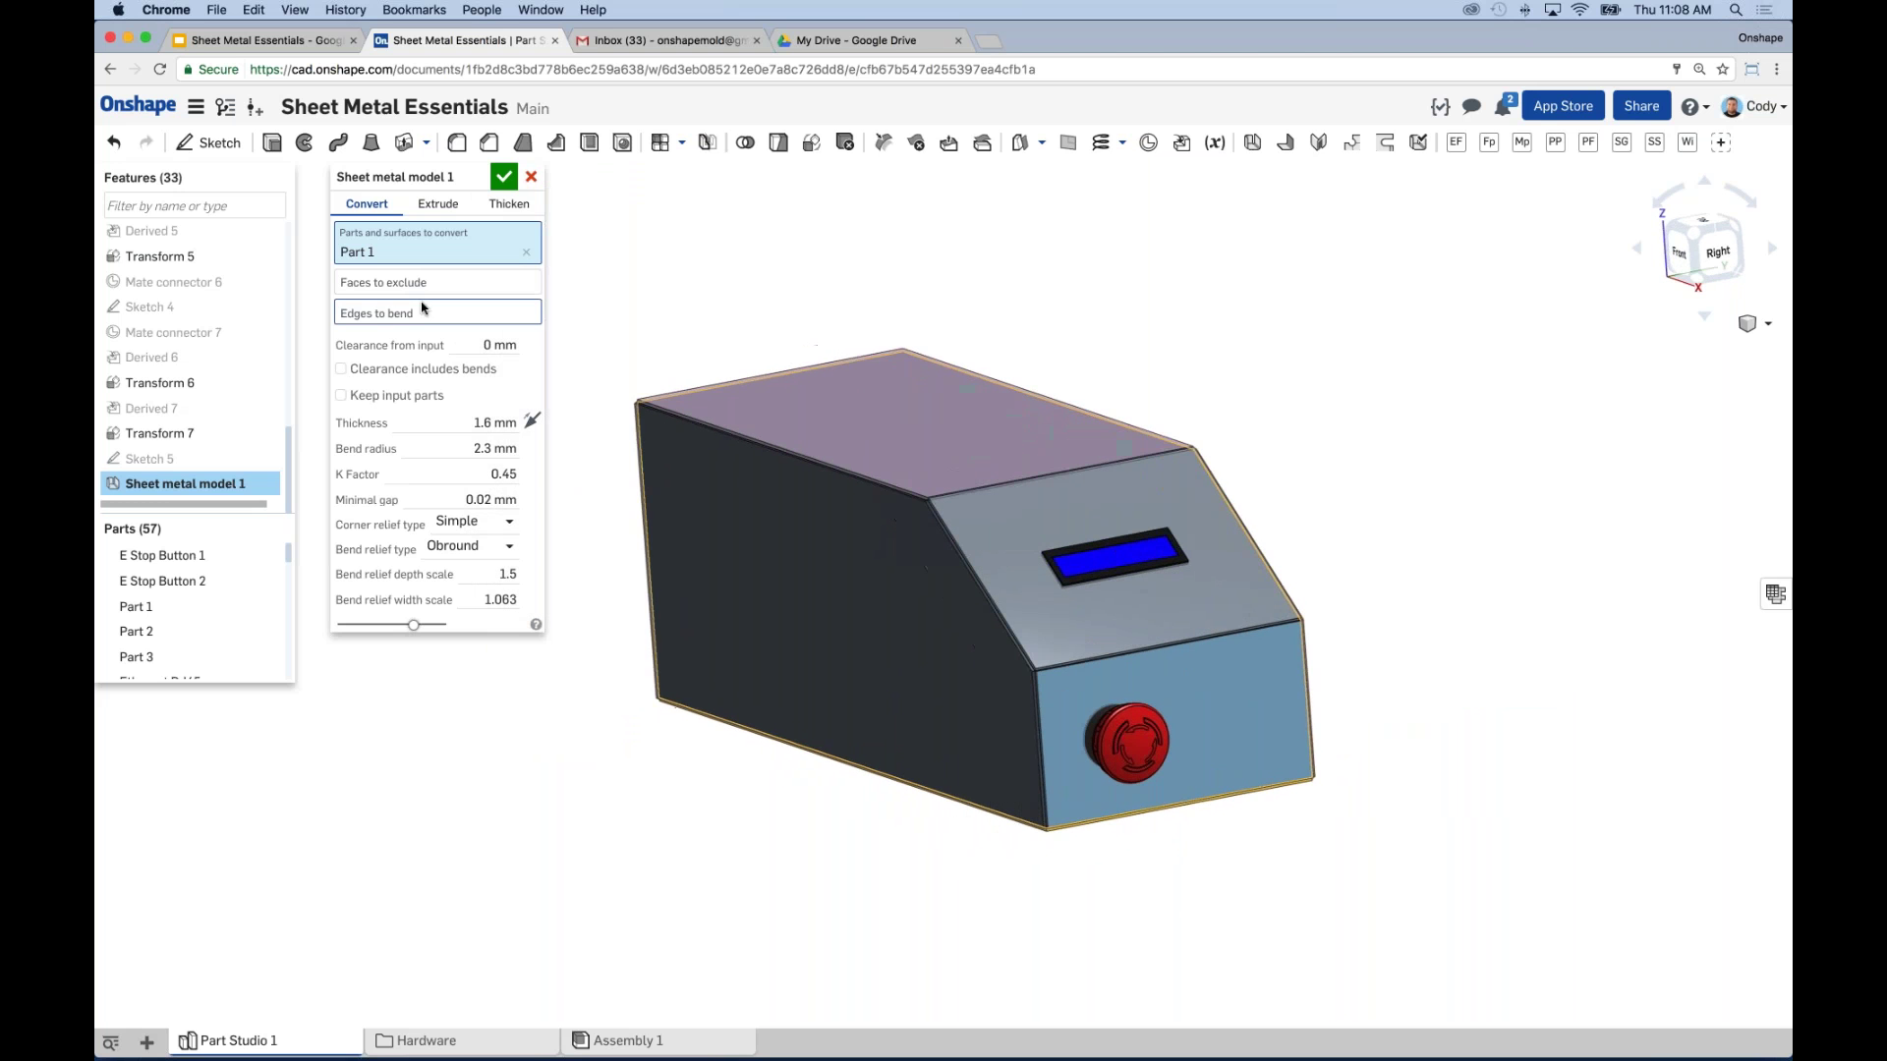
# Step: Add the long bottom edge of the enclosure's front side wall as an edge to bend and check its corner
pyautogui.click(375, 313)
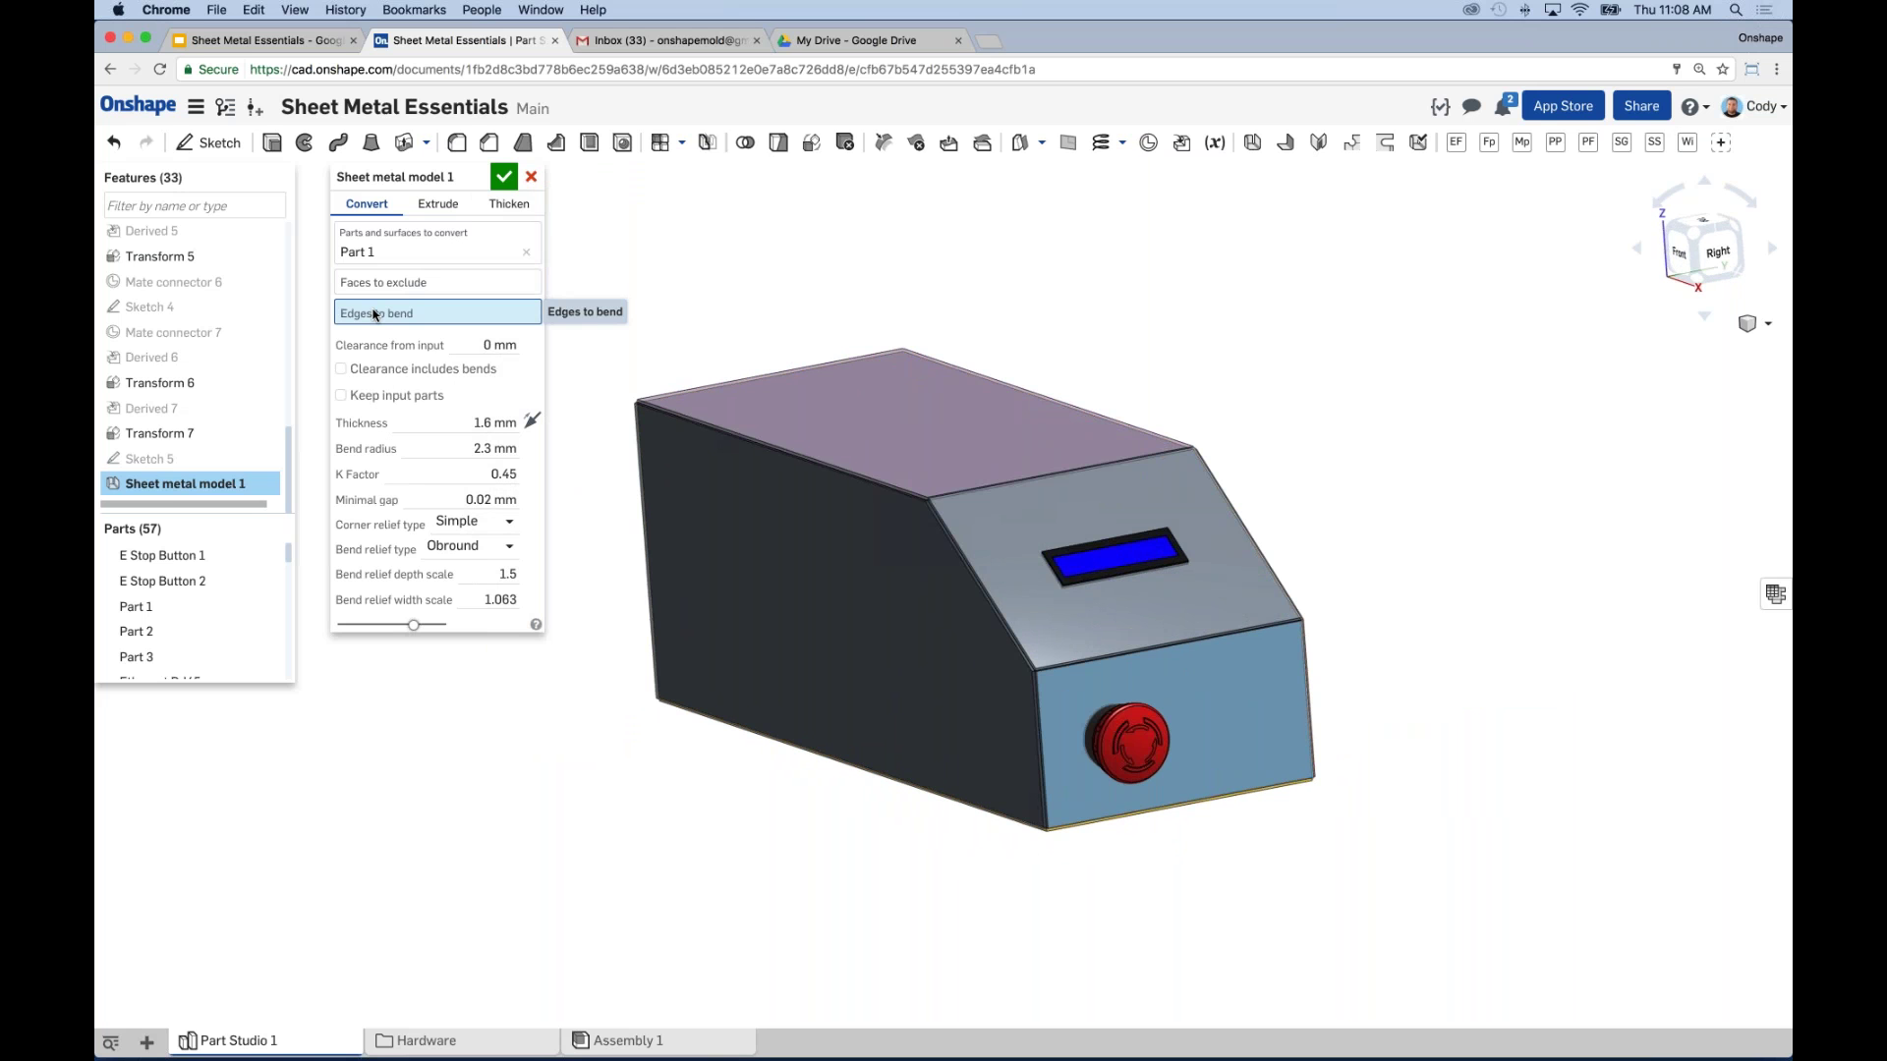
pyautogui.moveTo(952, 895); pyautogui.dragTo(971, 753, button='right')
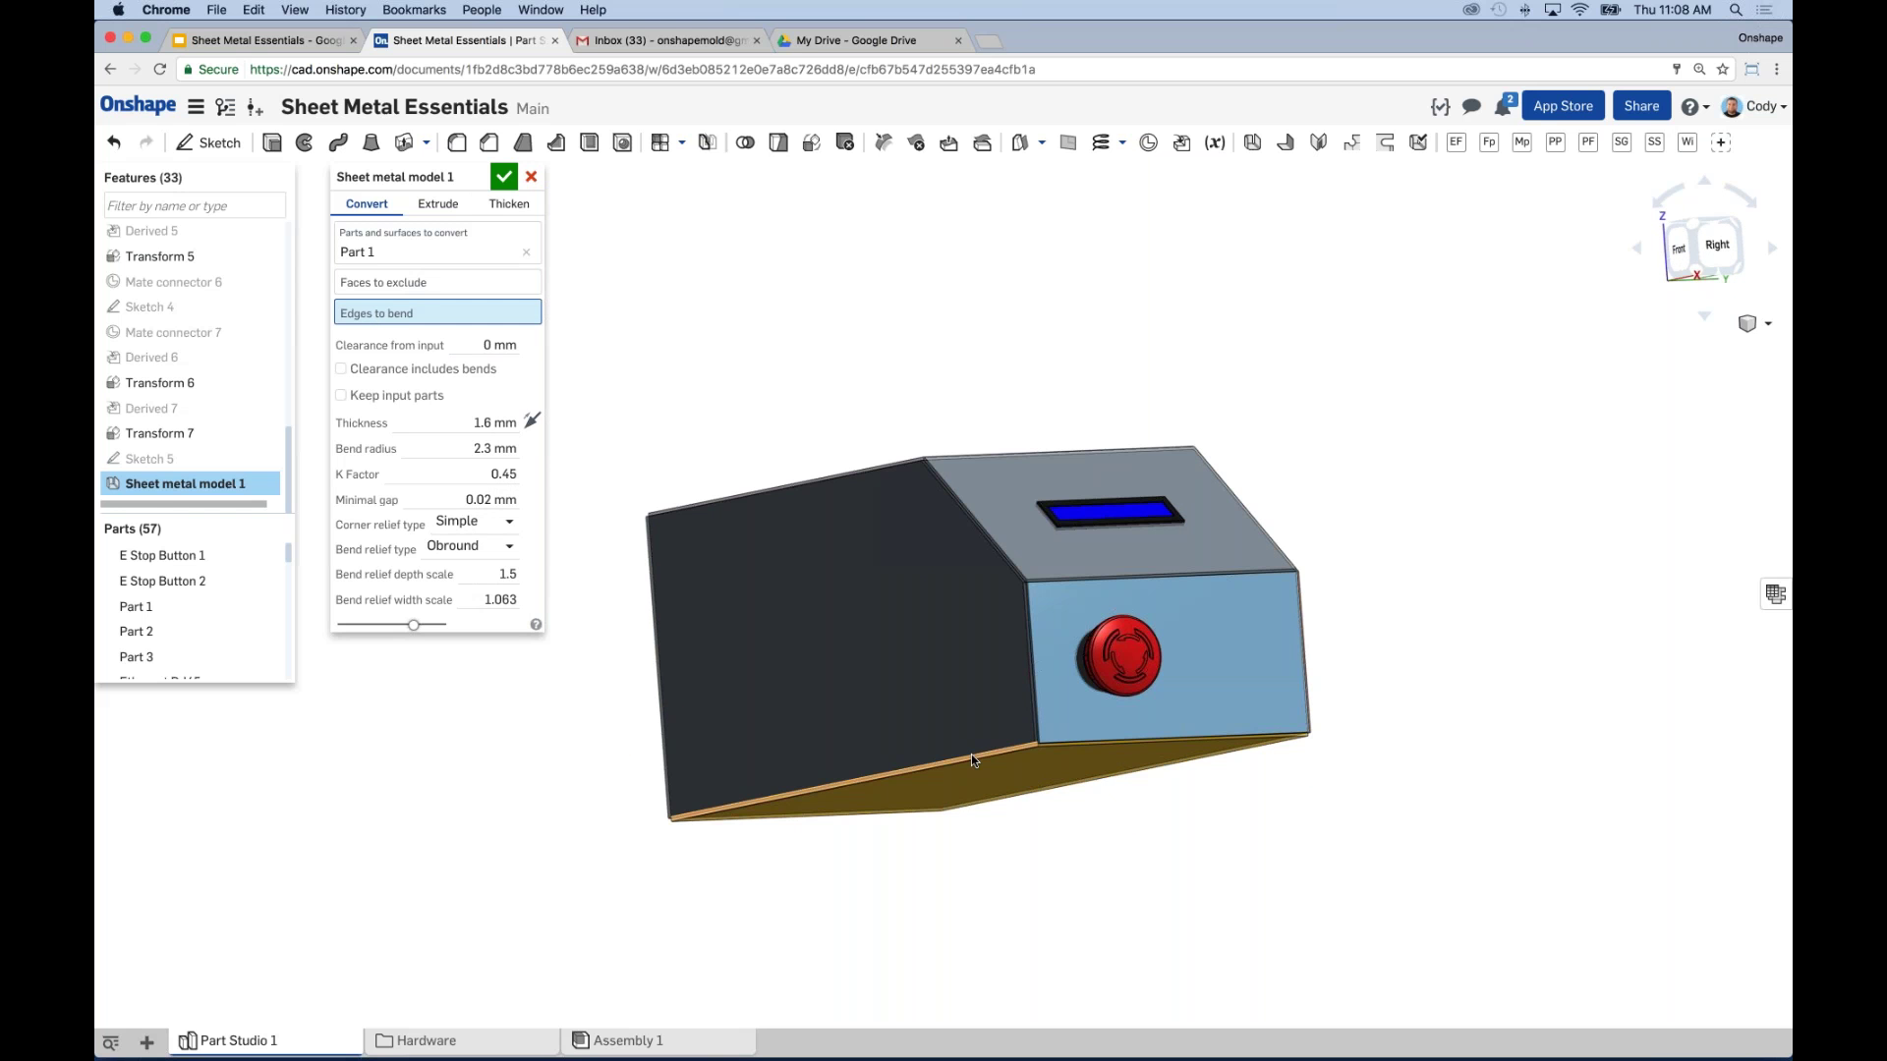
pyautogui.click(971, 753)
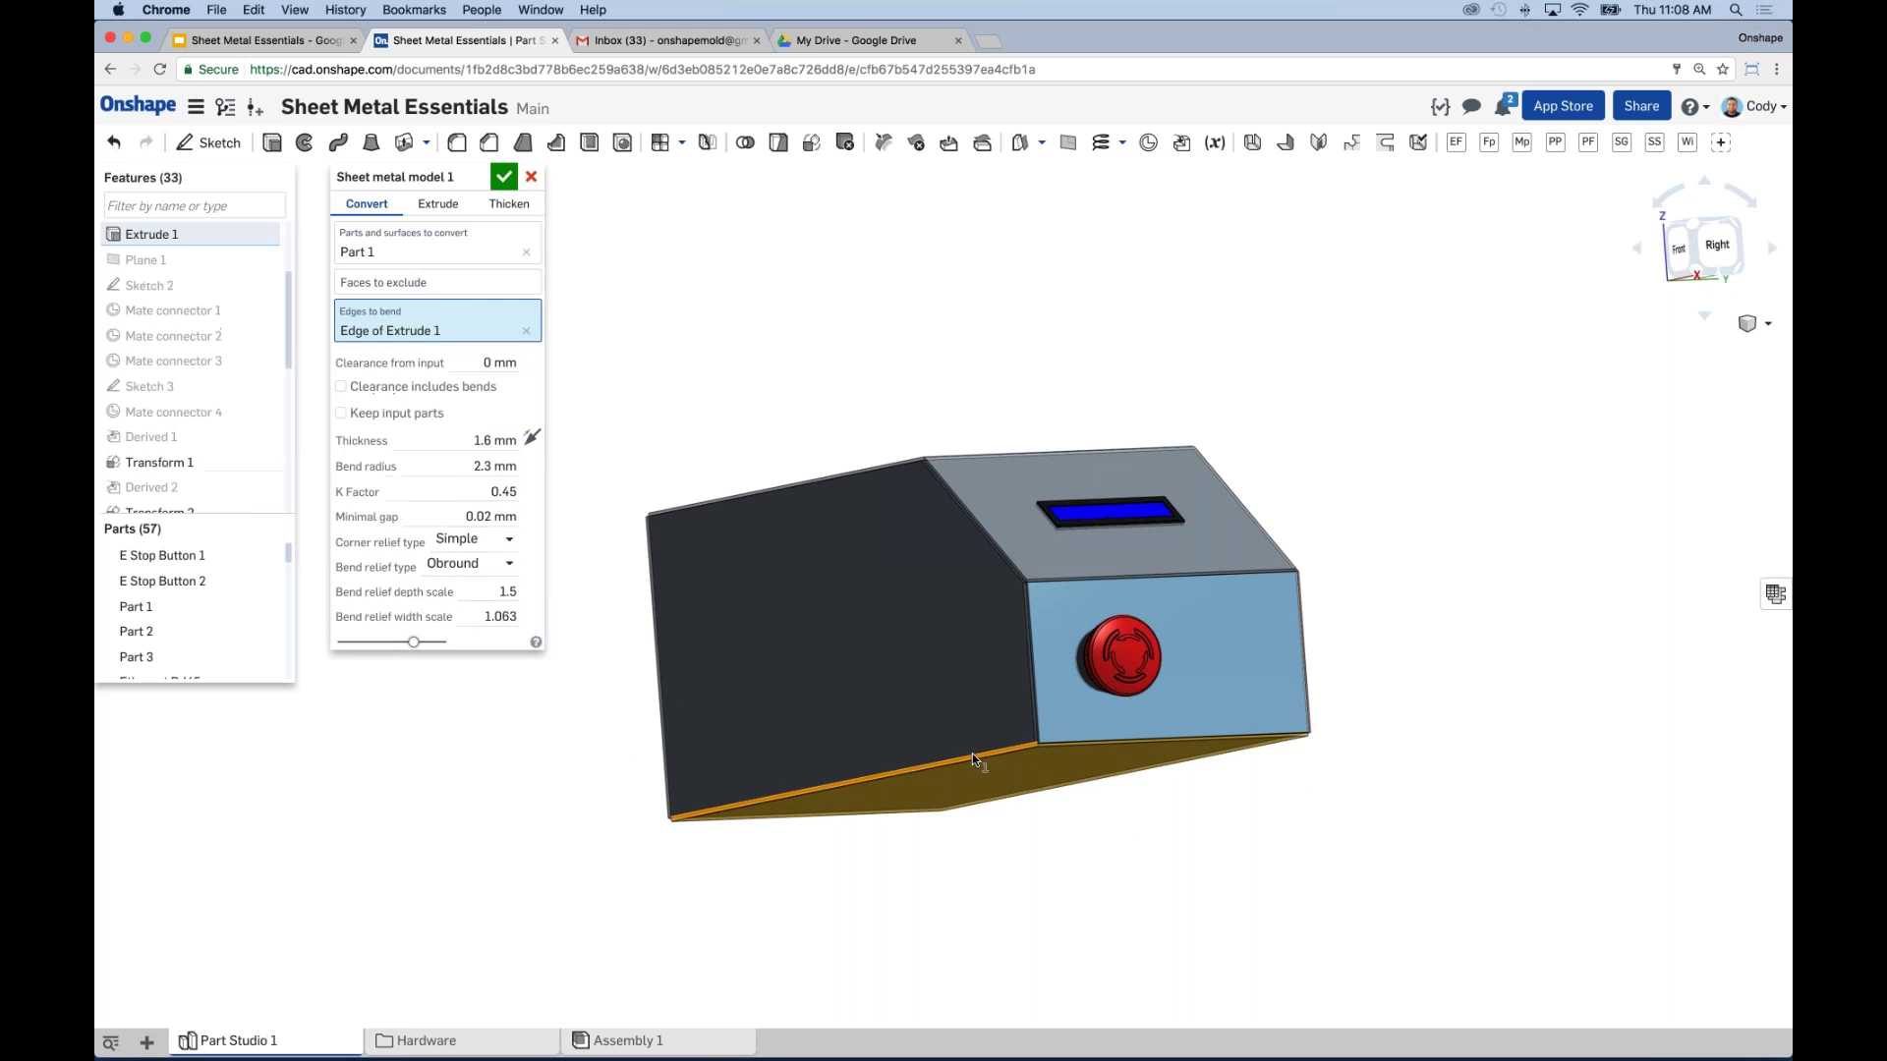
pyautogui.scroll(5, 1042, 755)
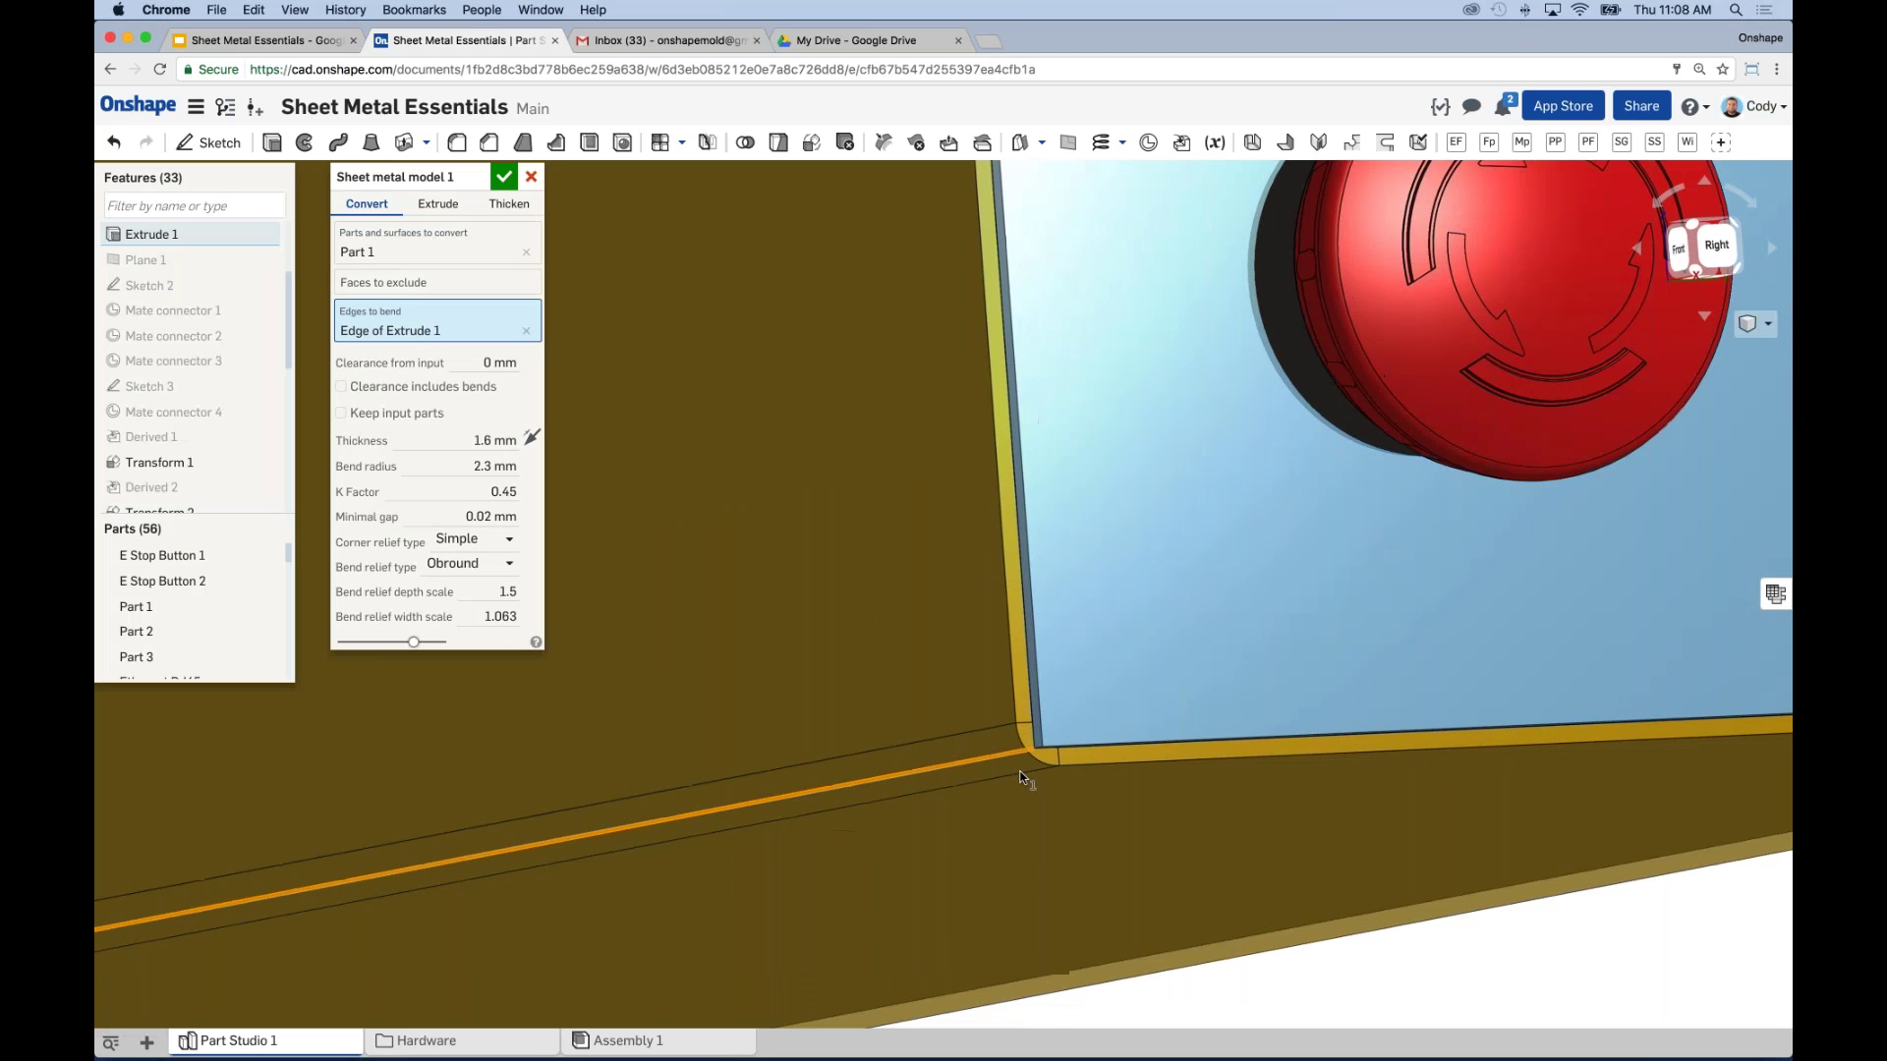
pyautogui.moveTo(1027, 781); pyautogui.dragTo(1010, 787, button='right')
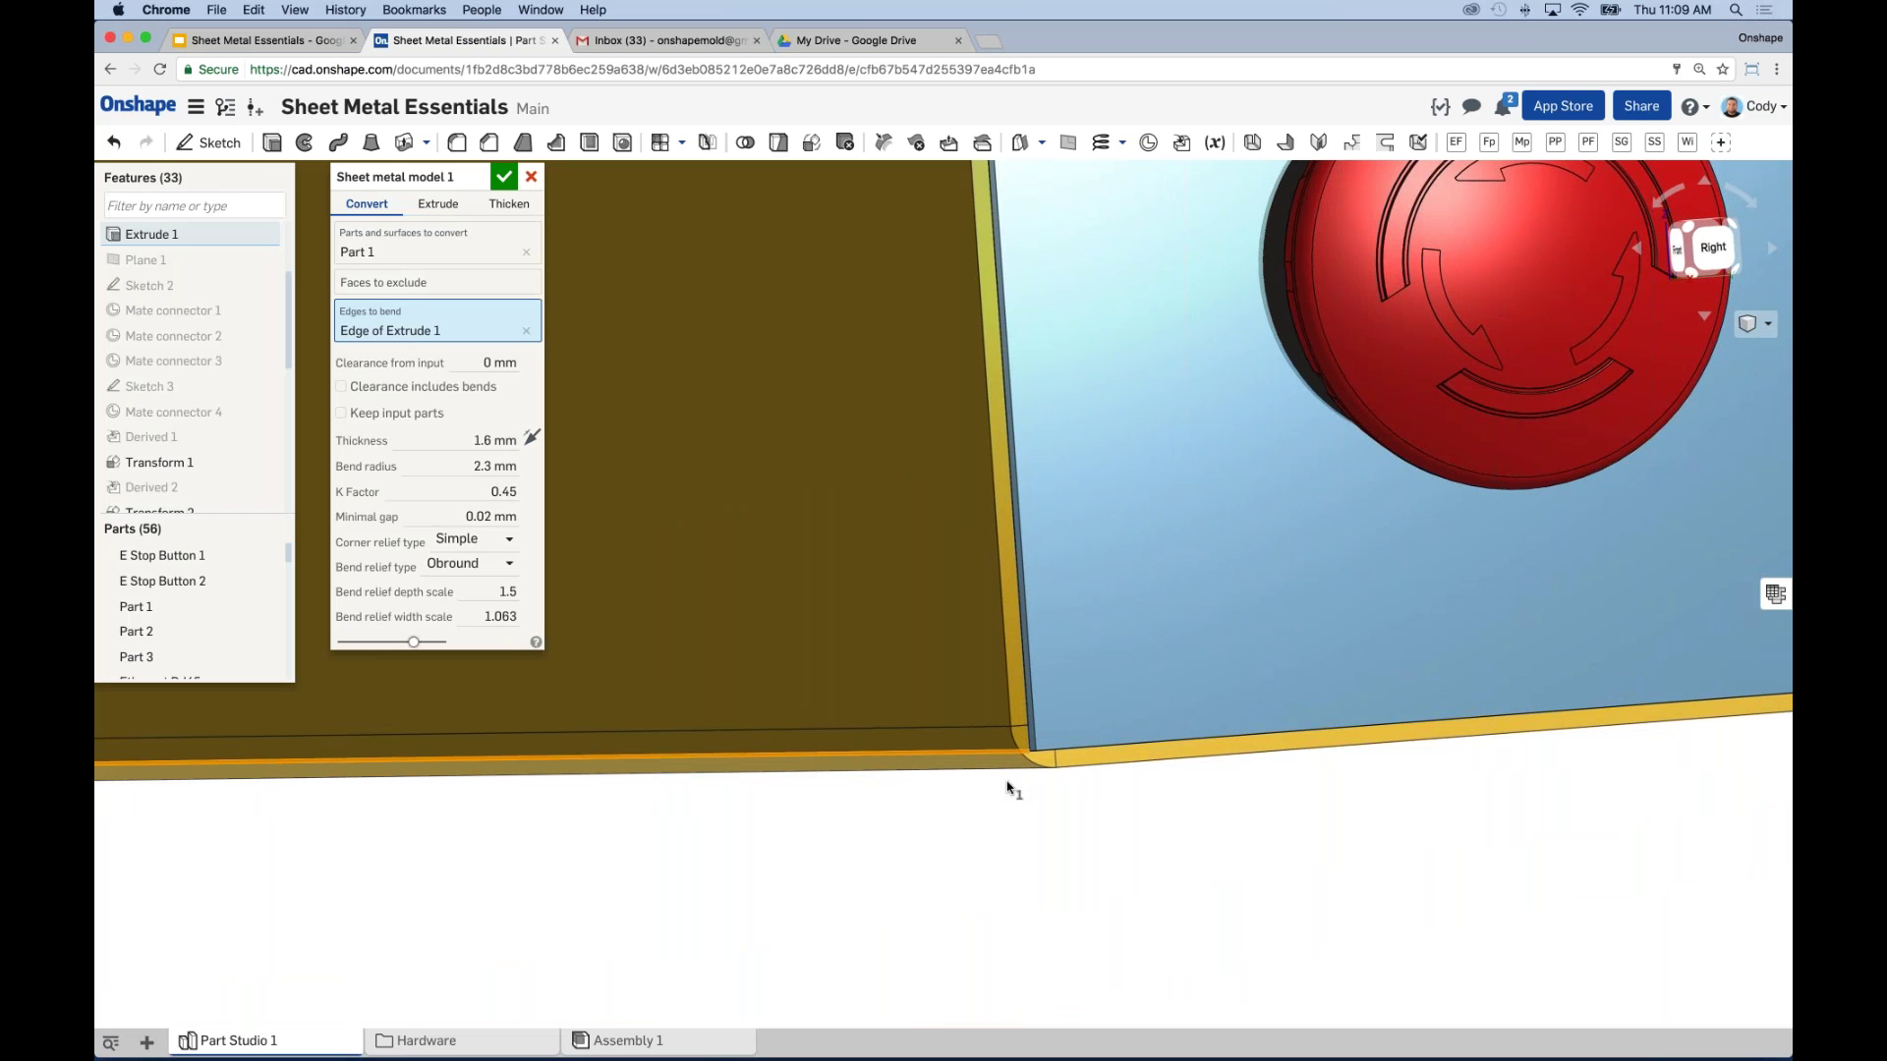
pyautogui.scroll(-8, 1012, 791)
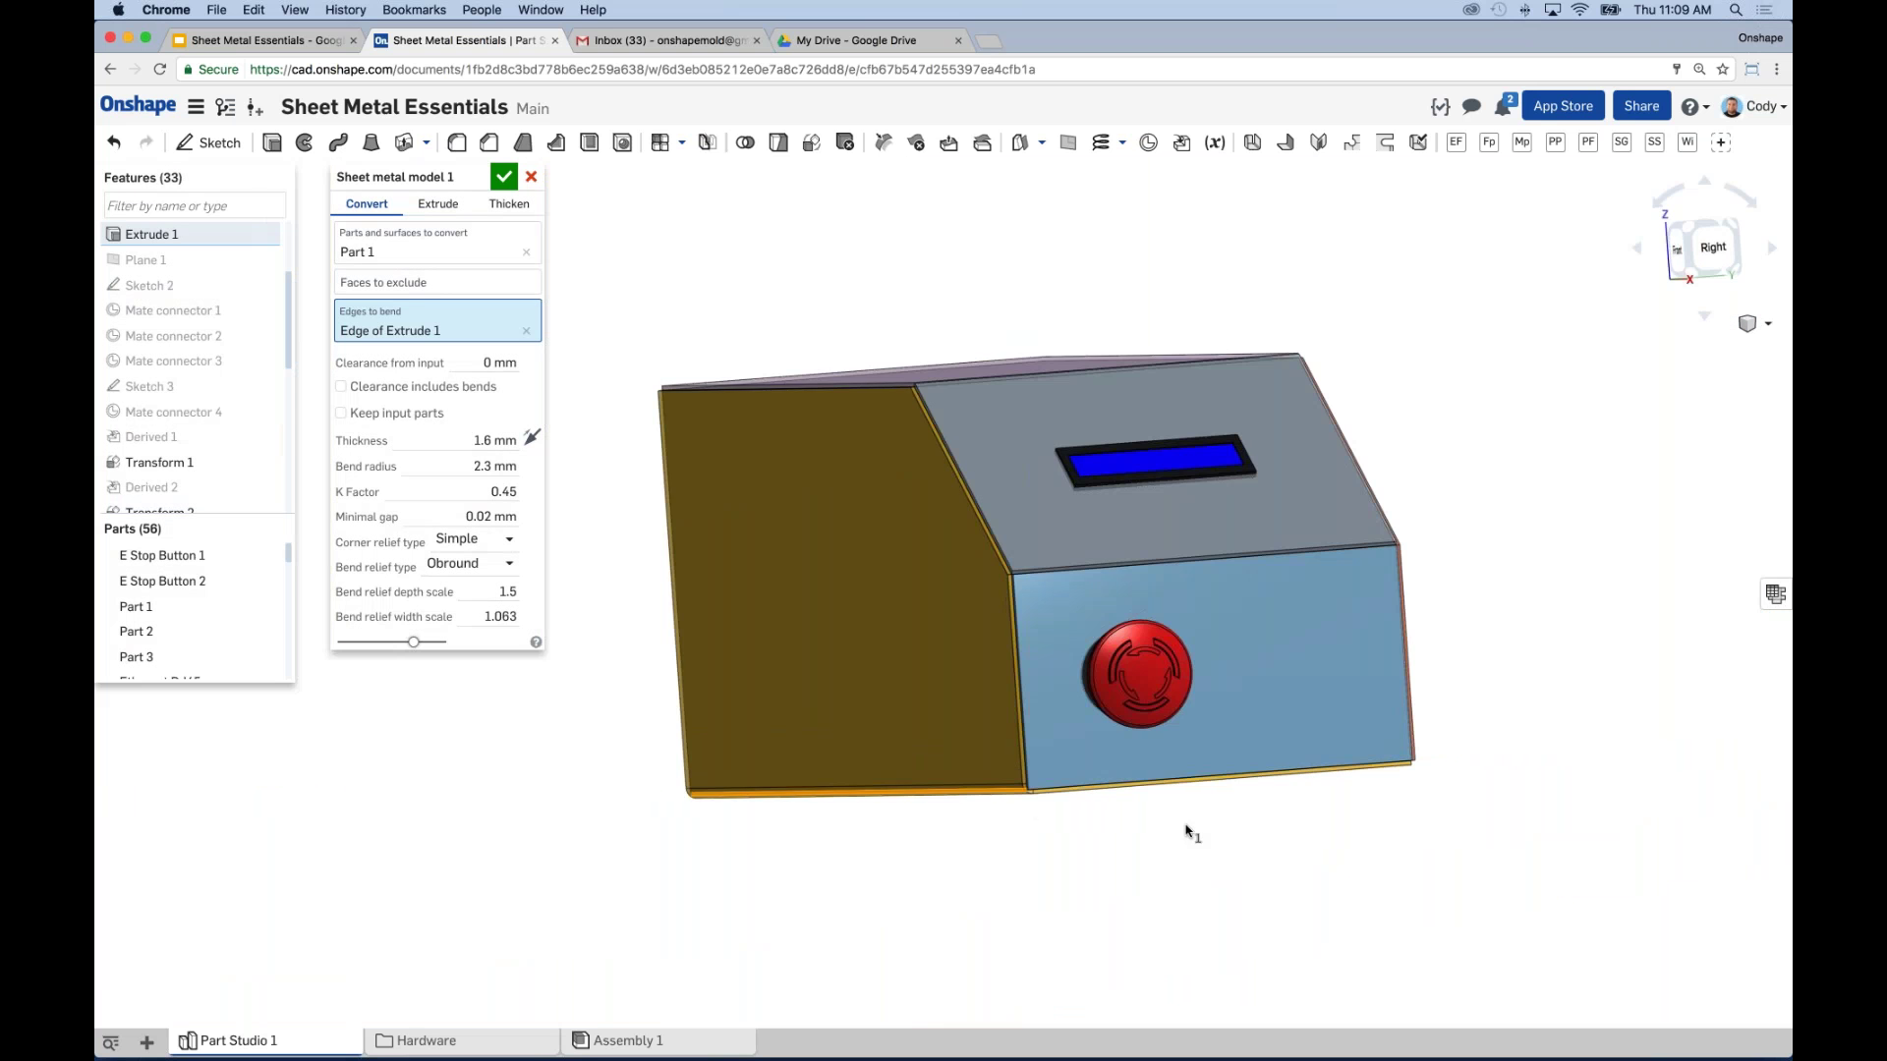
# Step: Add the long bottom edge of the opposite side wall as a second edge to bend
pyautogui.hotkey('shift', 'Left')
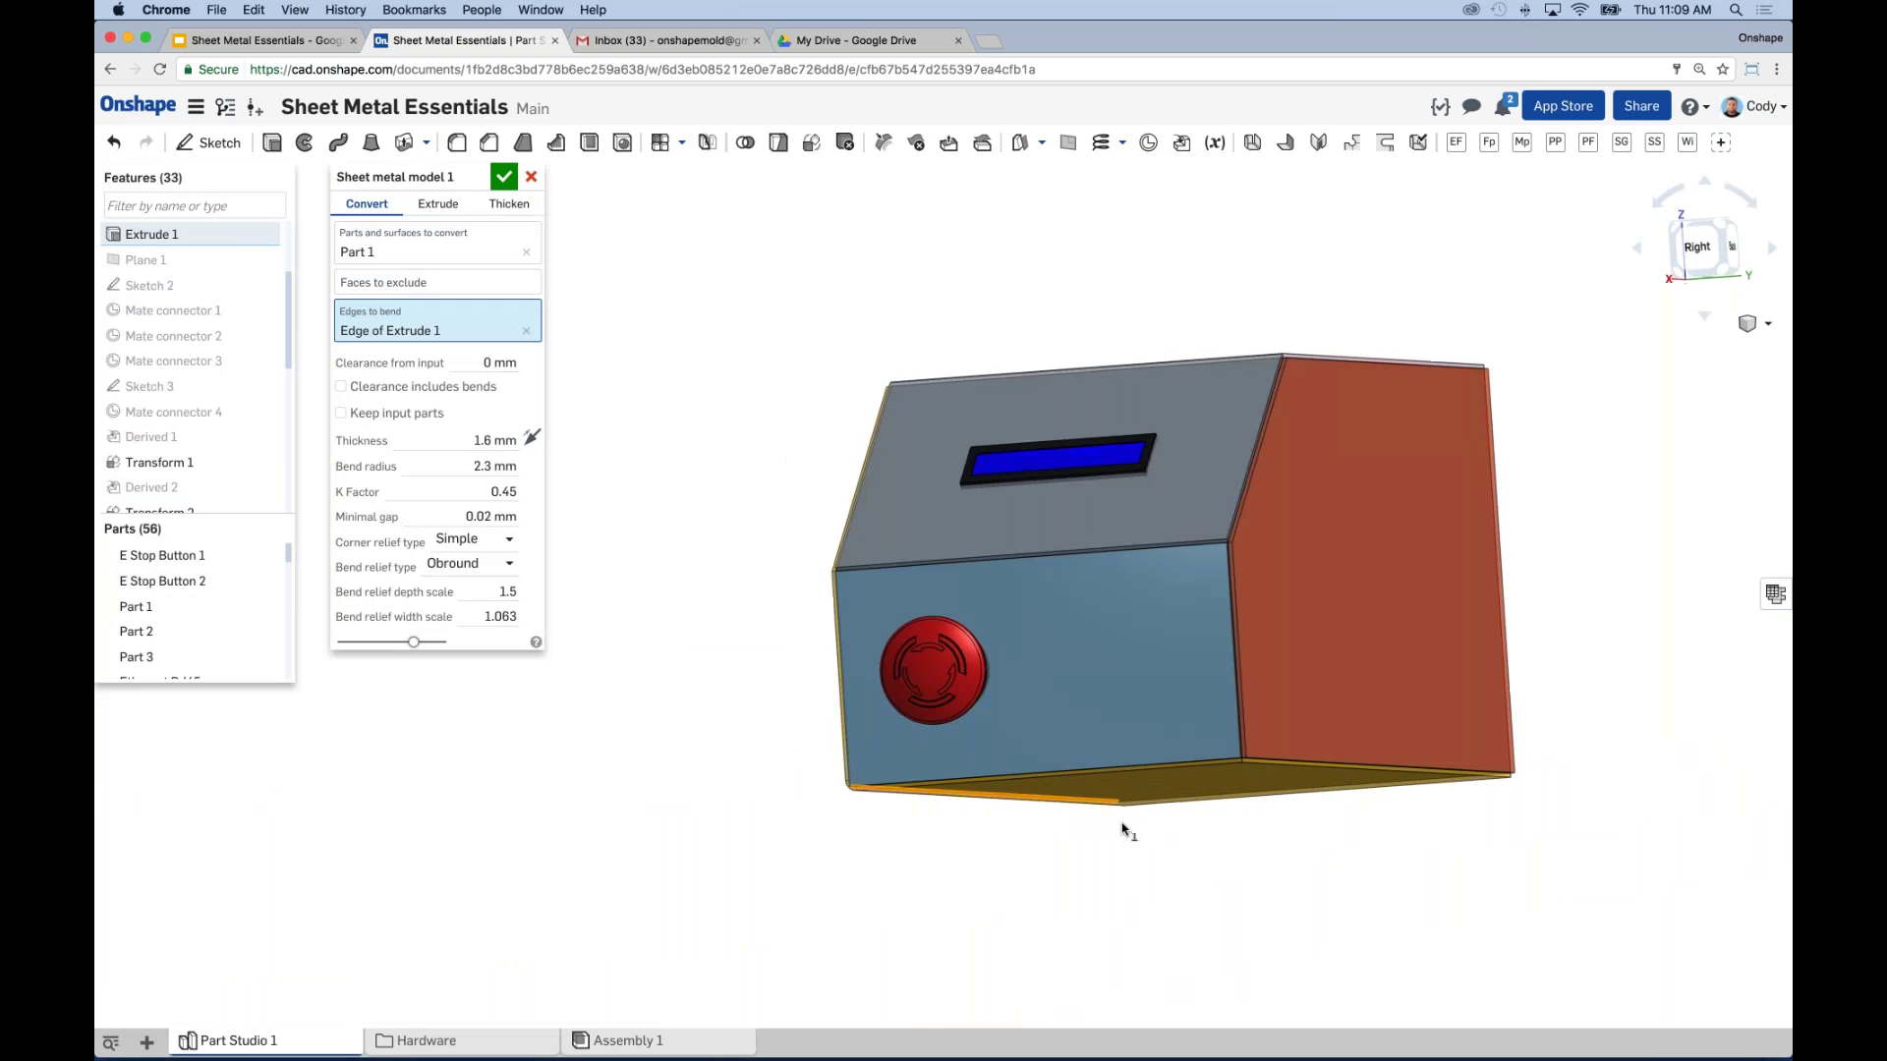
pyautogui.scroll(5, 1236, 758)
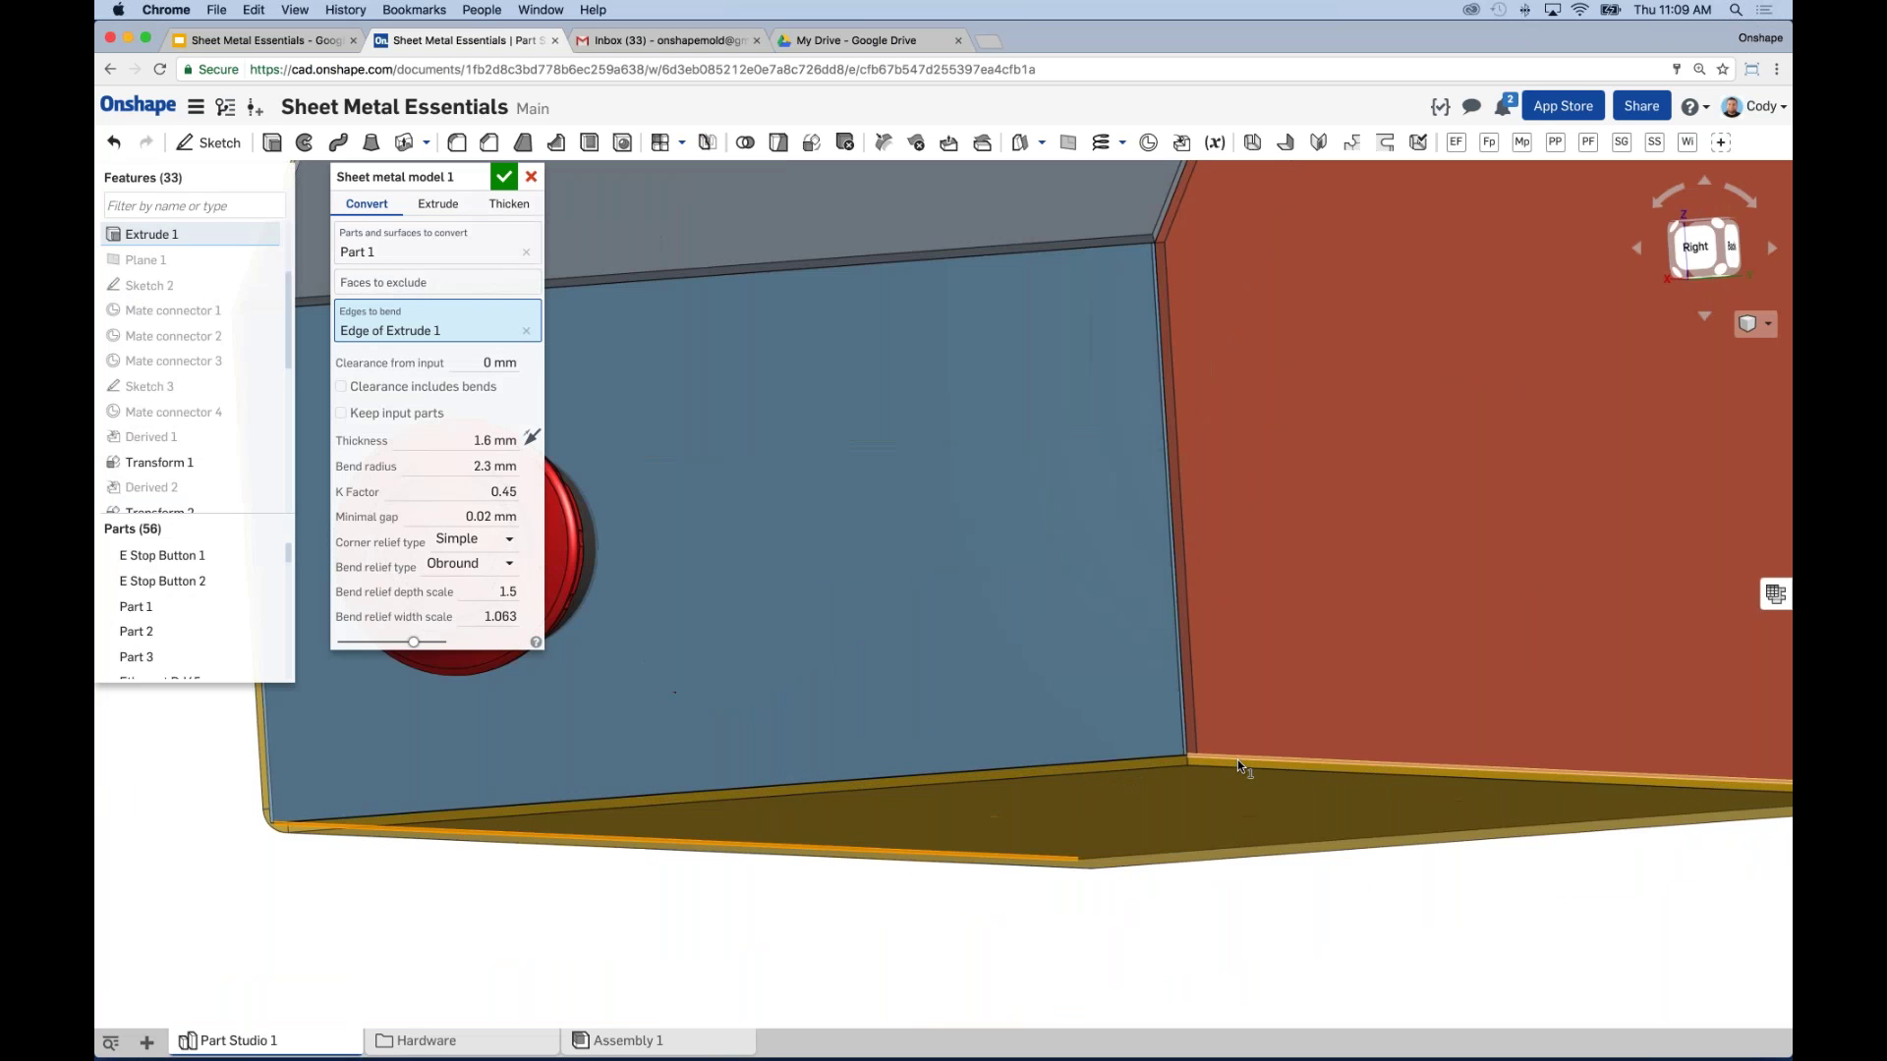
pyautogui.click(1236, 759)
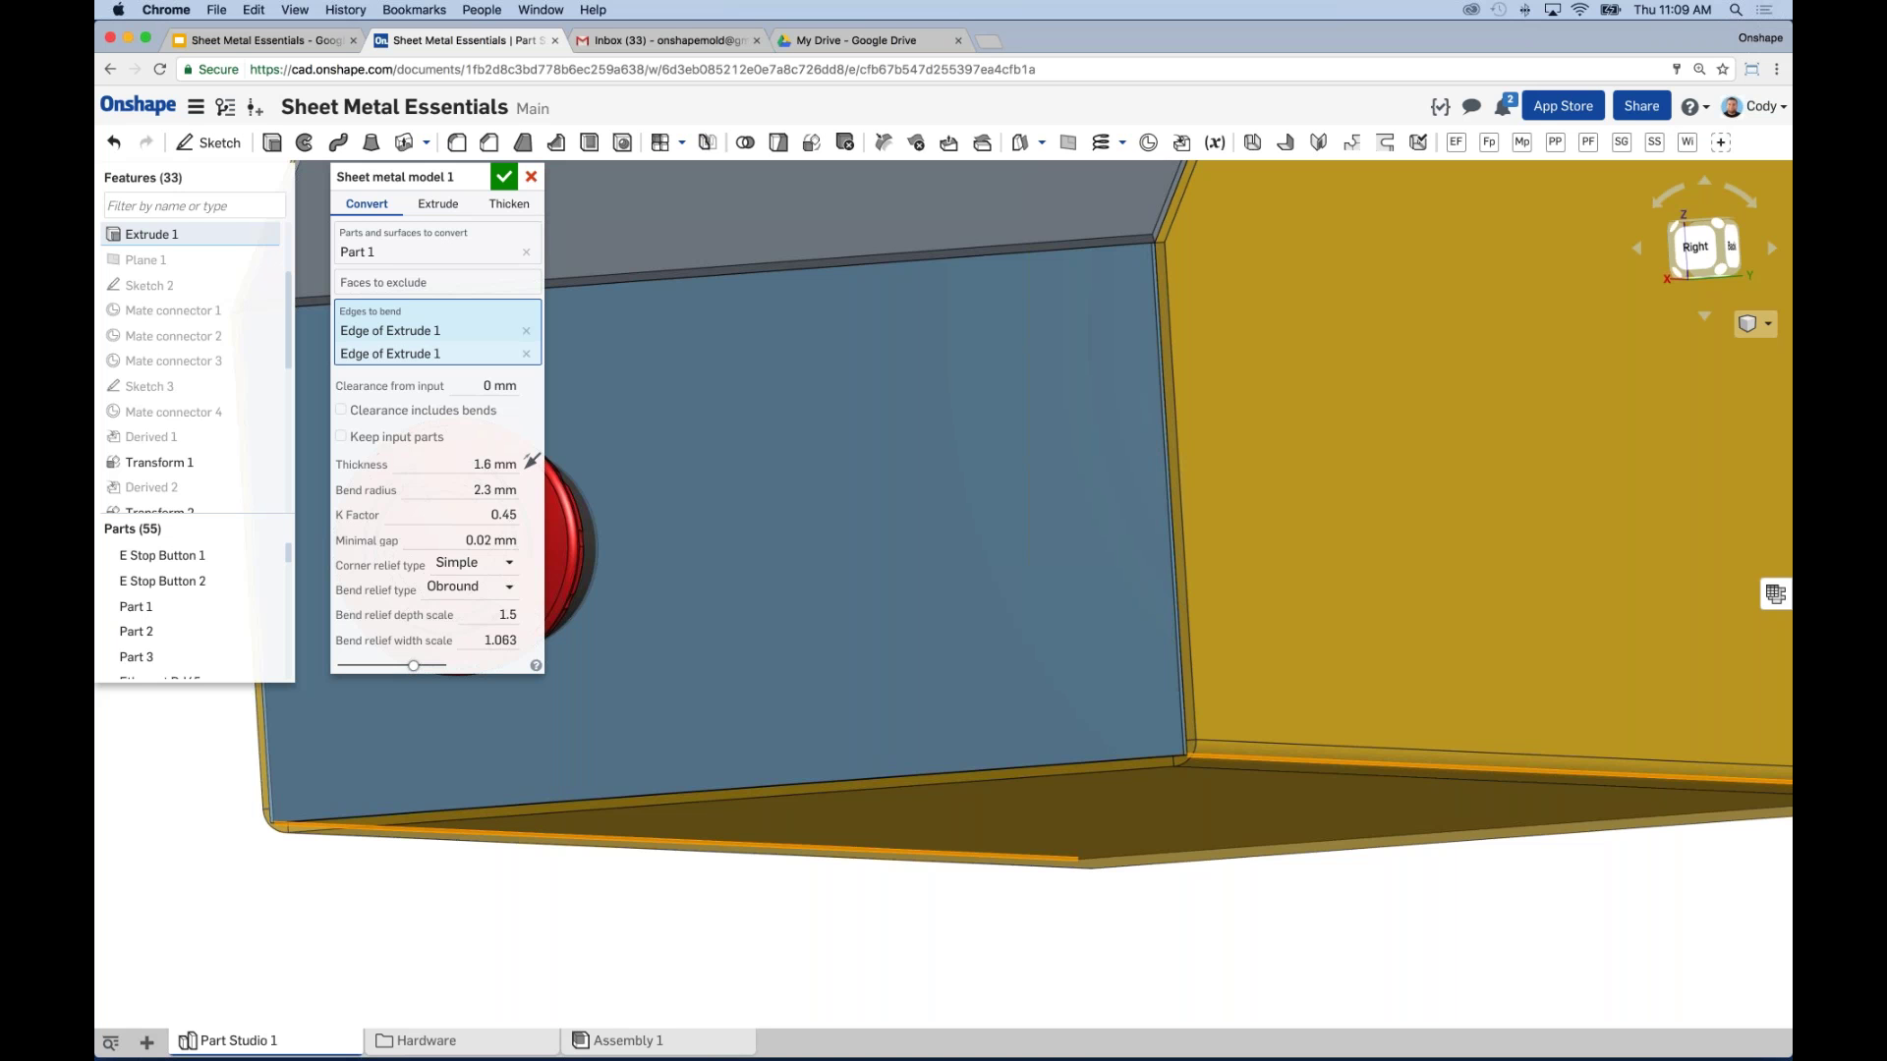
# Step: Add the bottom edge of the end wall with the power socket and fan as a third edge to bend
pyautogui.scroll(-5, 1356, 870)
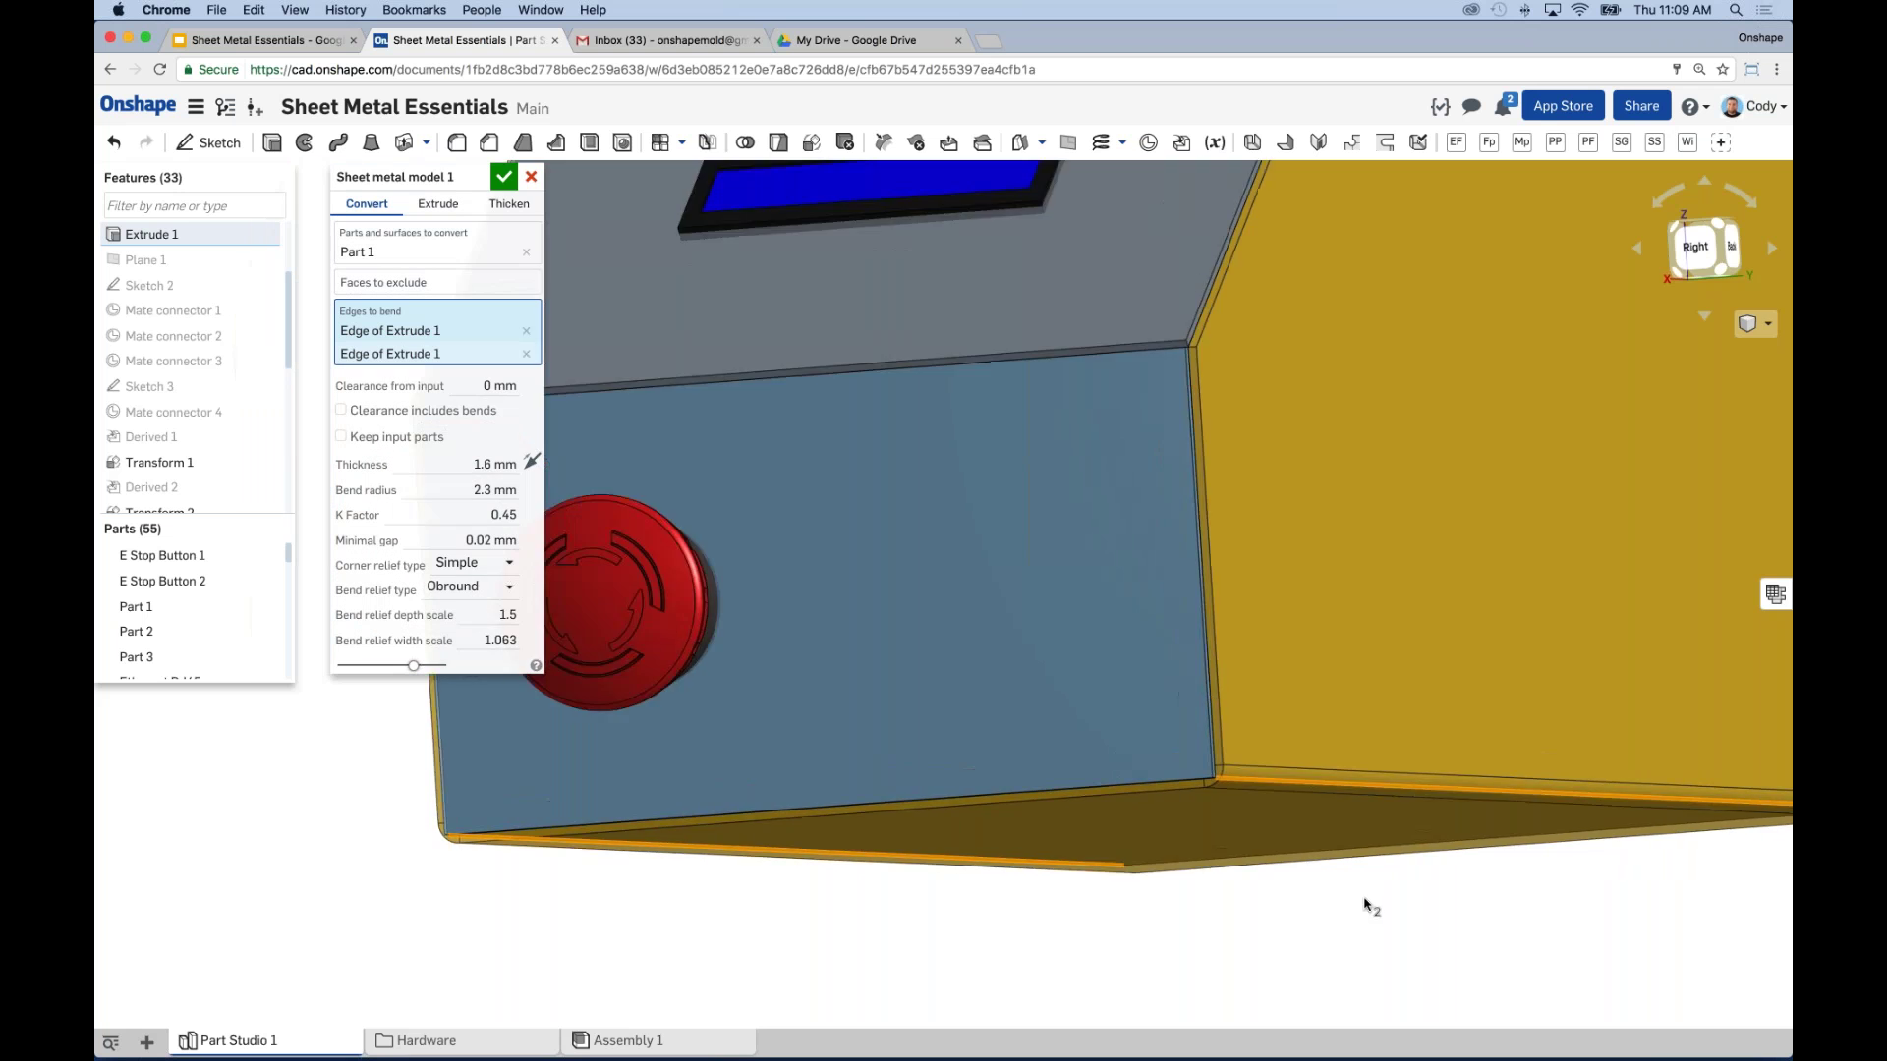
pyautogui.moveTo(1252, 869)
pyautogui.mouseDown(button='right')
pyautogui.moveTo(1177, 823)
pyautogui.moveTo(1331, 888)
pyautogui.moveTo(1226, 875)
pyautogui.moveTo(1167, 901)
pyautogui.moveTo(1288, 885)
pyautogui.moveTo(1188, 863)
pyautogui.moveTo(1234, 839)
pyautogui.mouseUp(button='right')
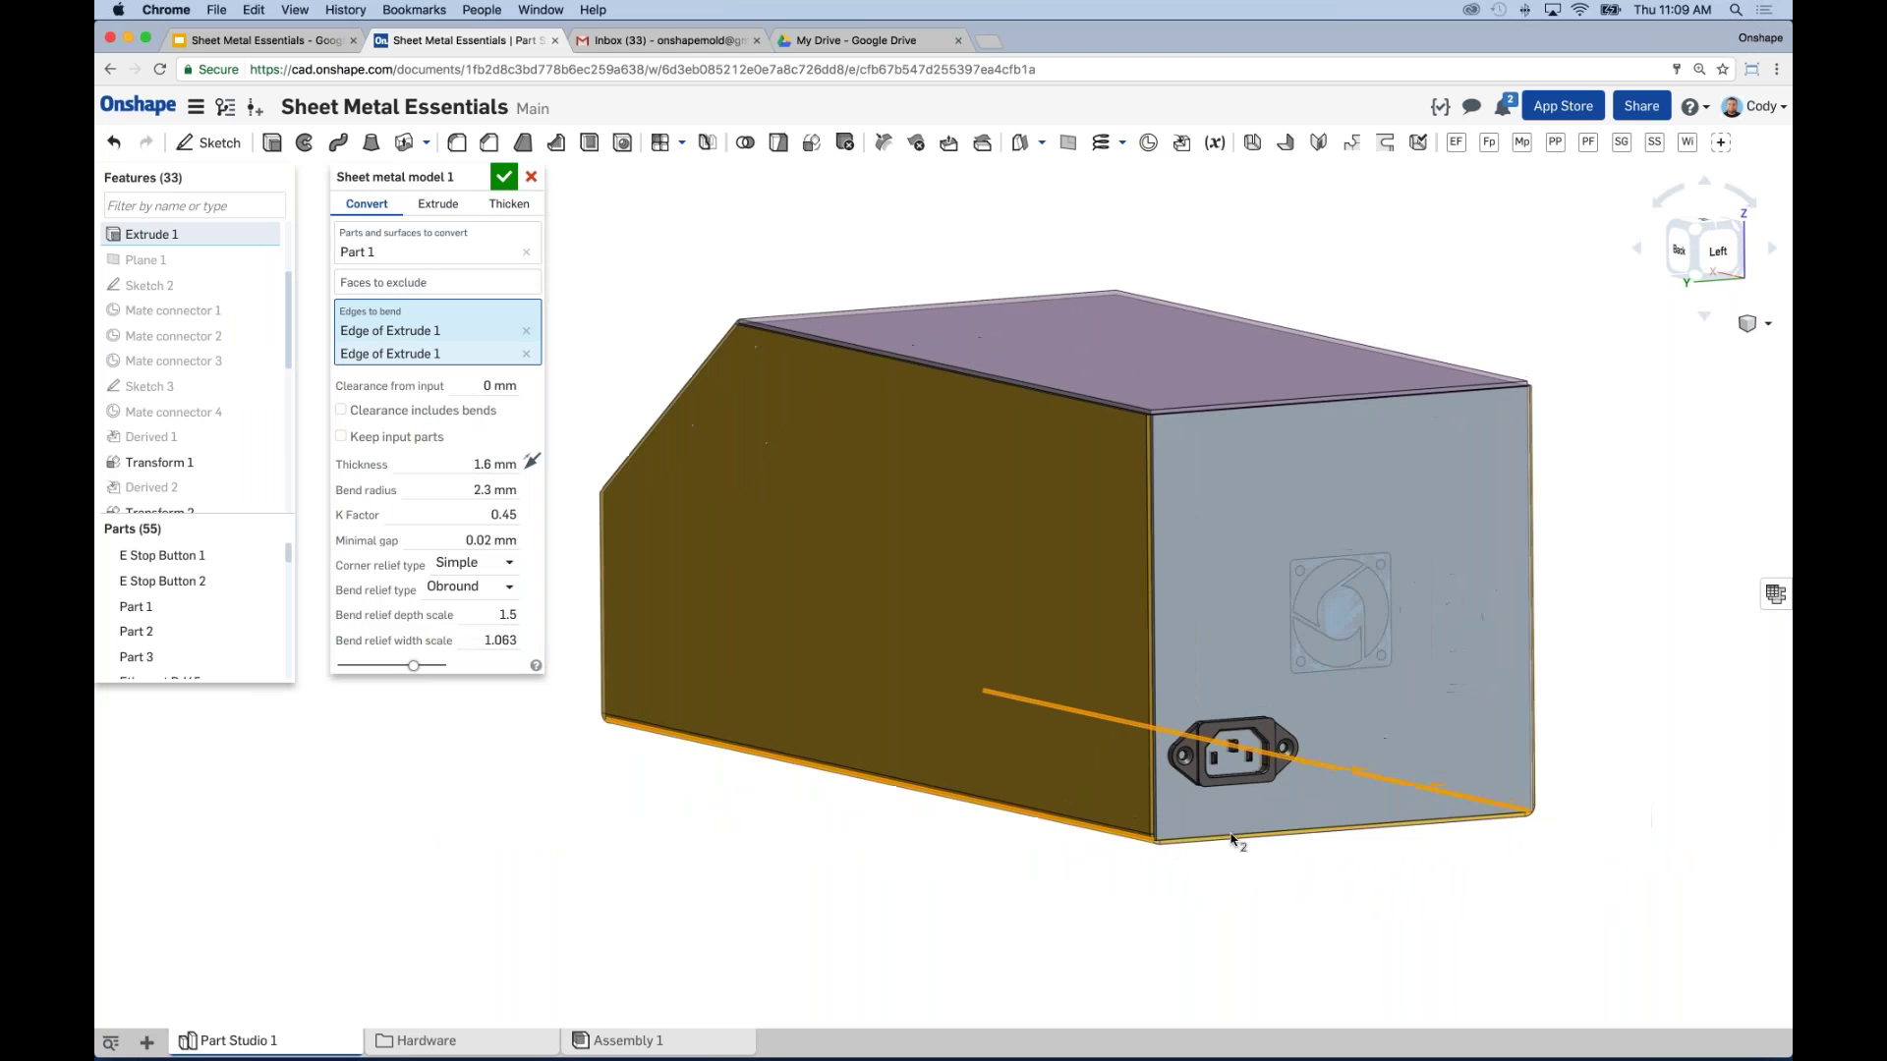
pyautogui.scroll(3, 1198, 865)
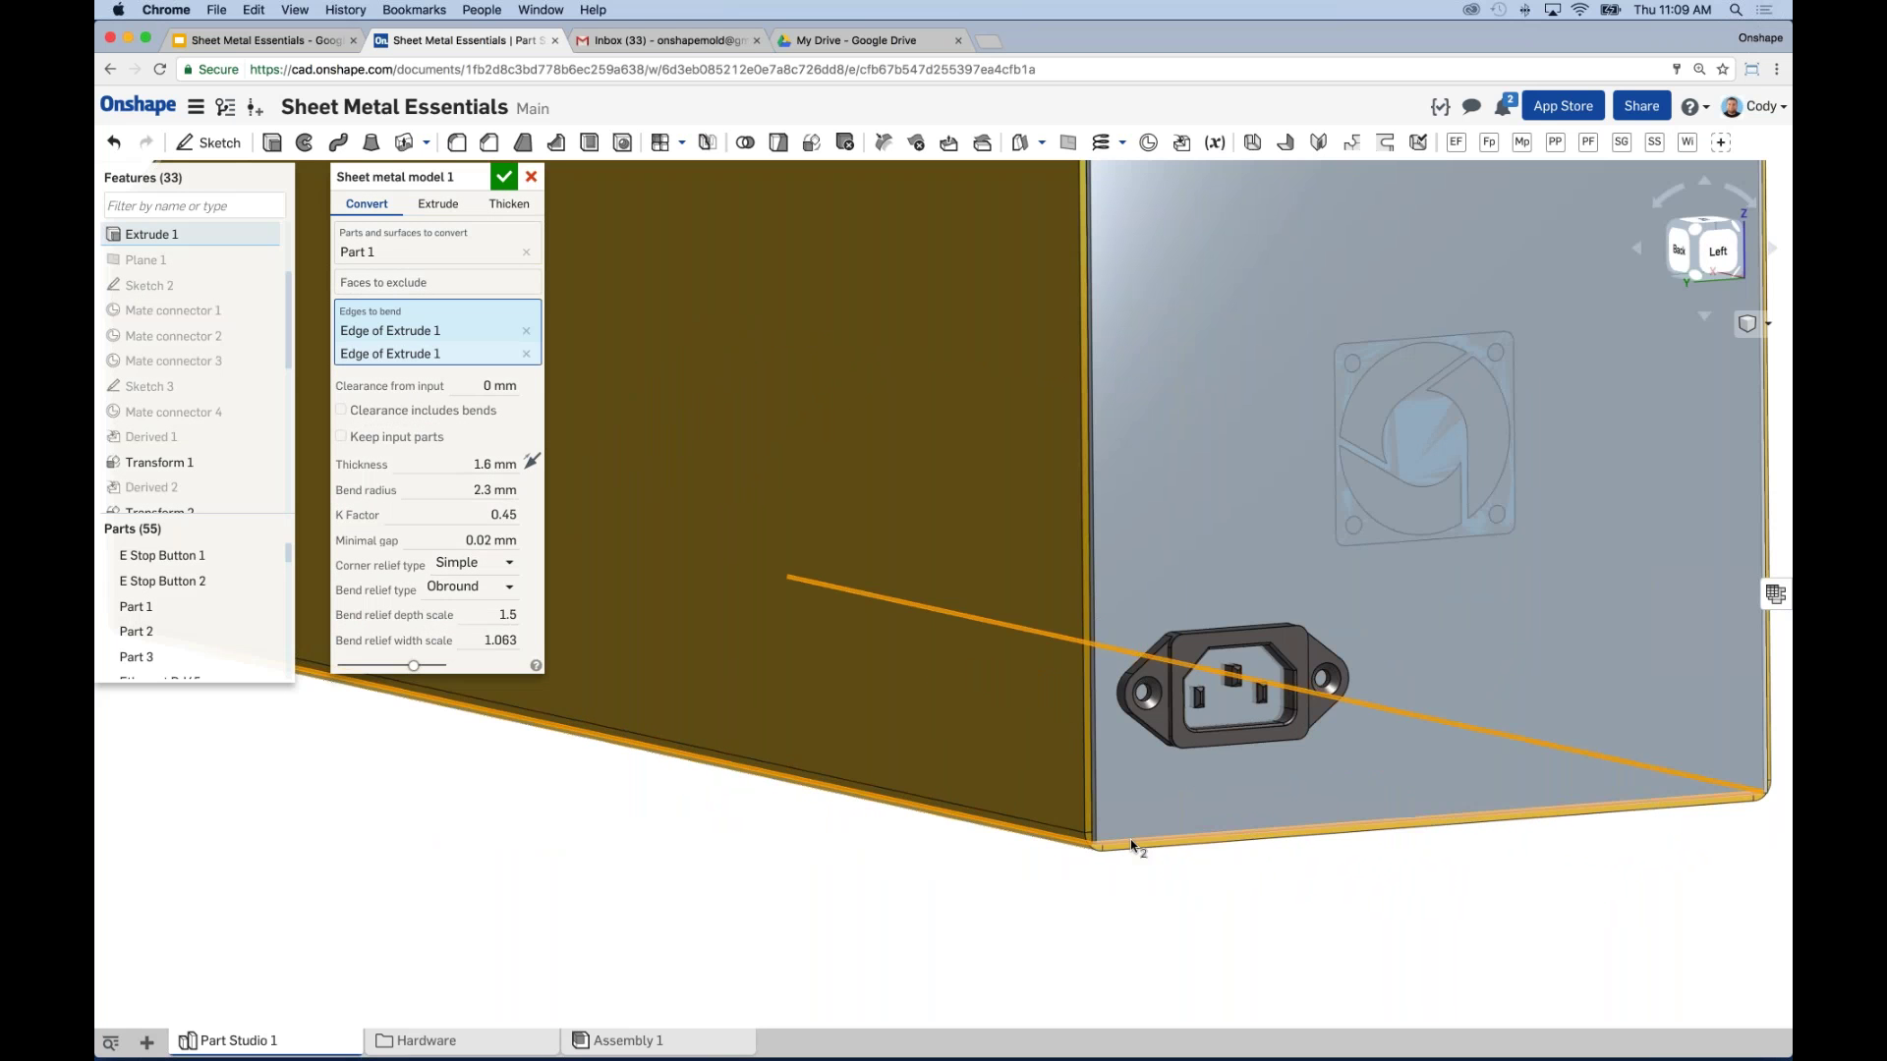
pyautogui.scroll(3, 1129, 842)
pyautogui.scroll(2, 1130, 846)
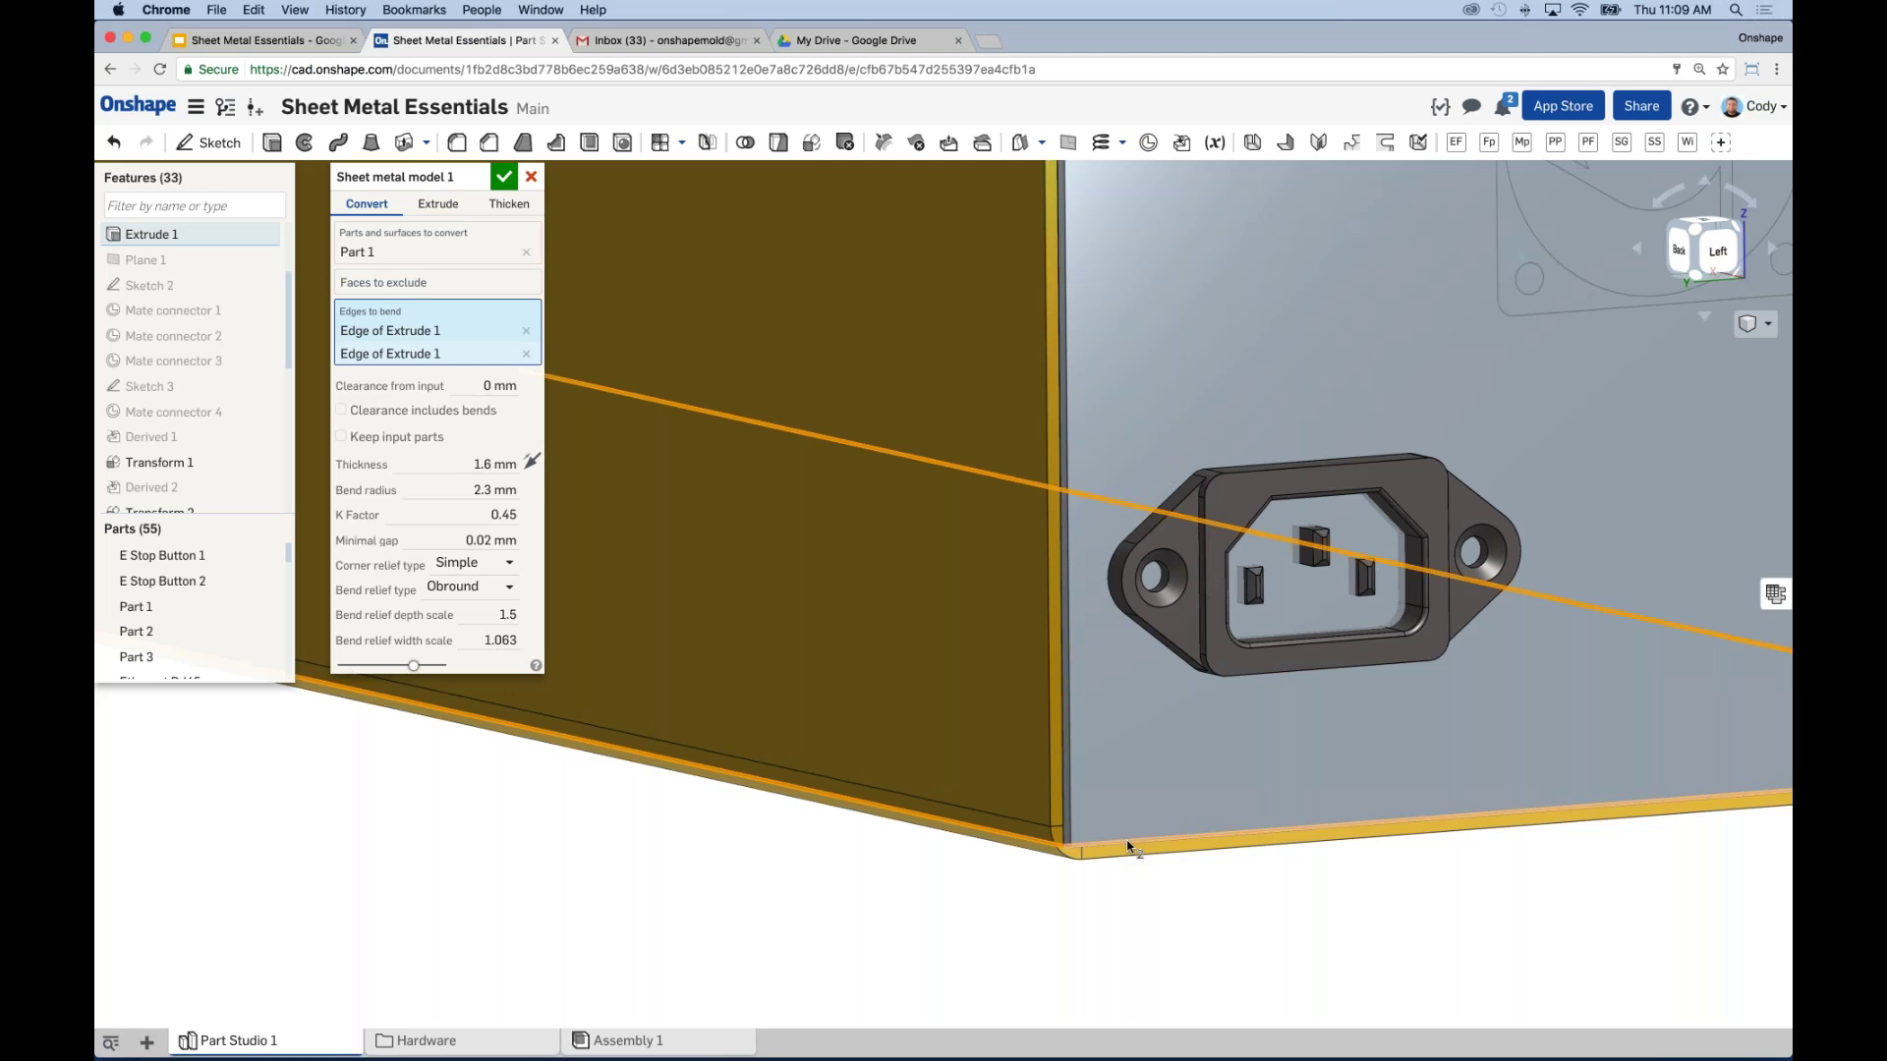
pyautogui.click(1128, 845)
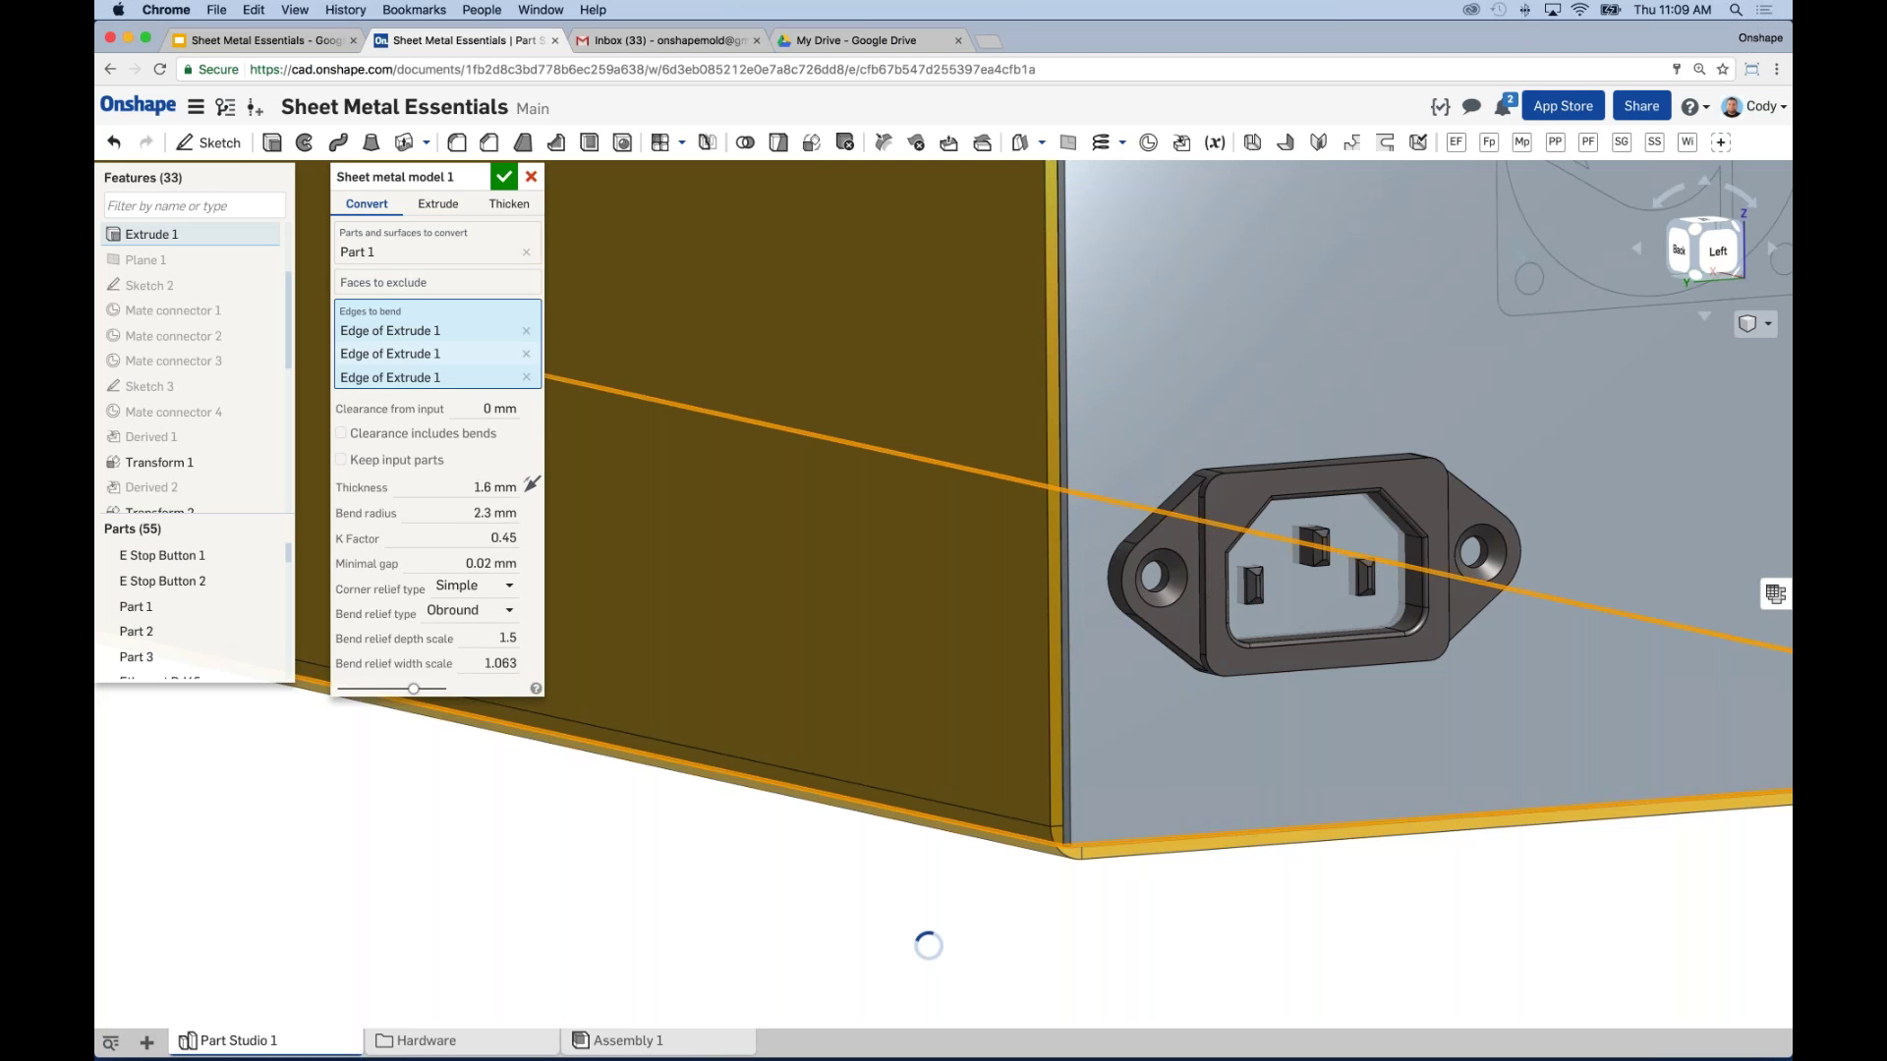
# Step: Examine the corner relief where the bends meet at the enclosure's lower corner below the power socket
pyautogui.scroll(6, 1081, 842)
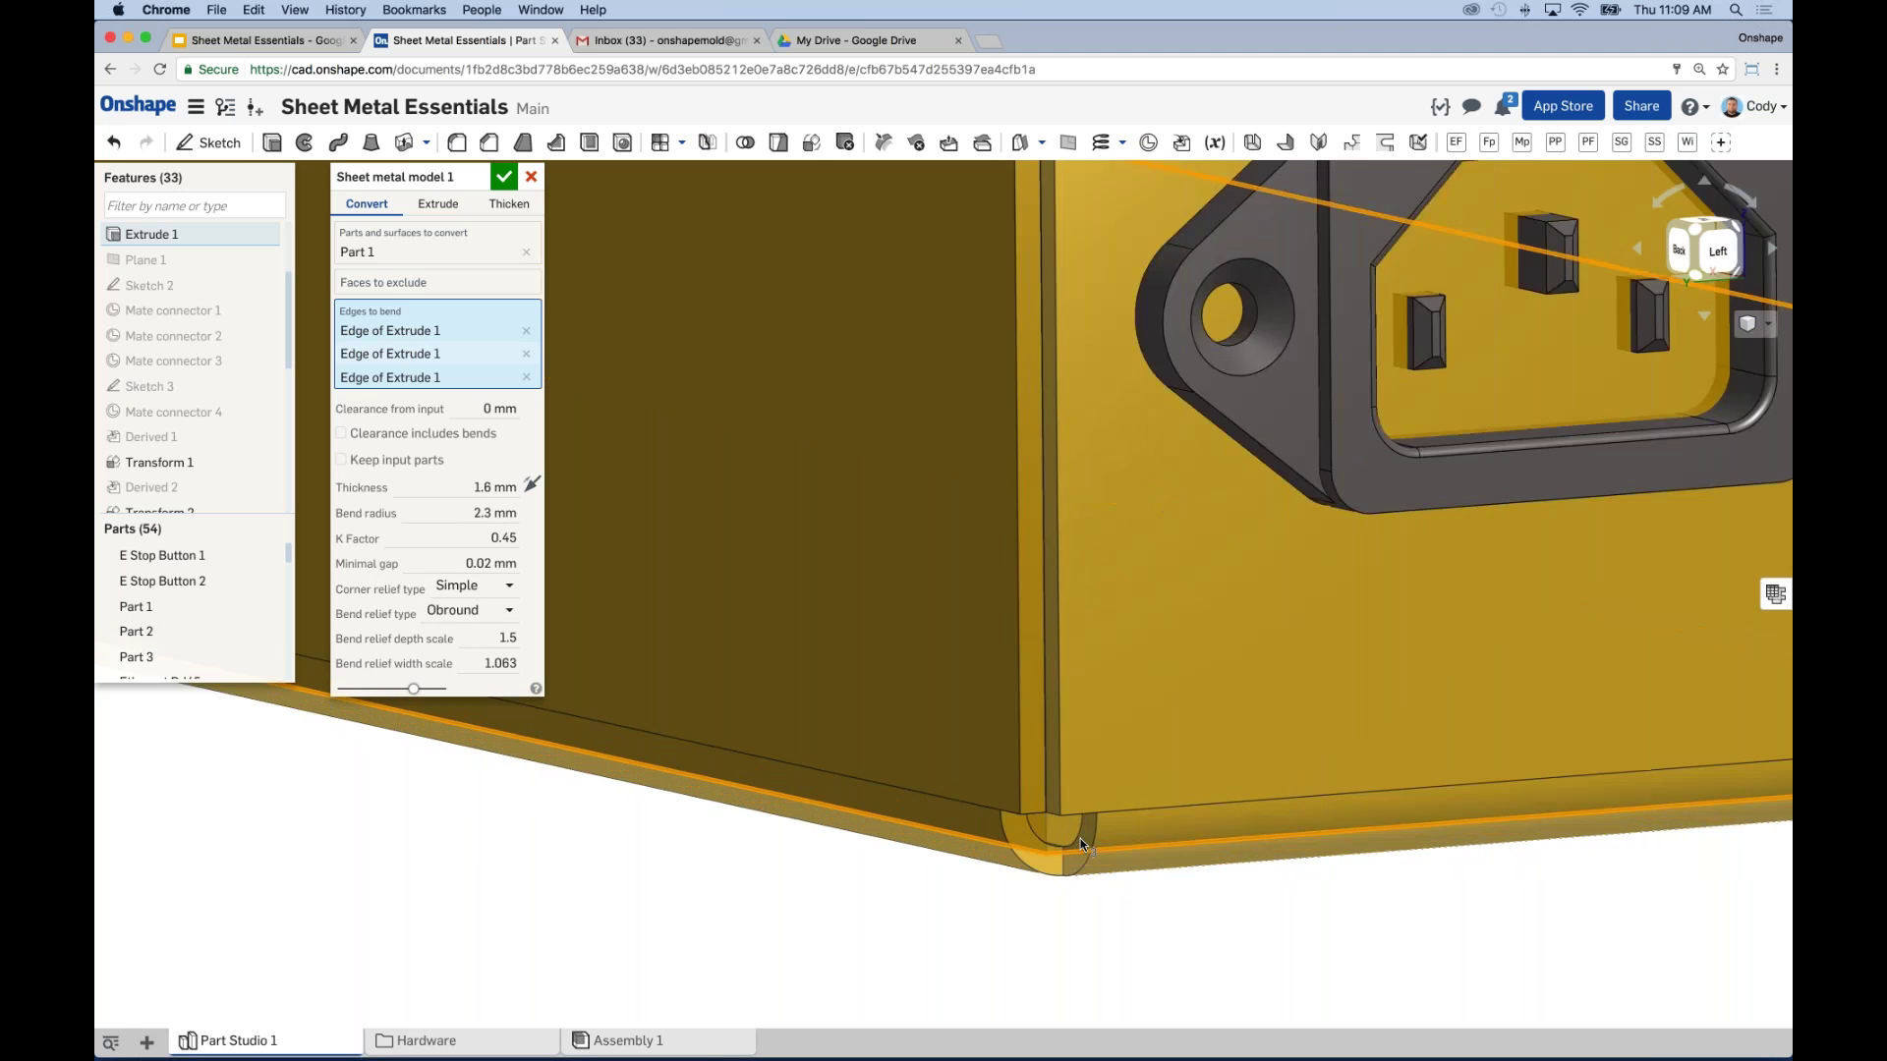
pyautogui.scroll(-5, 1079, 819)
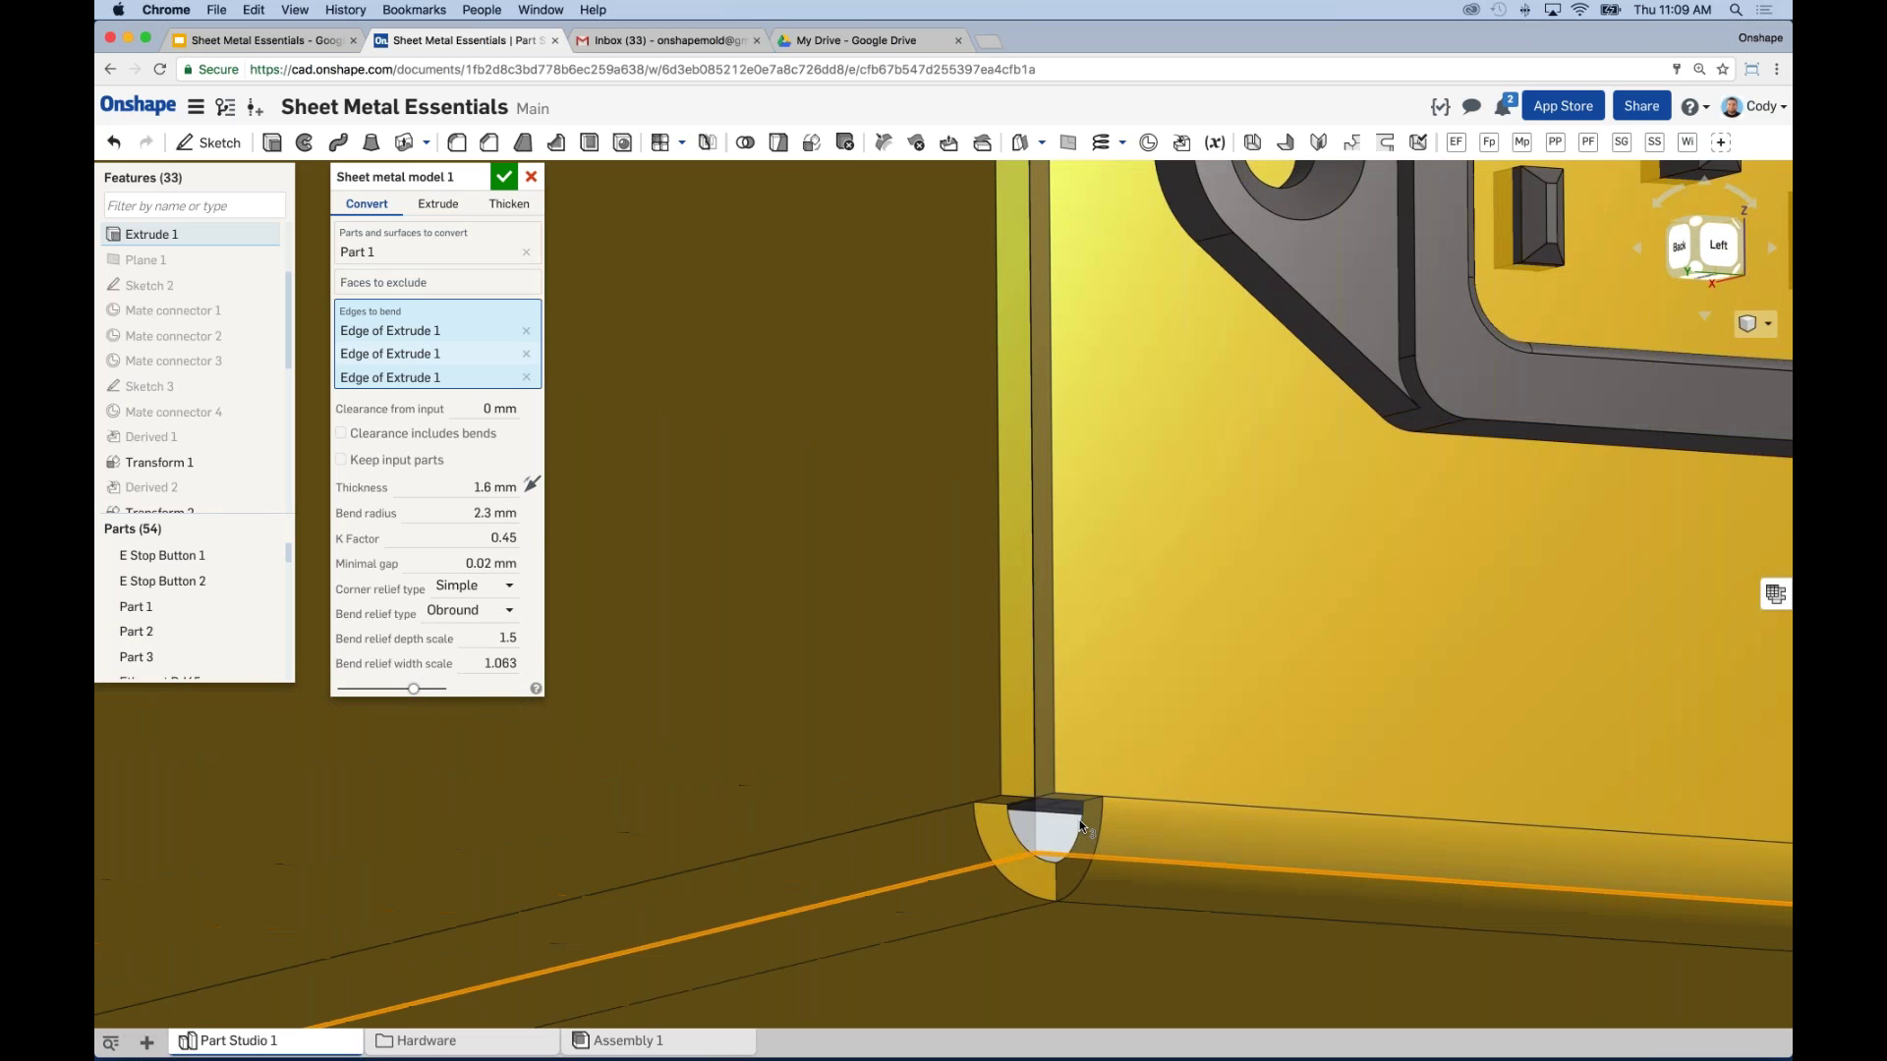
pyautogui.scroll(-5, 1079, 856)
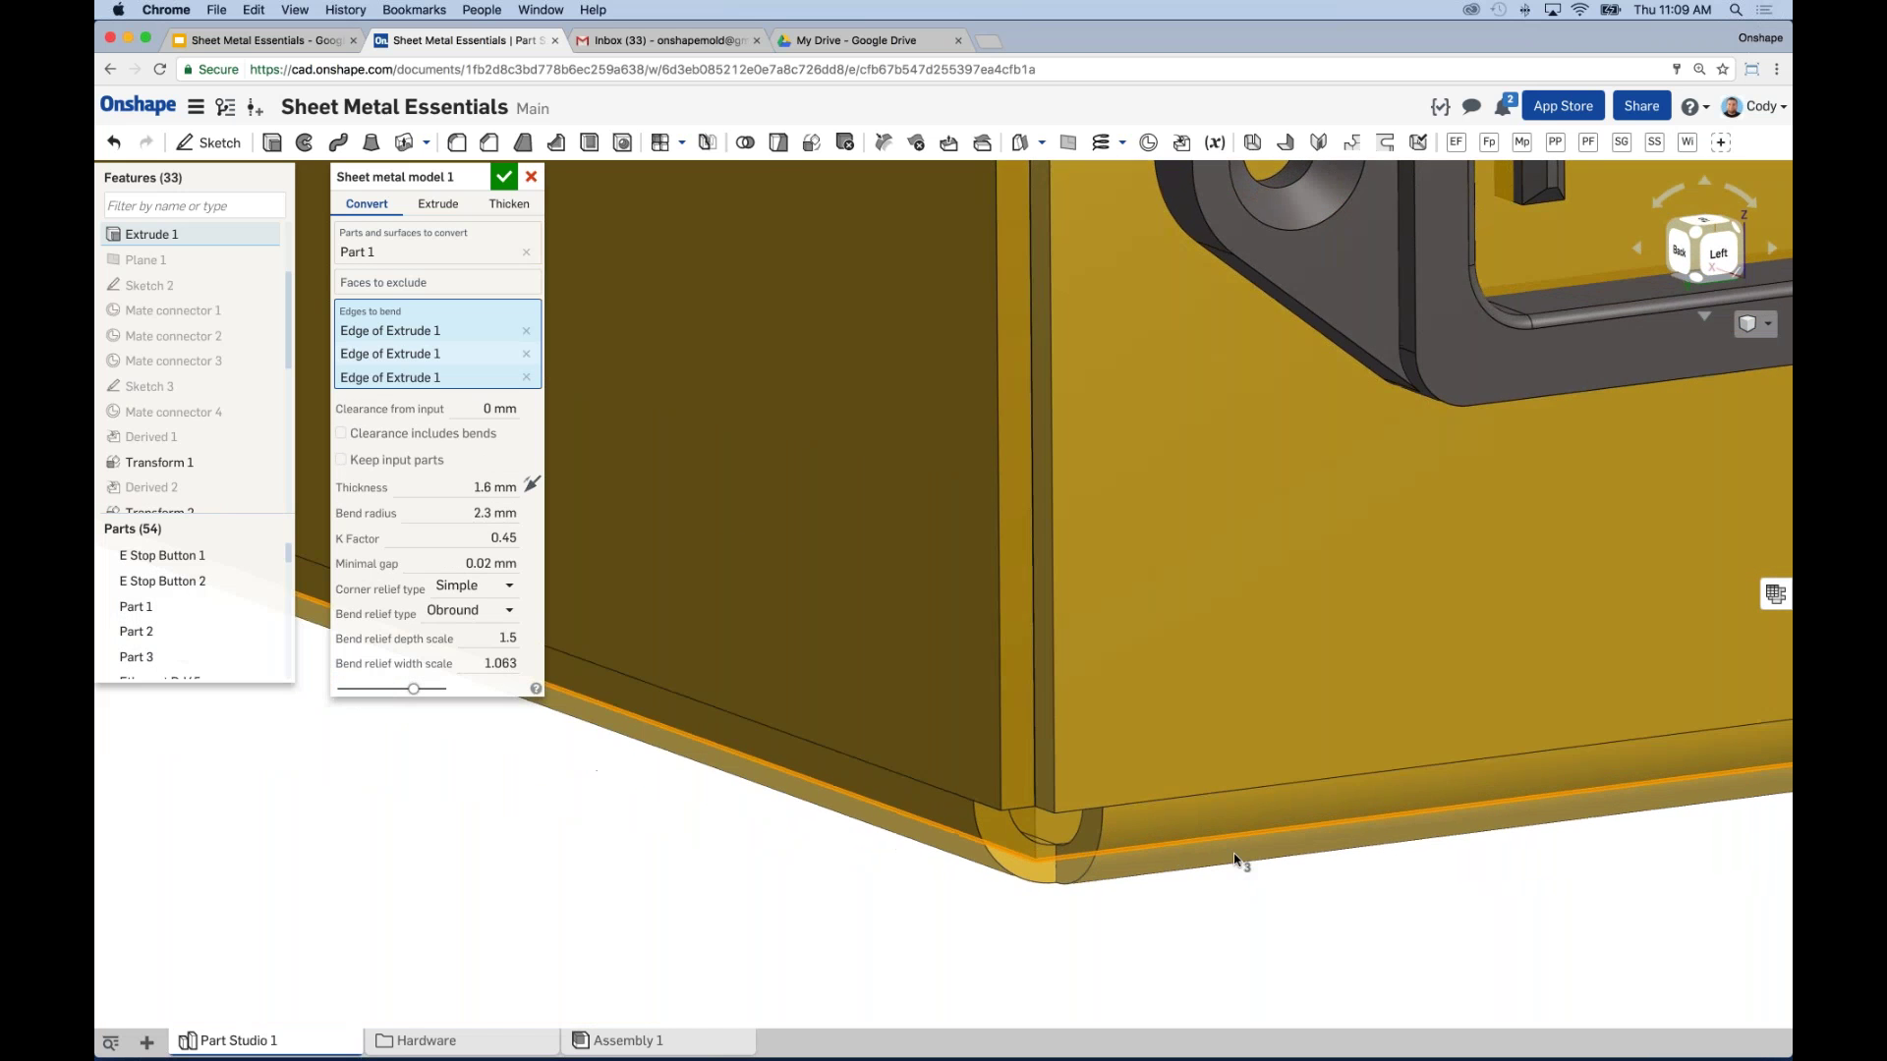
pyautogui.scroll(-4, 1348, 916)
pyautogui.scroll(-4, 1362, 934)
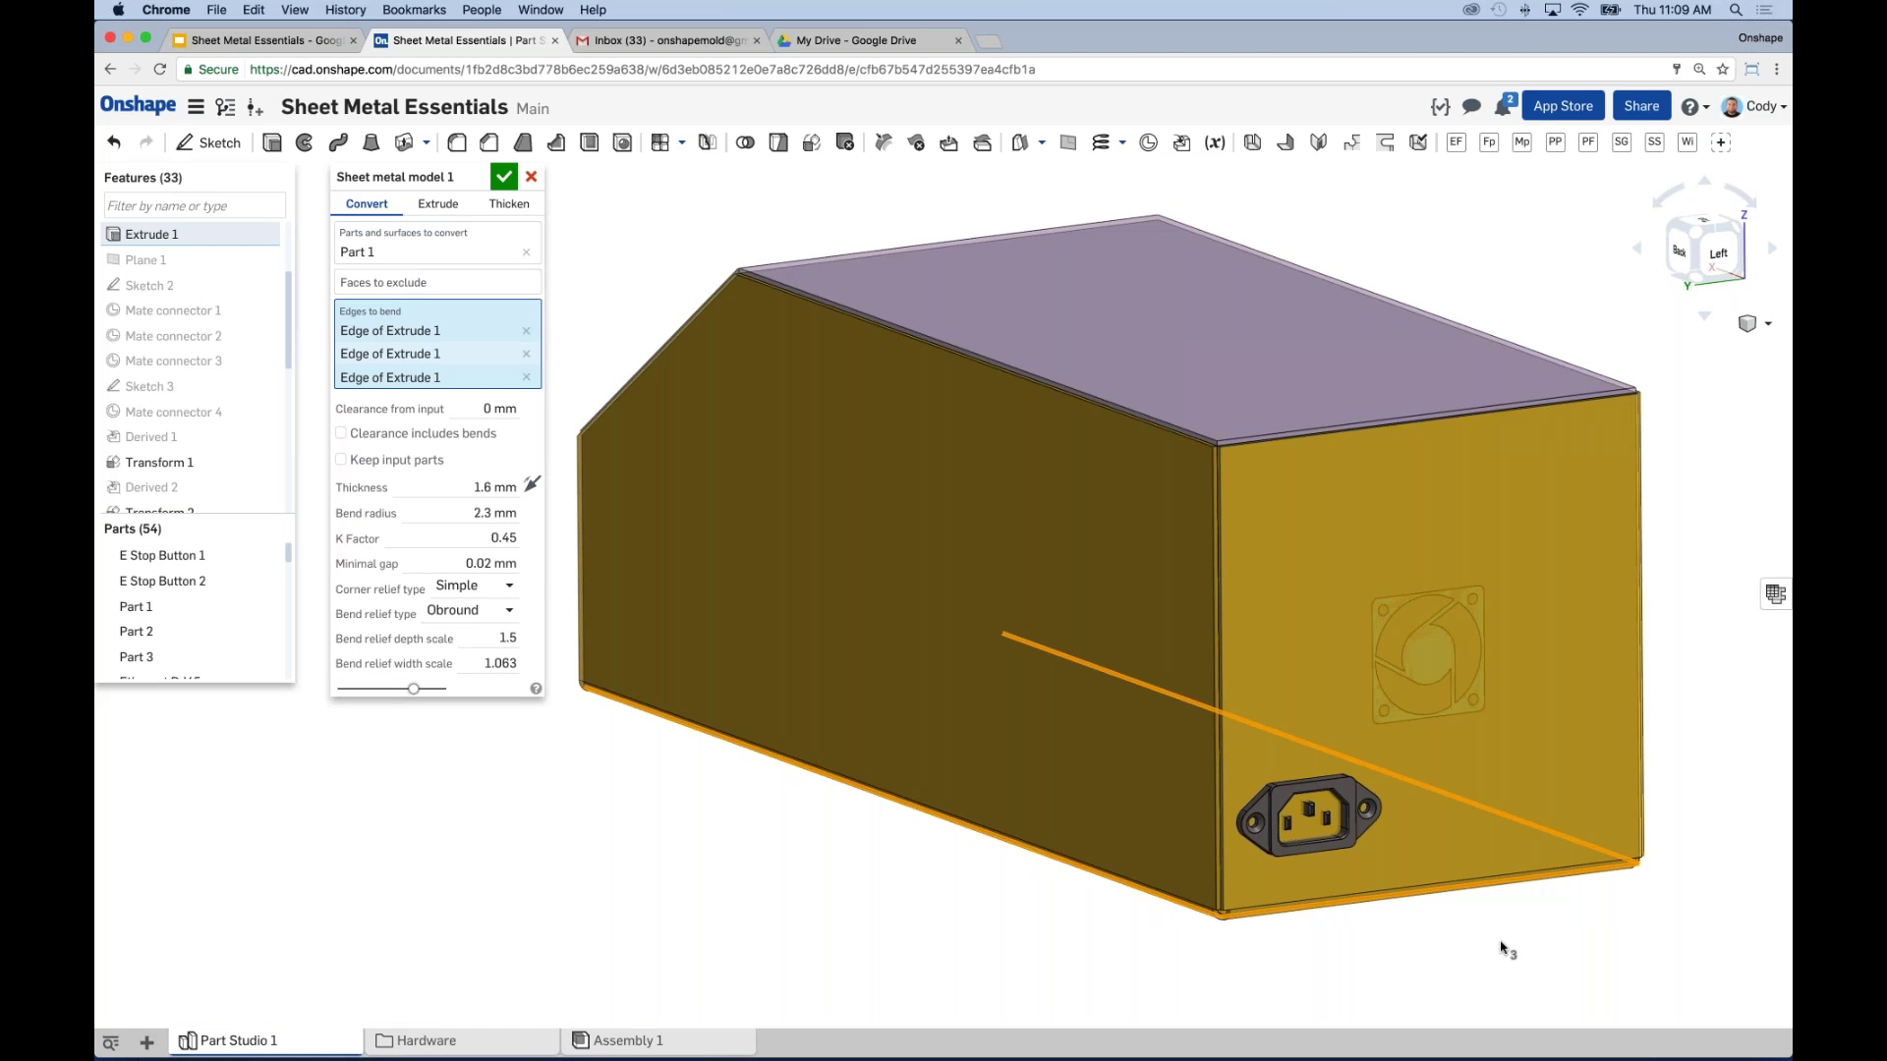
pyautogui.scroll(-2, 1501, 949)
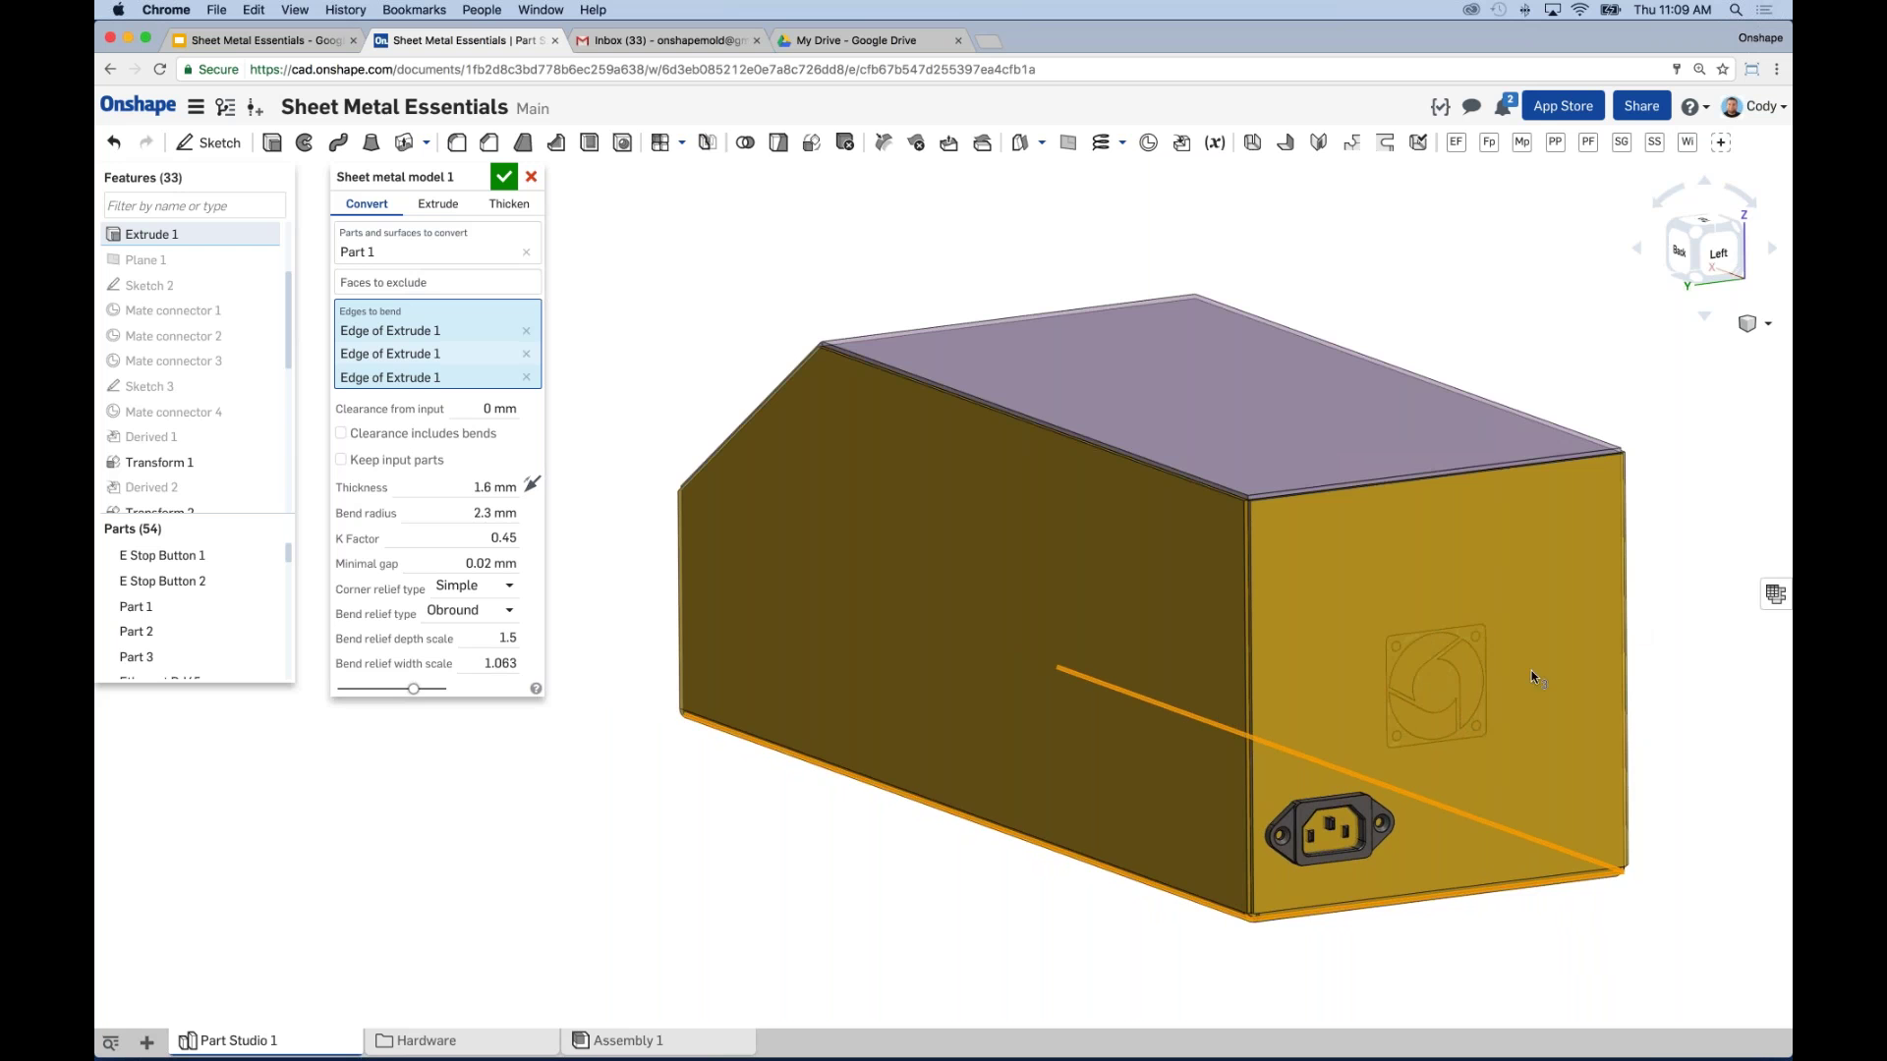
pyautogui.scroll(-2, 855, 838)
# Step: Exclude the enclosure's top face, sloped display face and emergency stop button face from the sheet metal conversion
pyautogui.moveTo(855, 838); pyautogui.dragTo(1192, 864, button='right')
pyautogui.moveTo(785, 637); pyautogui.dragTo(1323, 744, button='right')
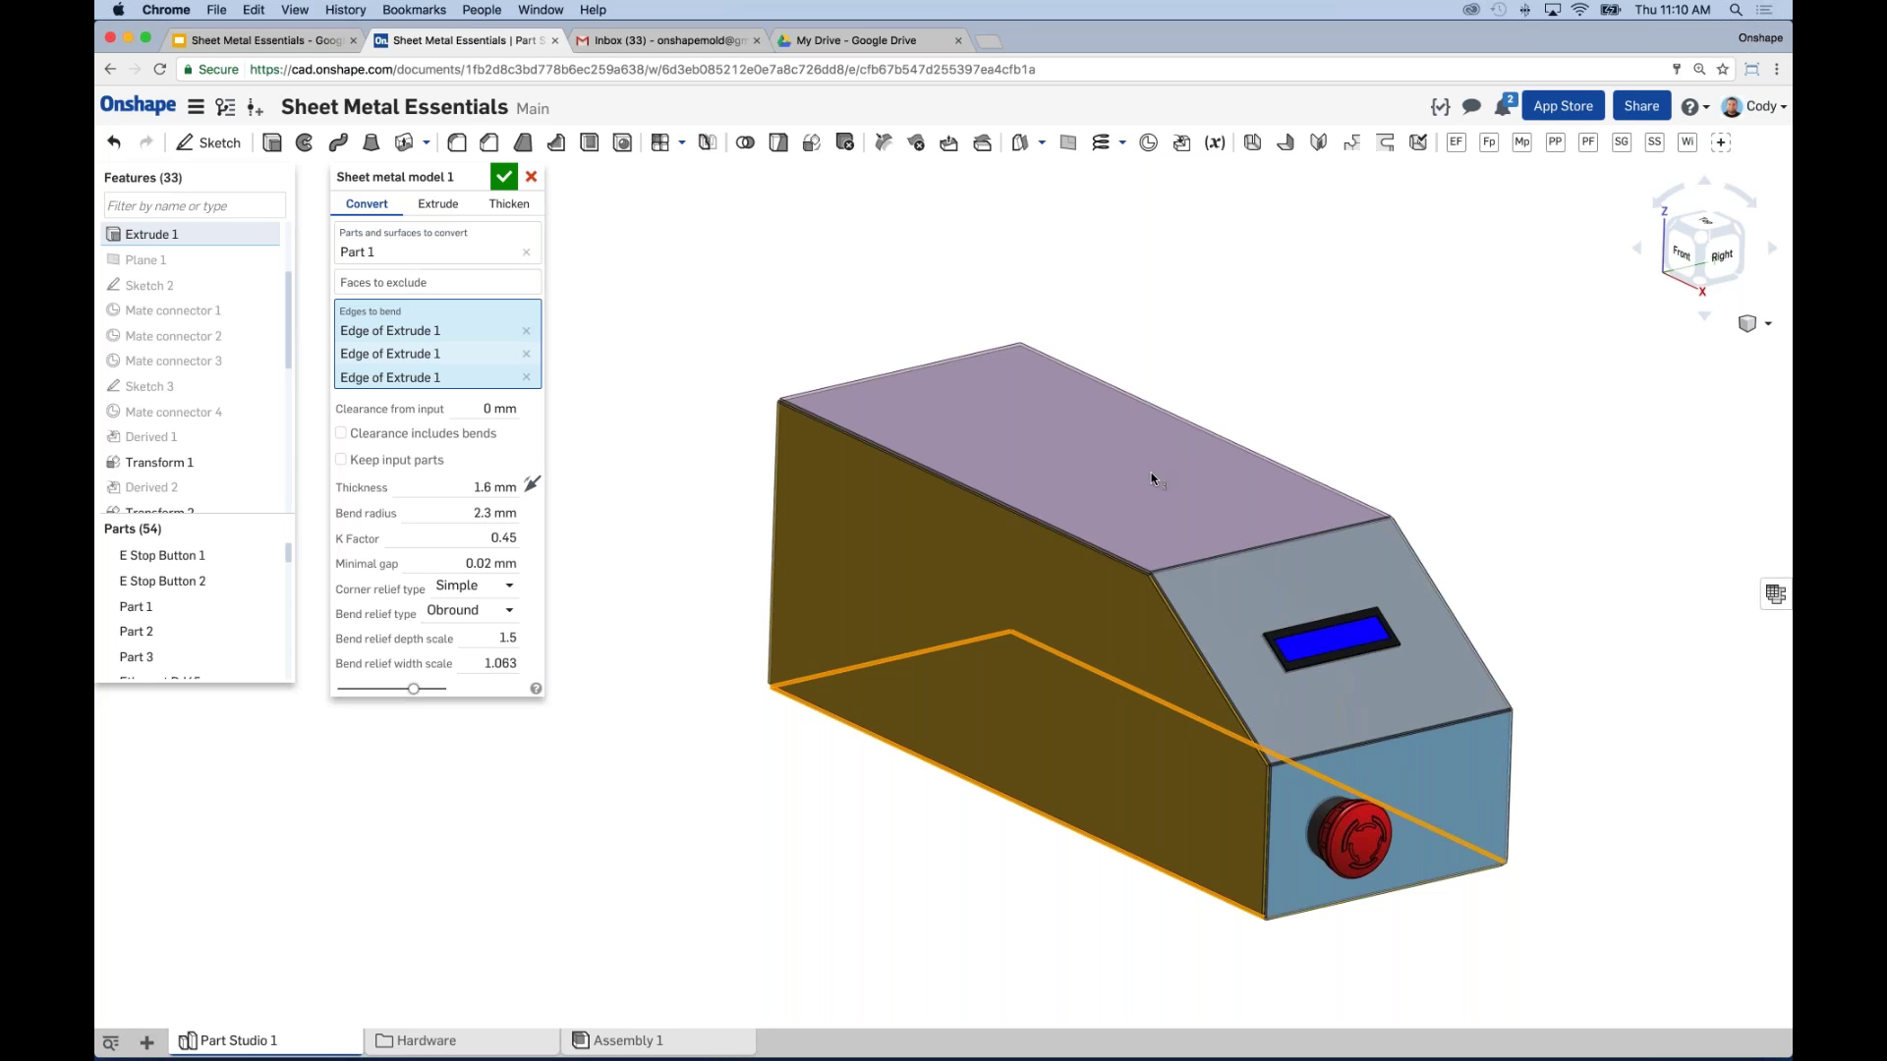
pyautogui.click(405, 284)
pyautogui.click(1454, 767)
pyautogui.click(1216, 498)
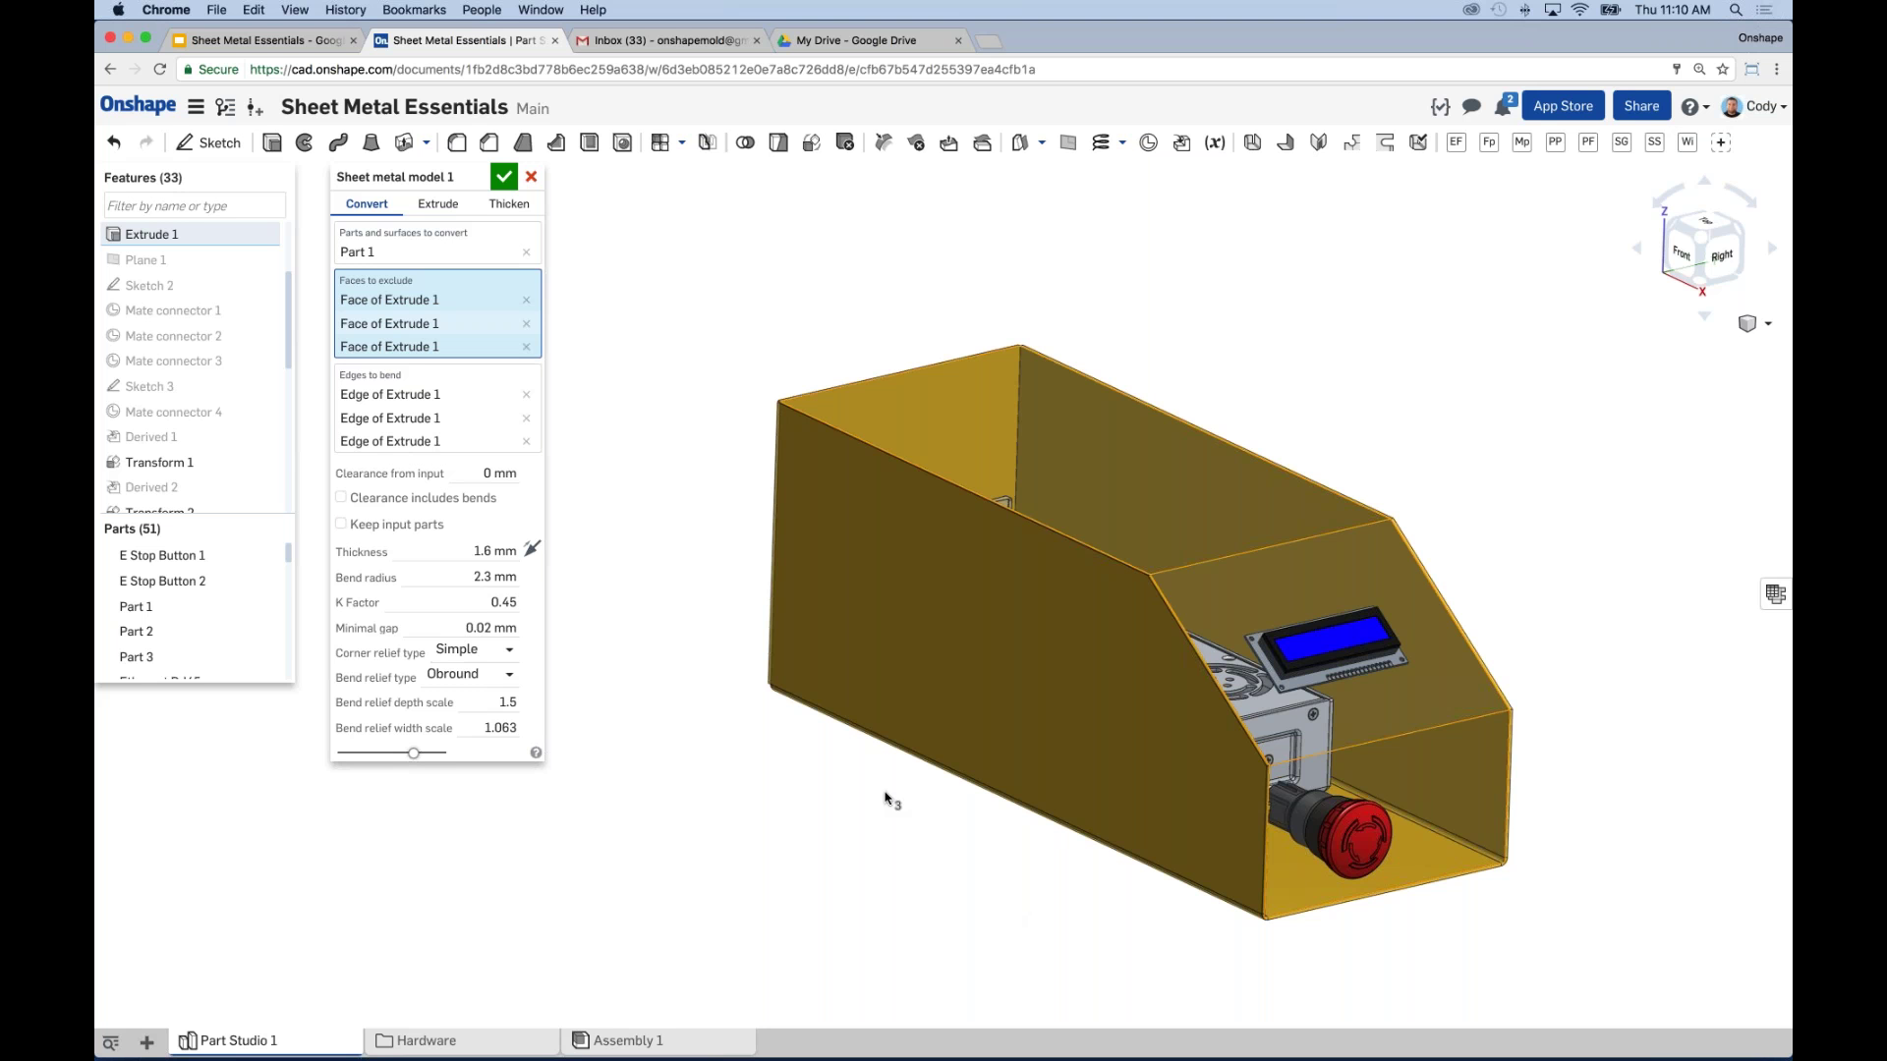
# Step: Review the conversion's thickness, bend radius and K factor settings and the available corner relief and bend relief types
pyautogui.click(469, 552)
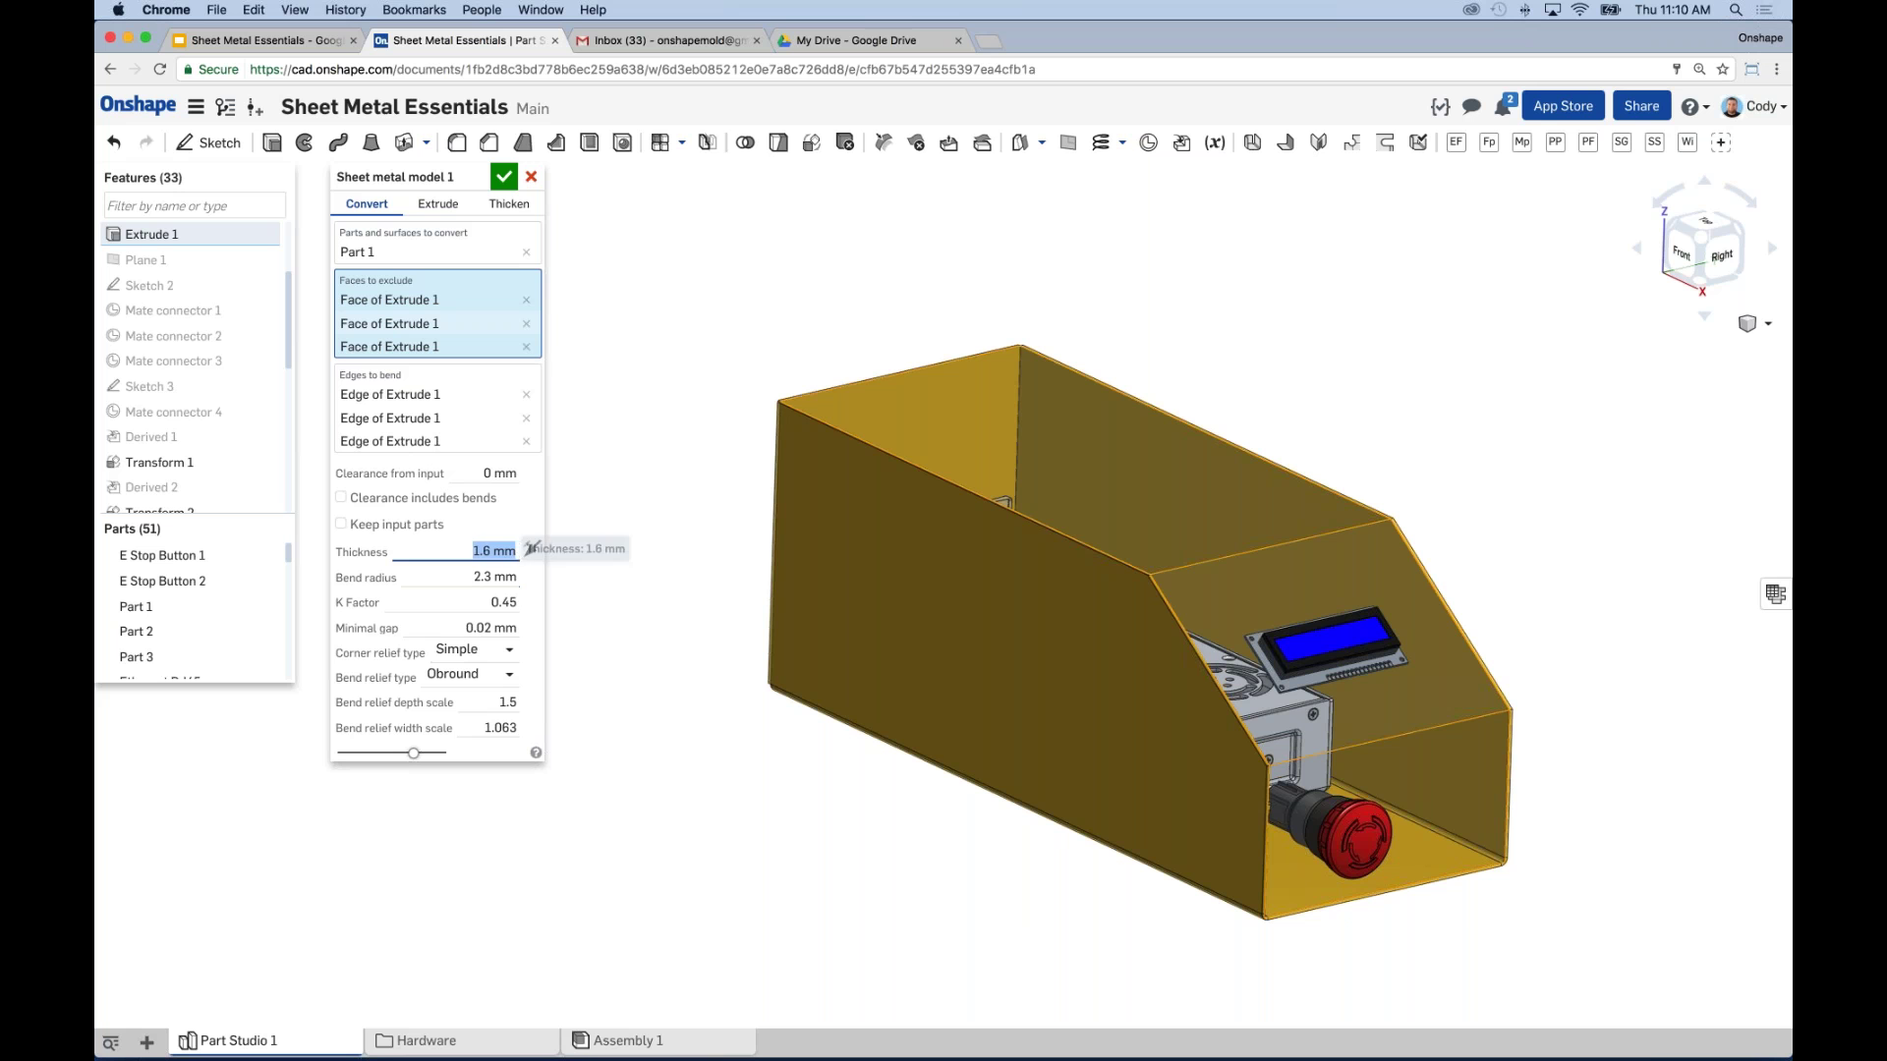
pyautogui.press('Tab')
pyautogui.press('Tab')
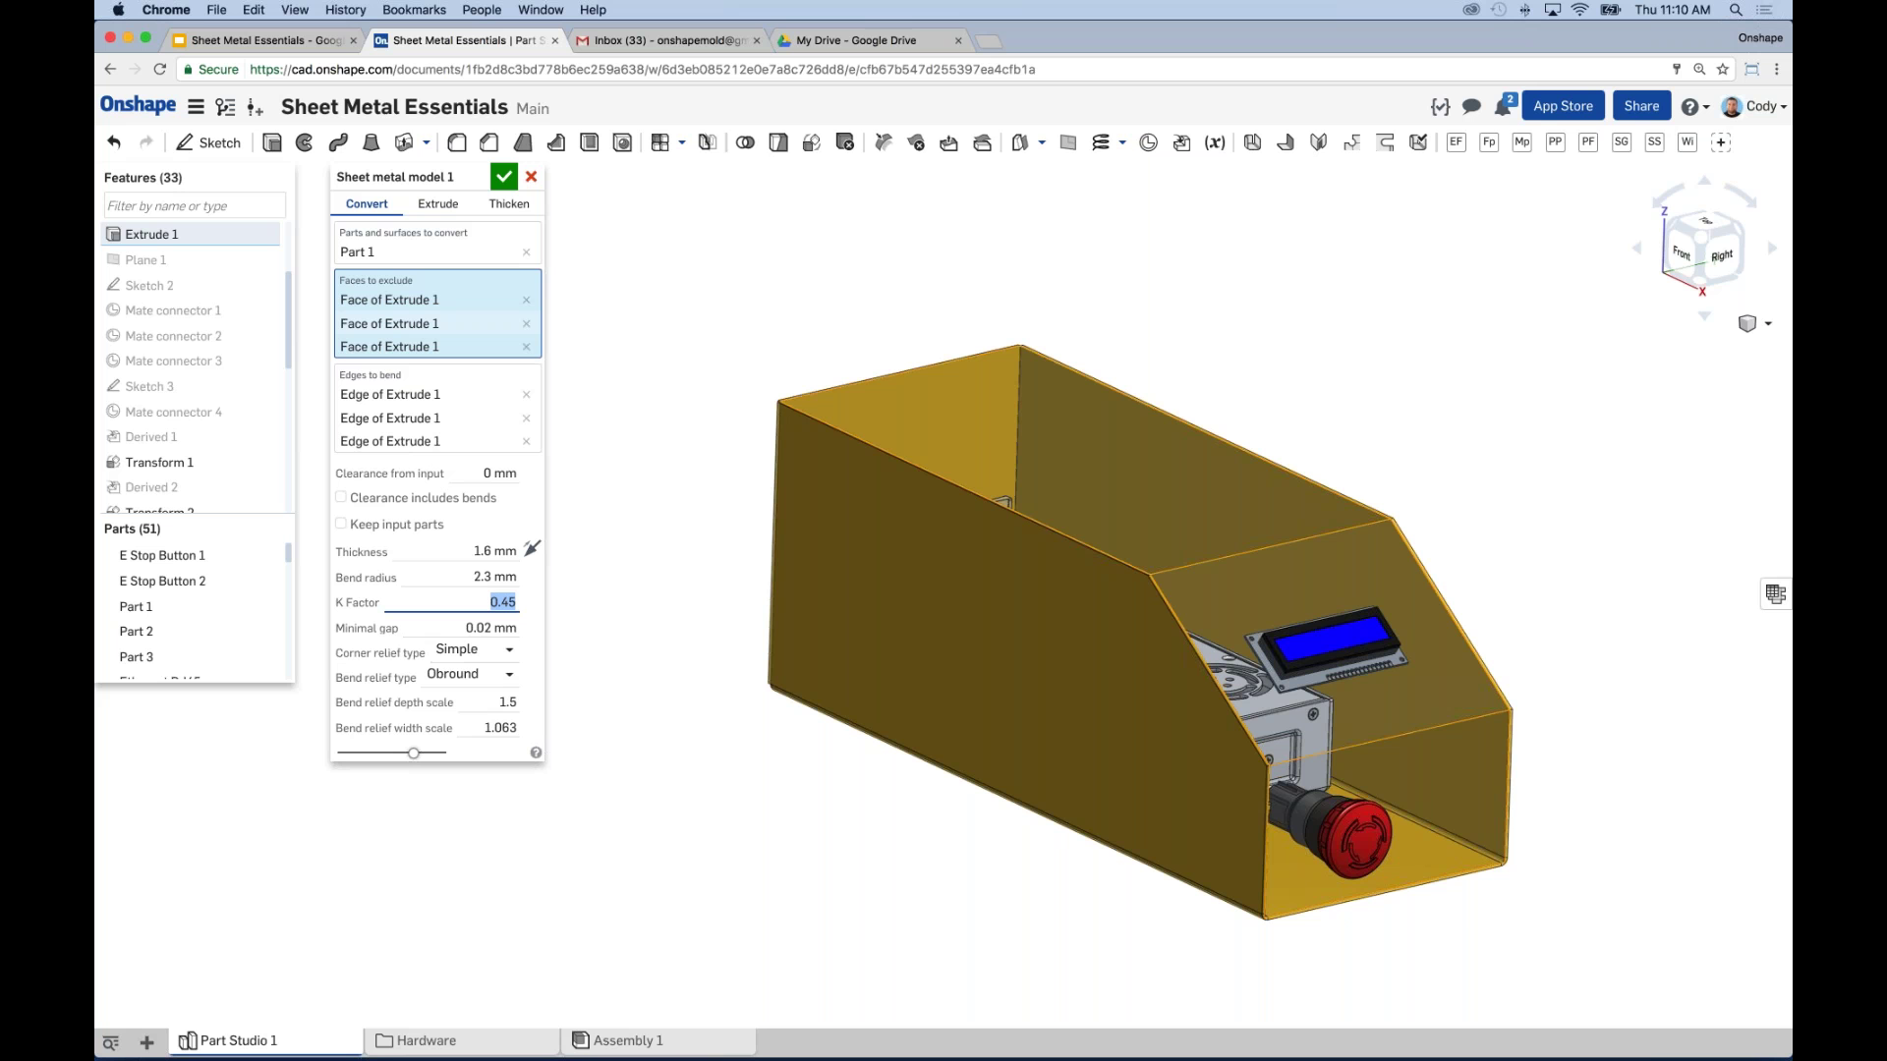
pyautogui.click(462, 650)
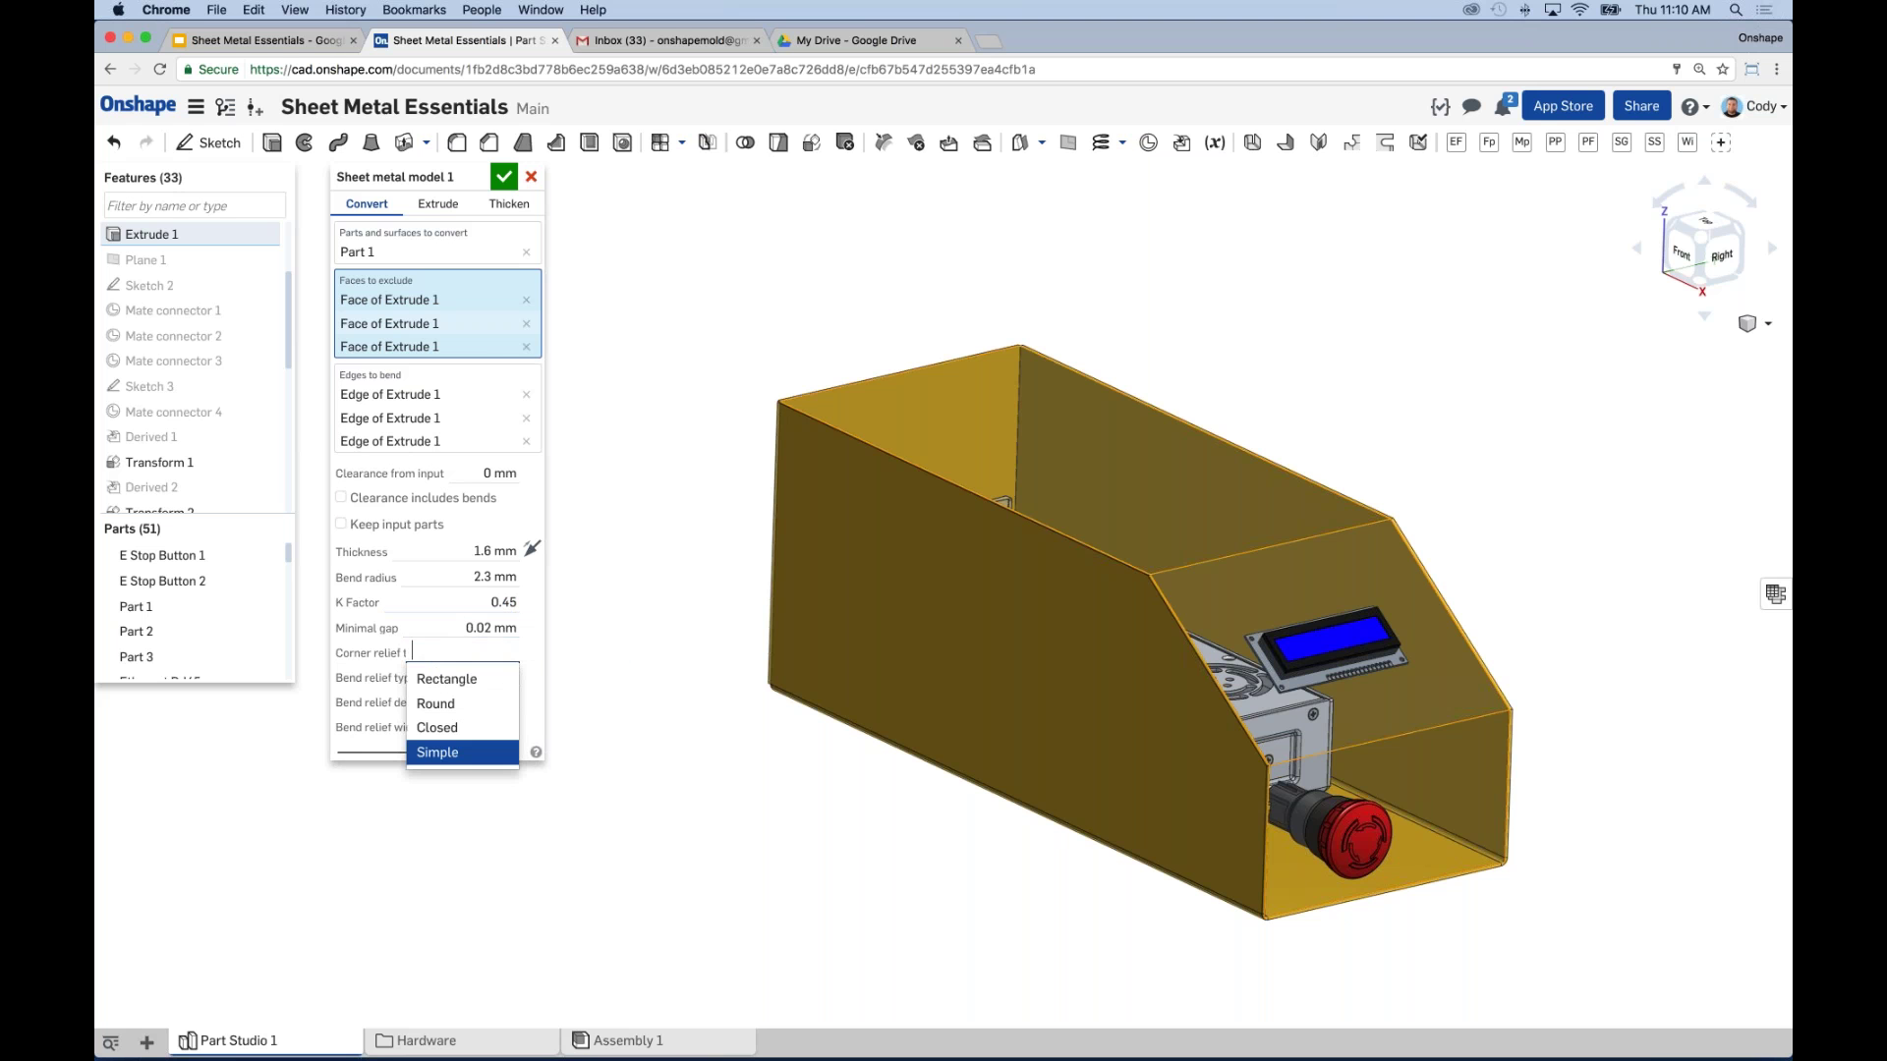
pyautogui.click(539, 652)
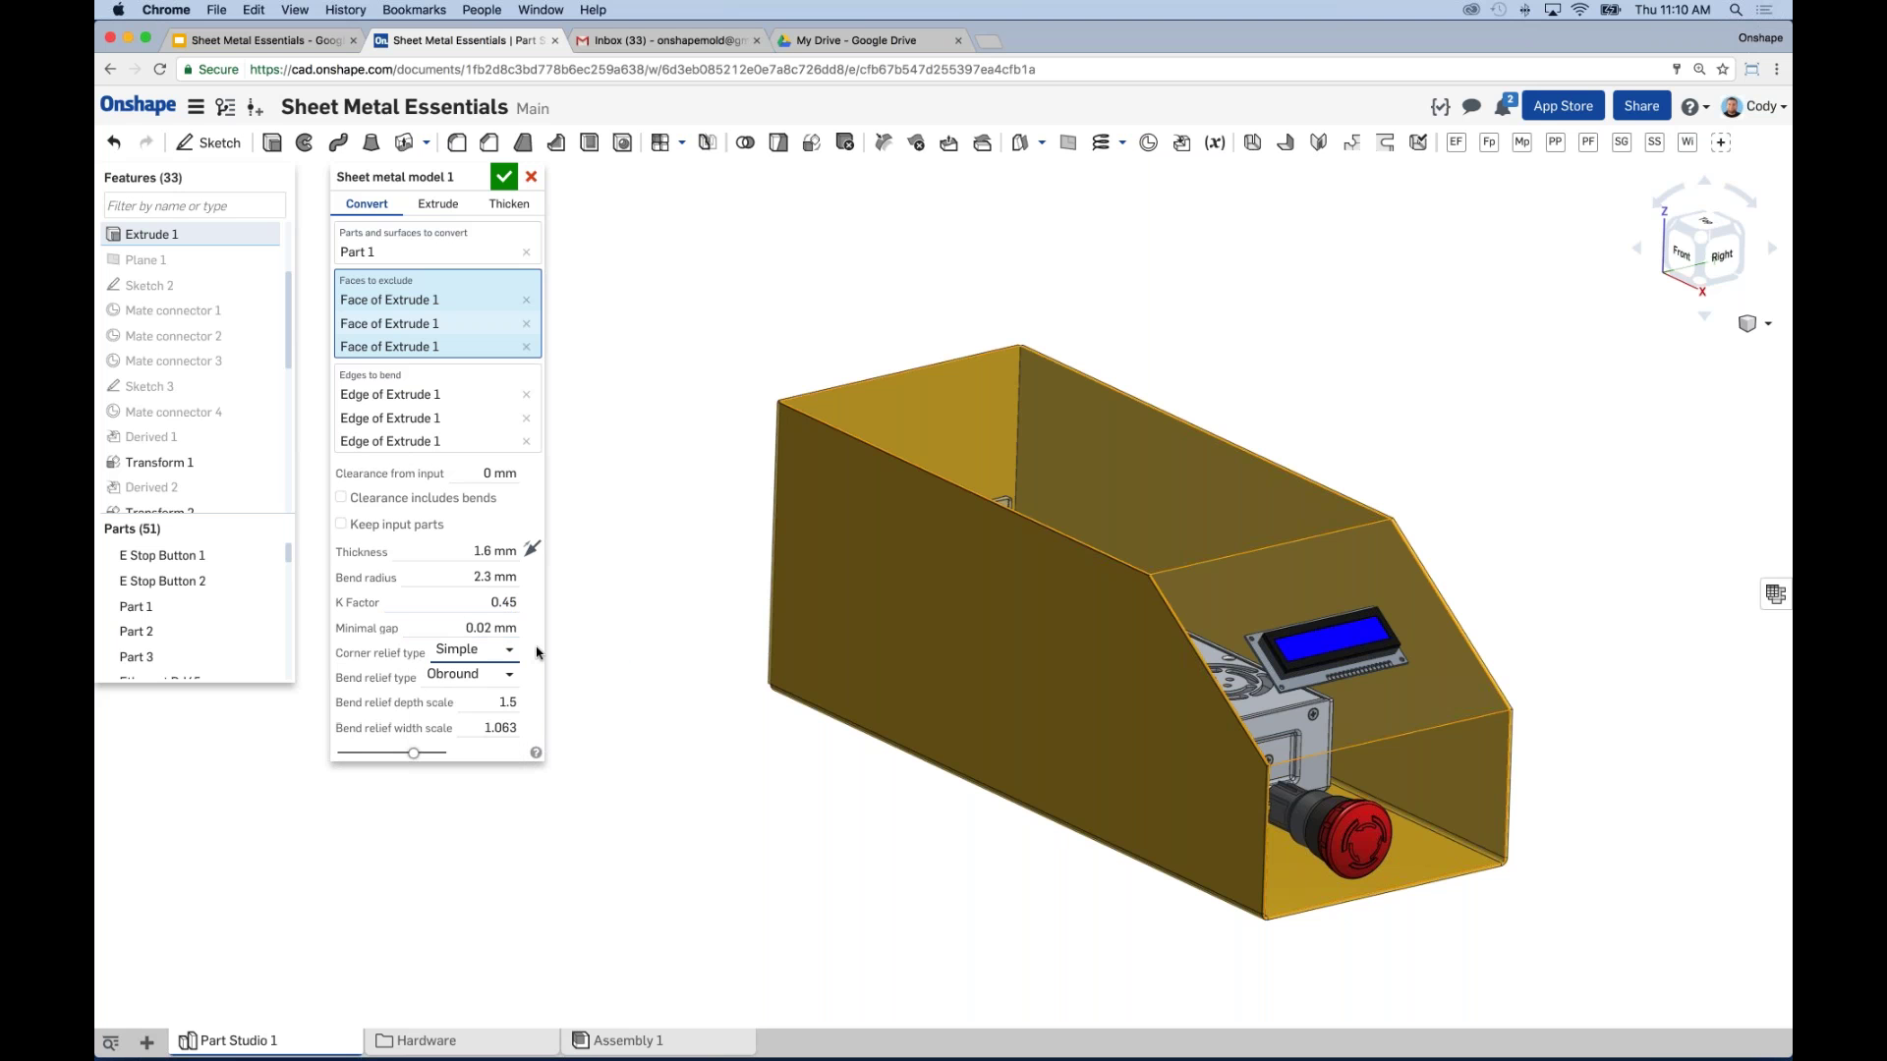
pyautogui.click(510, 675)
pyautogui.click(538, 657)
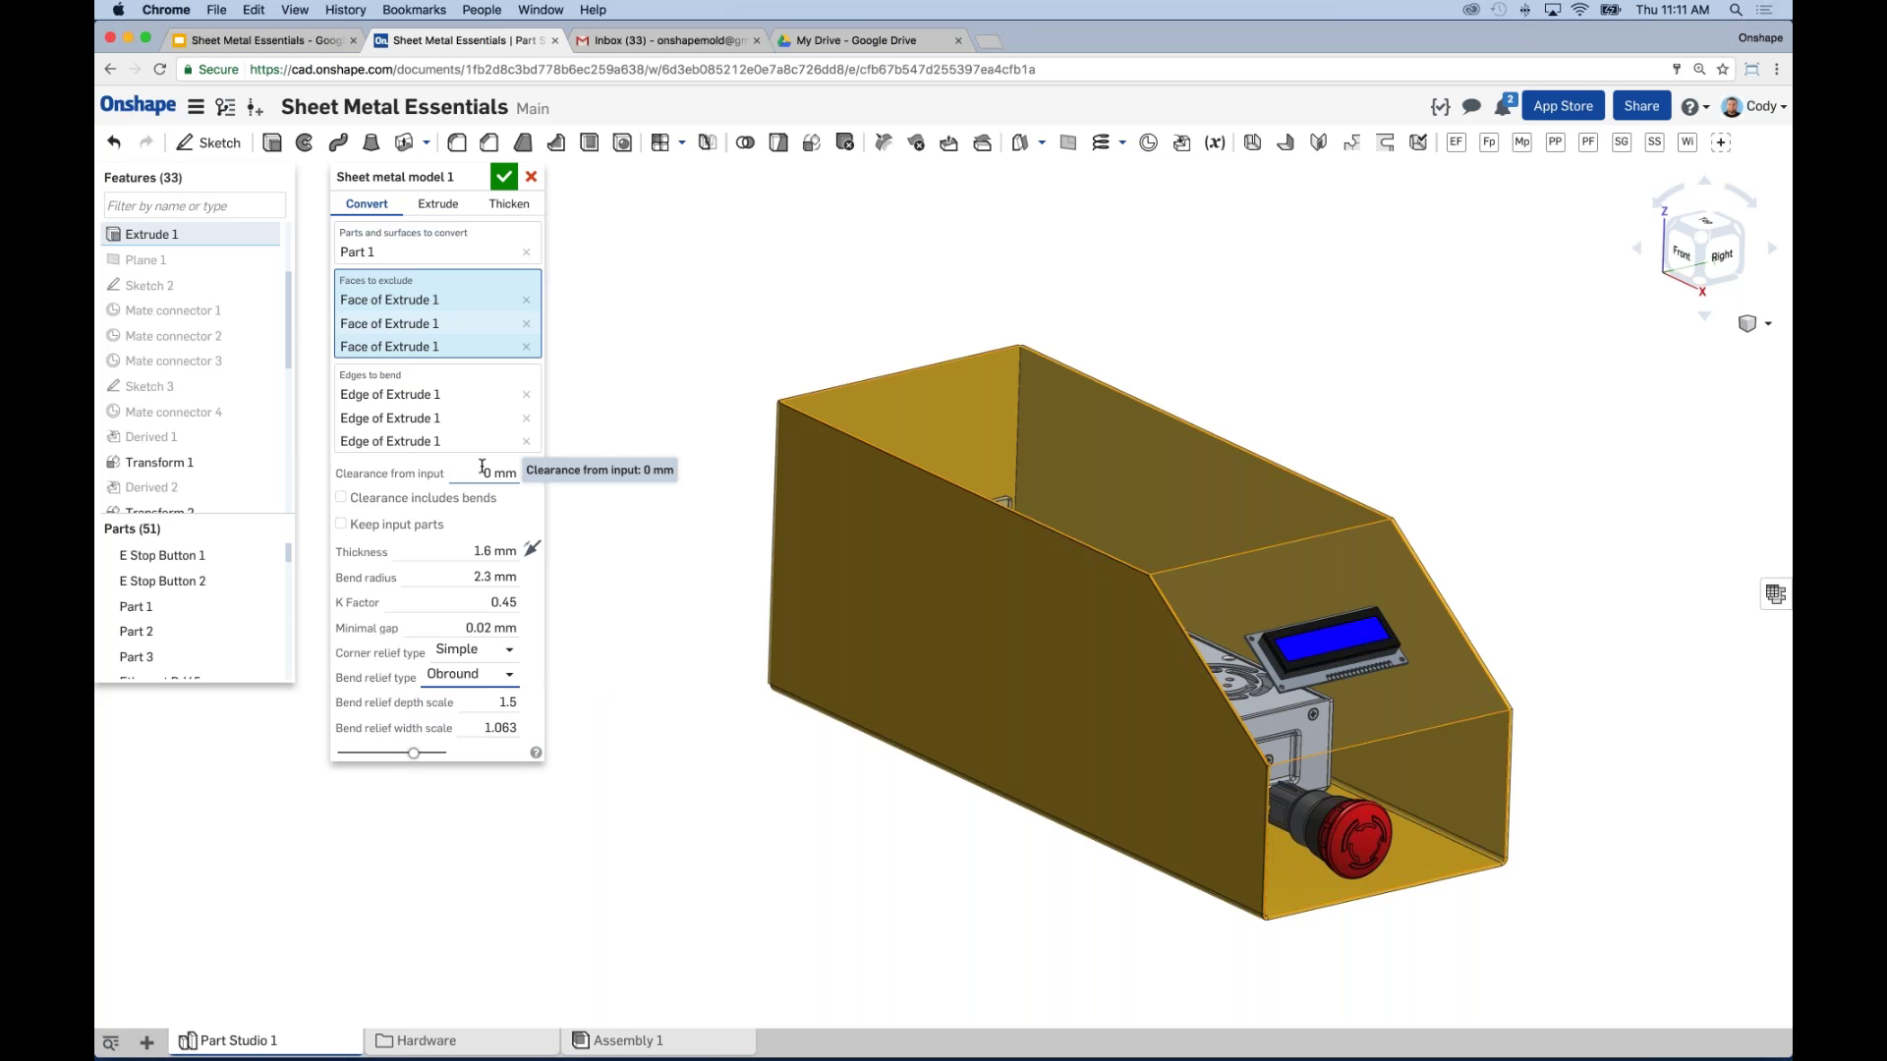
# Step: Keep the input parts in the conversion and accept the sheet metal model
pyautogui.click(341, 527)
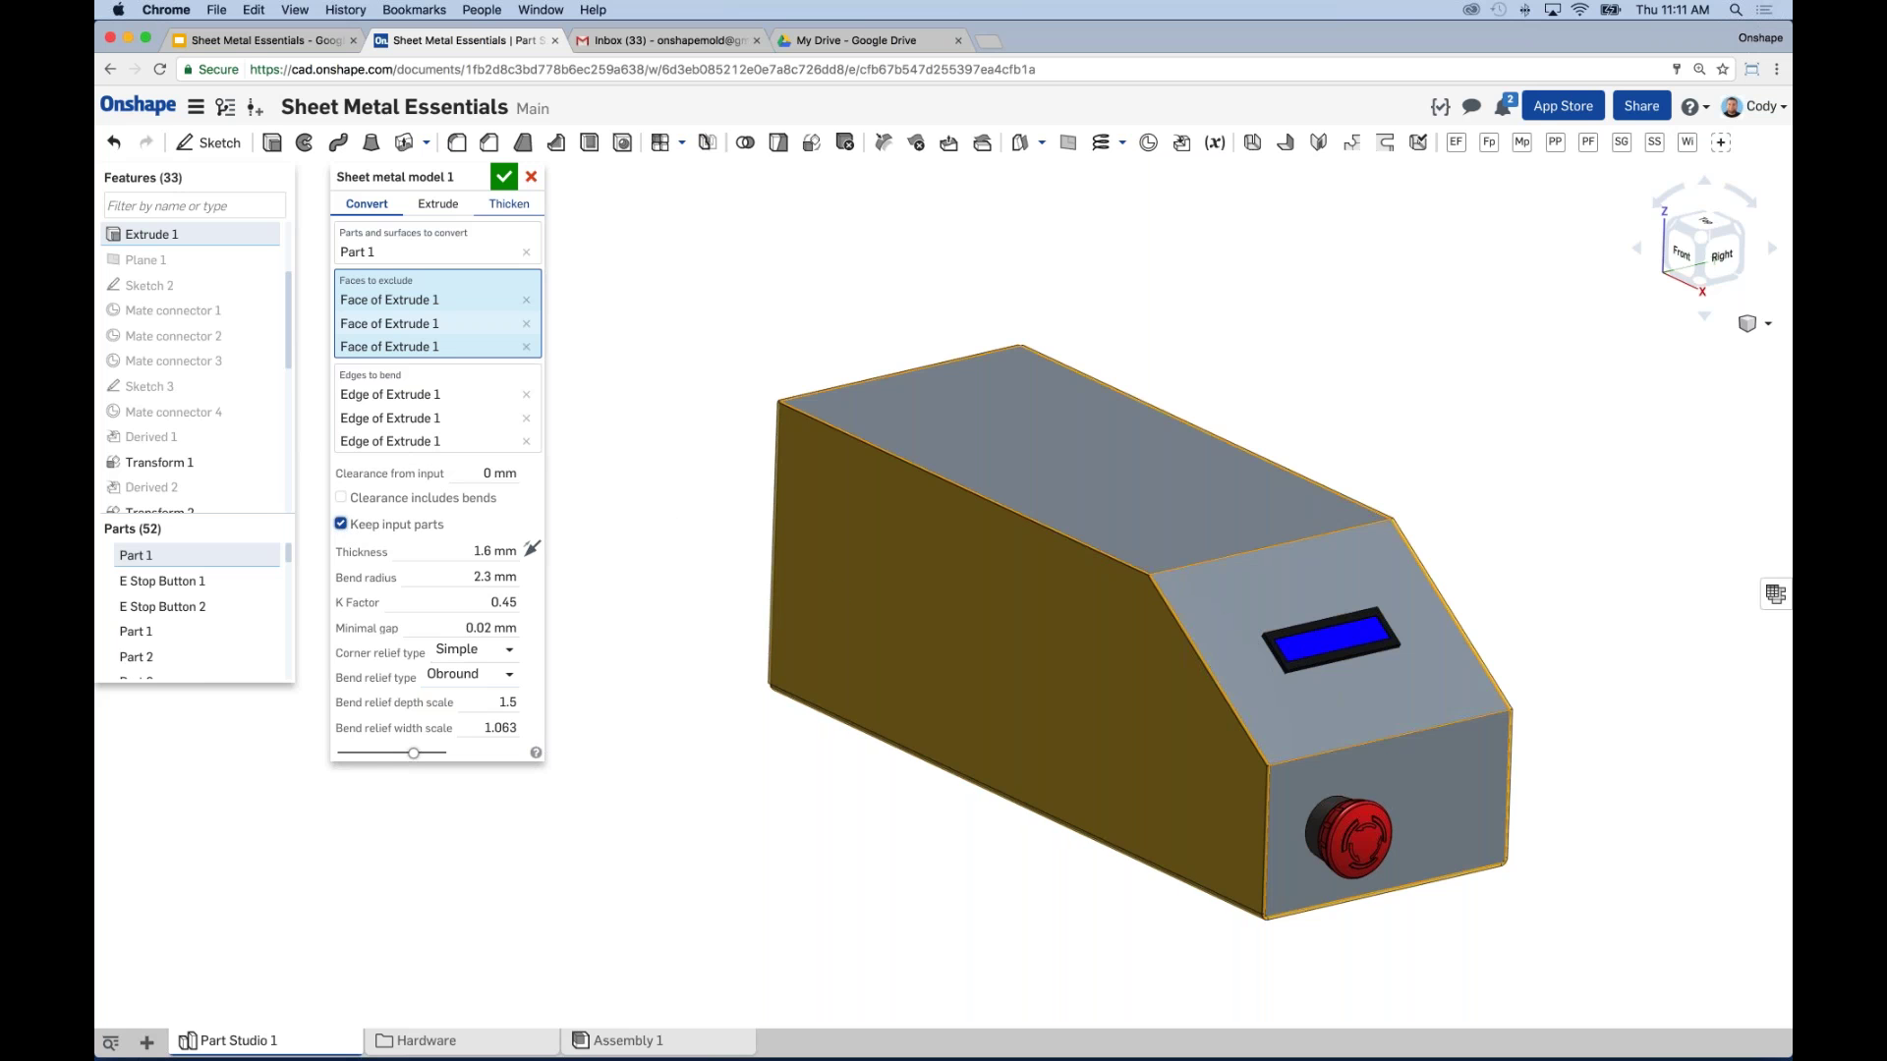
pyautogui.click(504, 177)
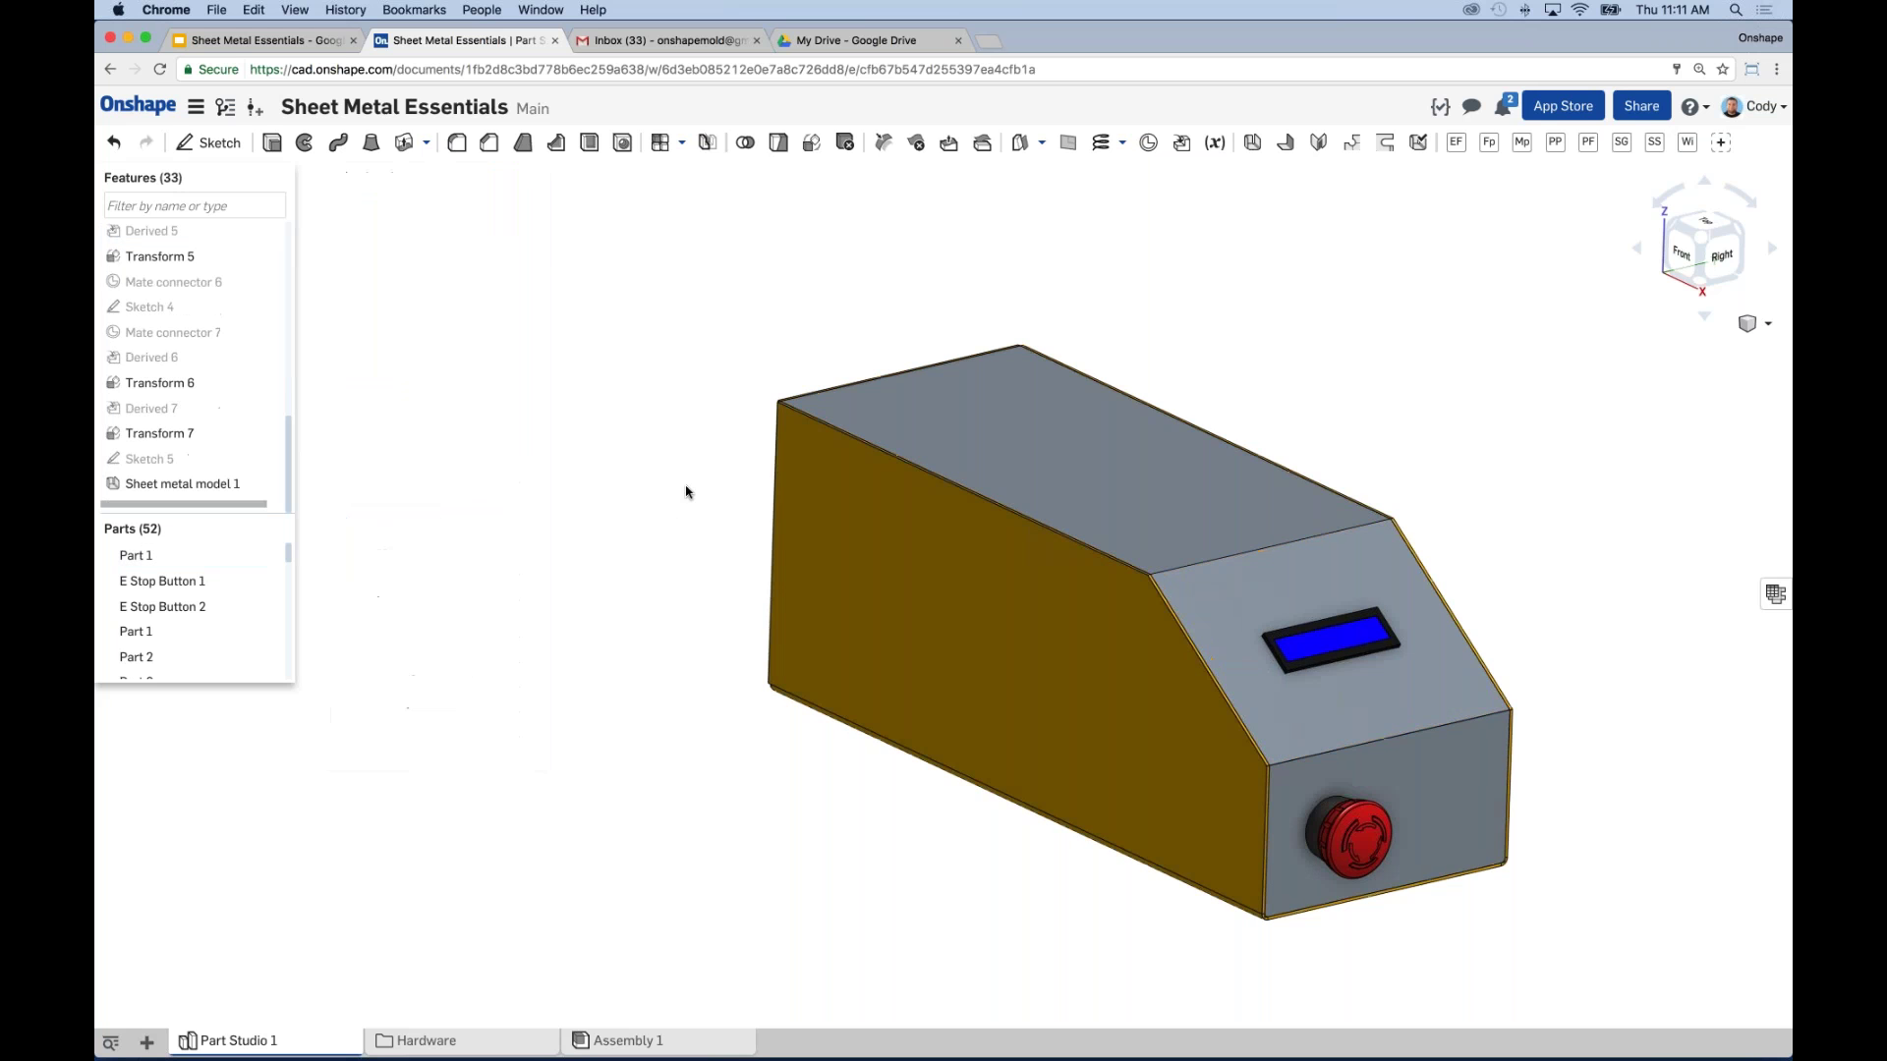
# Step: Temporarily hide the original solid enclosure to inspect the converted sheet metal base, and show the solid again
pyautogui.press('f')
pyautogui.moveTo(264, 556)
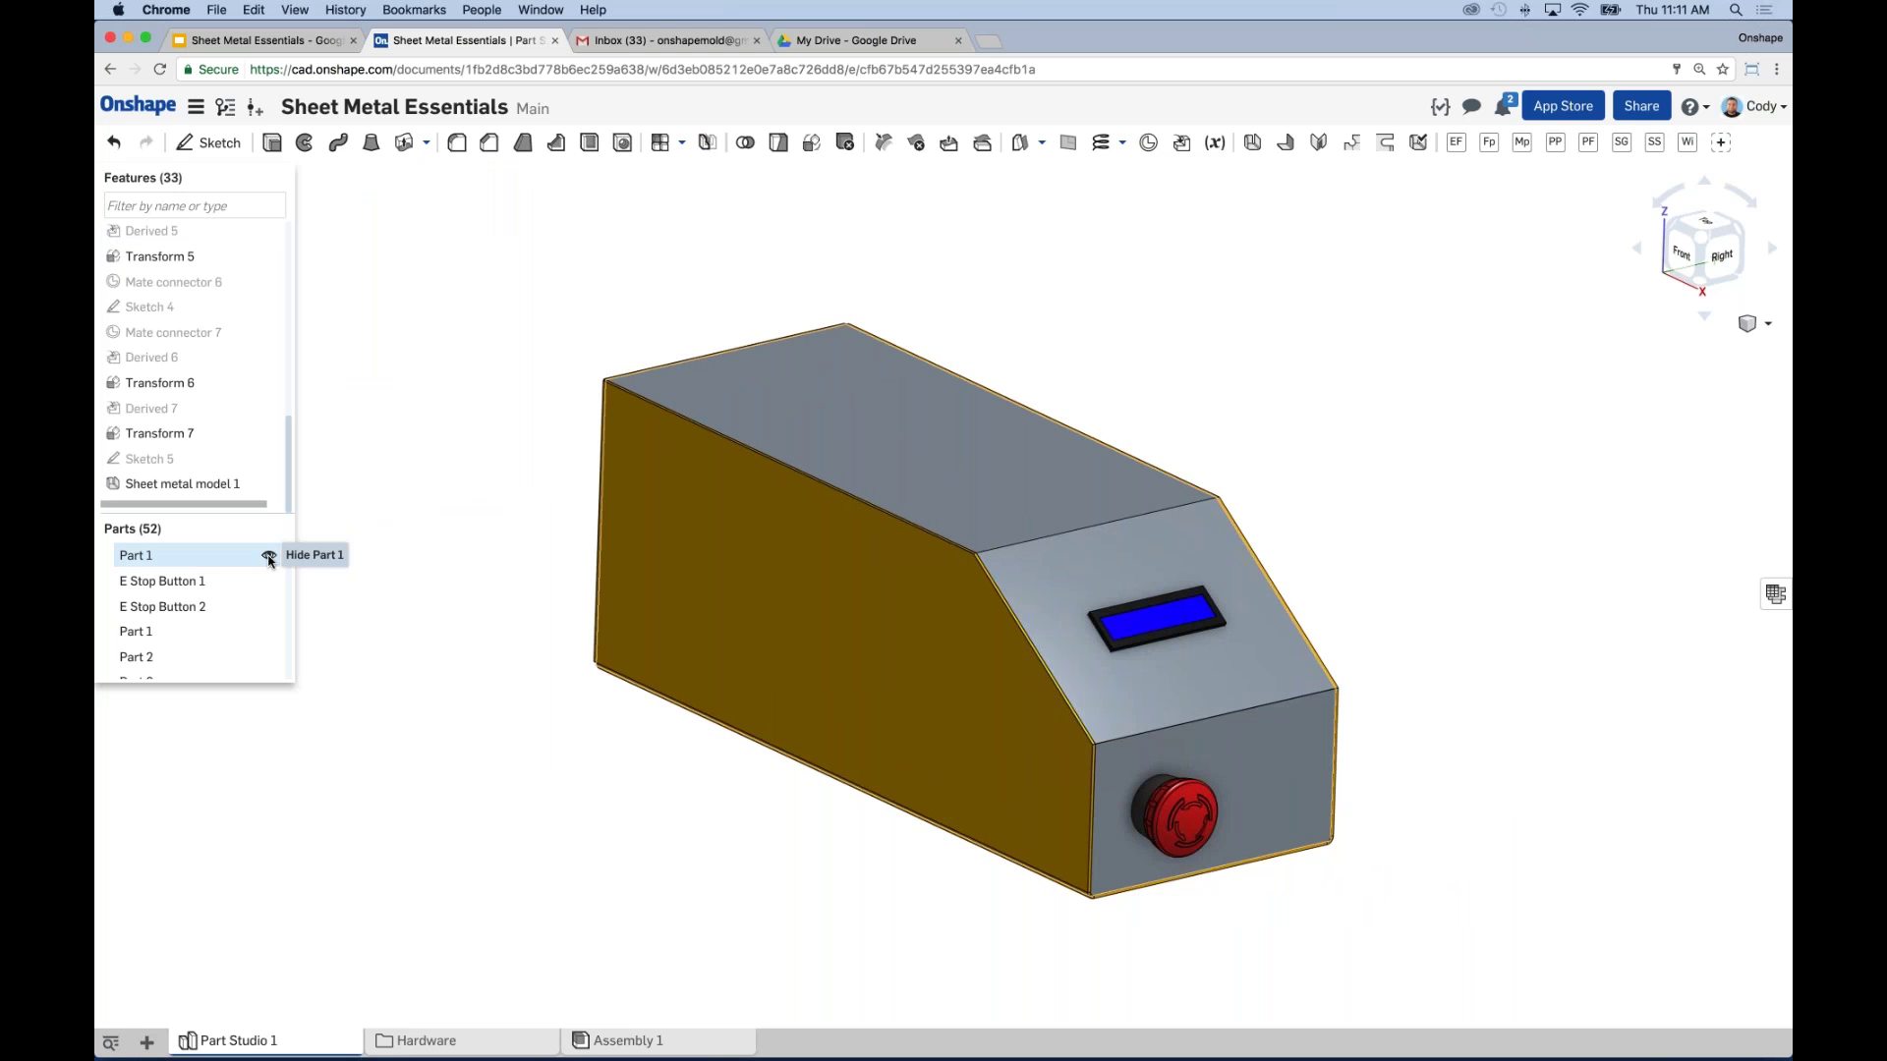
pyautogui.click(269, 557)
pyautogui.moveTo(560, 665); pyautogui.dragTo(599, 700, button='right')
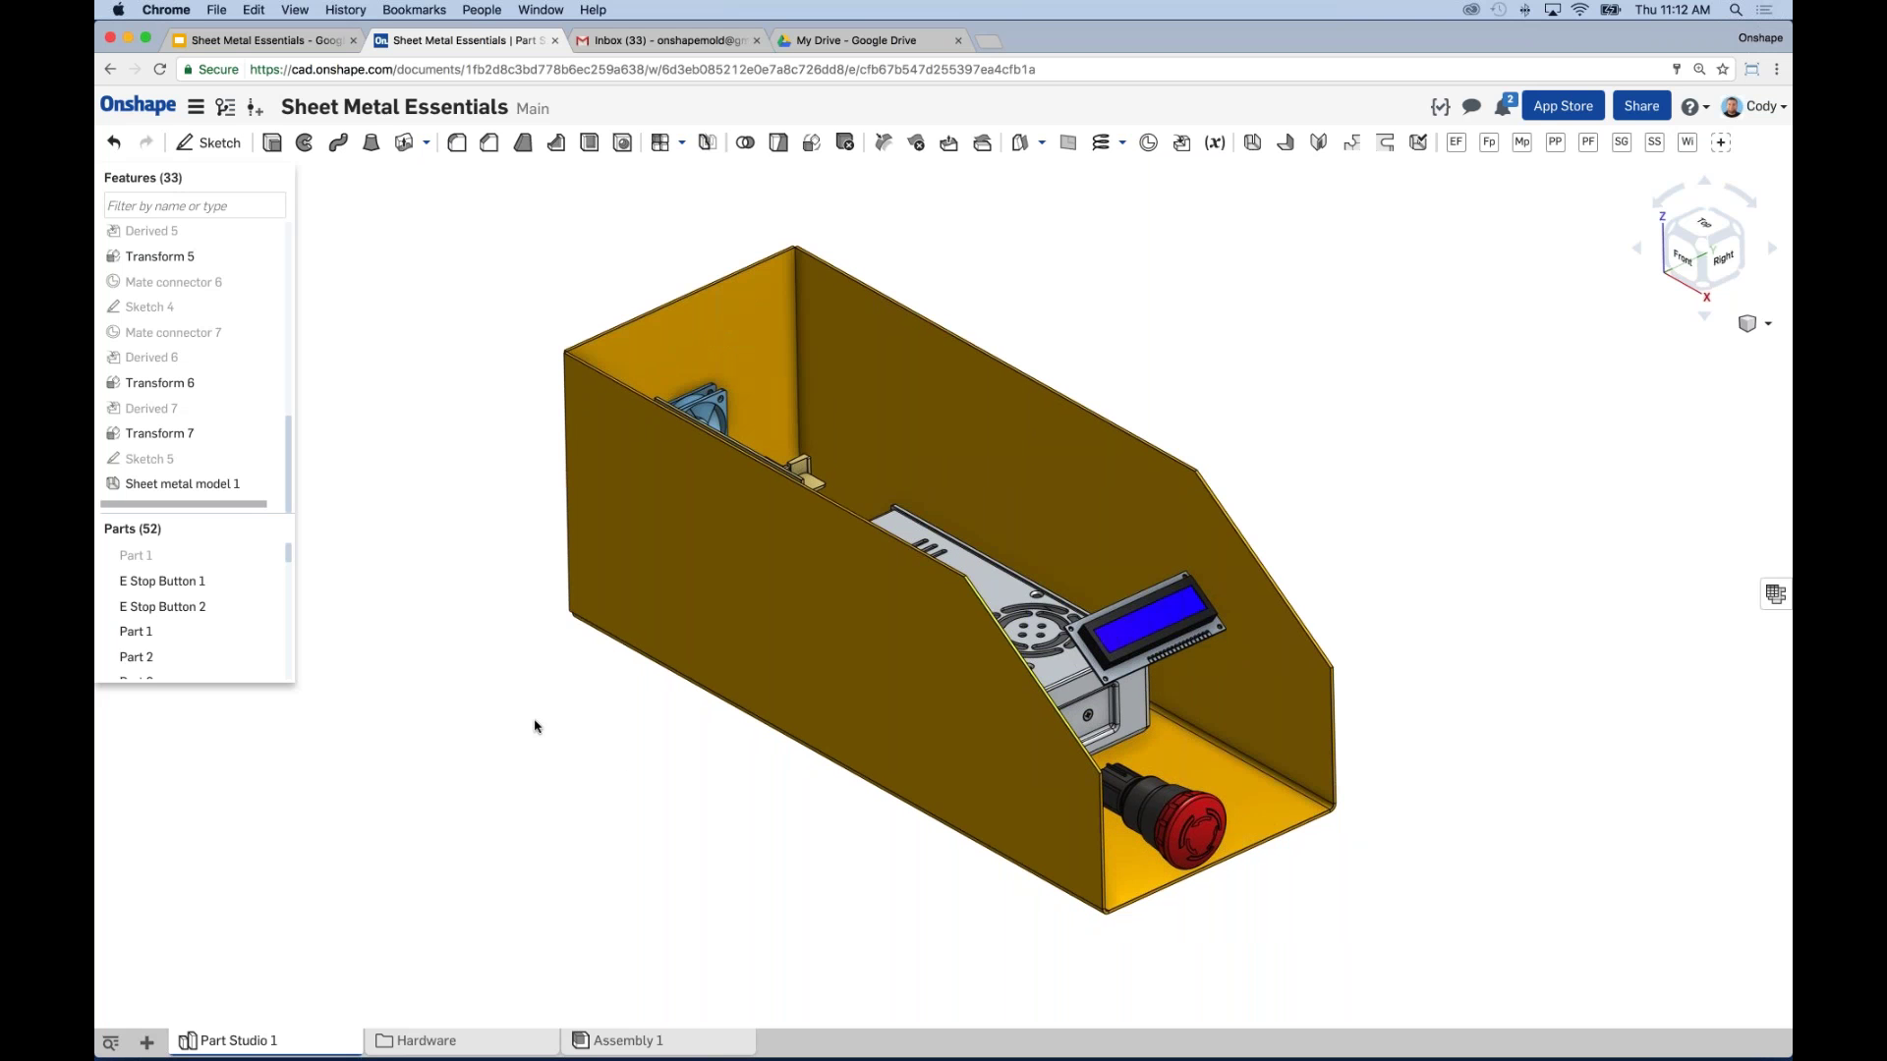
pyautogui.click(279, 554)
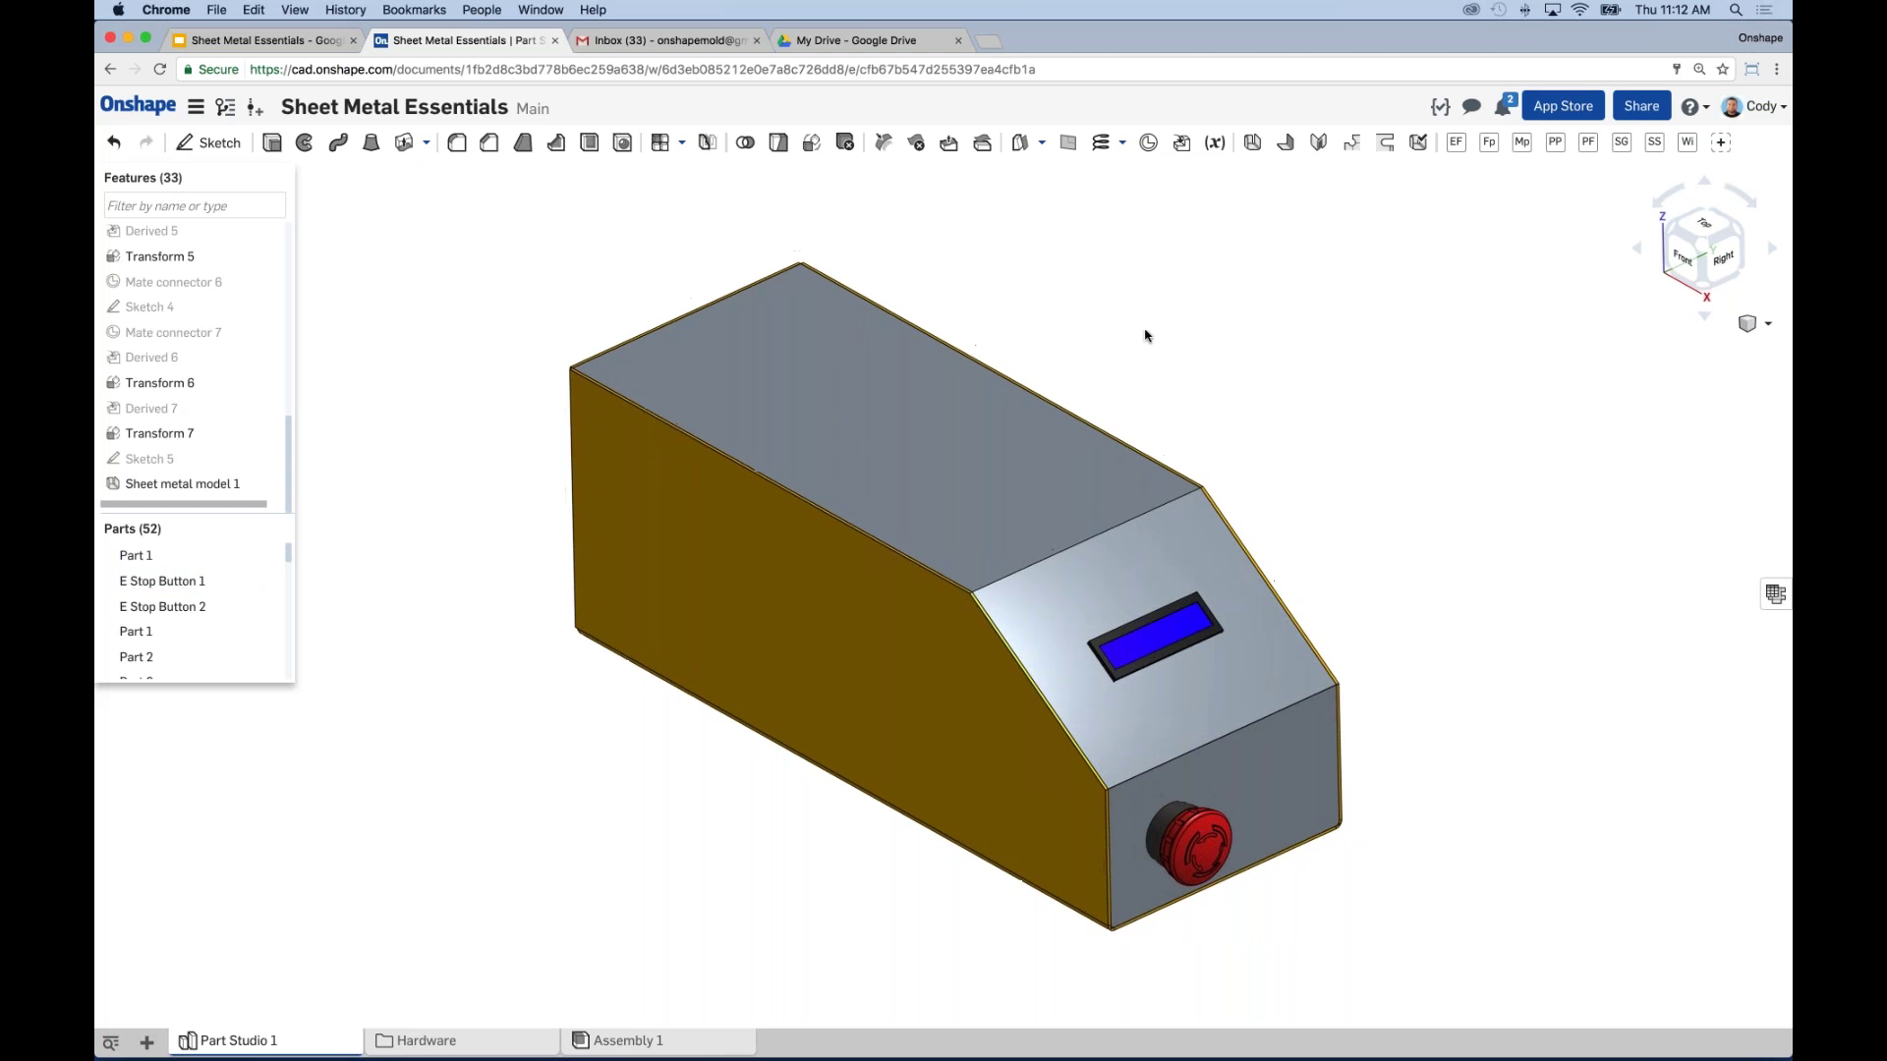
pyautogui.moveTo(1155, 353); pyautogui.dragTo(1187, 340, button='middle')
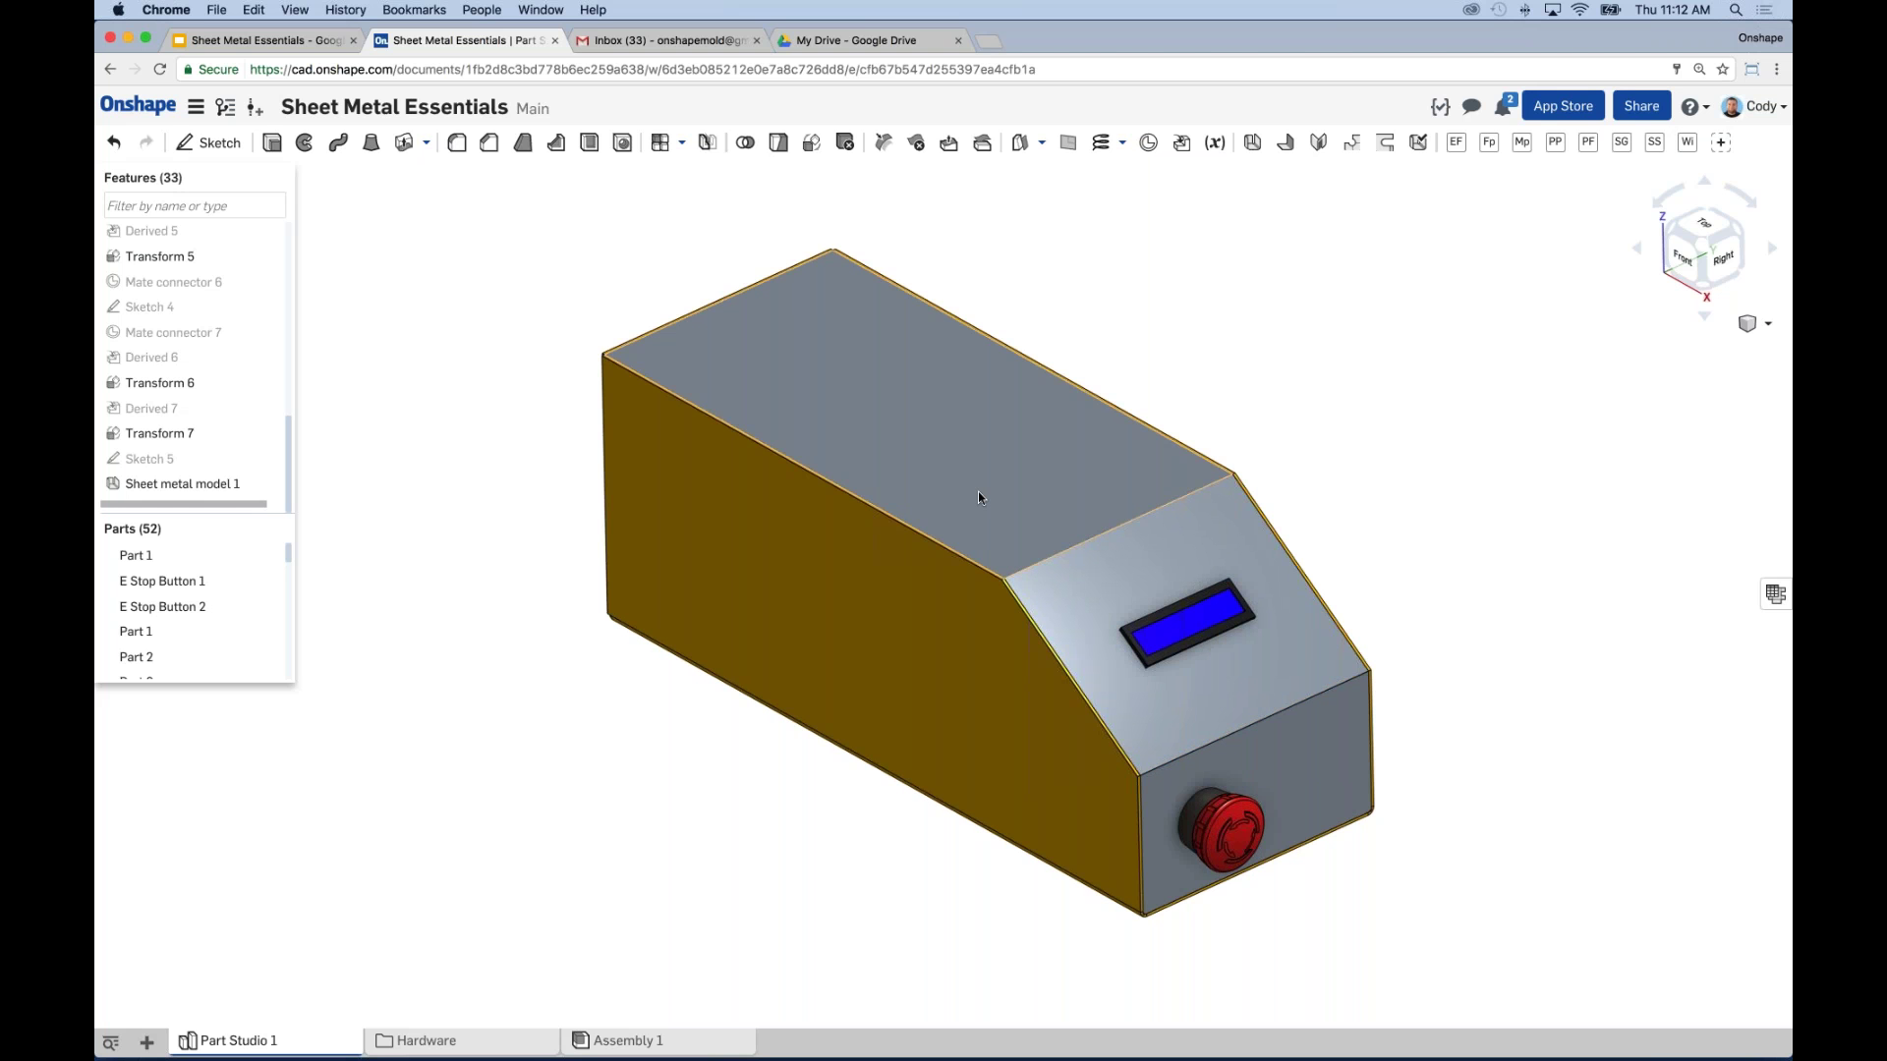
# Step: Start a second sheet metal model by thickening the solid's emergency stop button face, sloped display face and top face
pyautogui.click(1250, 145)
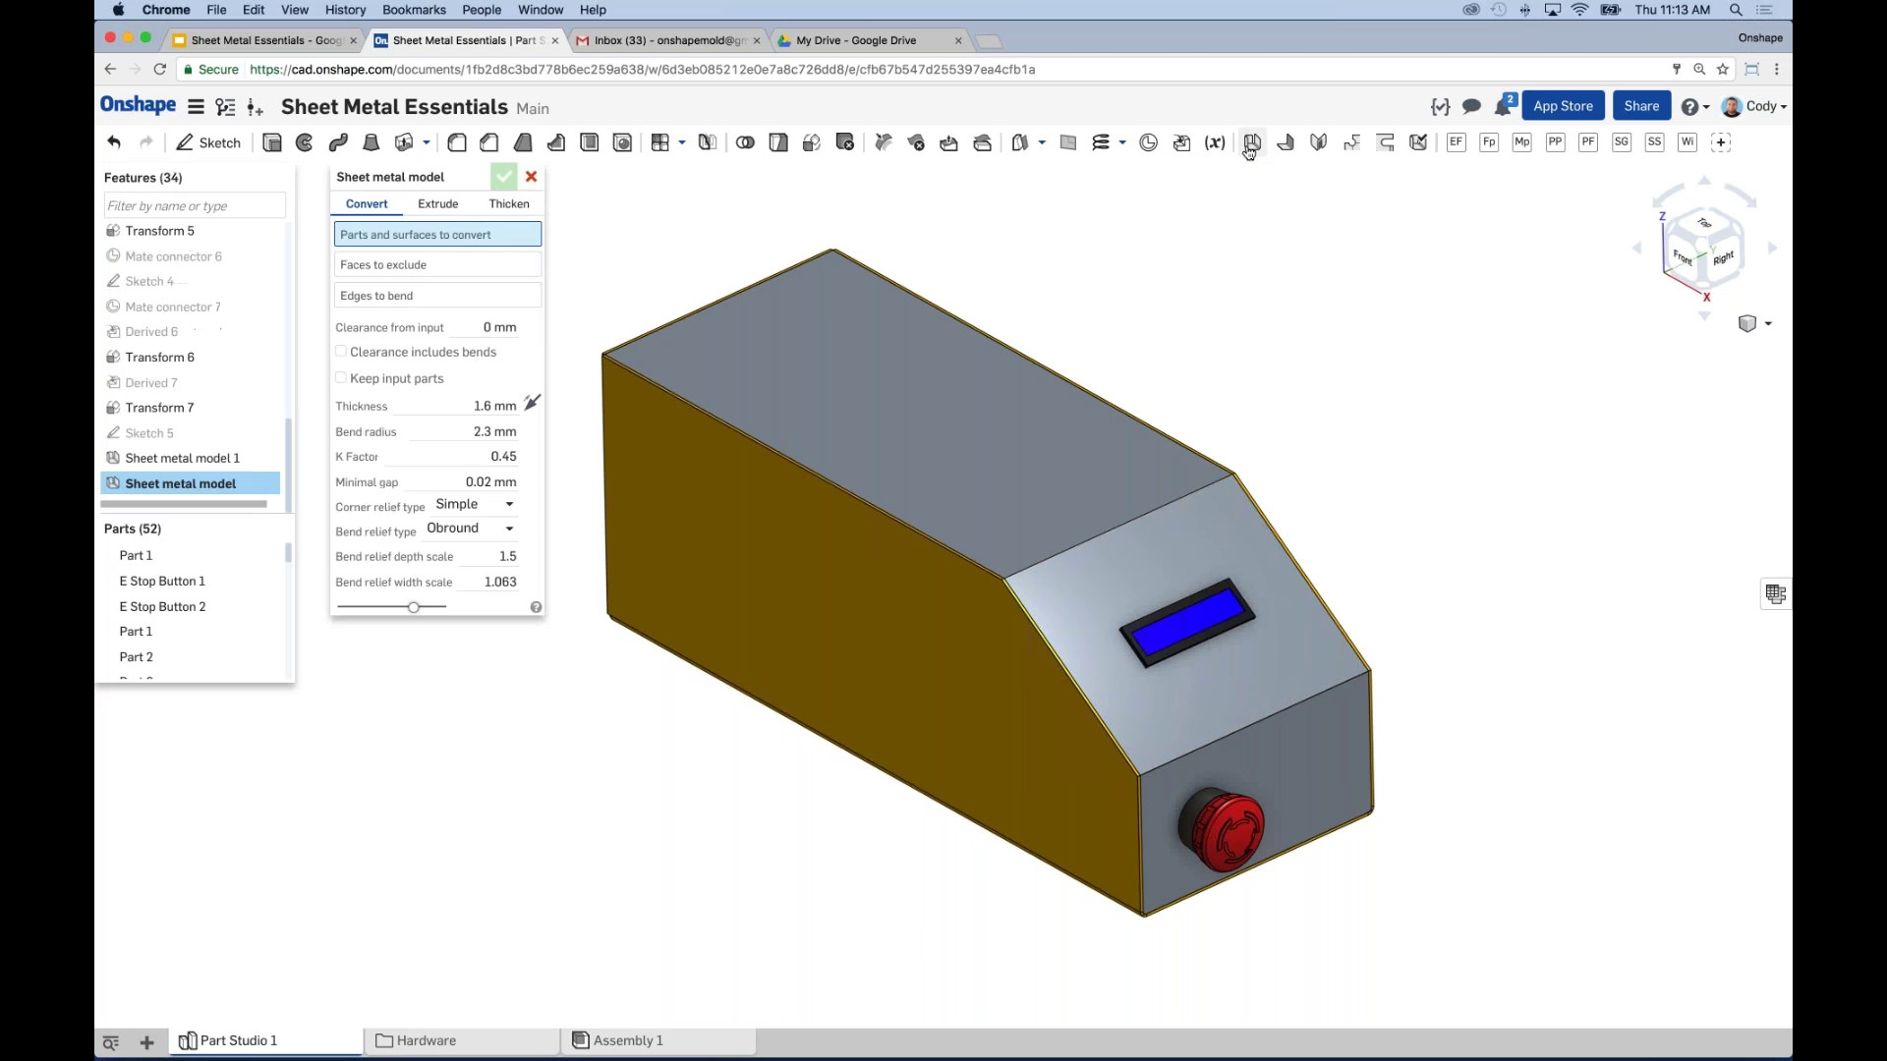
pyautogui.click(508, 205)
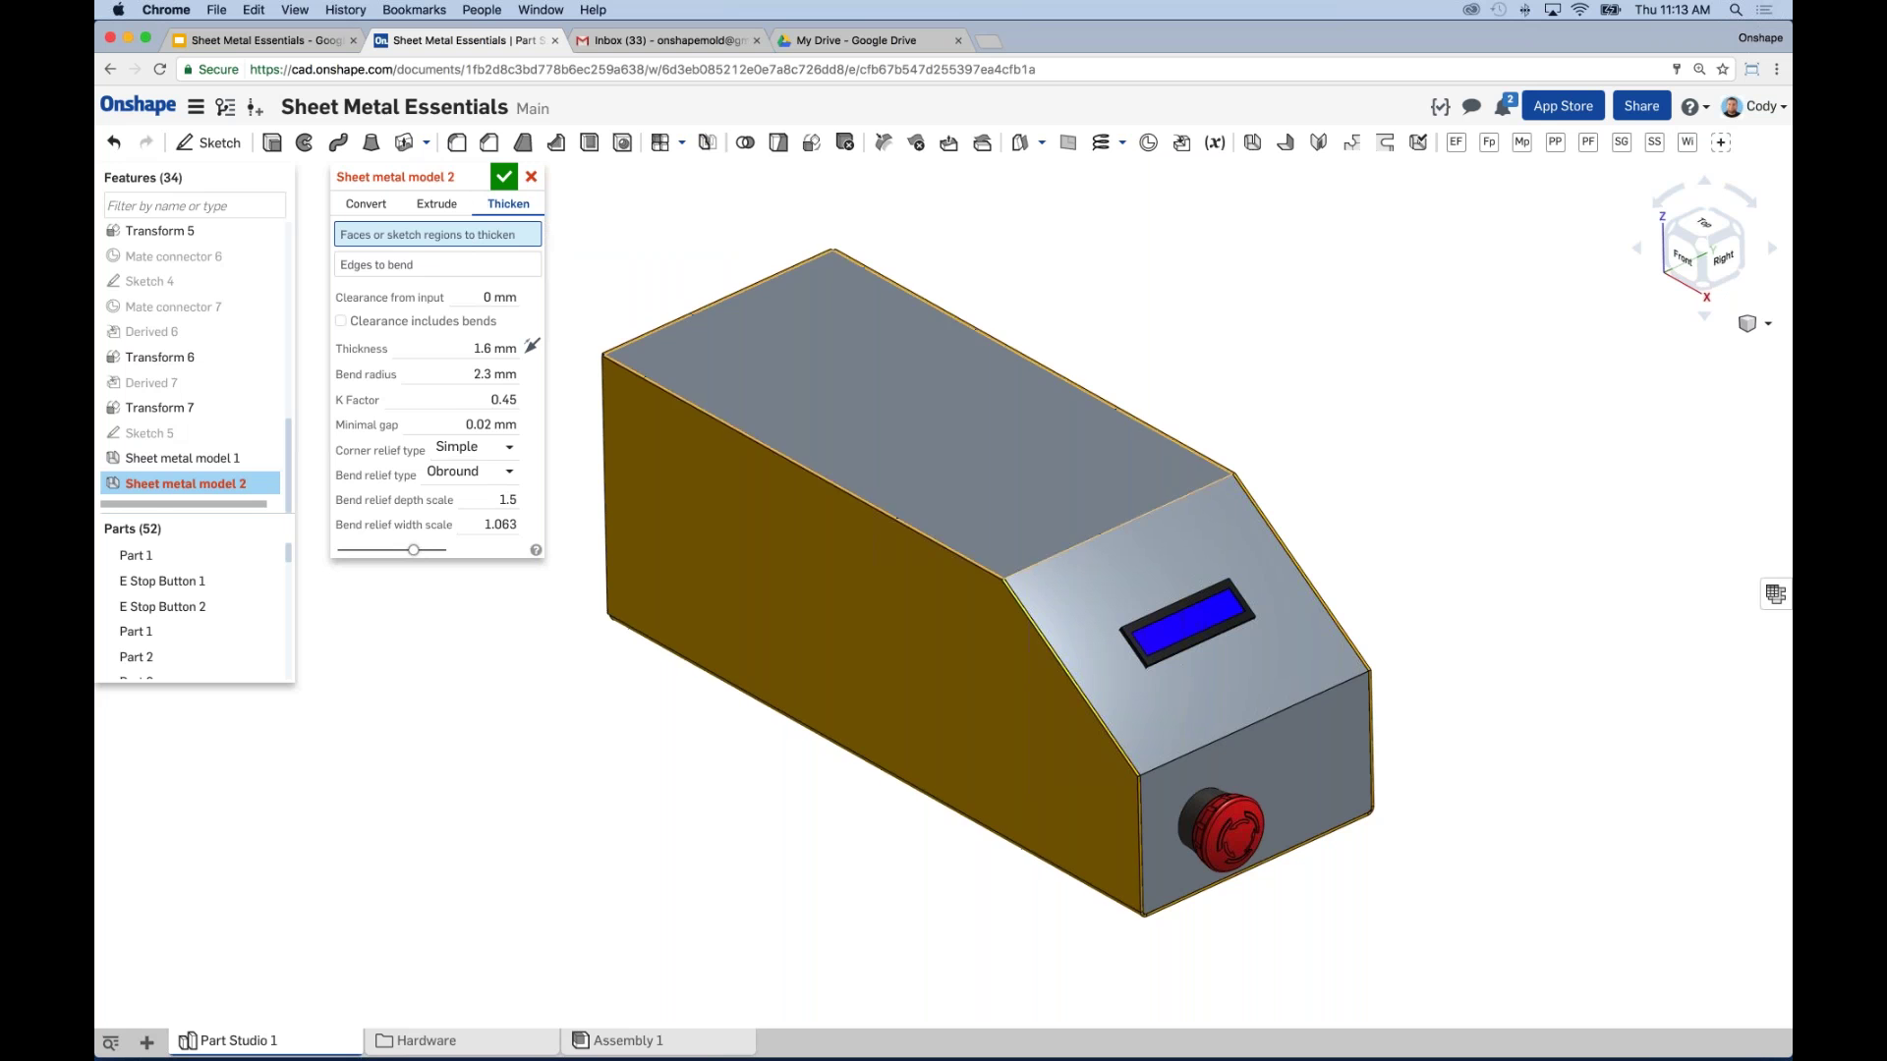
pyautogui.click(1306, 750)
pyautogui.click(1287, 649)
pyautogui.click(1073, 482)
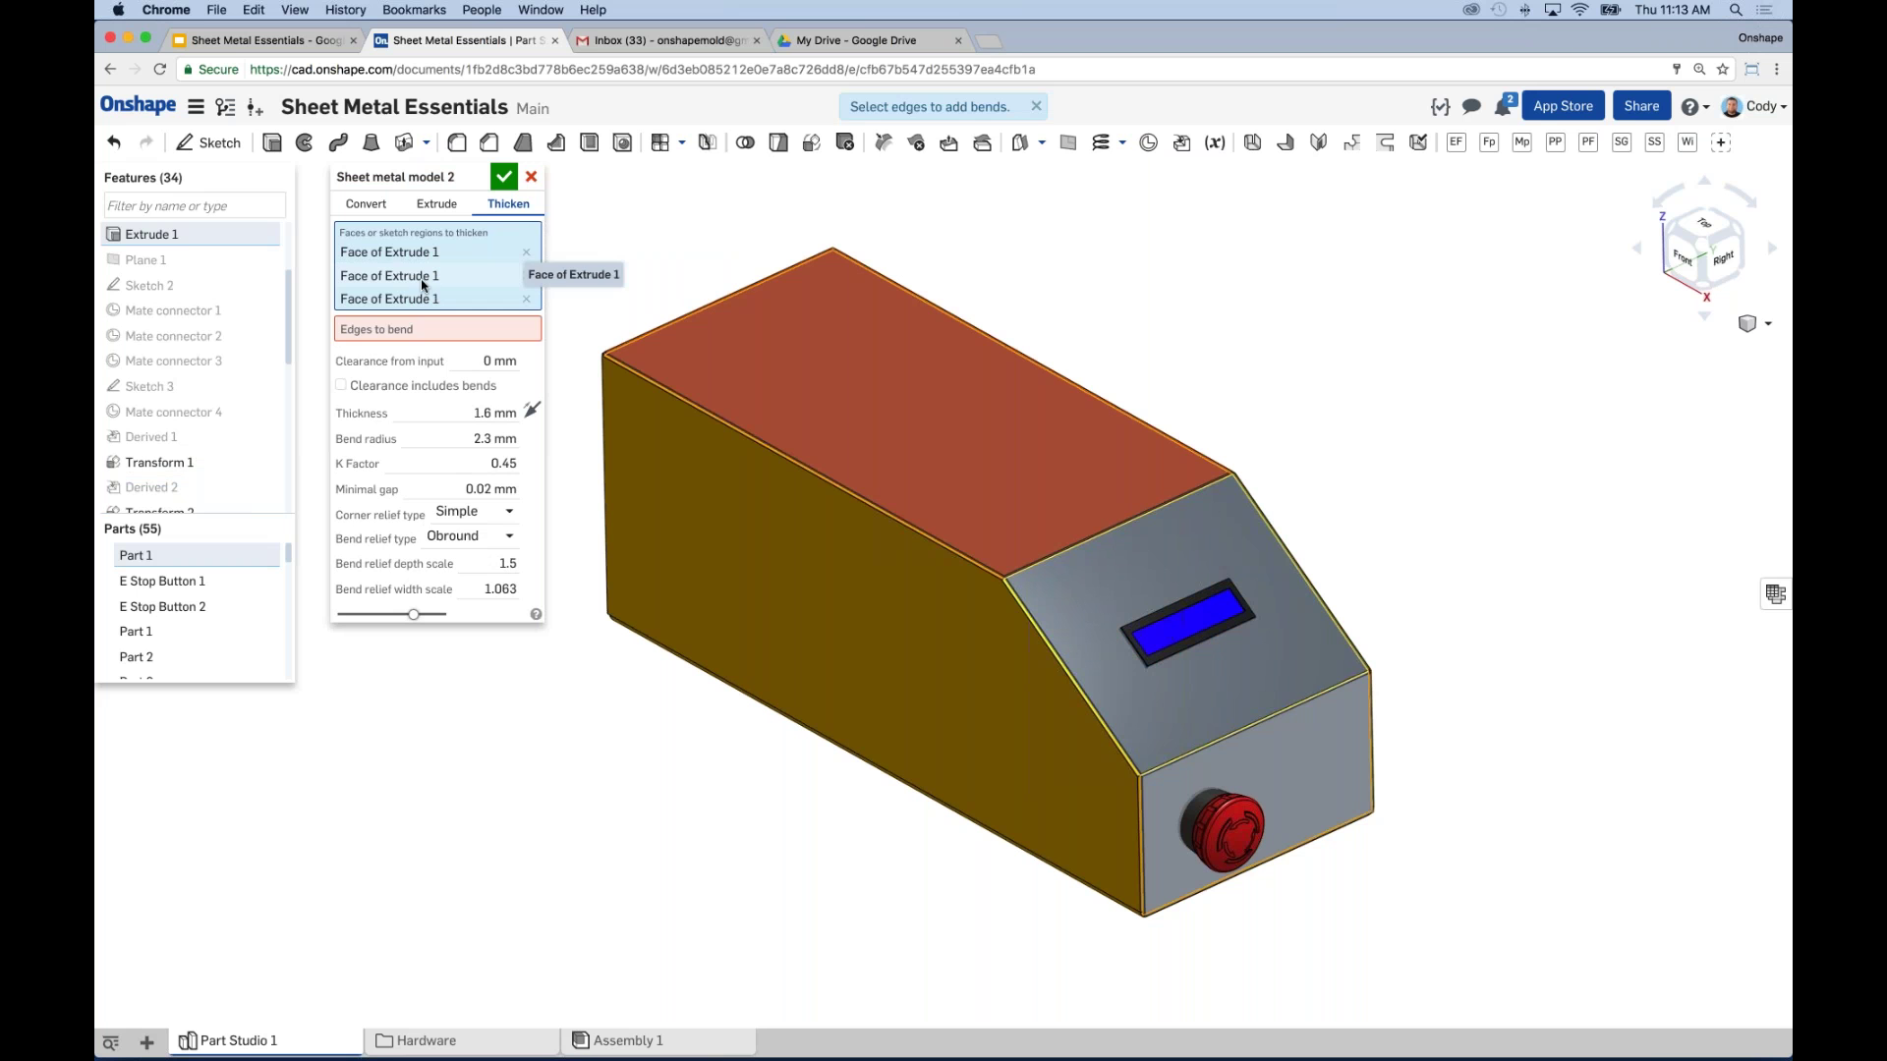
# Step: Add bends along both edges bordering the sloped display face and accept the thickened sheet metal cover
pyautogui.click(418, 330)
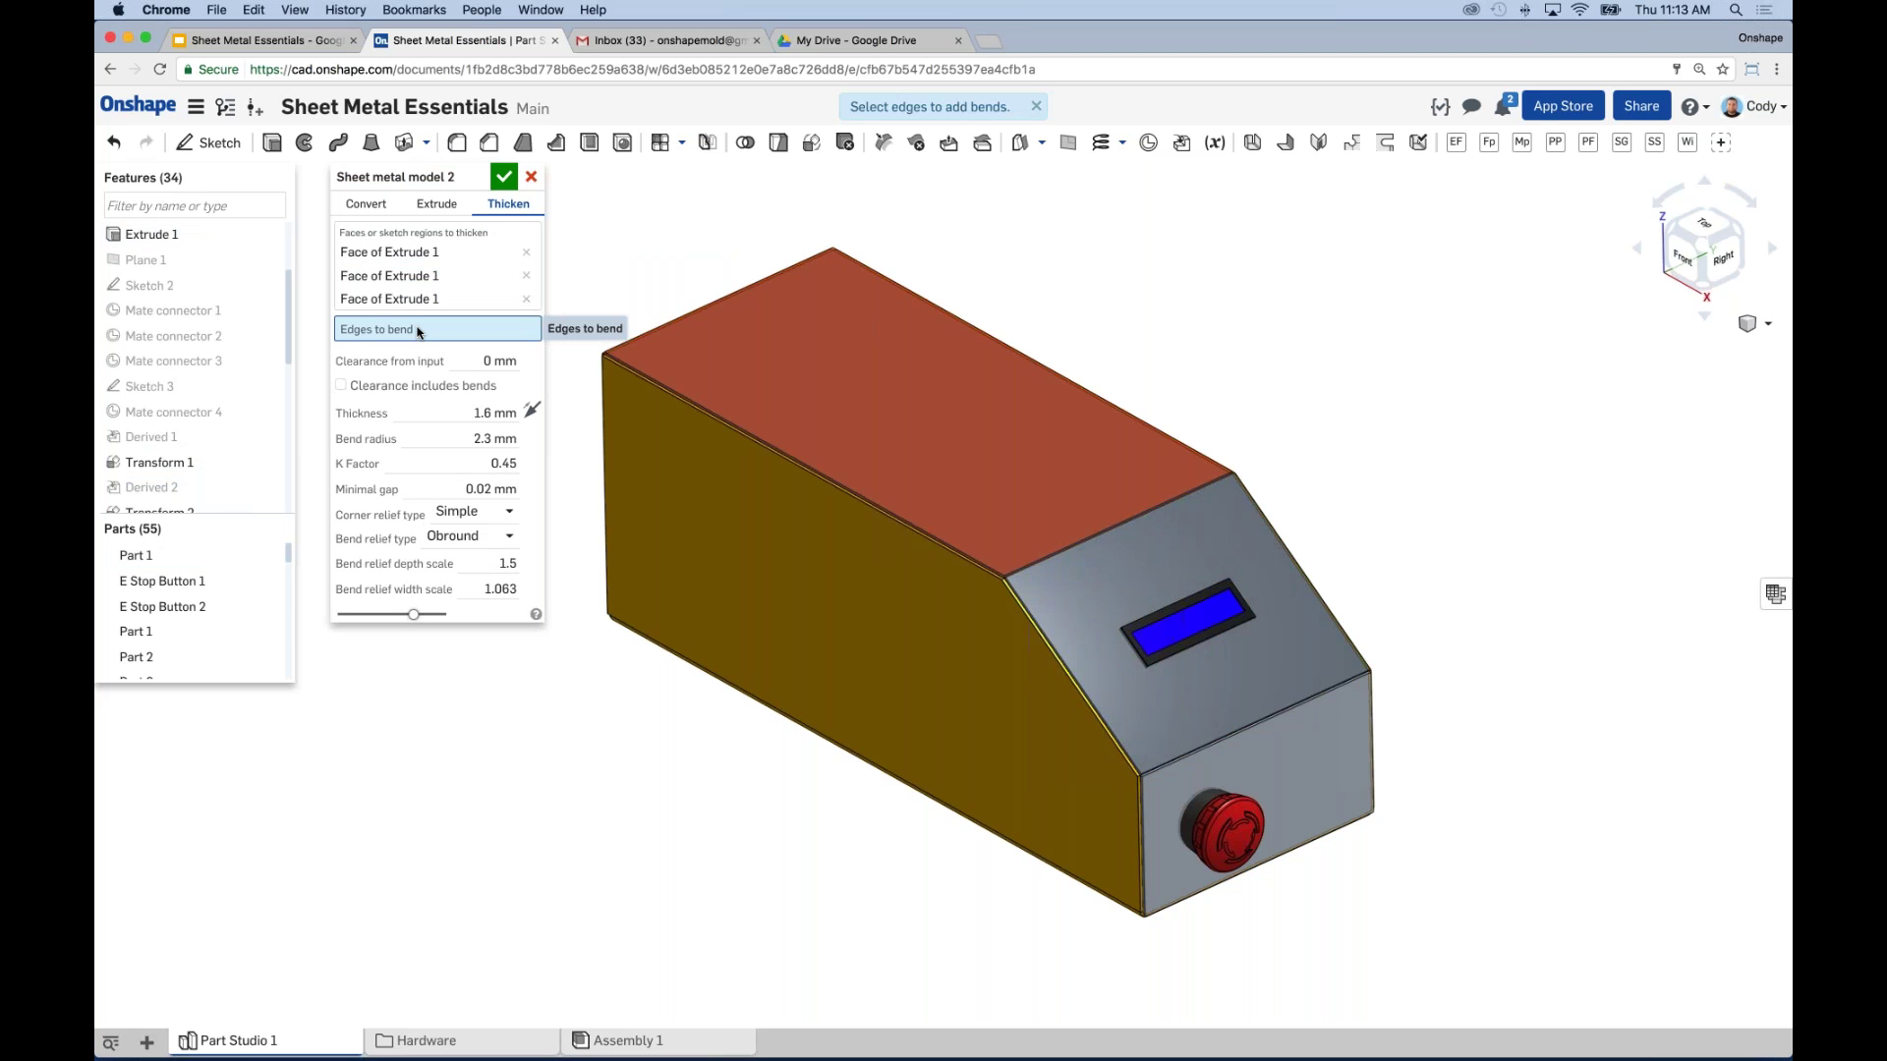
pyautogui.click(1238, 734)
pyautogui.click(1067, 551)
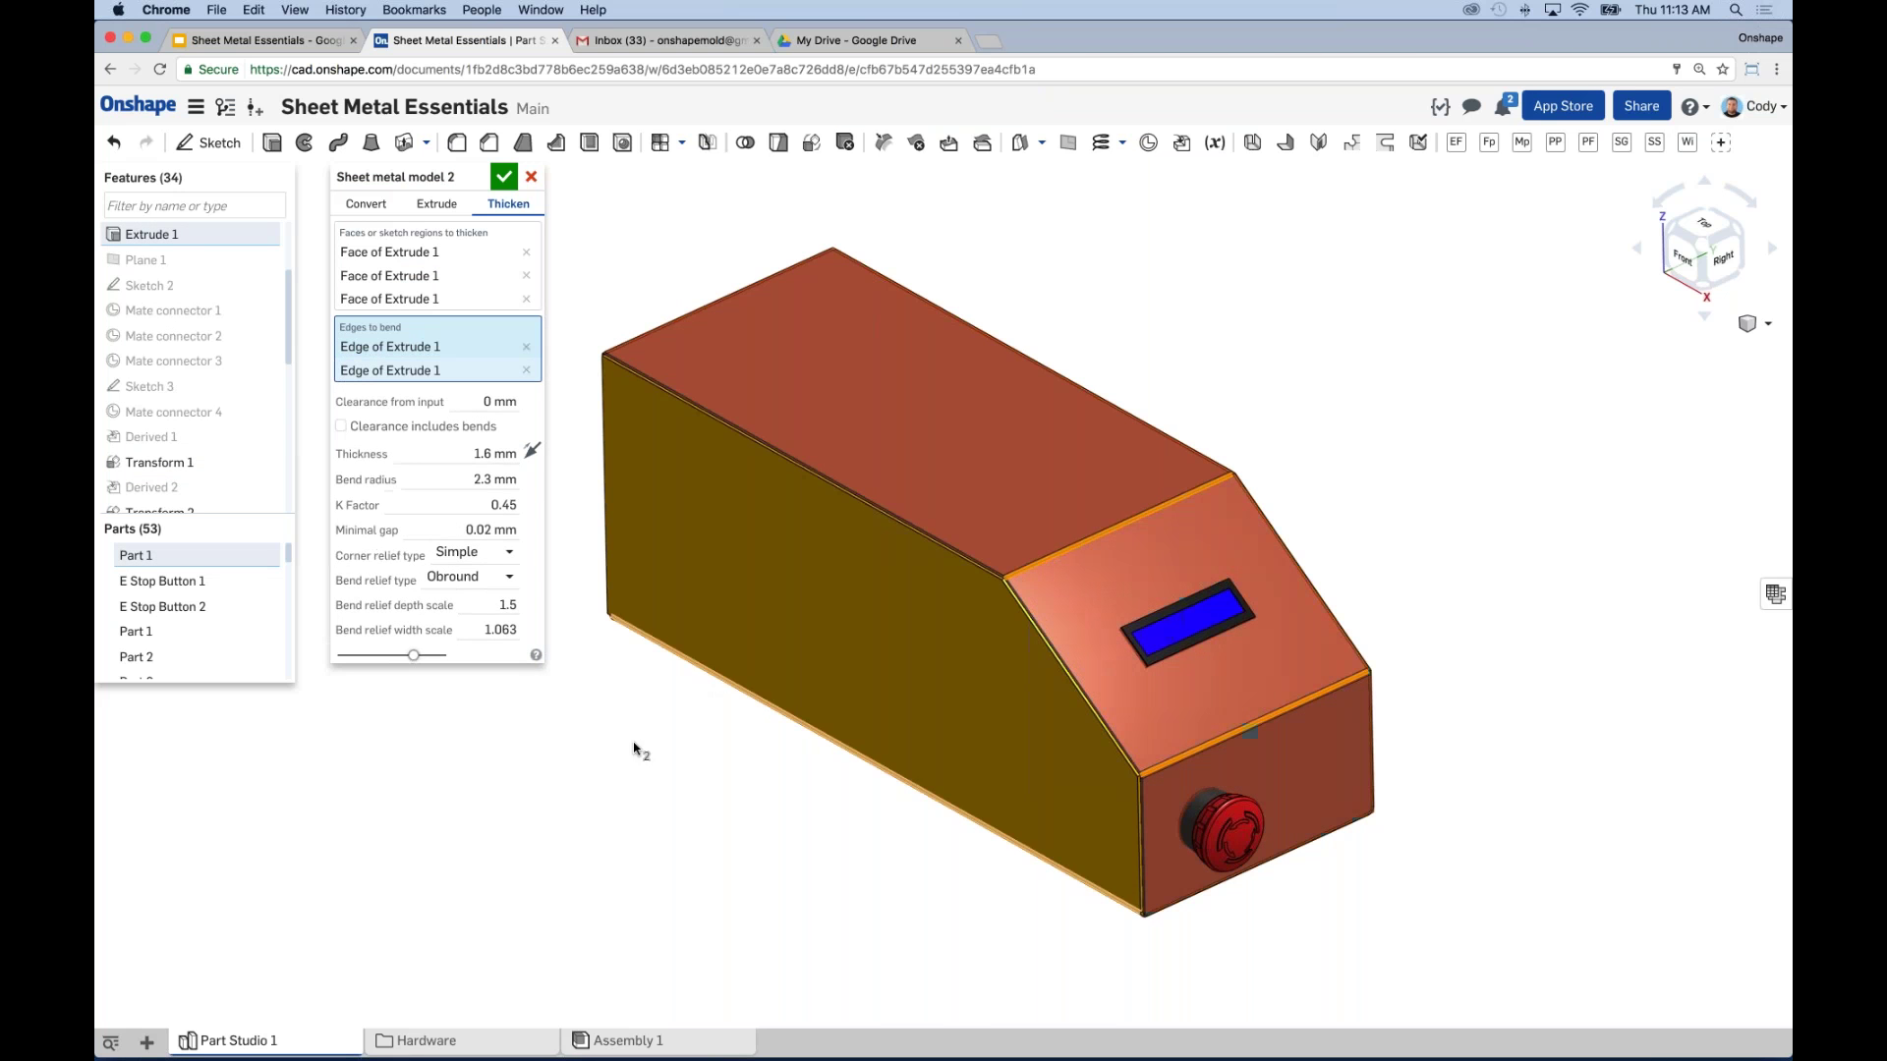
pyautogui.hotkey('shift', '1')
pyautogui.hotkey('shift', '7')
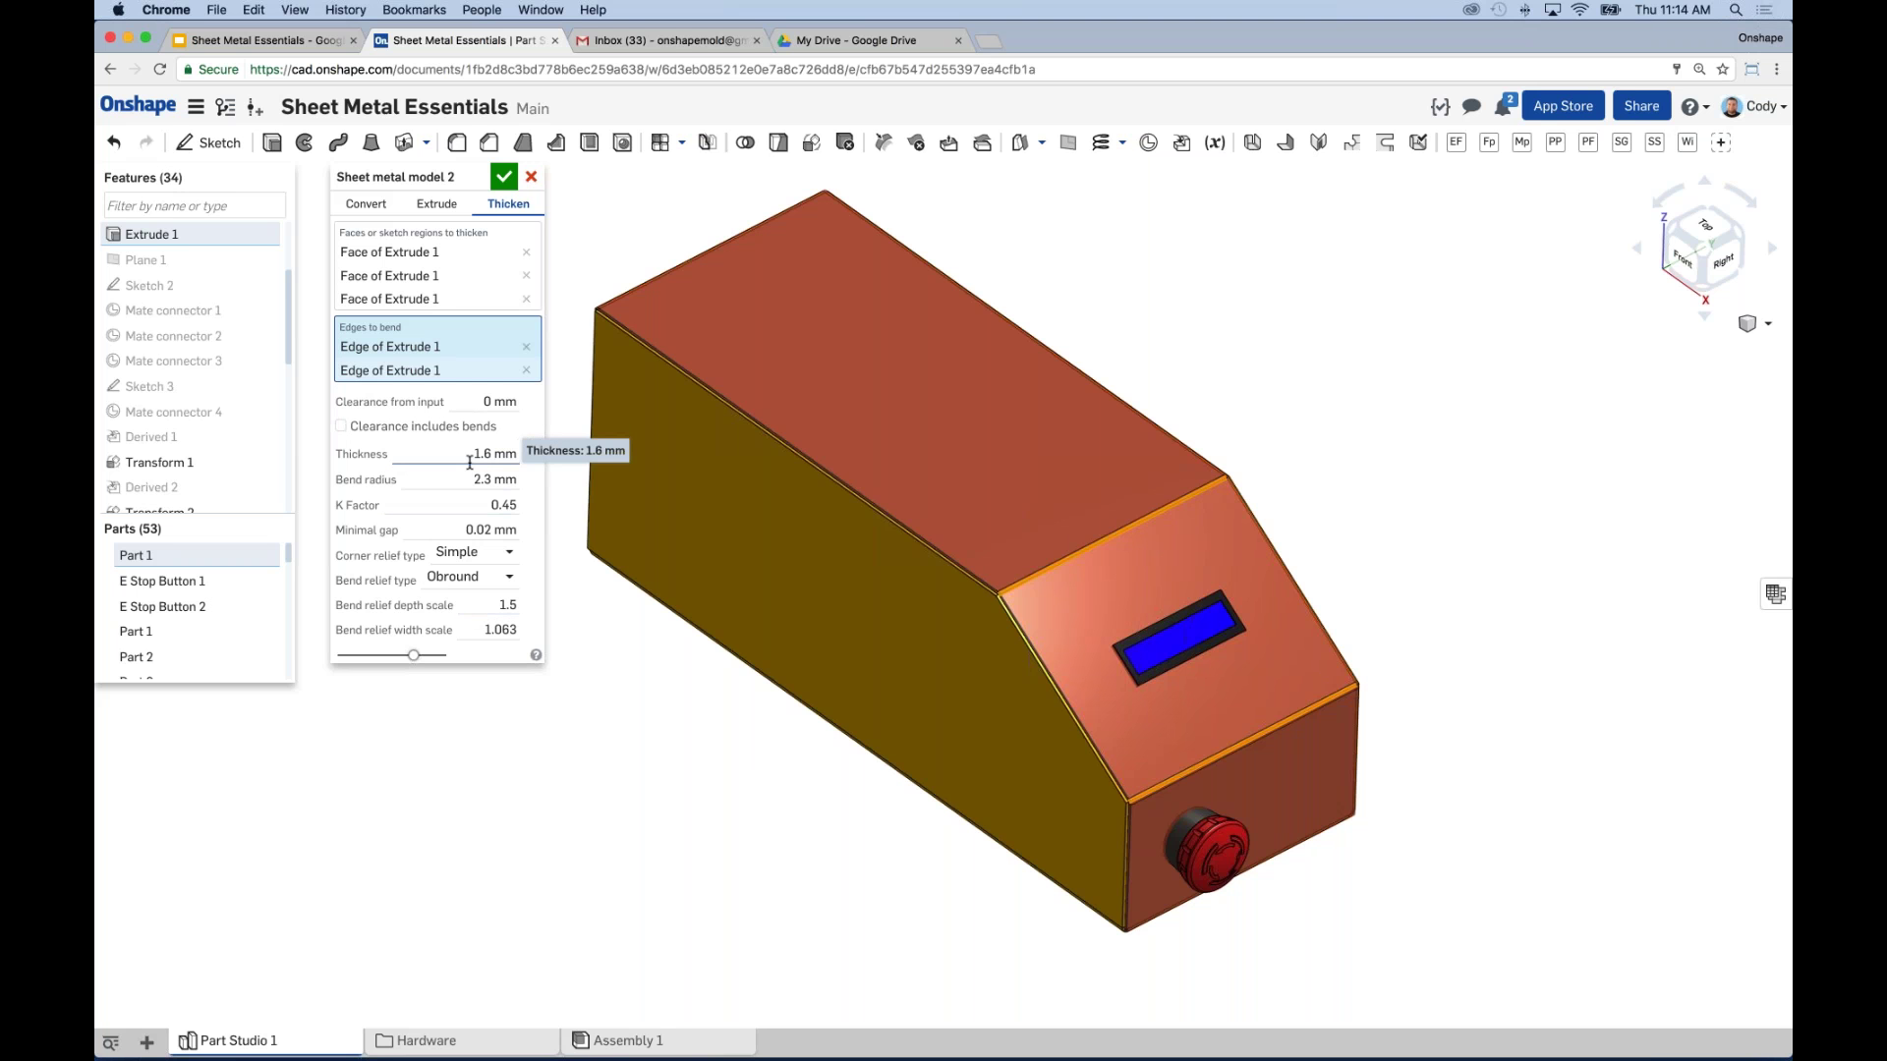
pyautogui.click(503, 177)
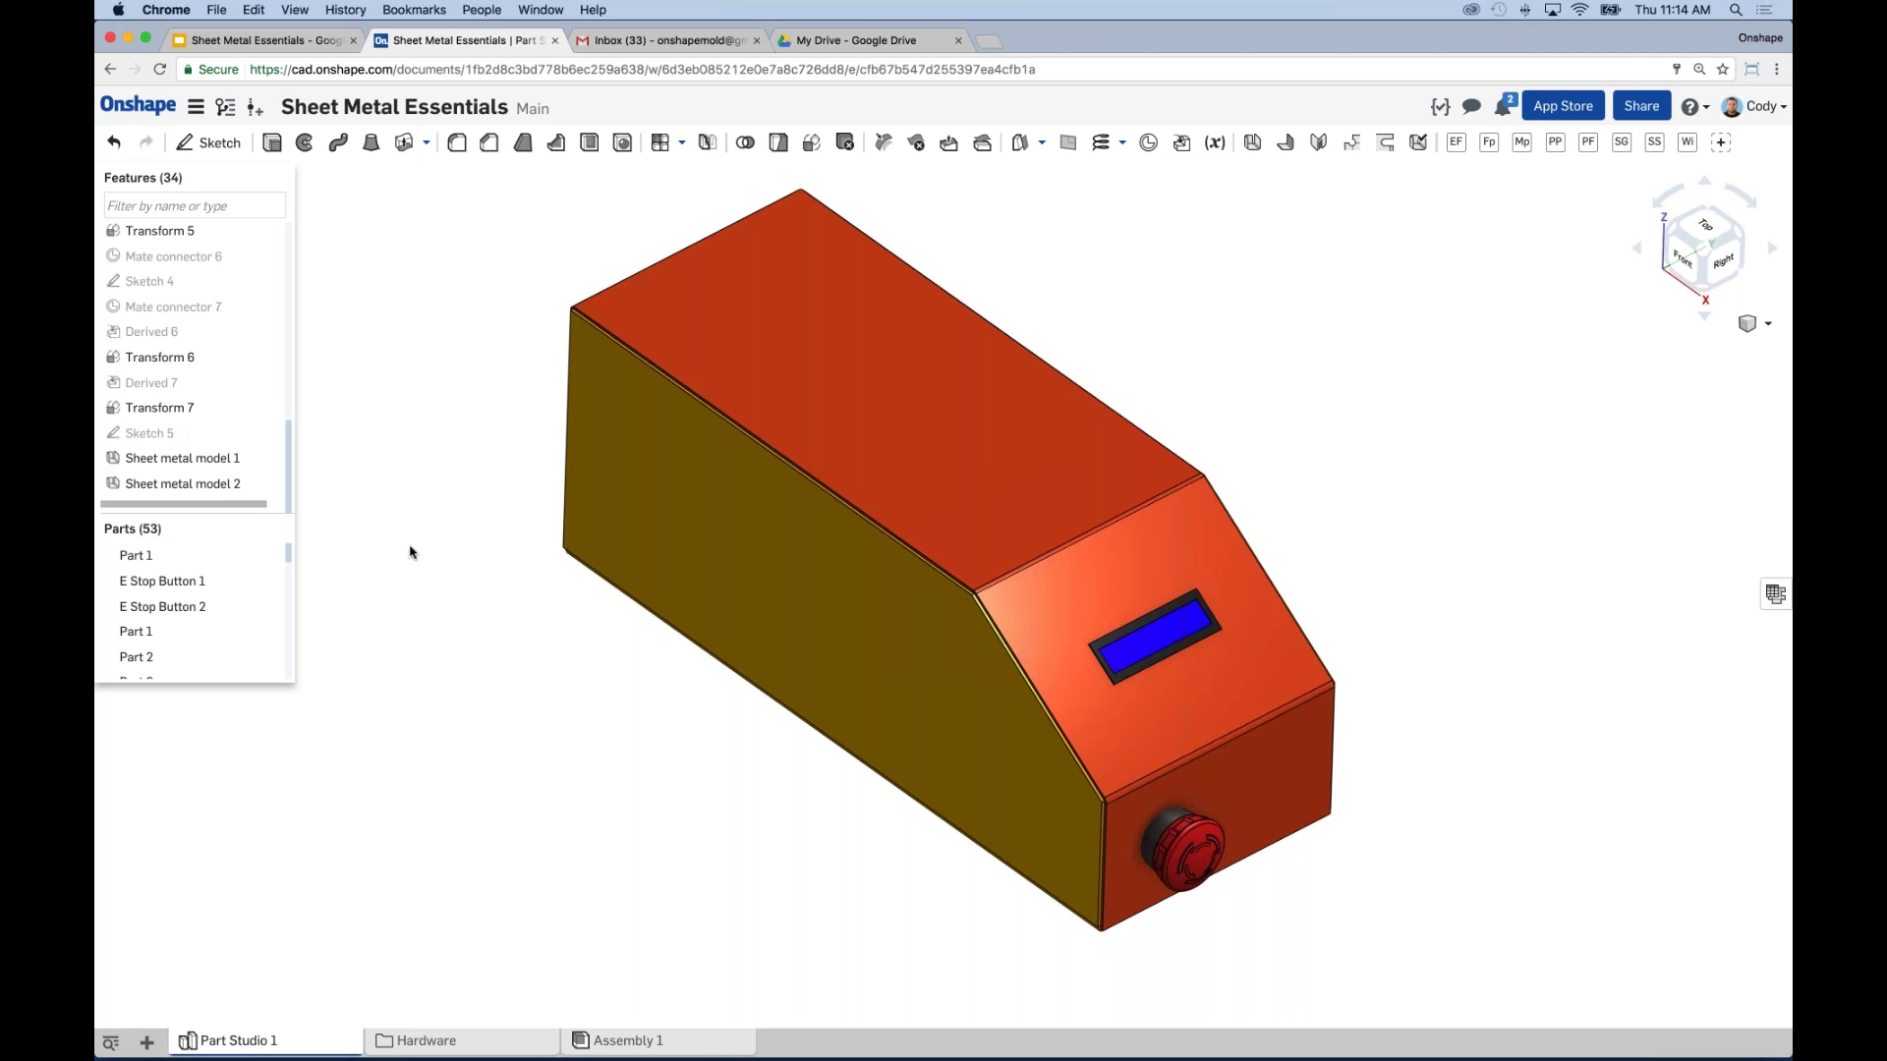
# Step: Reopen Sheet metal model 1 to check its thickness and material direction, and close it
pyautogui.rightClick(203, 457)
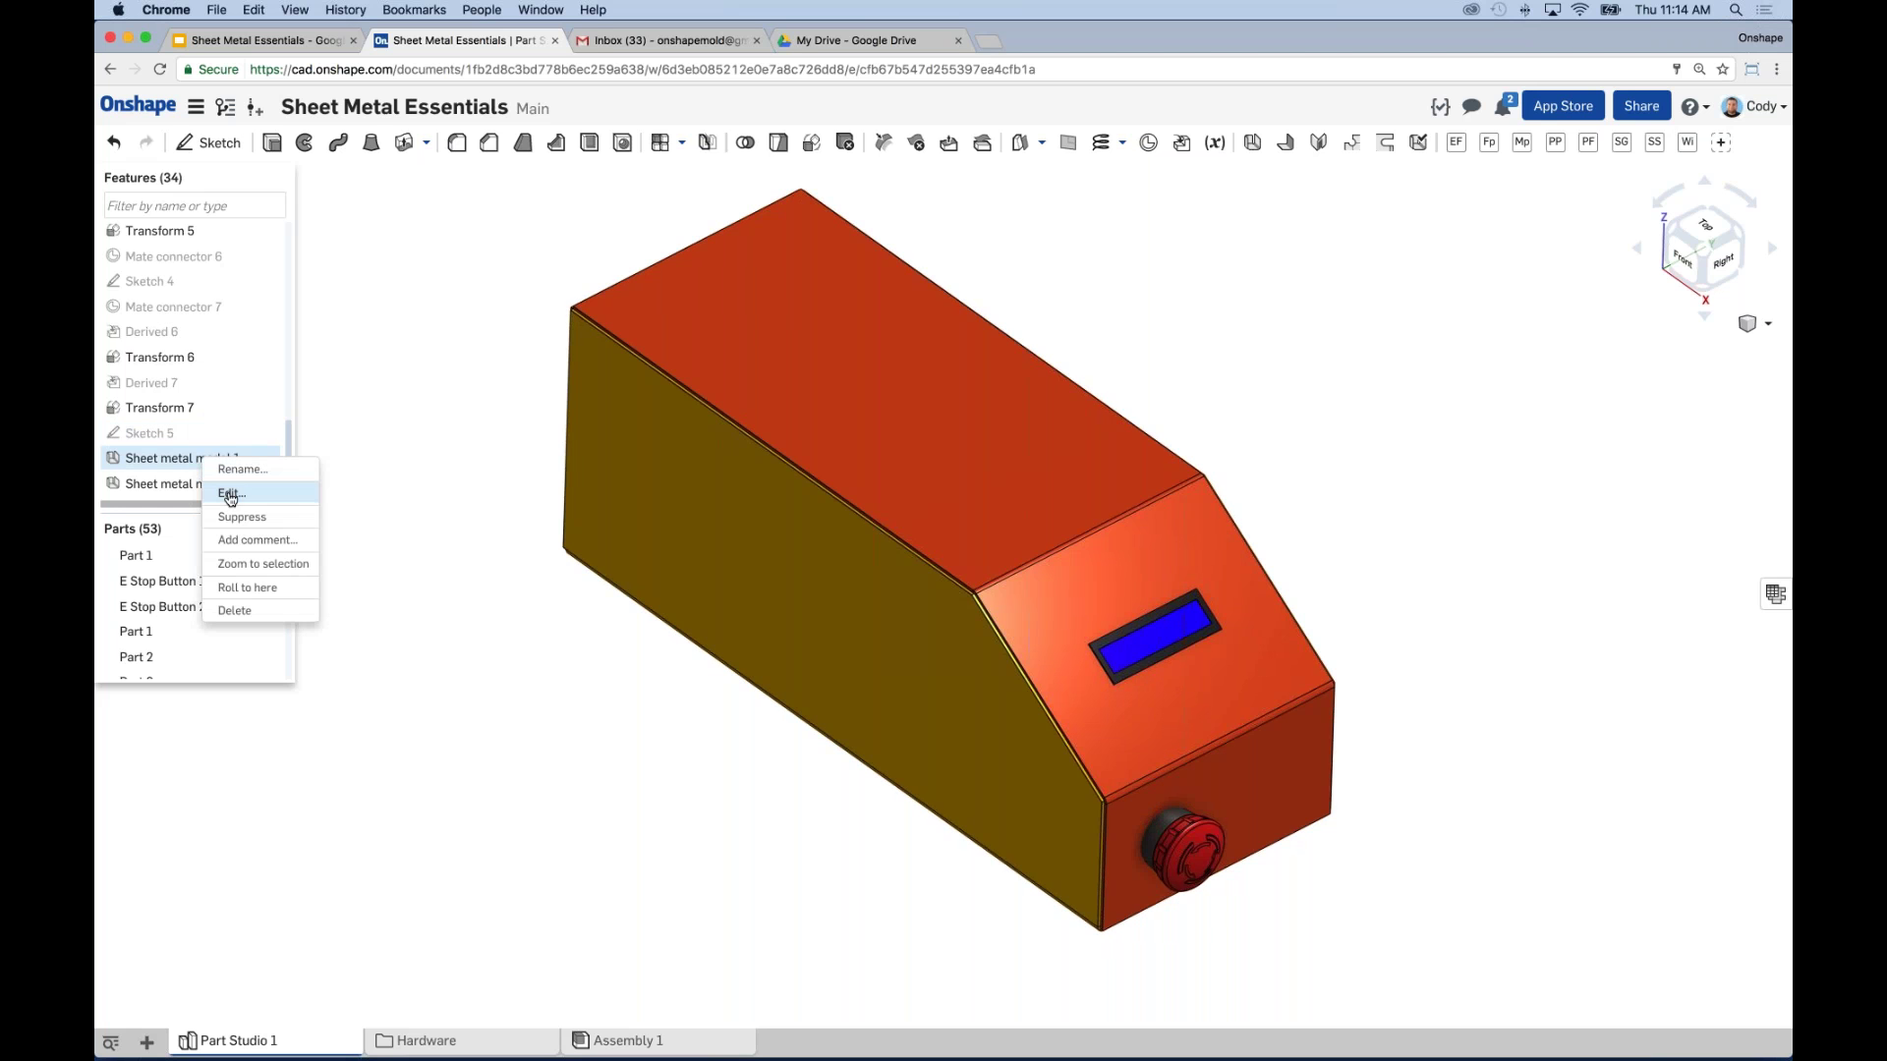
pyautogui.click(230, 494)
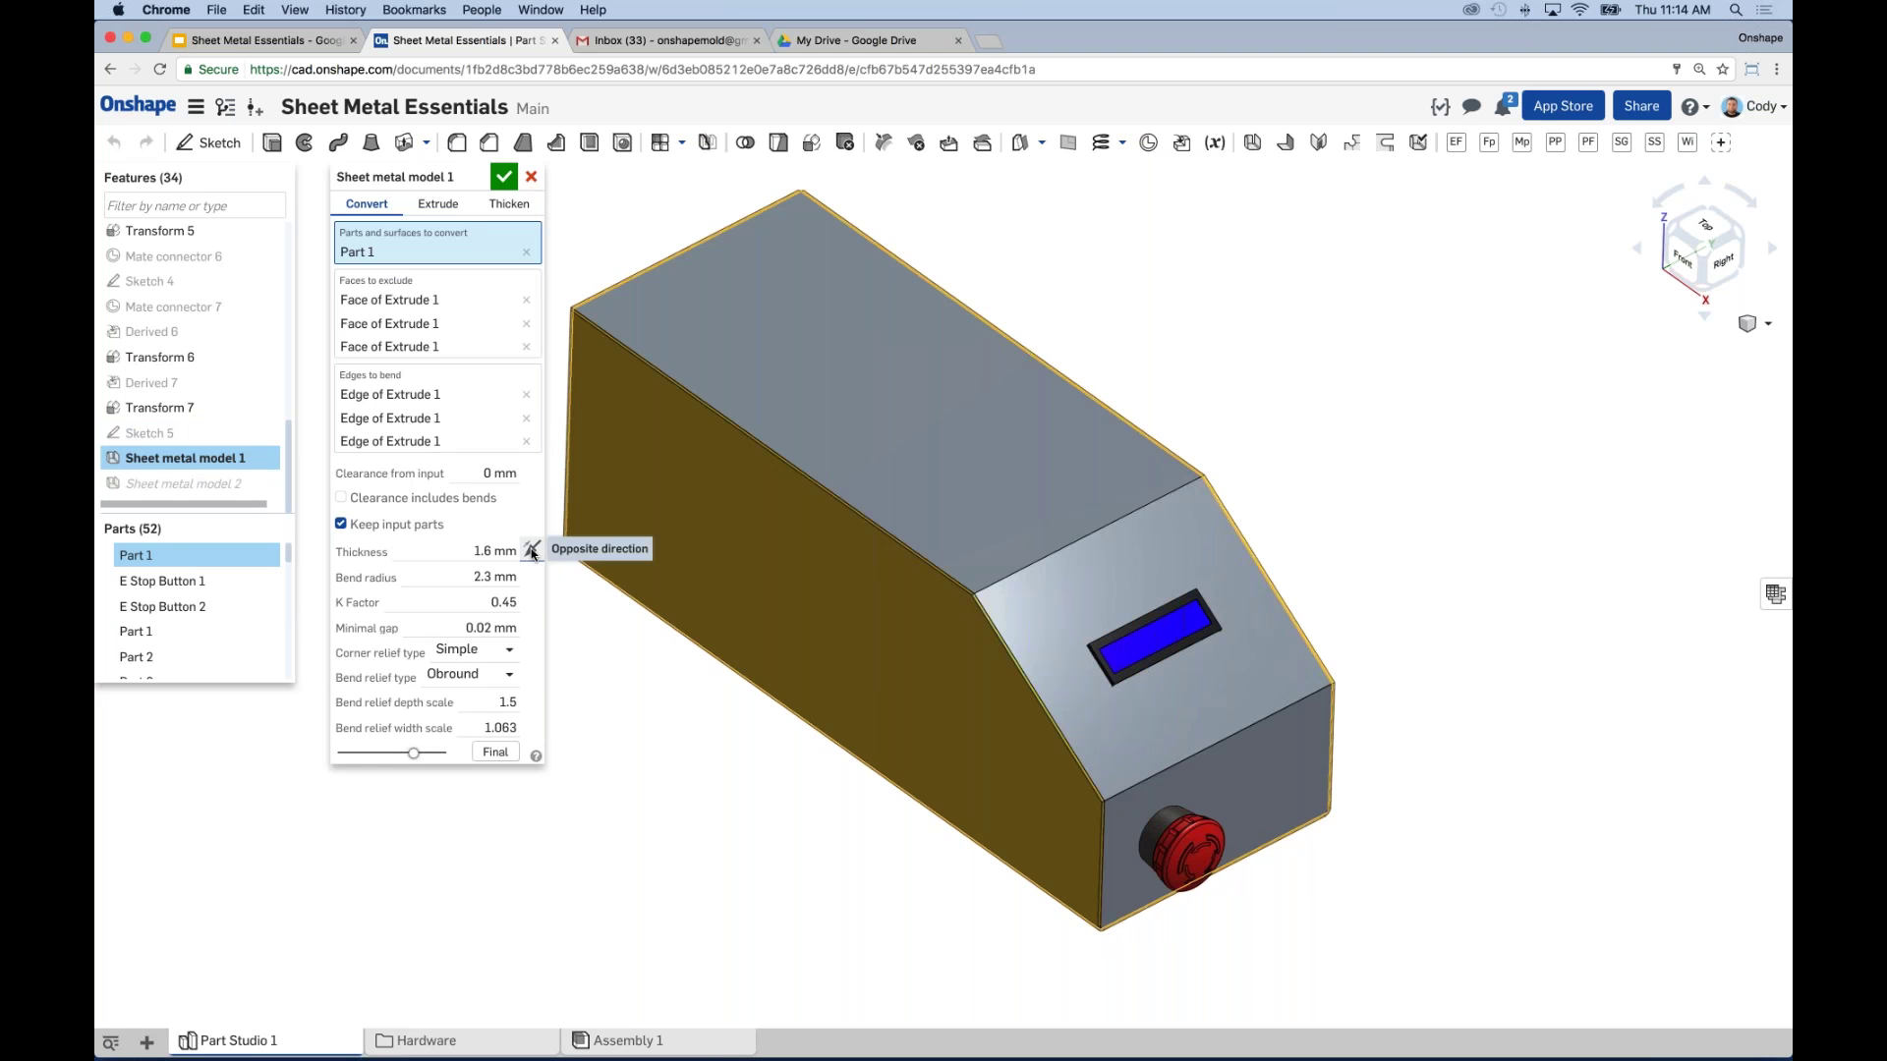
pyautogui.press('Return')
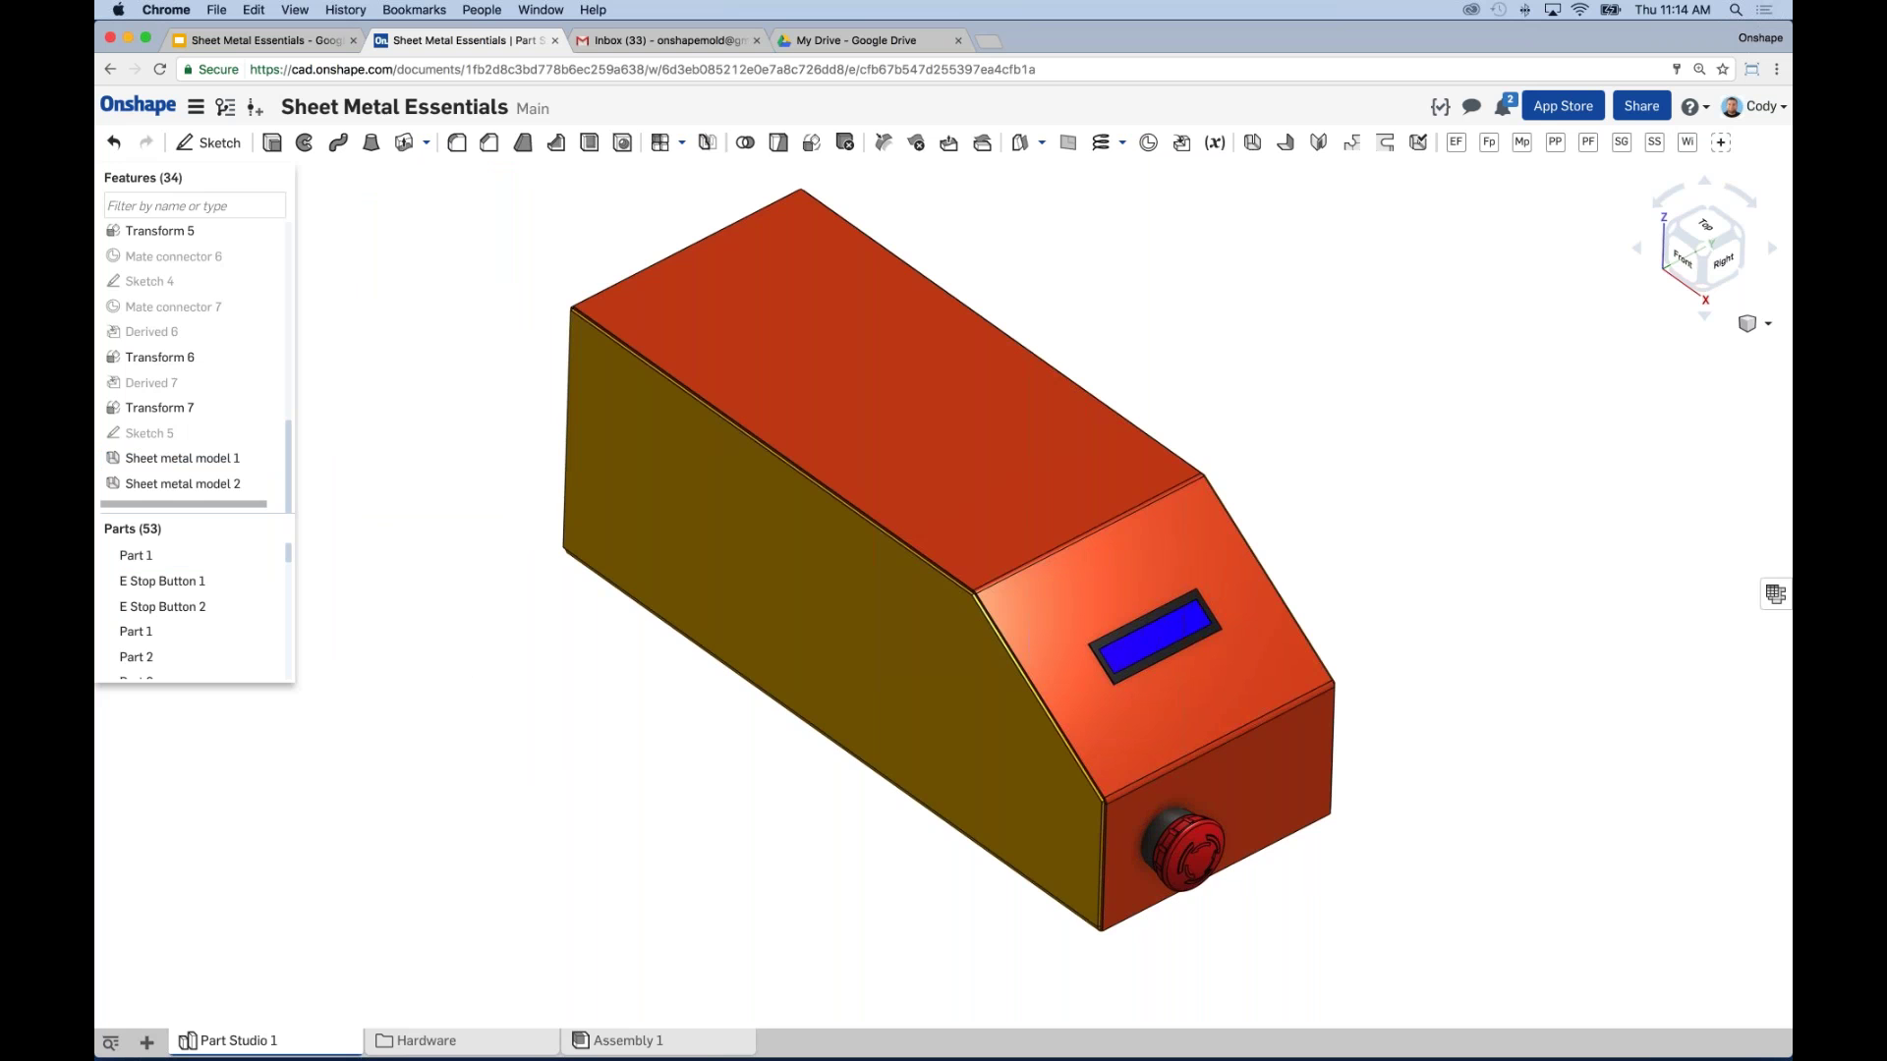
# Step: Examine the lower corner relief beside the power socket and the vertical seam between the side wall and end wall
pyautogui.moveTo(1415, 421); pyautogui.dragTo(1087, 399, button='right')
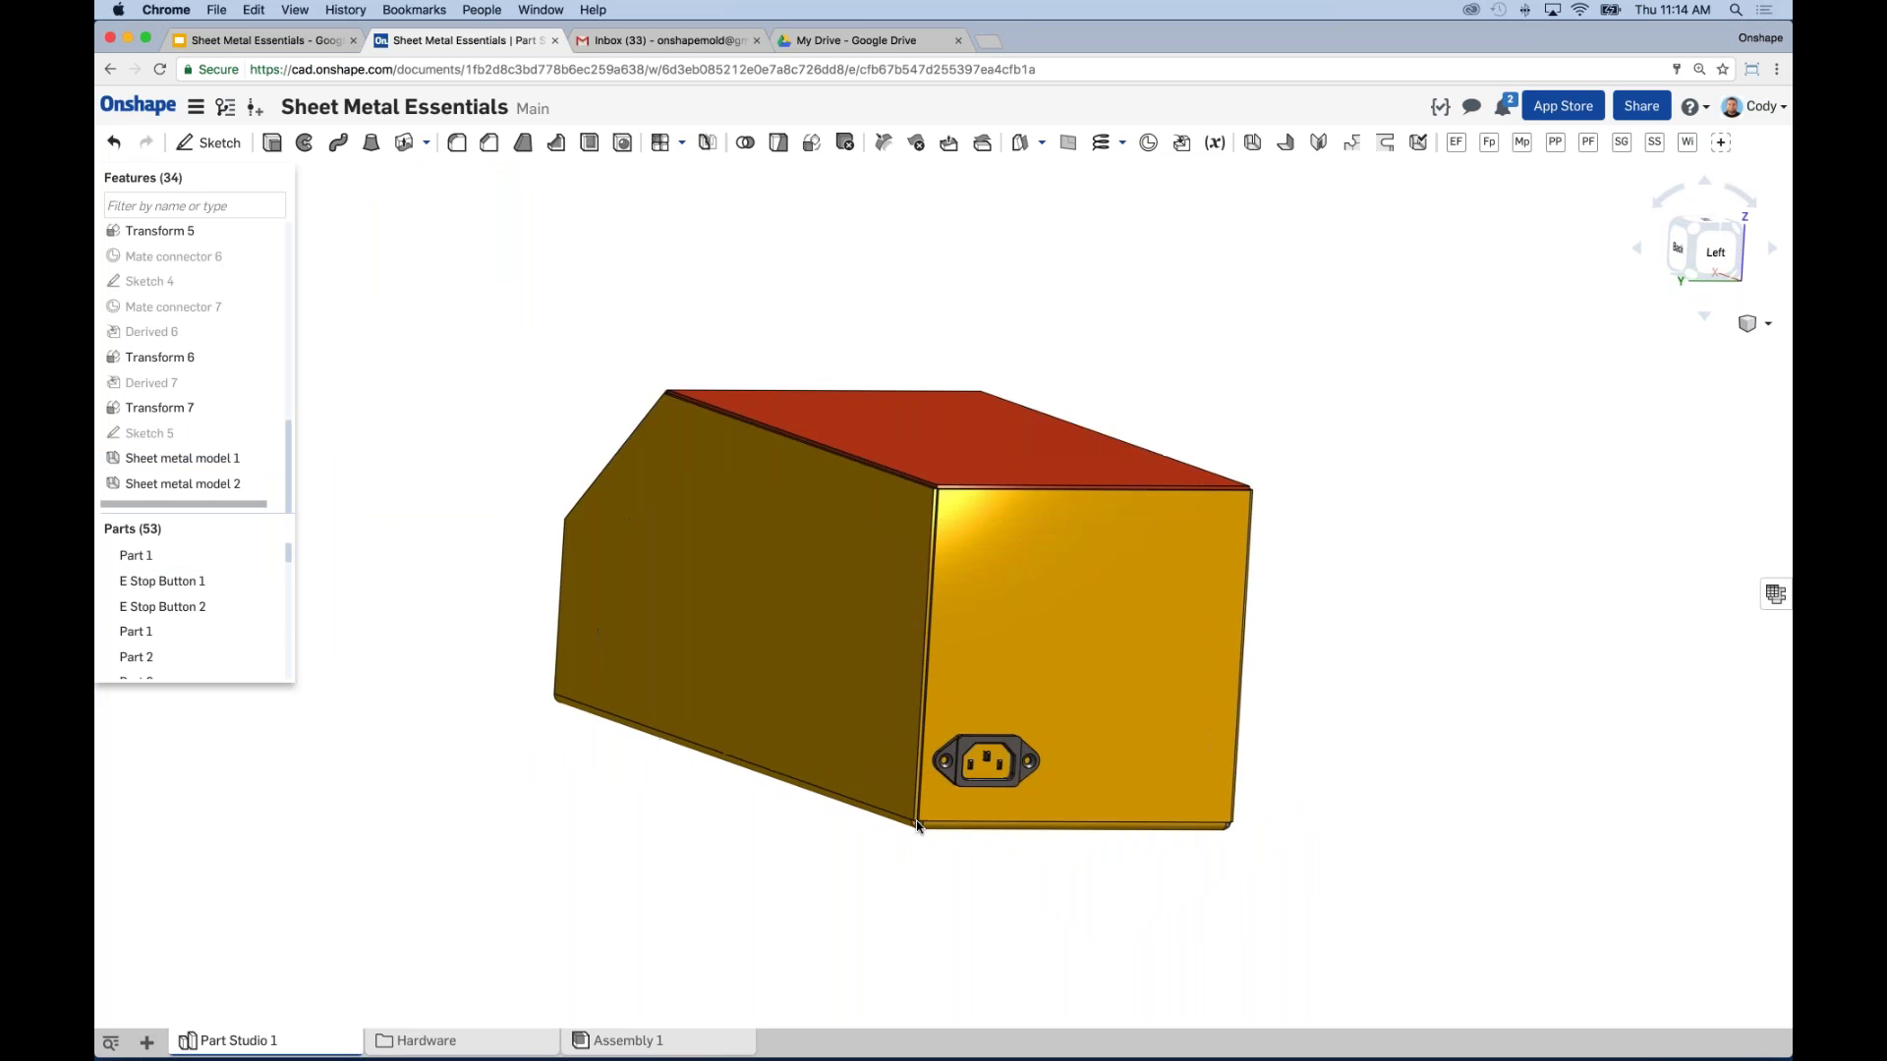
pyautogui.scroll(5, 916, 823)
pyautogui.scroll(-3, 916, 824)
pyautogui.click(1447, 564)
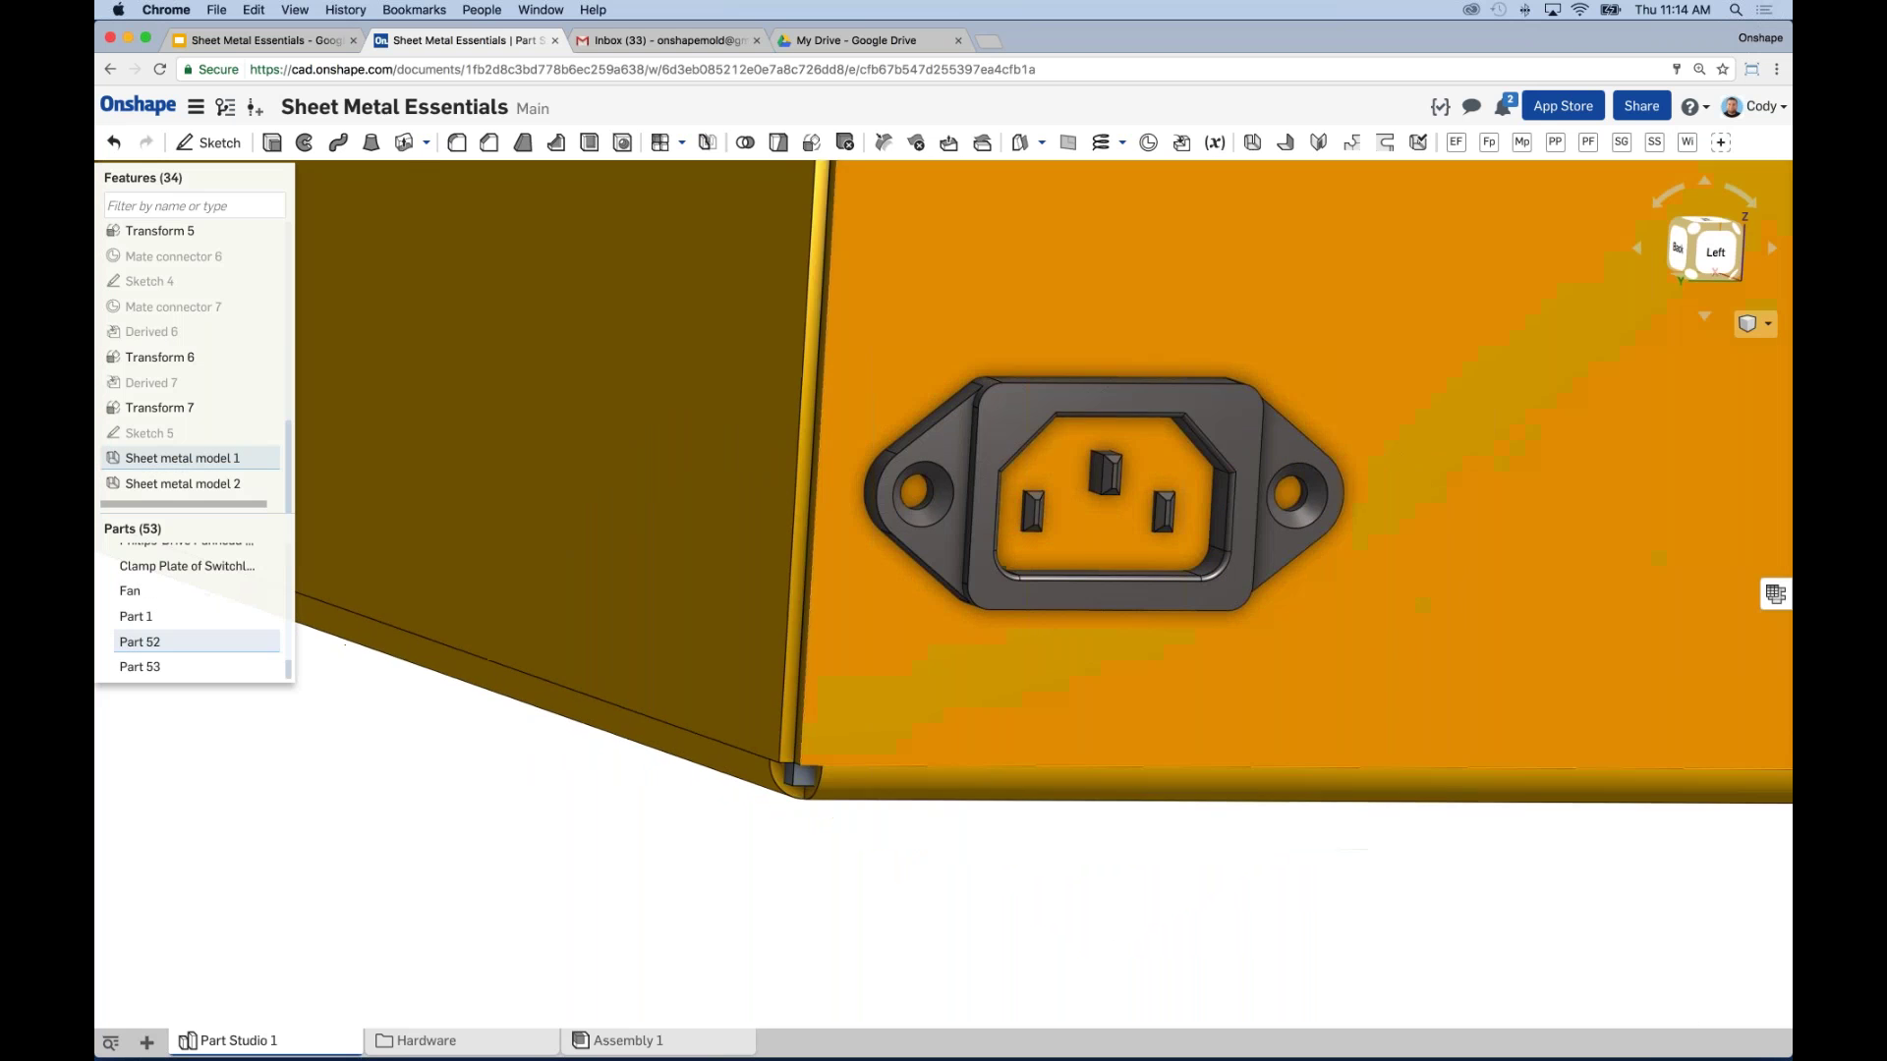
pyautogui.moveTo(893, 826); pyautogui.dragTo(960, 737, button='right')
pyautogui.scroll(3, 976, 662)
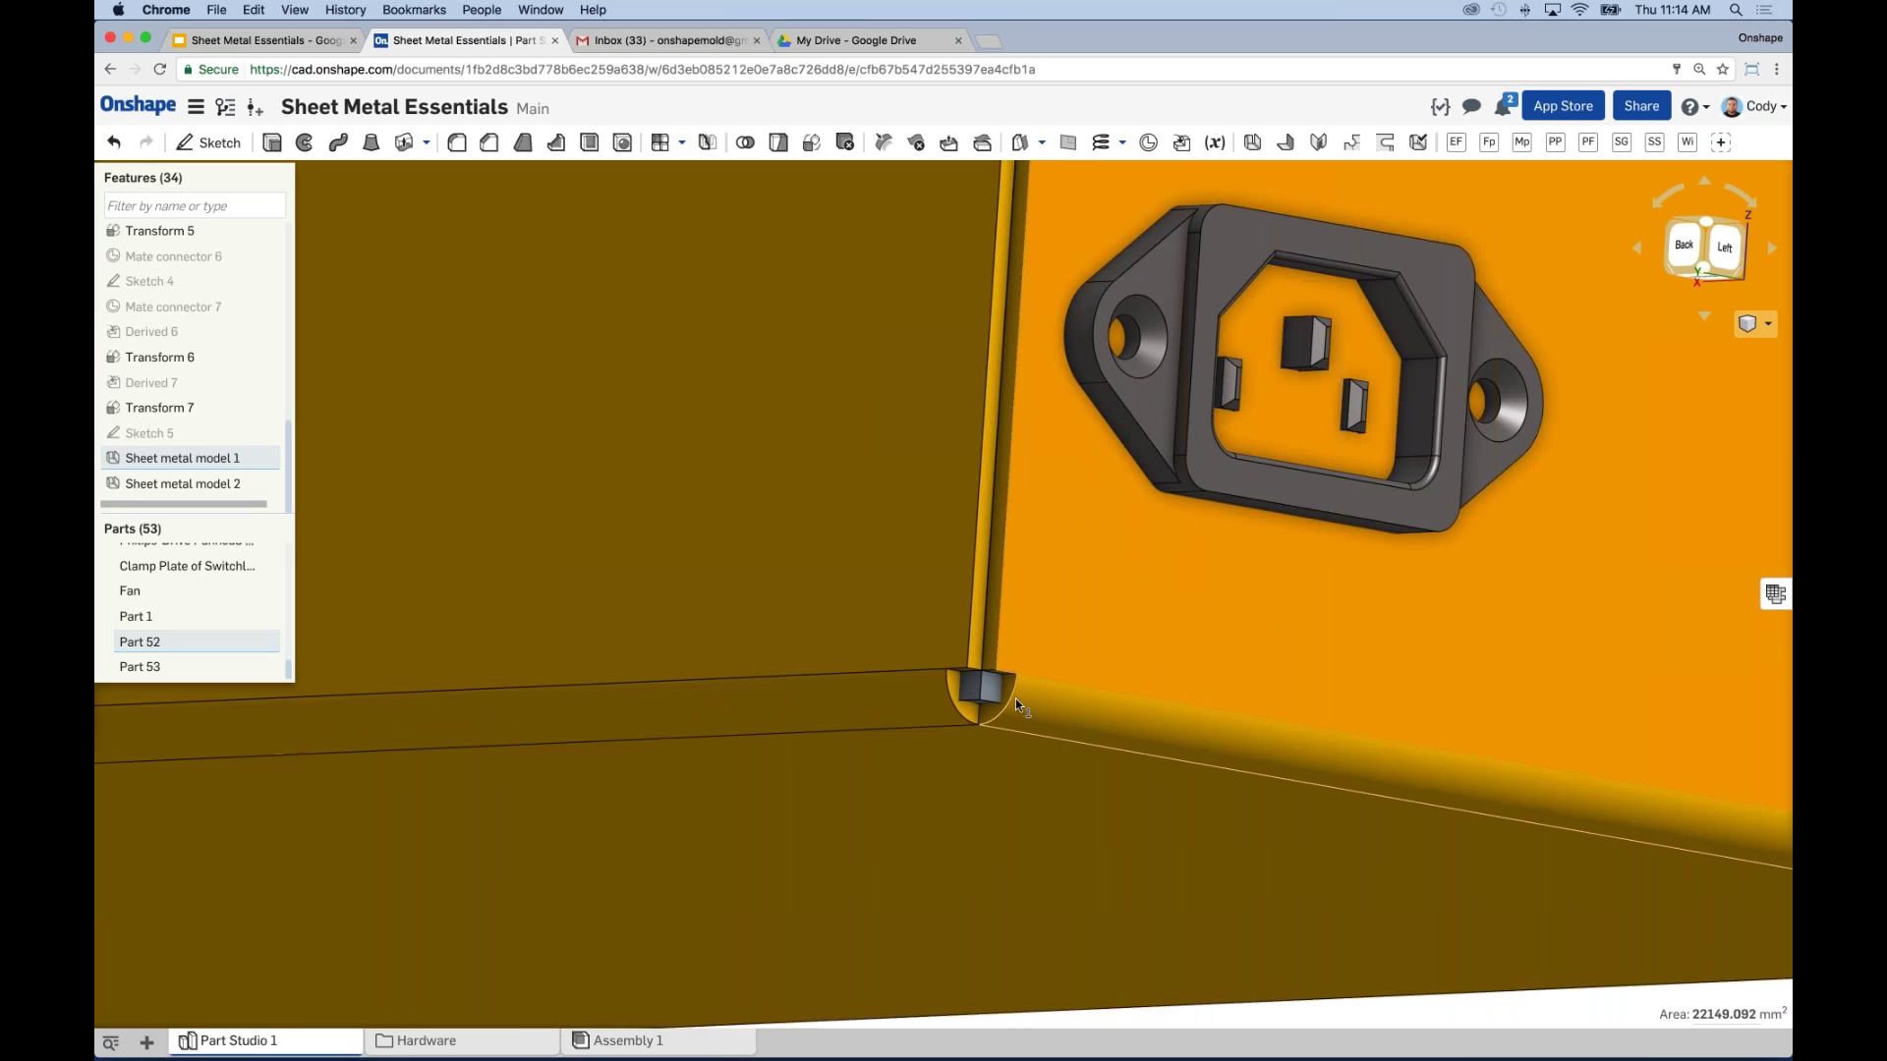
pyautogui.scroll(-3, 1457, 696)
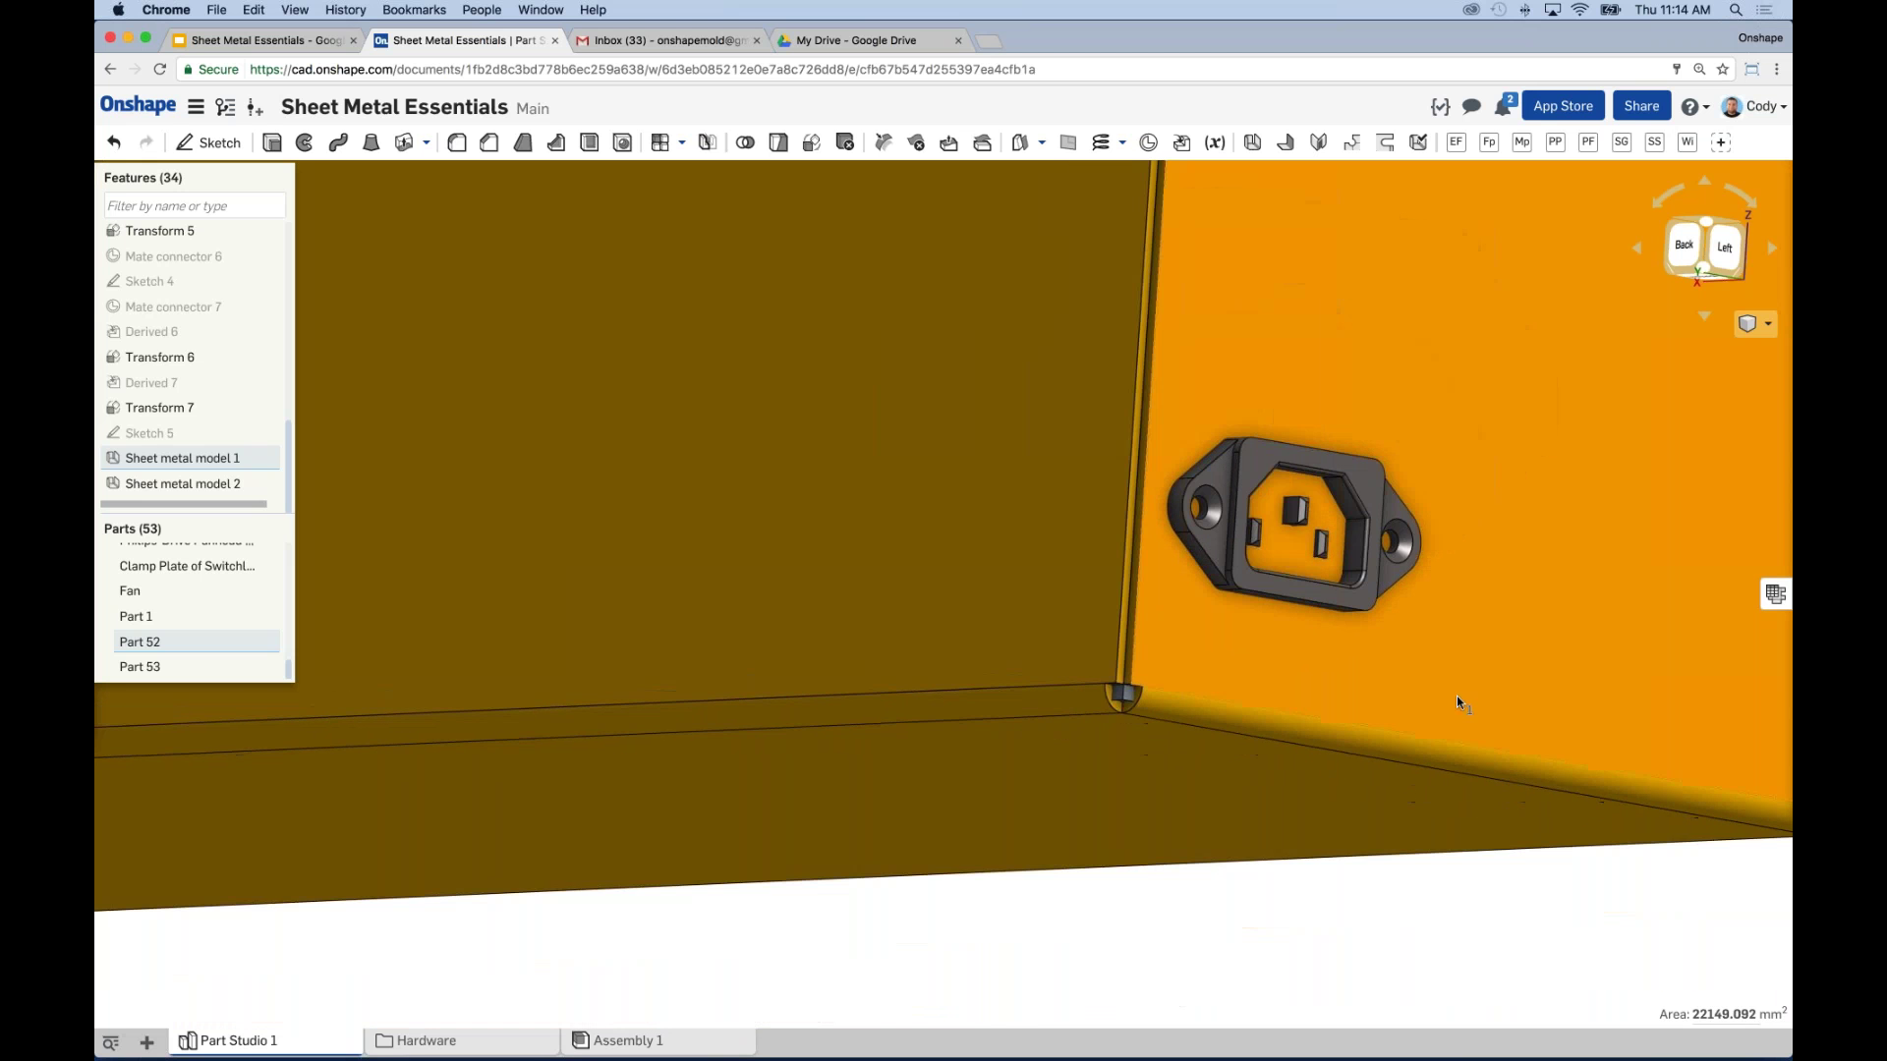
pyautogui.scroll(-3, 1231, 707)
pyautogui.scroll(-8, 1193, 688)
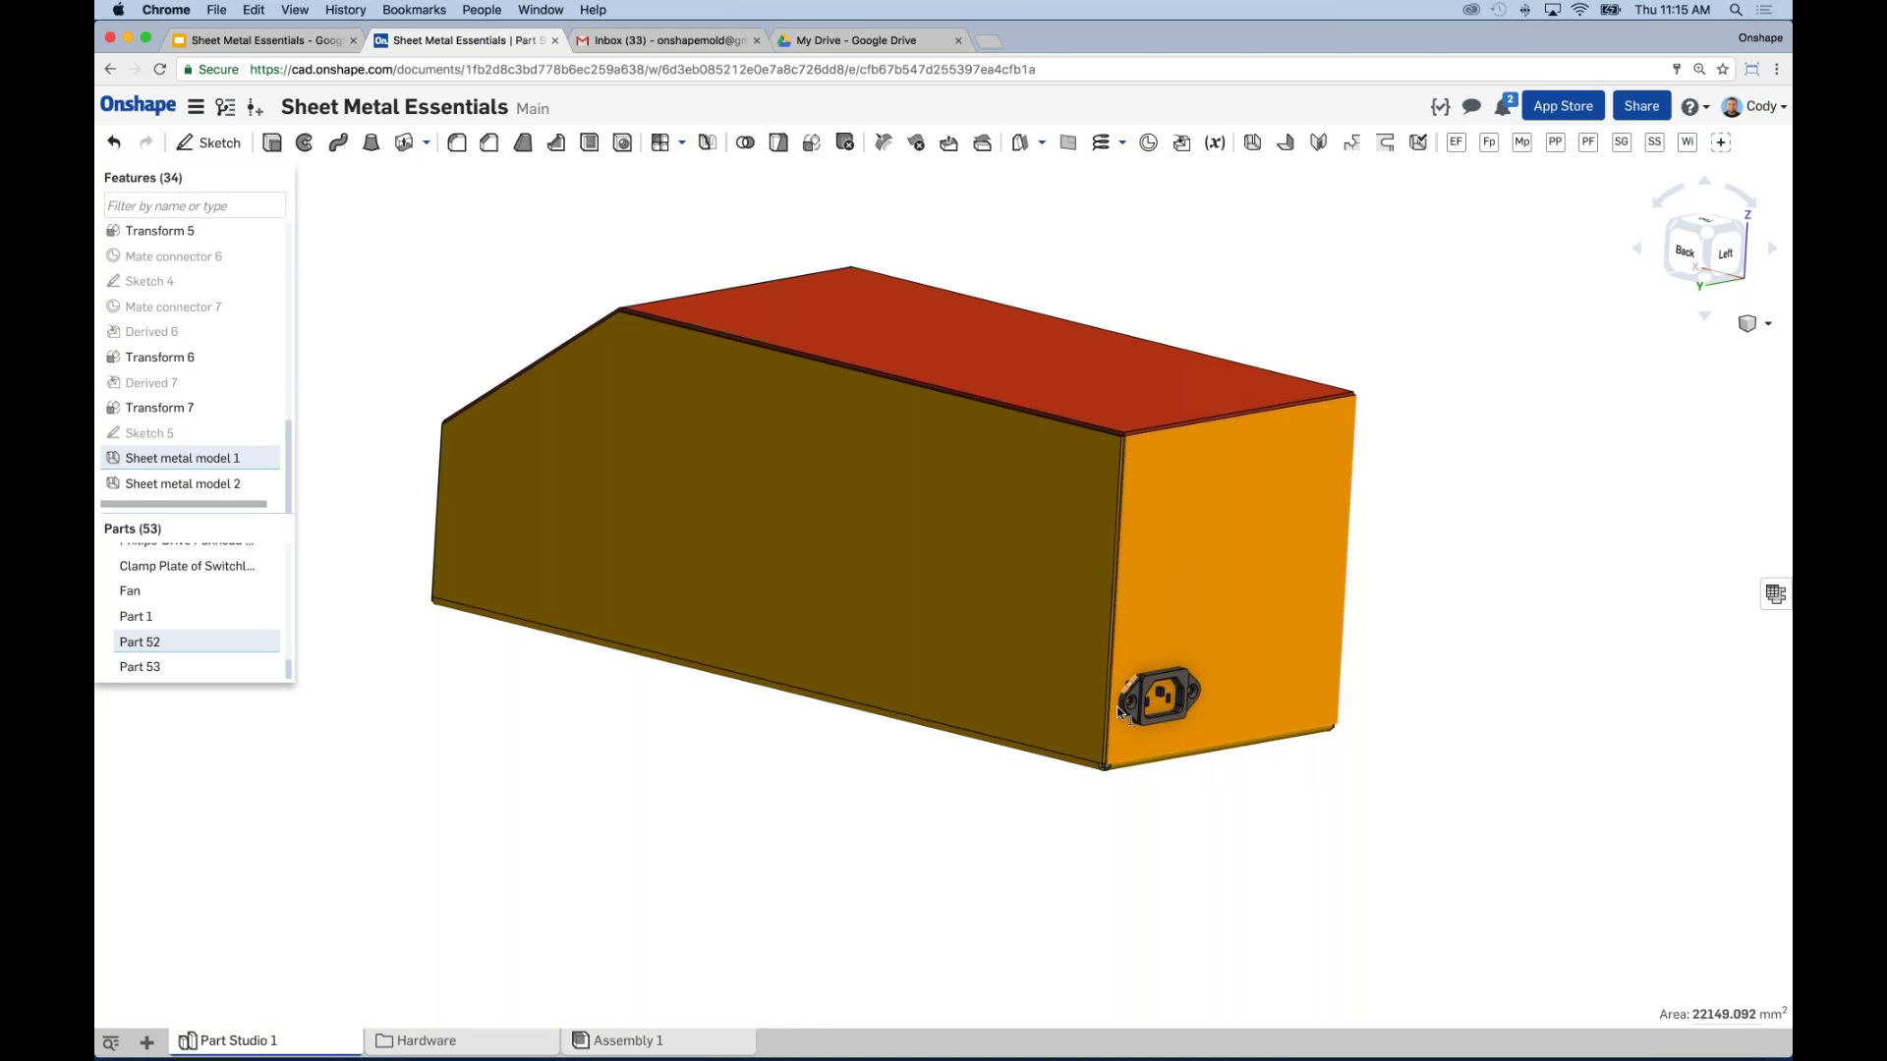
pyautogui.scroll(3, 1110, 712)
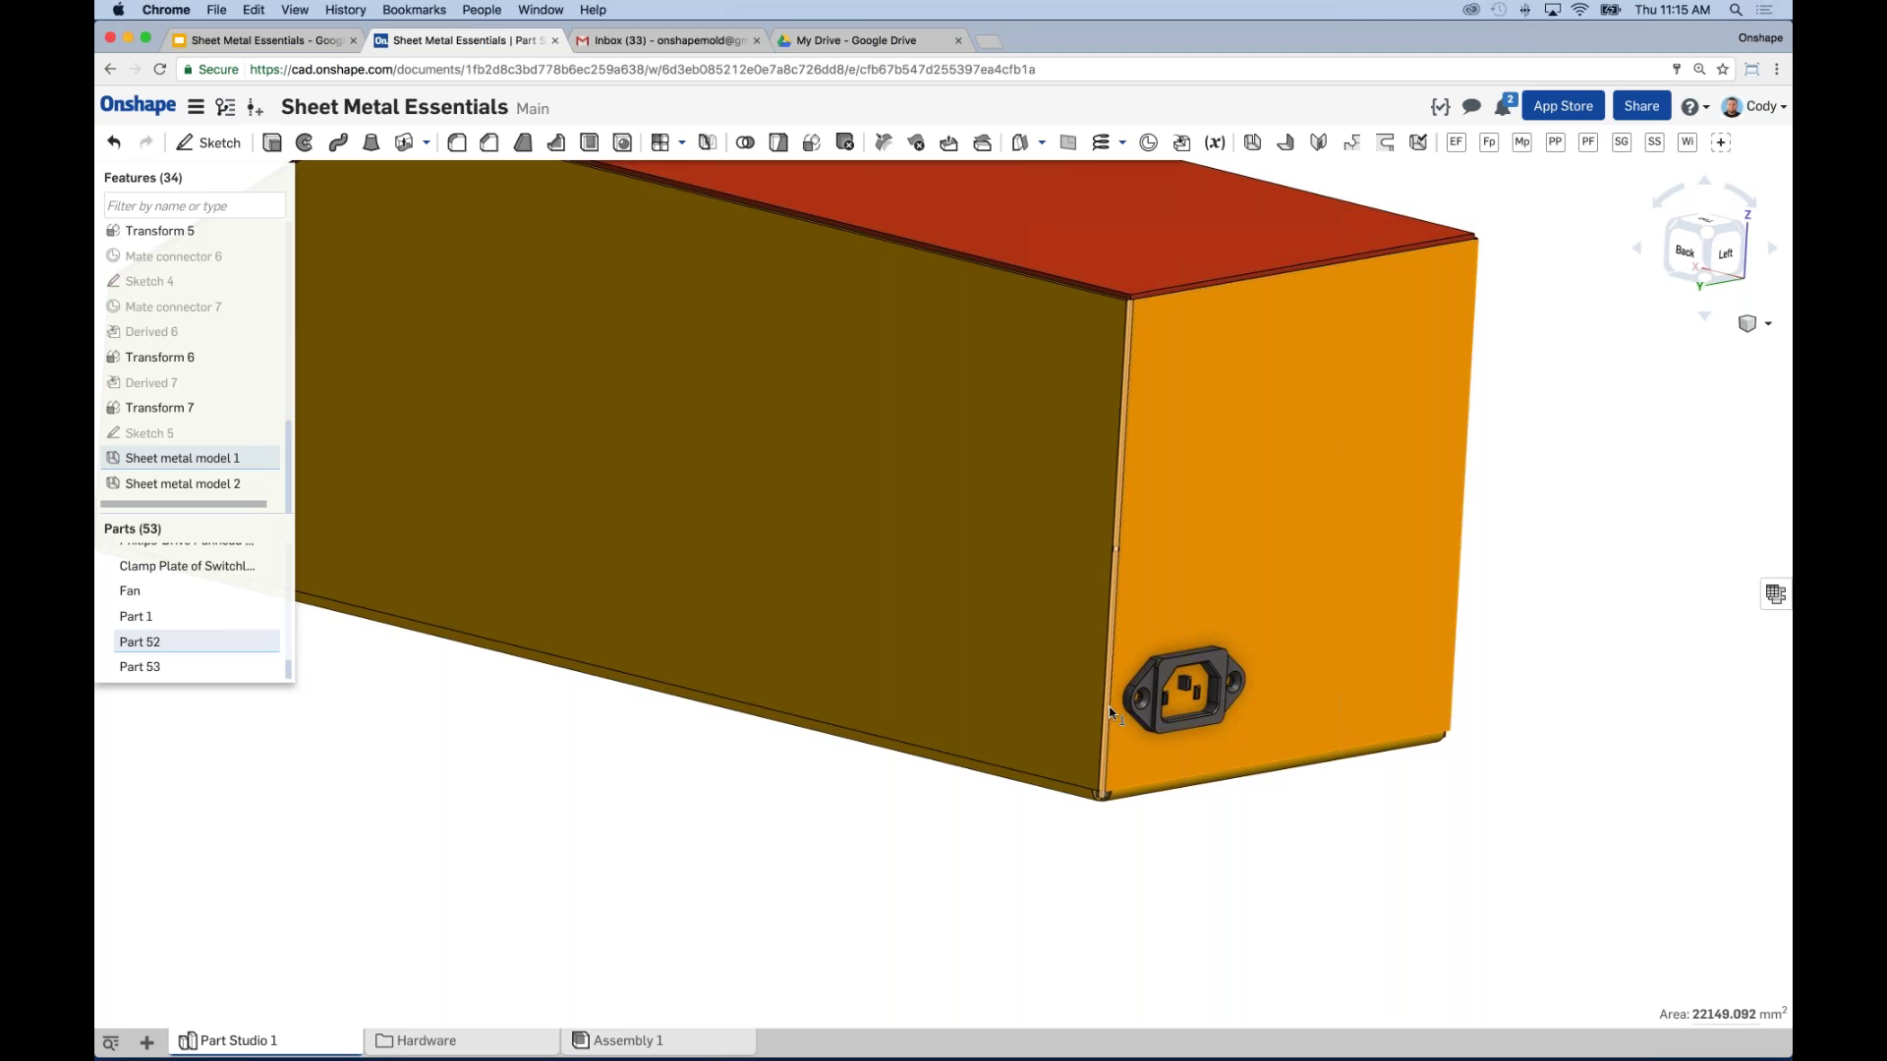
pyautogui.scroll(-5, 814, 846)
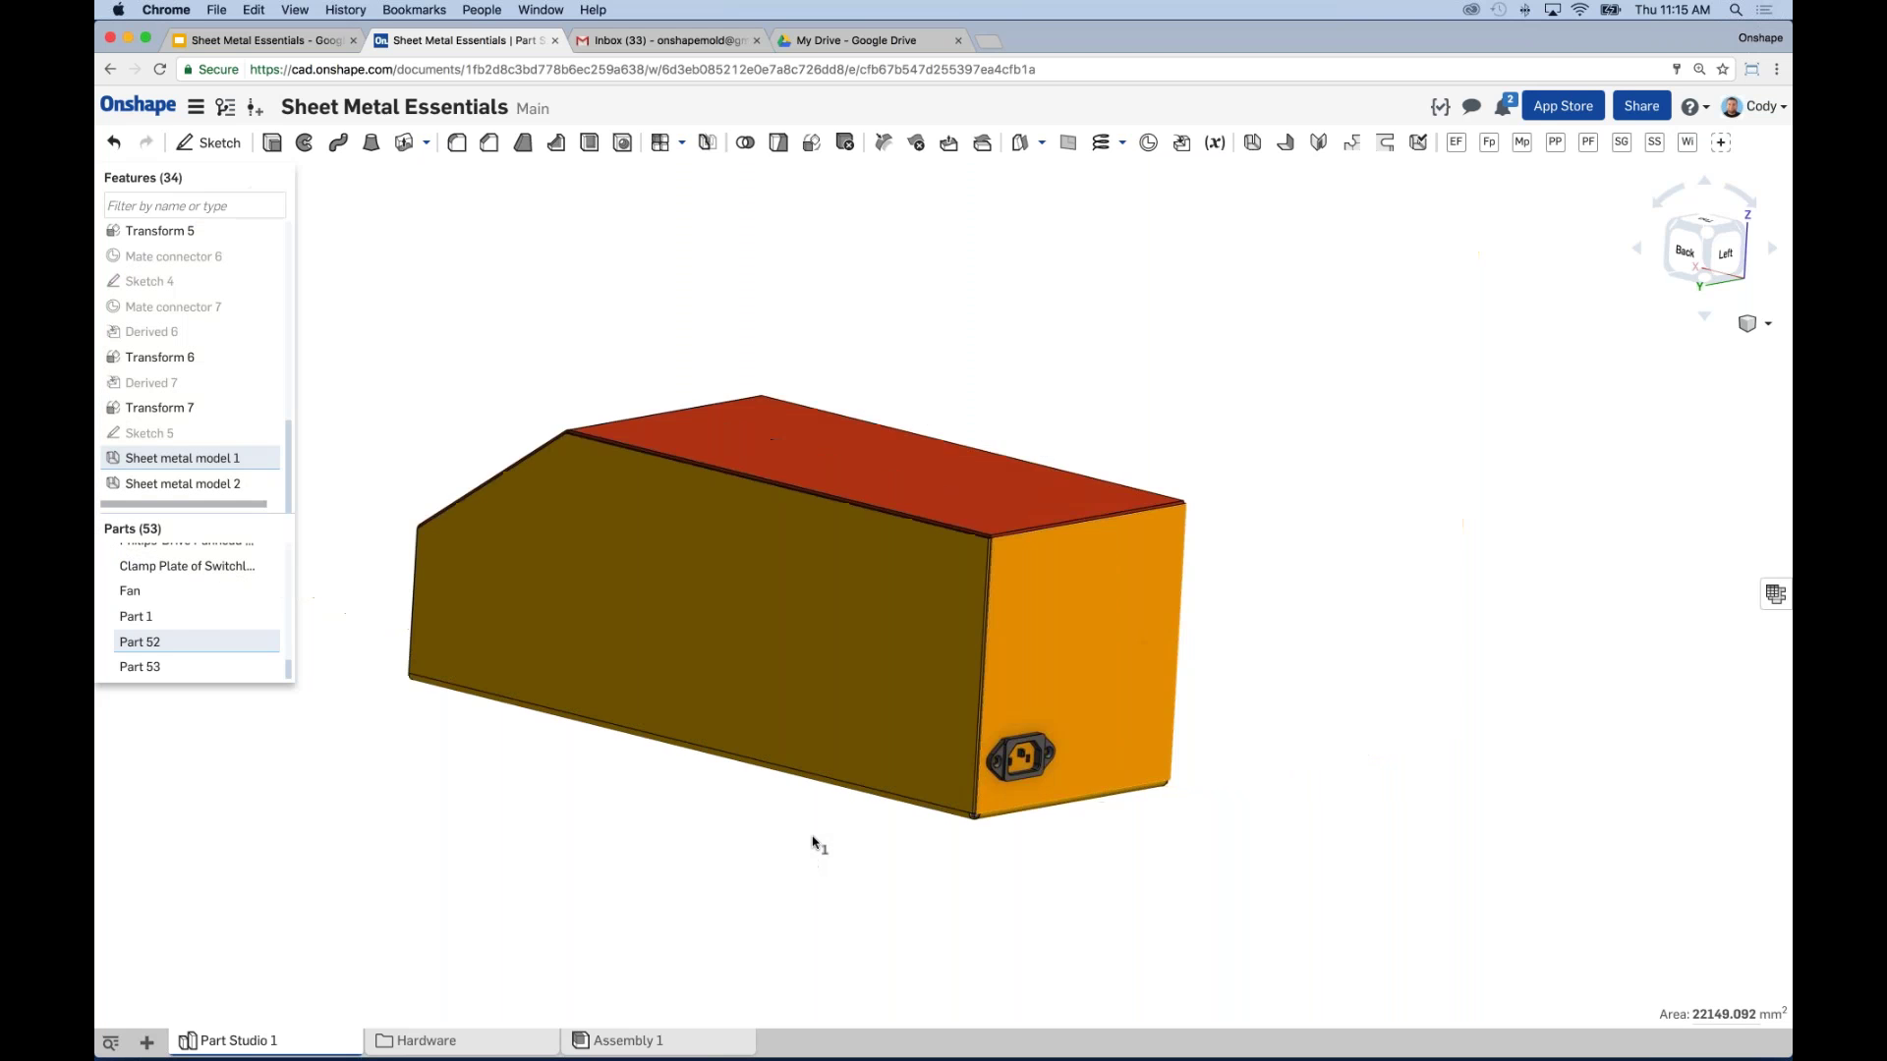
# Step: Hide the original solid enclosure and both sheet metal parts, and show Sketch 5
pyautogui.moveTo(814, 845); pyautogui.dragTo(1152, 851, button='right')
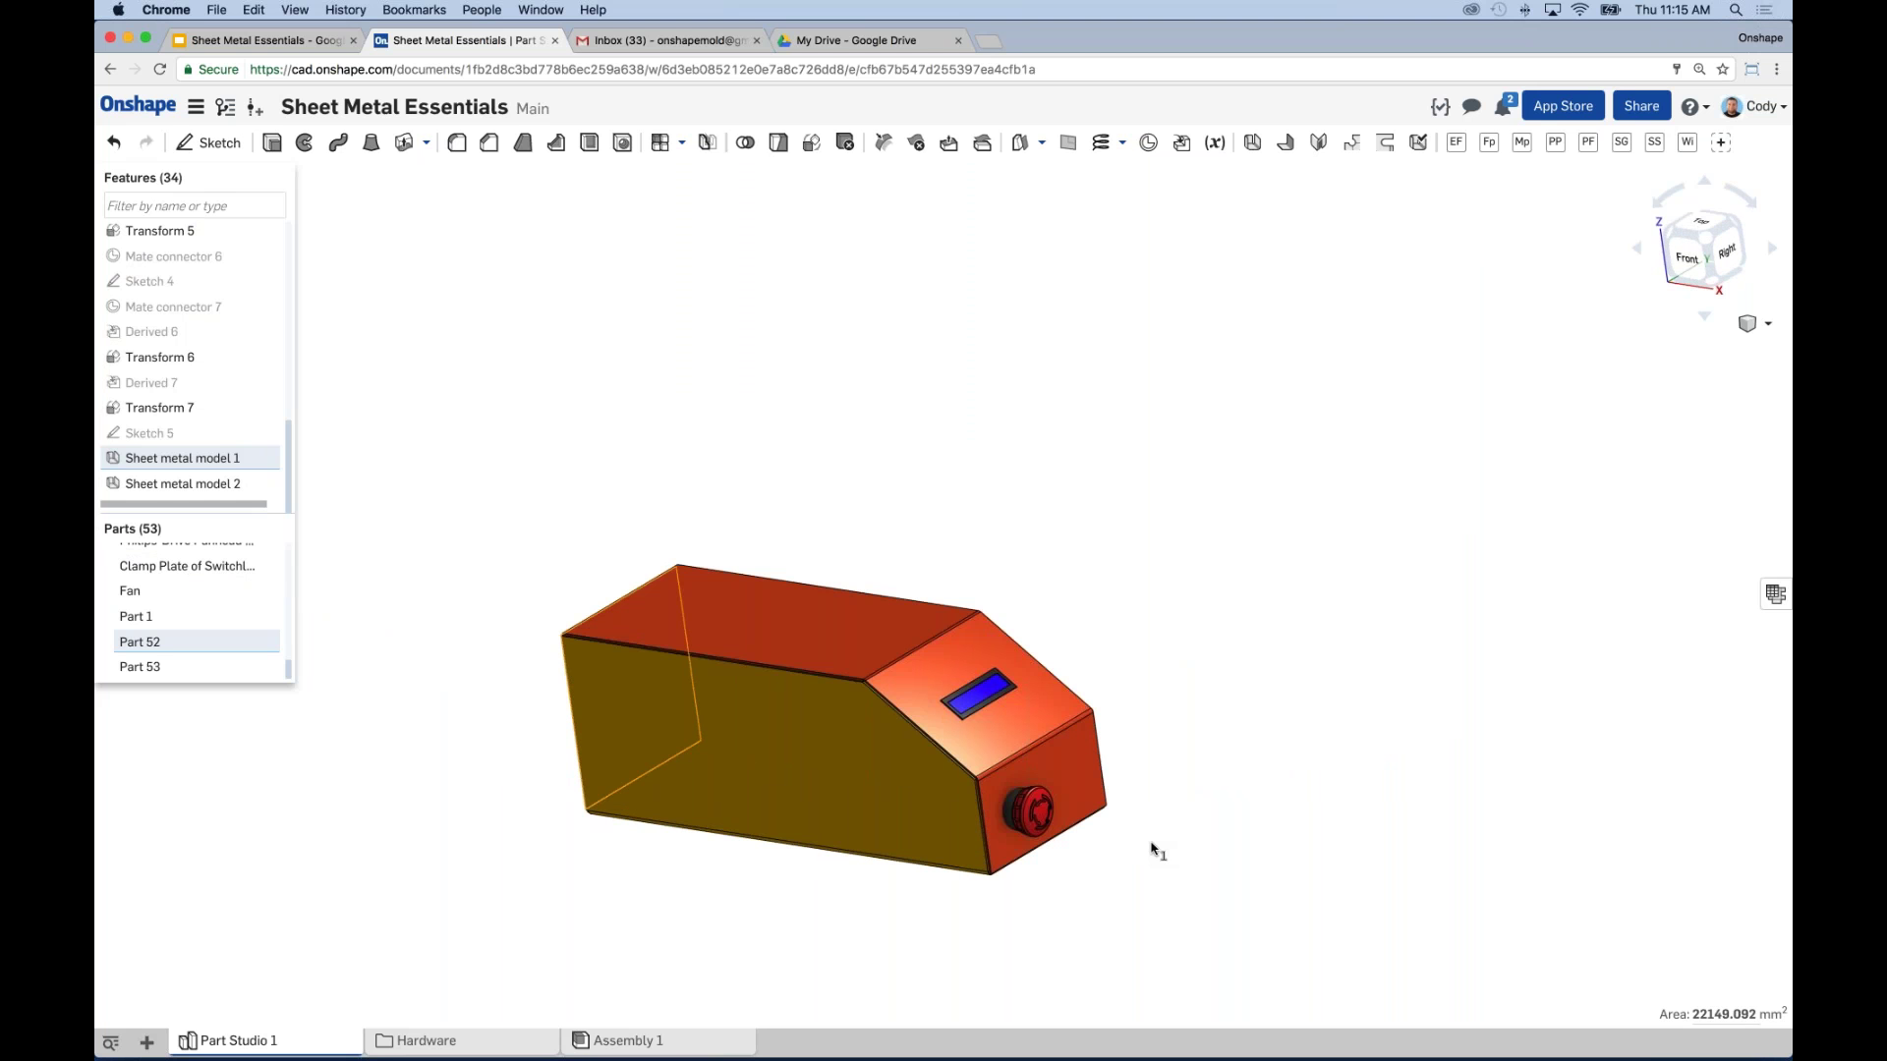
pyautogui.moveTo(1209, 561); pyautogui.dragTo(875, 651, button='right')
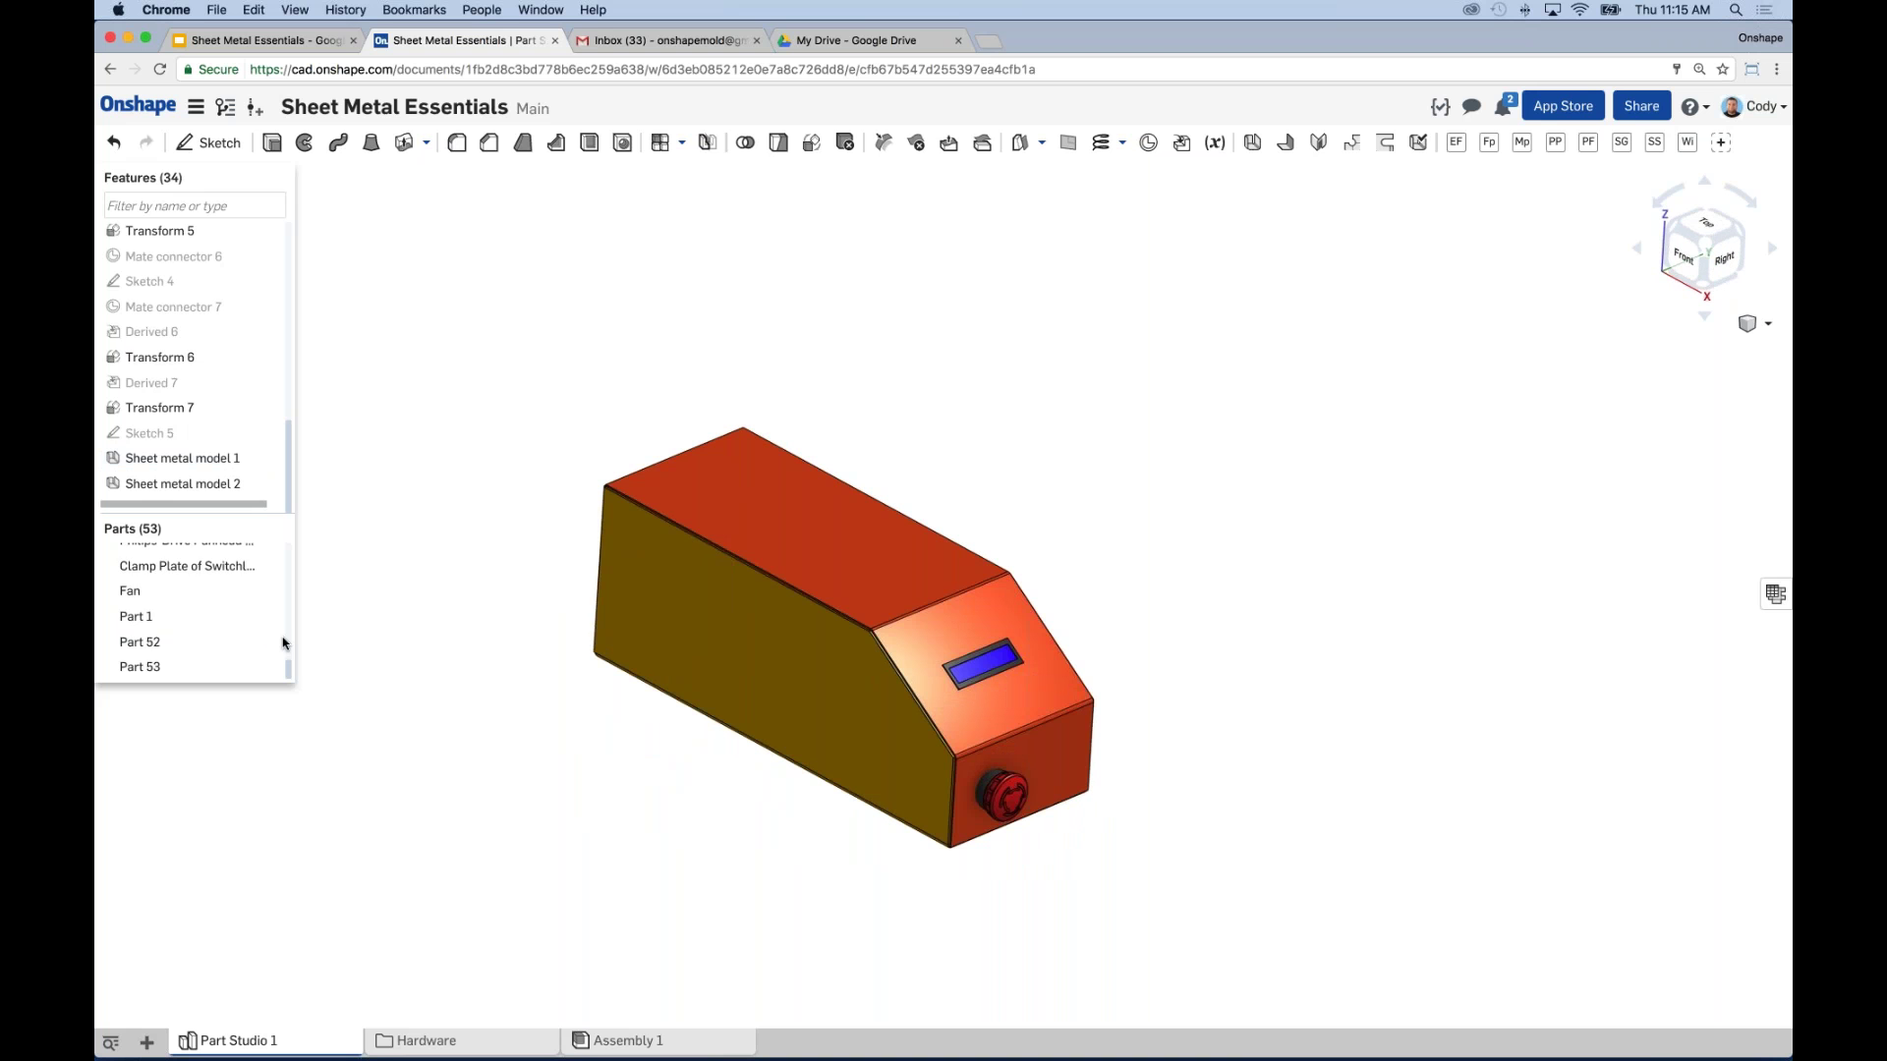
pyautogui.scroll(15, 283, 644)
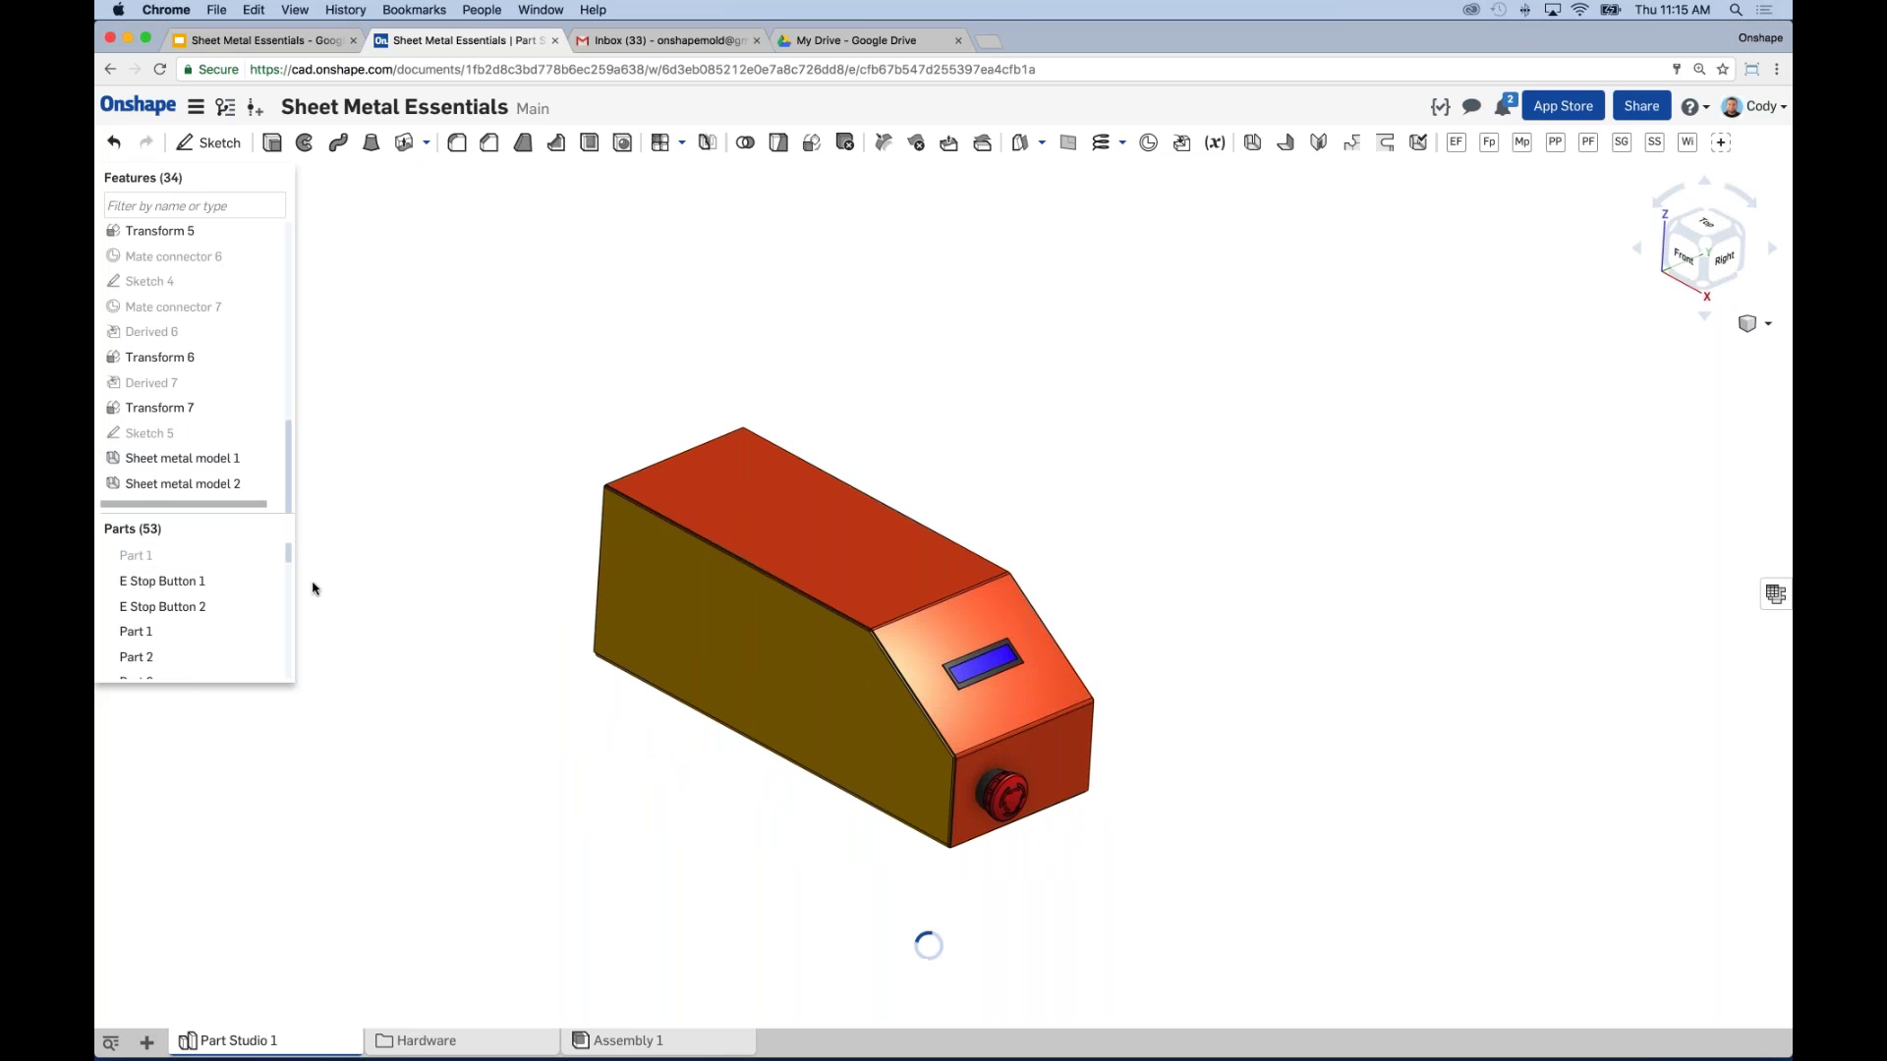
pyautogui.moveTo(289, 563); pyautogui.dragTo(286, 675)
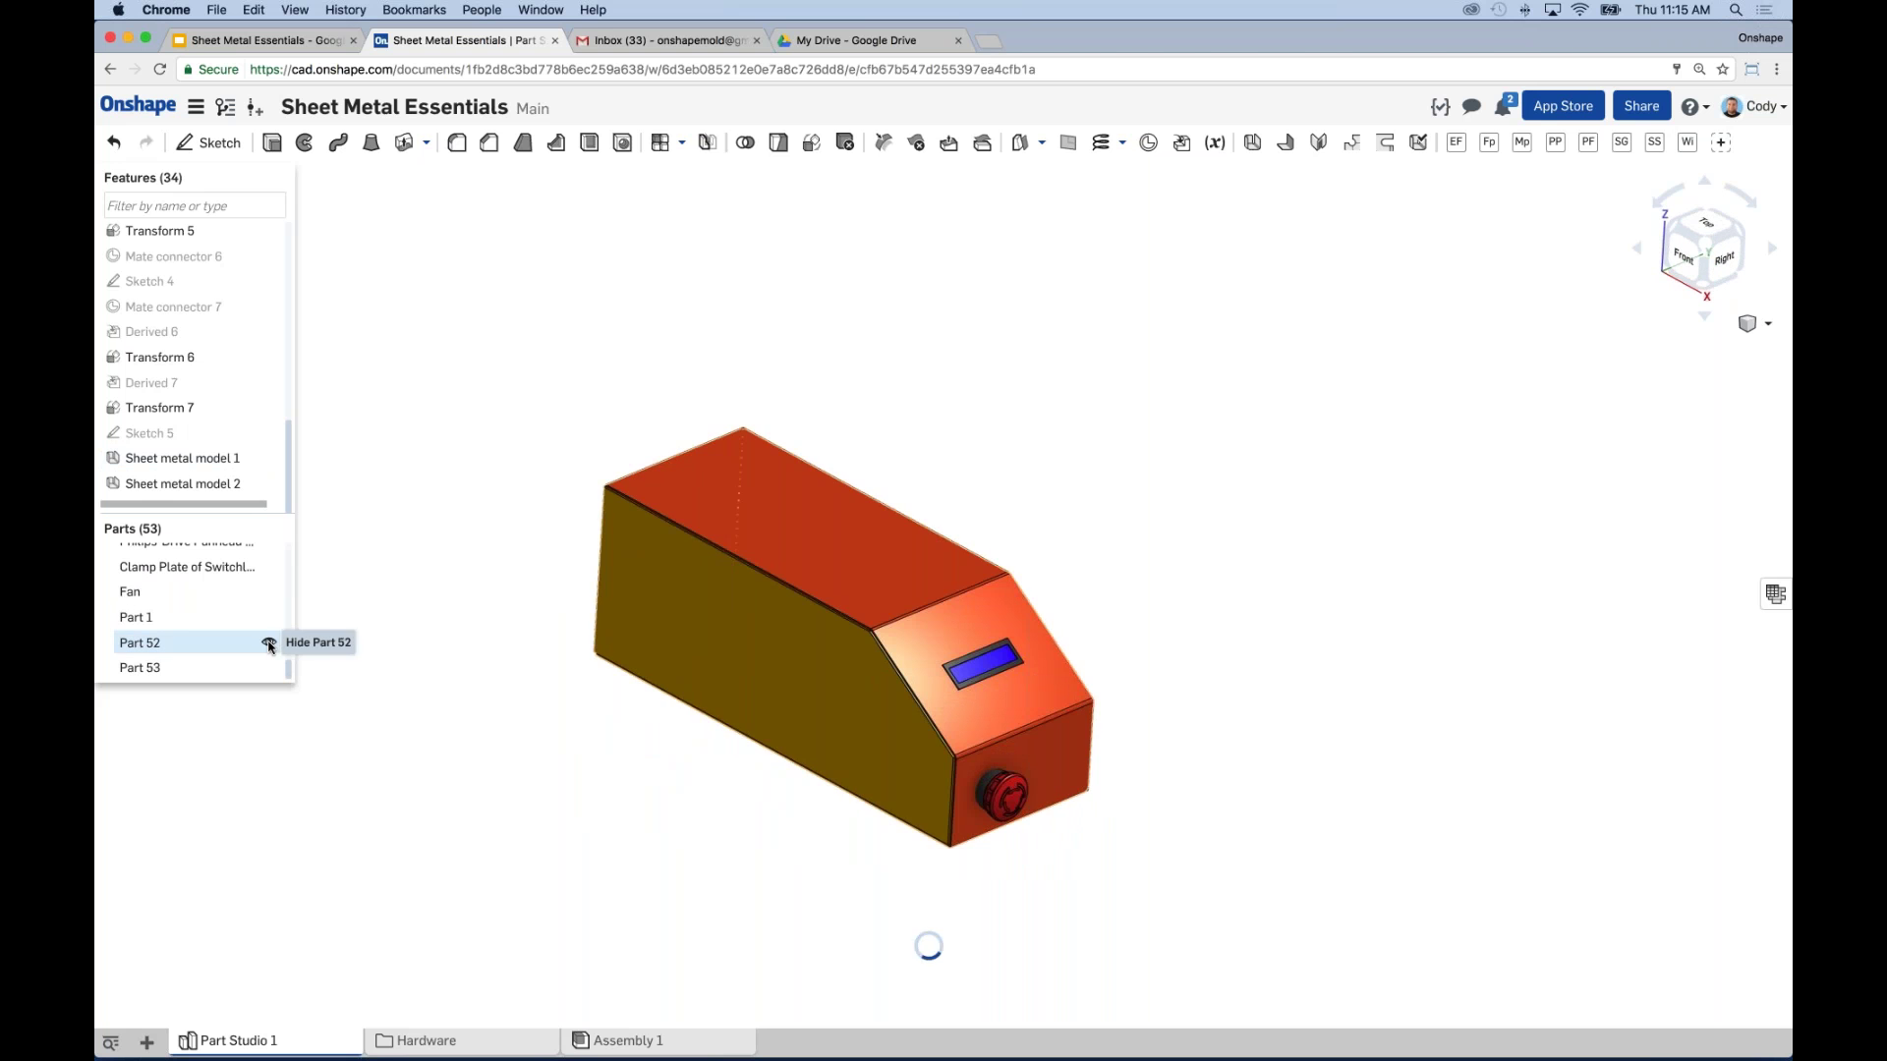
pyautogui.click(269, 643)
pyautogui.click(267, 668)
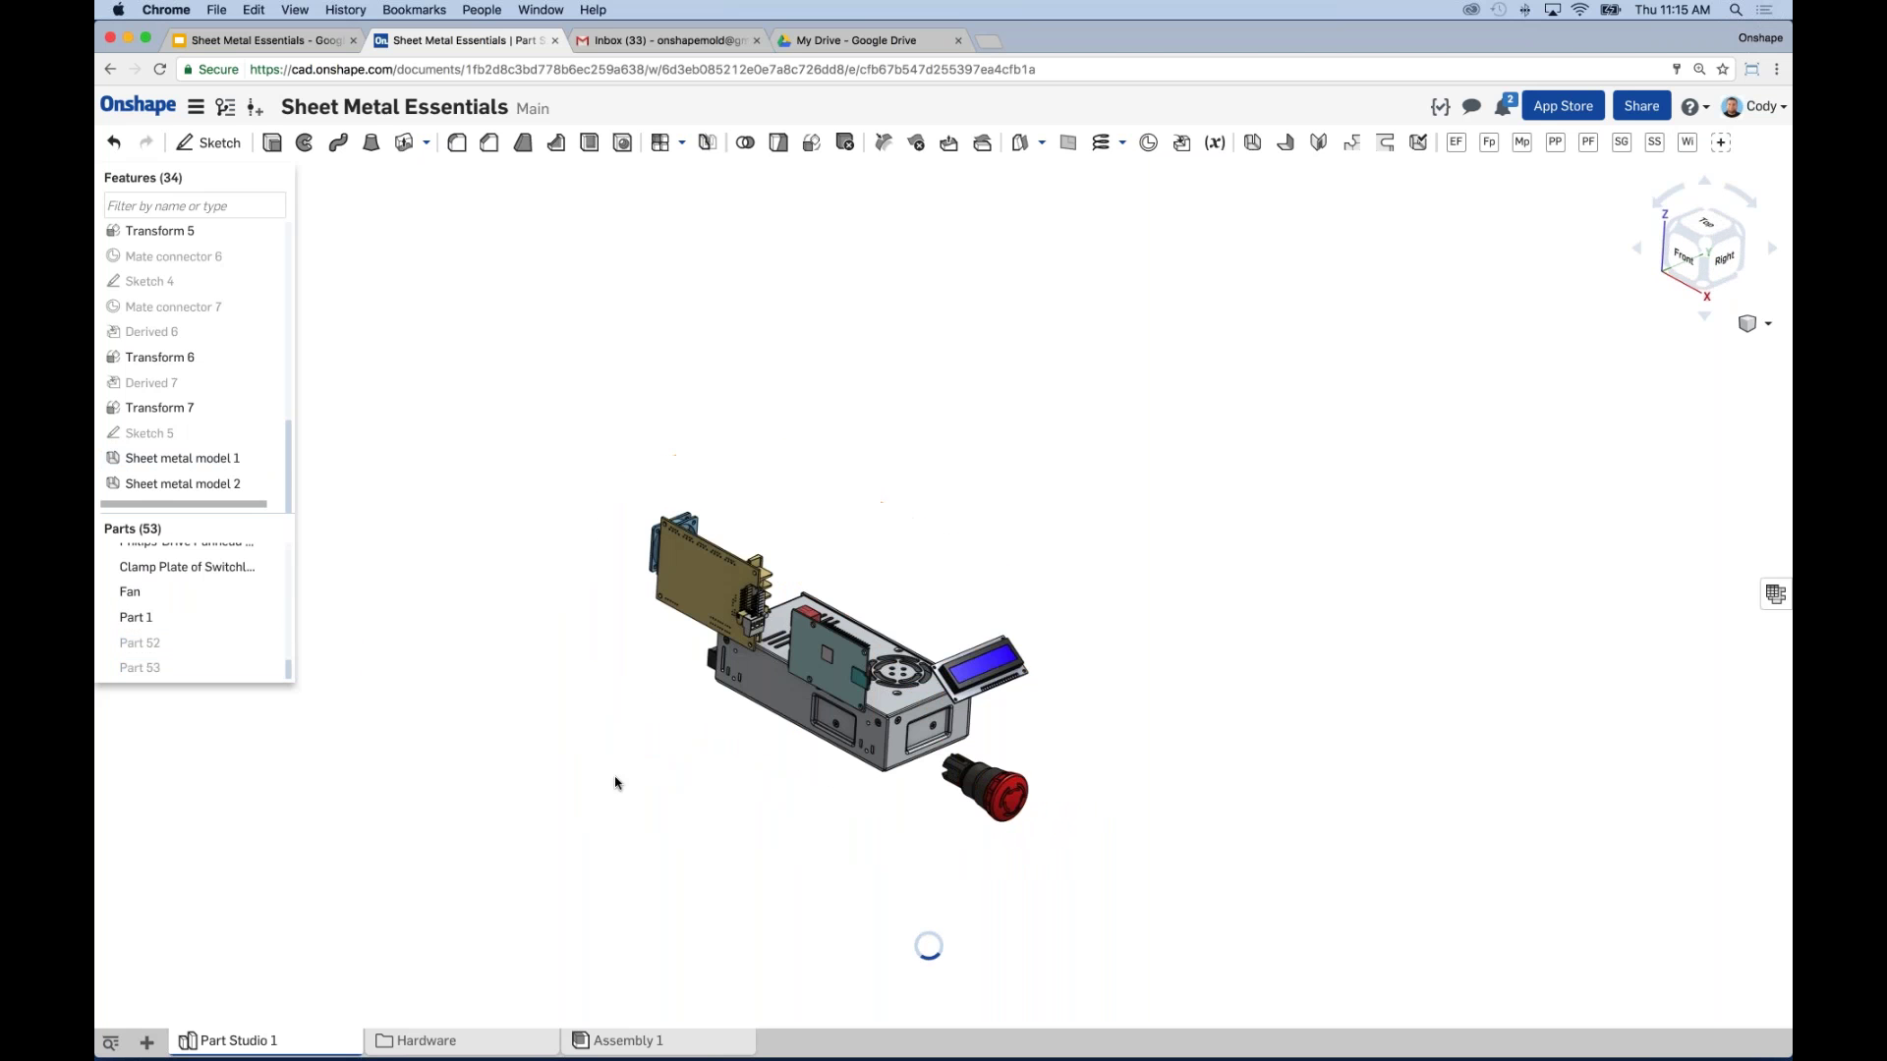
pyautogui.click(276, 434)
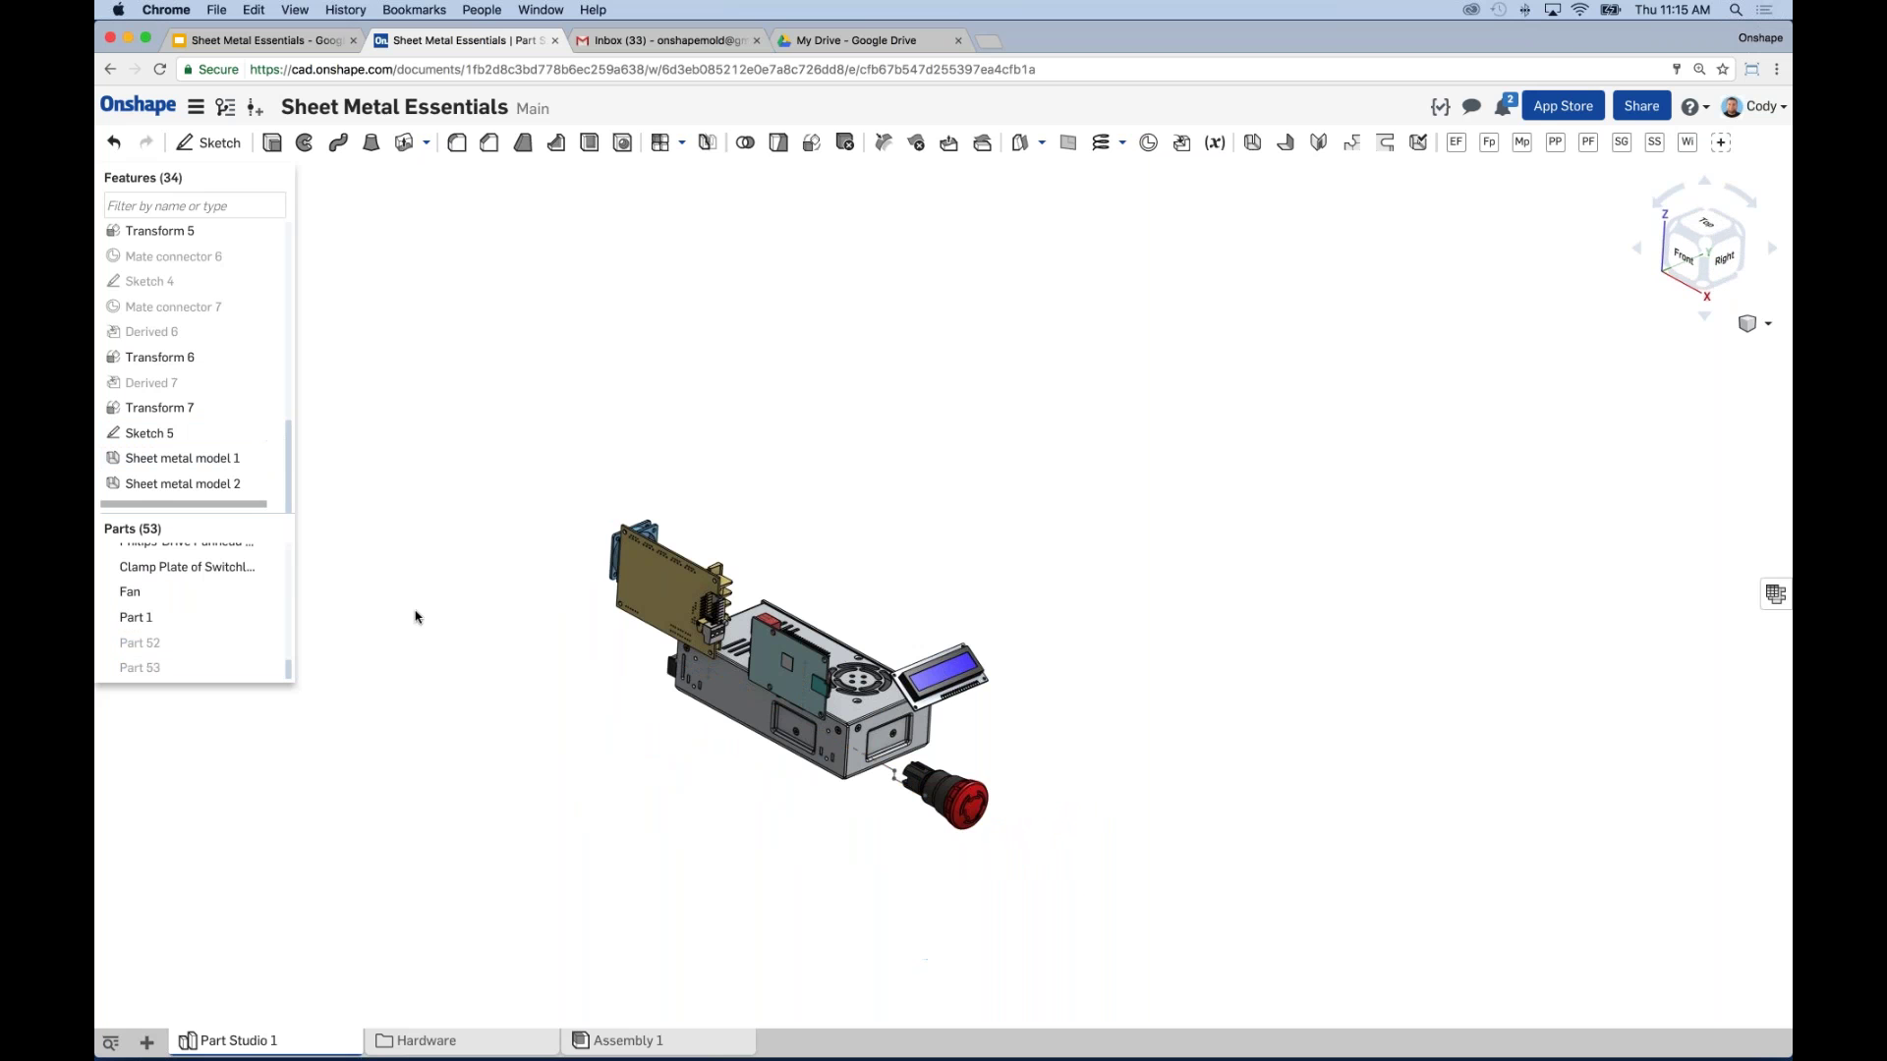
pyautogui.moveTo(528, 742); pyautogui.dragTo(554, 706, button='middle')
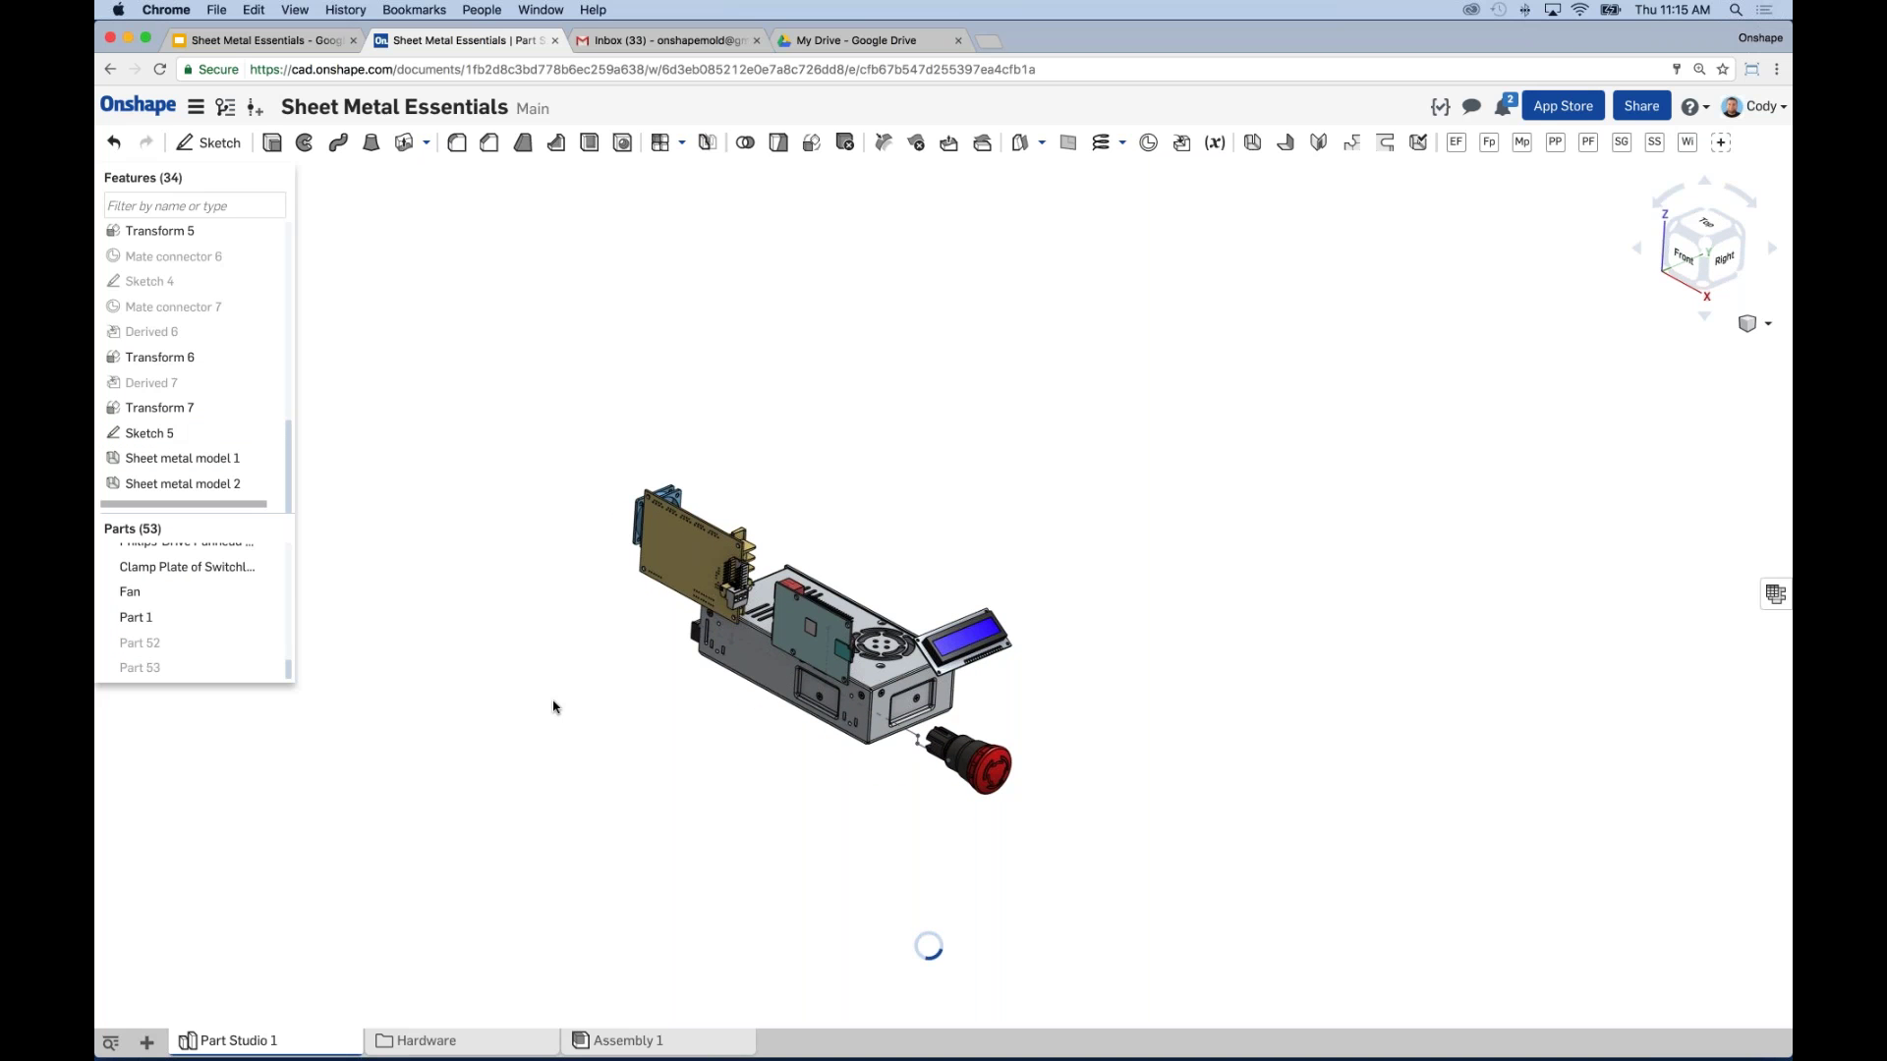
# Step: Start a new sheet metal model with the Extrude method and choose Sketch 5 as the curves to extrude
pyautogui.hotkey('shift', '1')
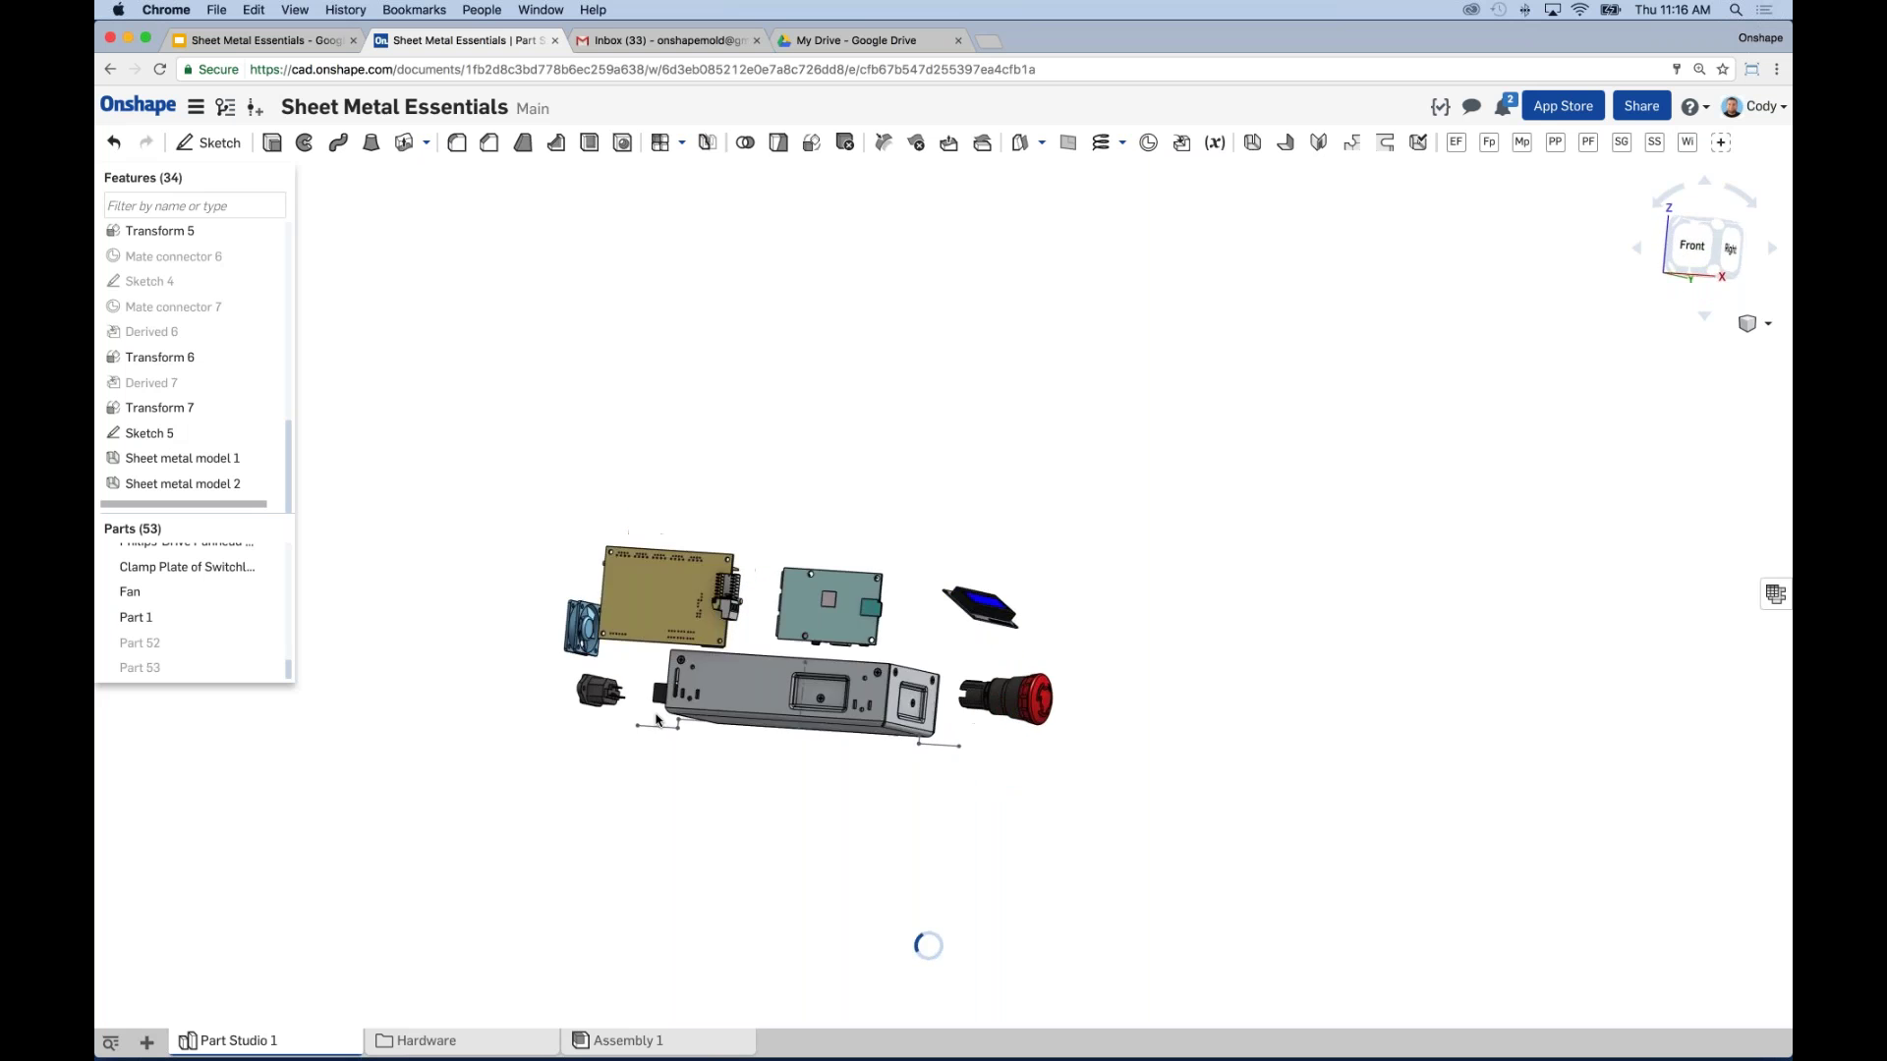
pyautogui.click(1697, 250)
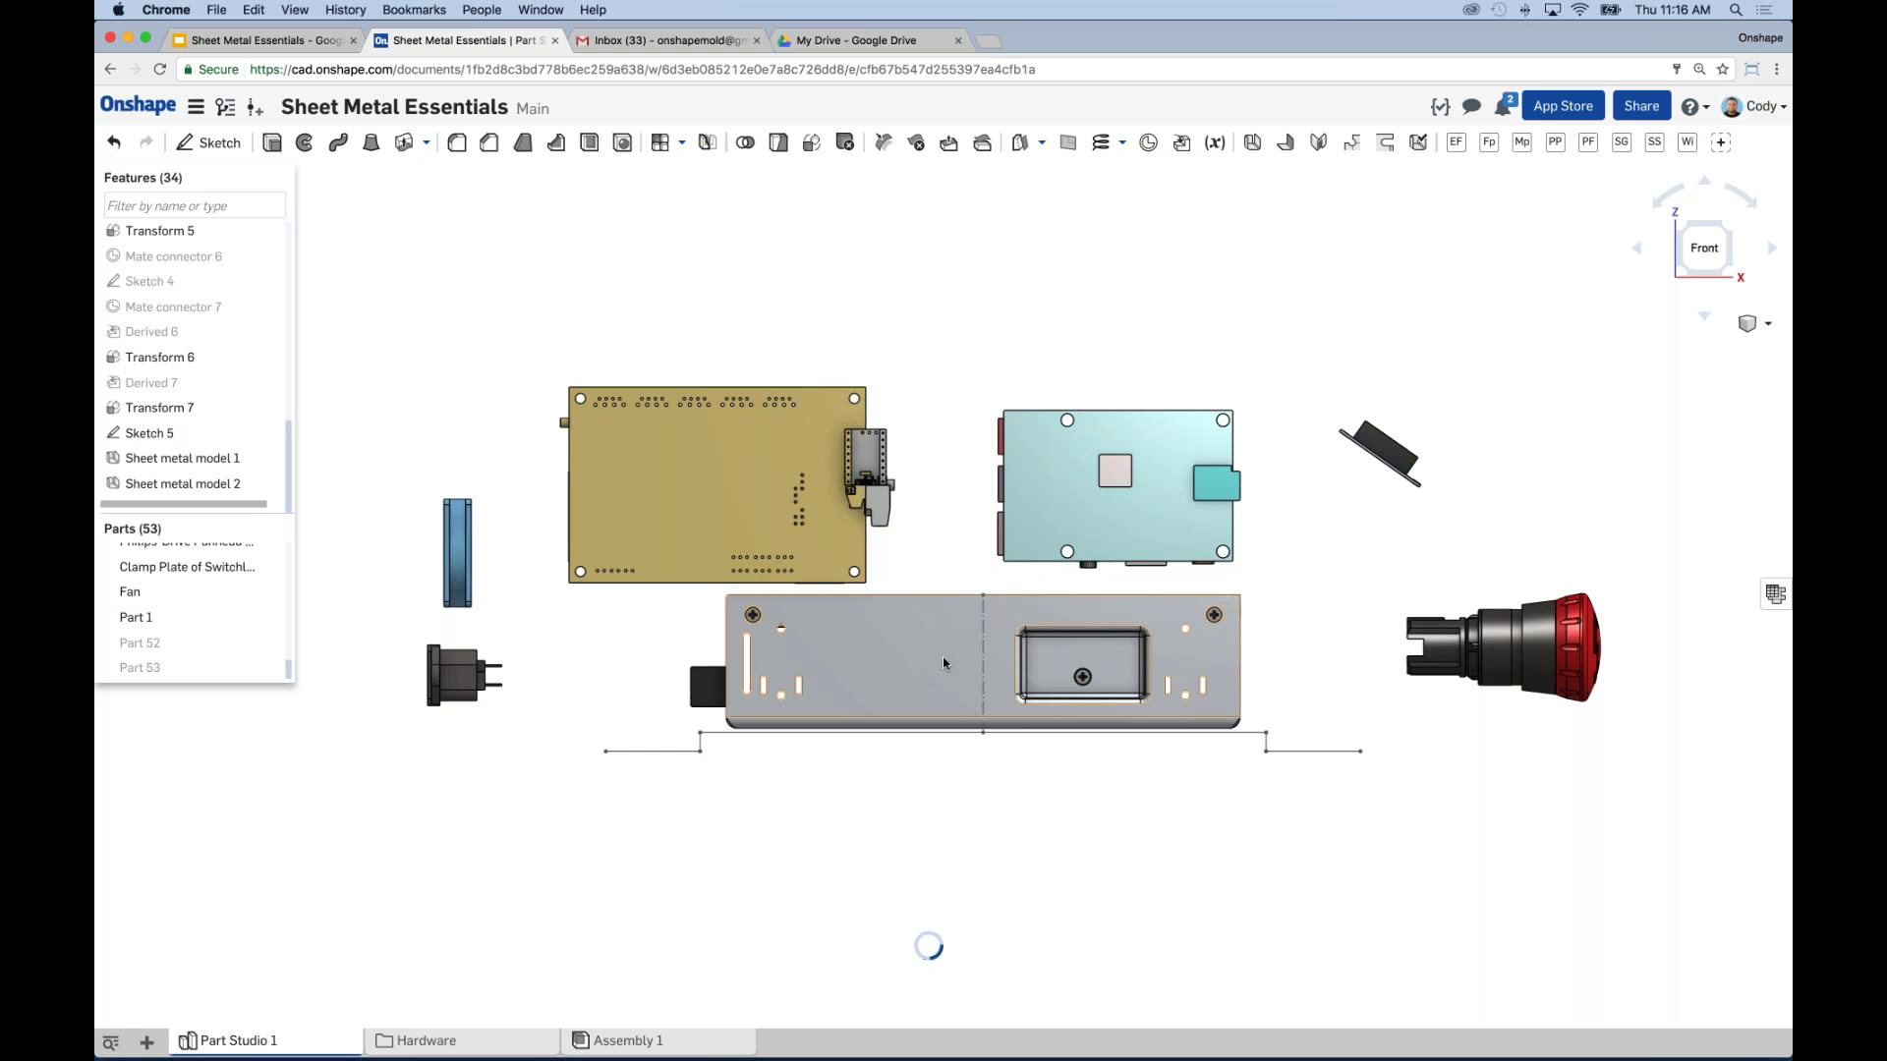
pyautogui.moveTo(1184, 805); pyautogui.dragTo(1279, 371, button='right')
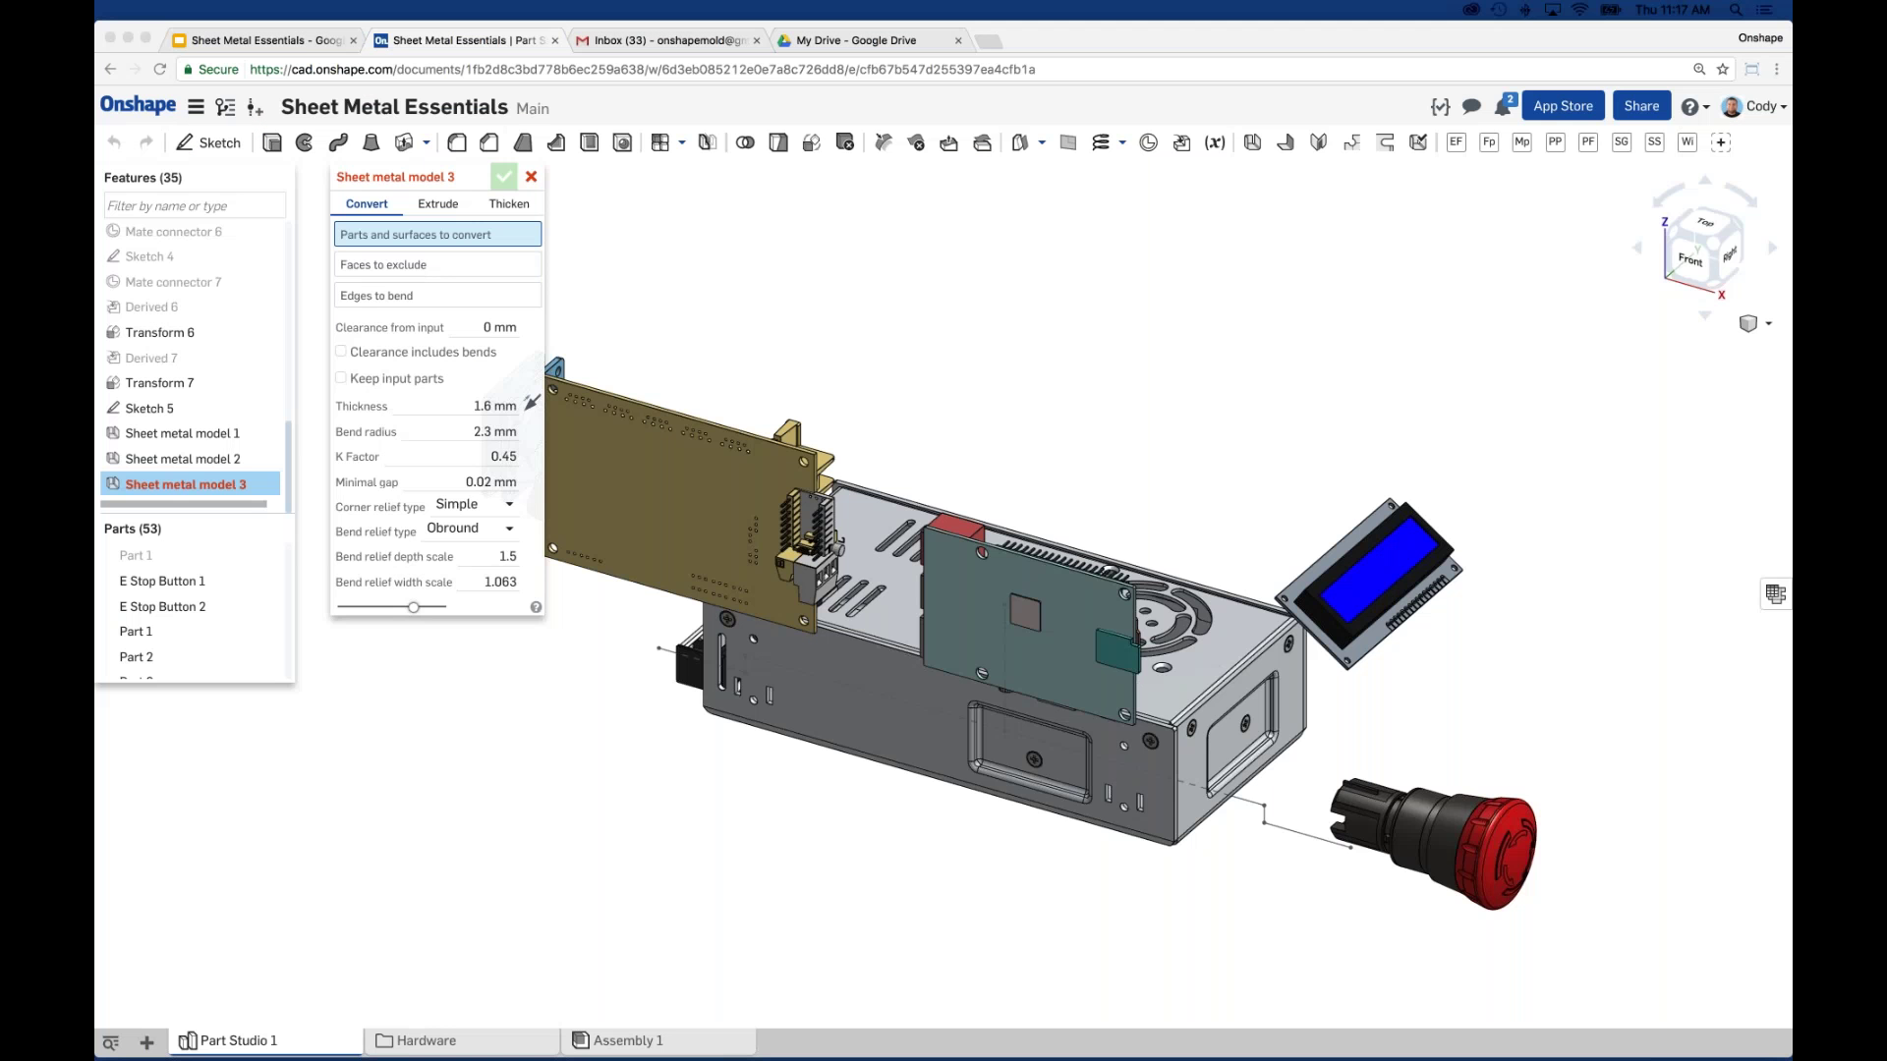
pyautogui.click(961, 404)
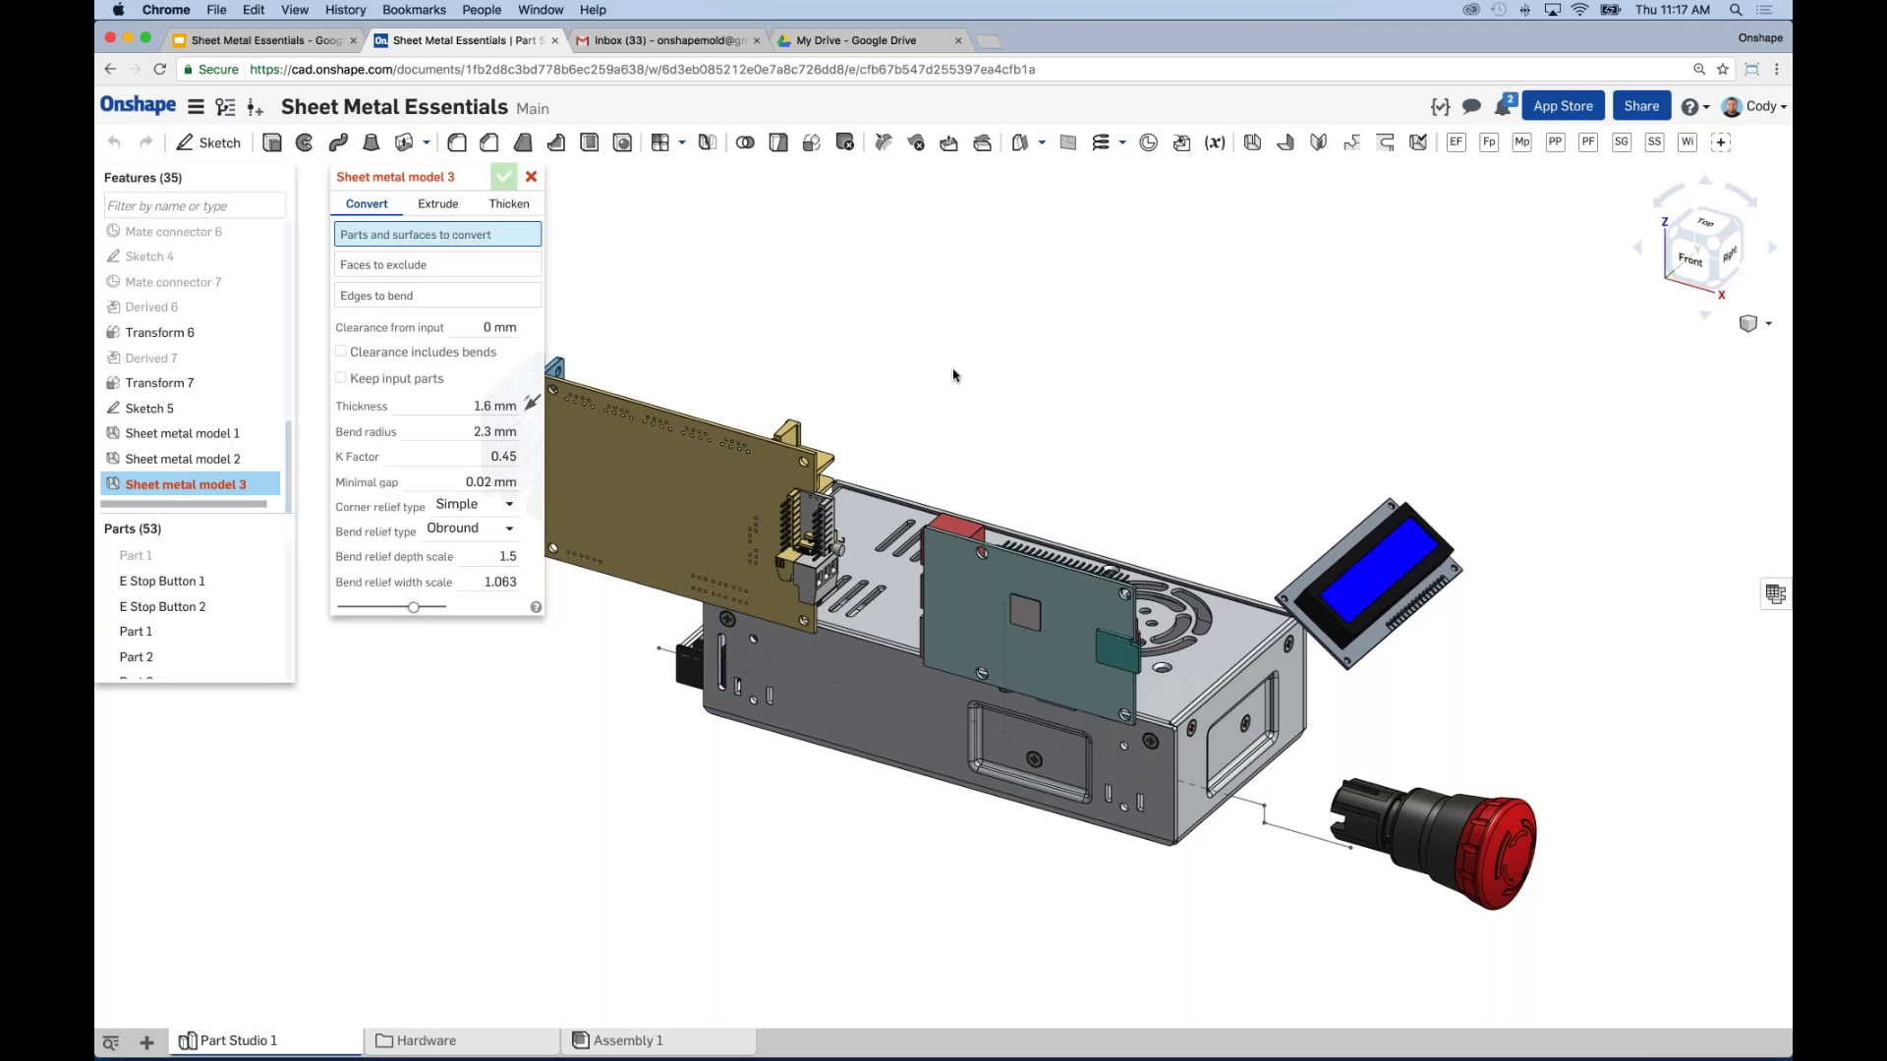
pyautogui.moveTo(1000, 368); pyautogui.dragTo(1031, 361, button='middle')
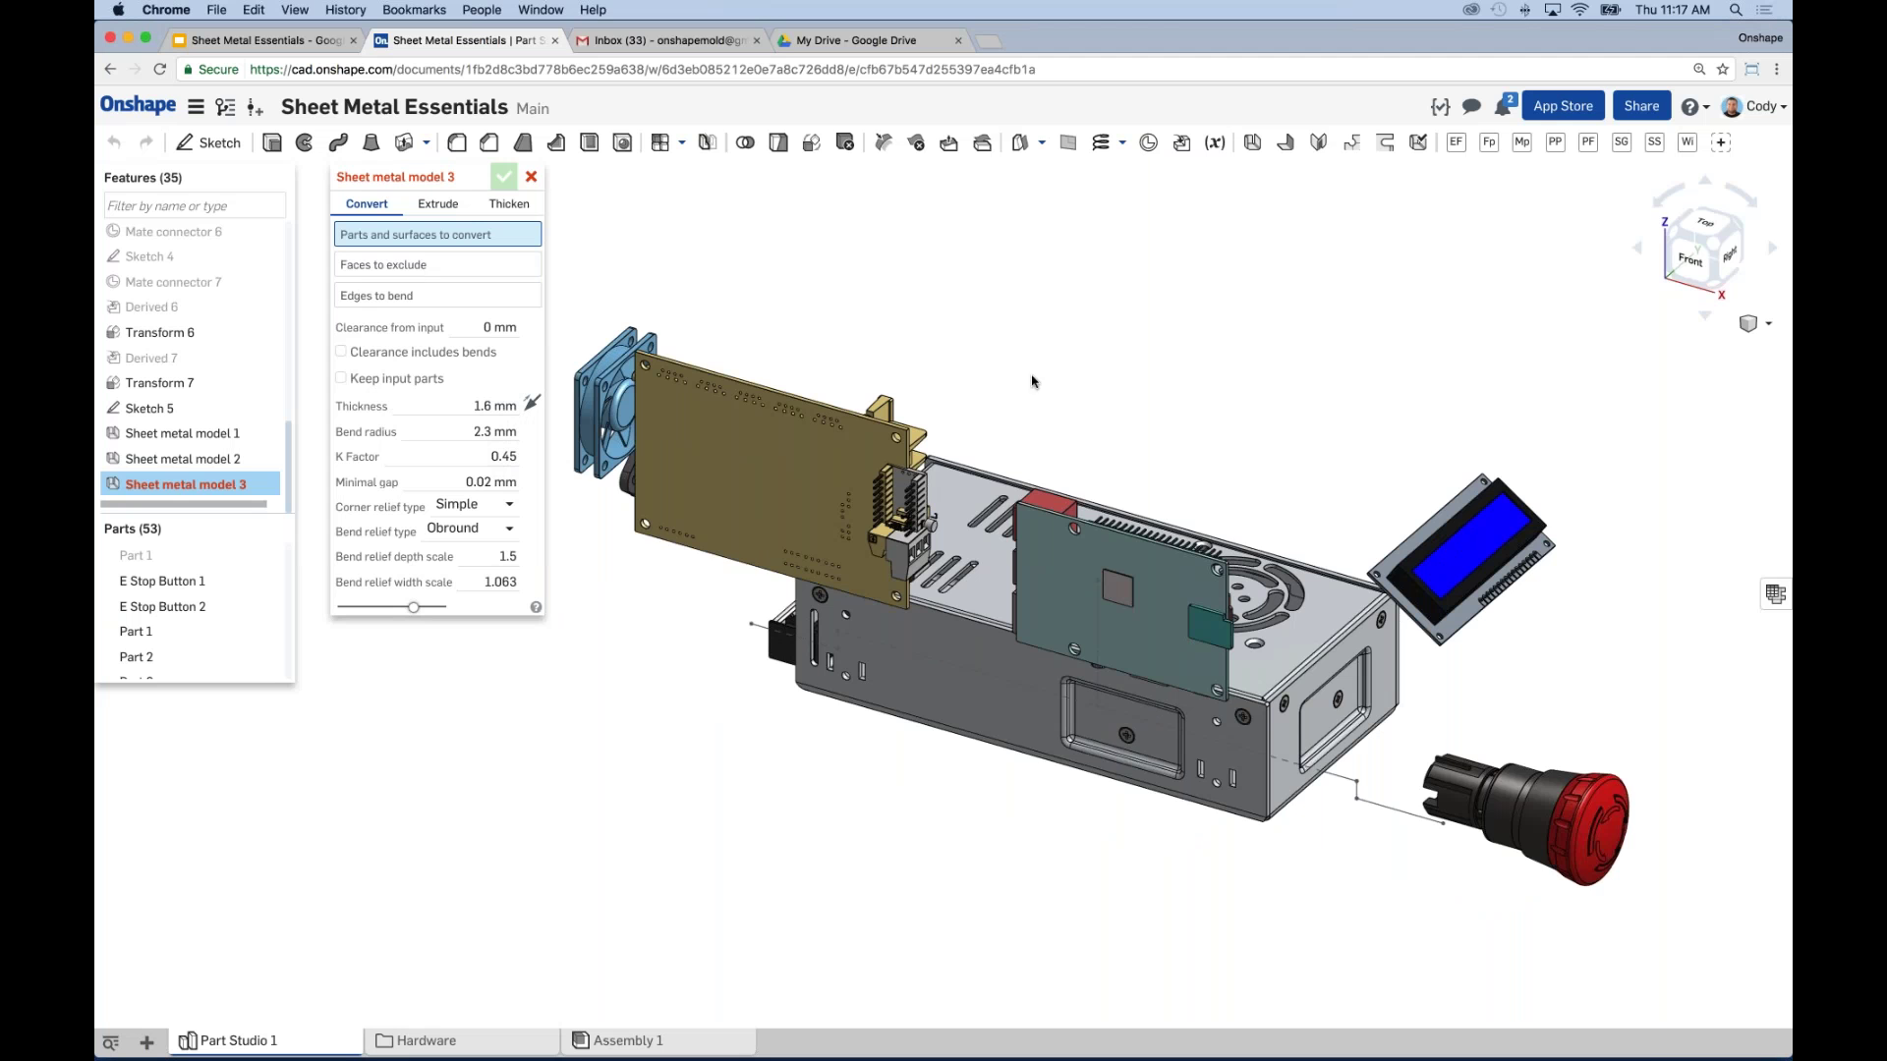
pyautogui.scroll(-2, 1091, 392)
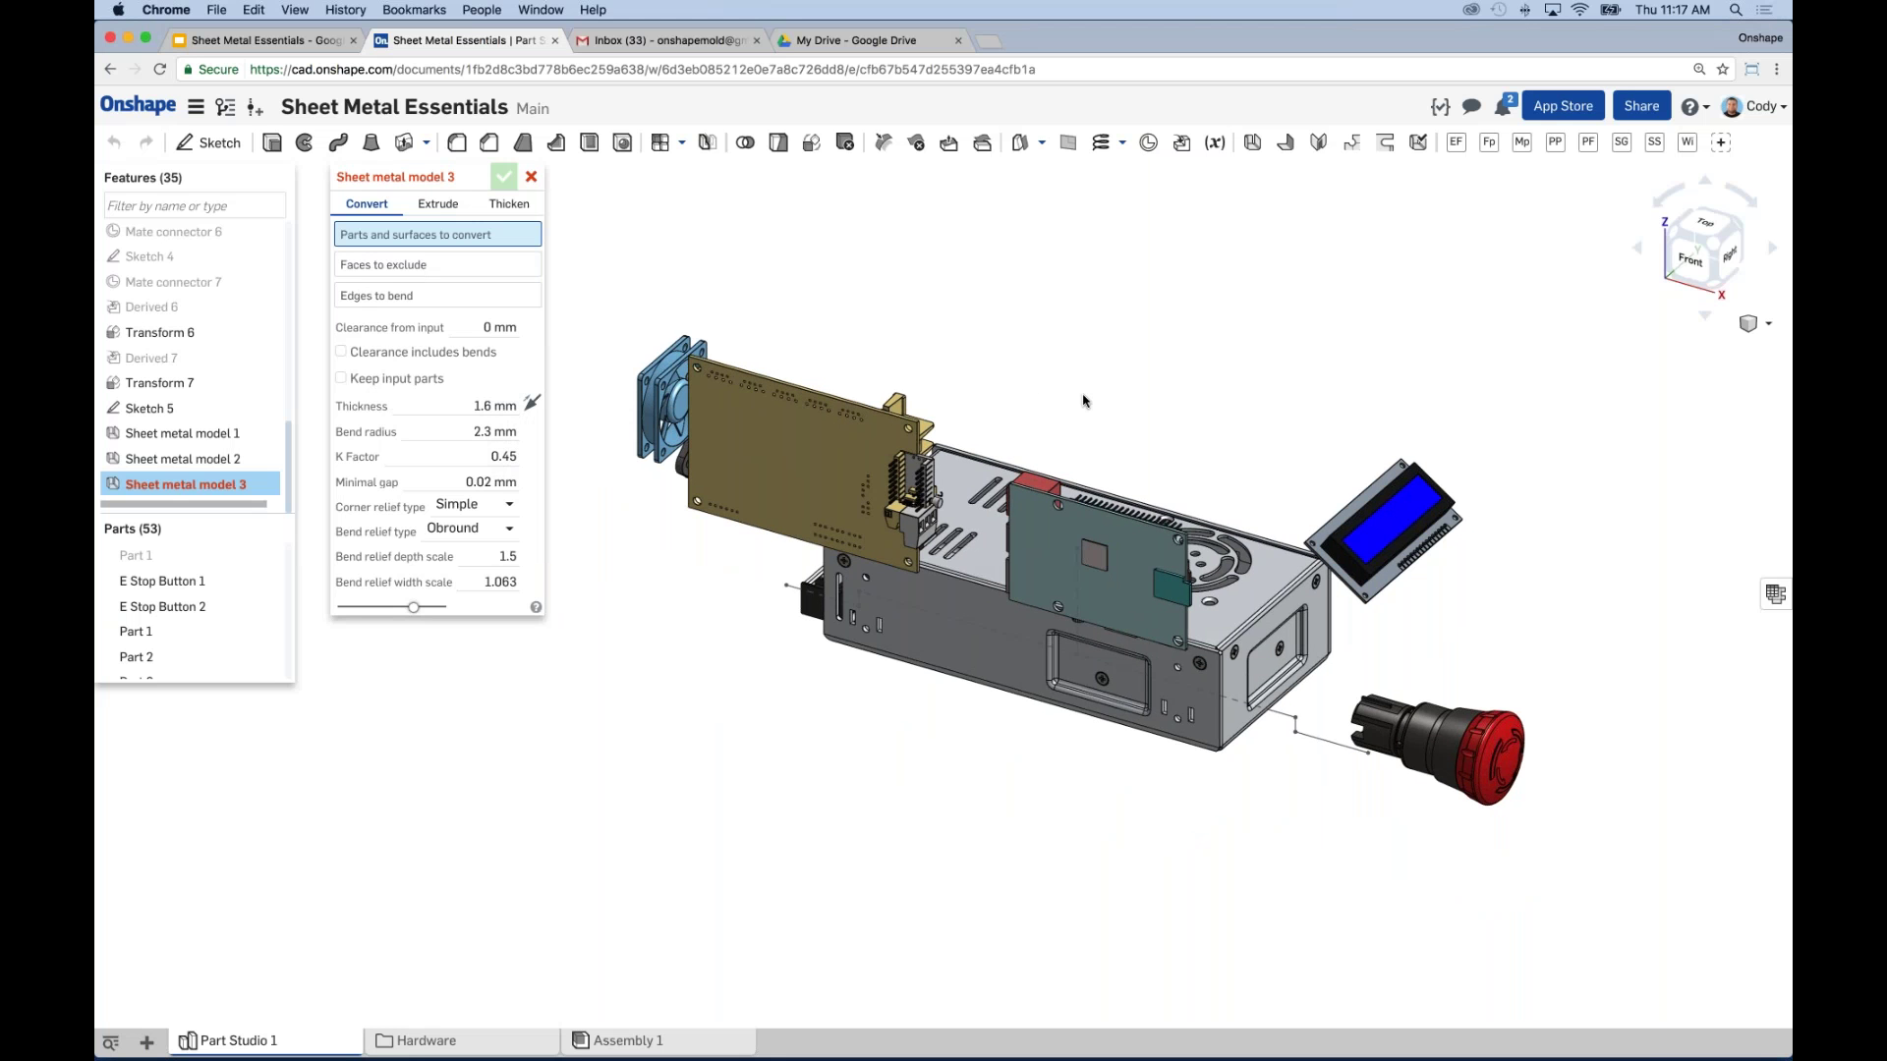
pyautogui.hotkey('shift', '1')
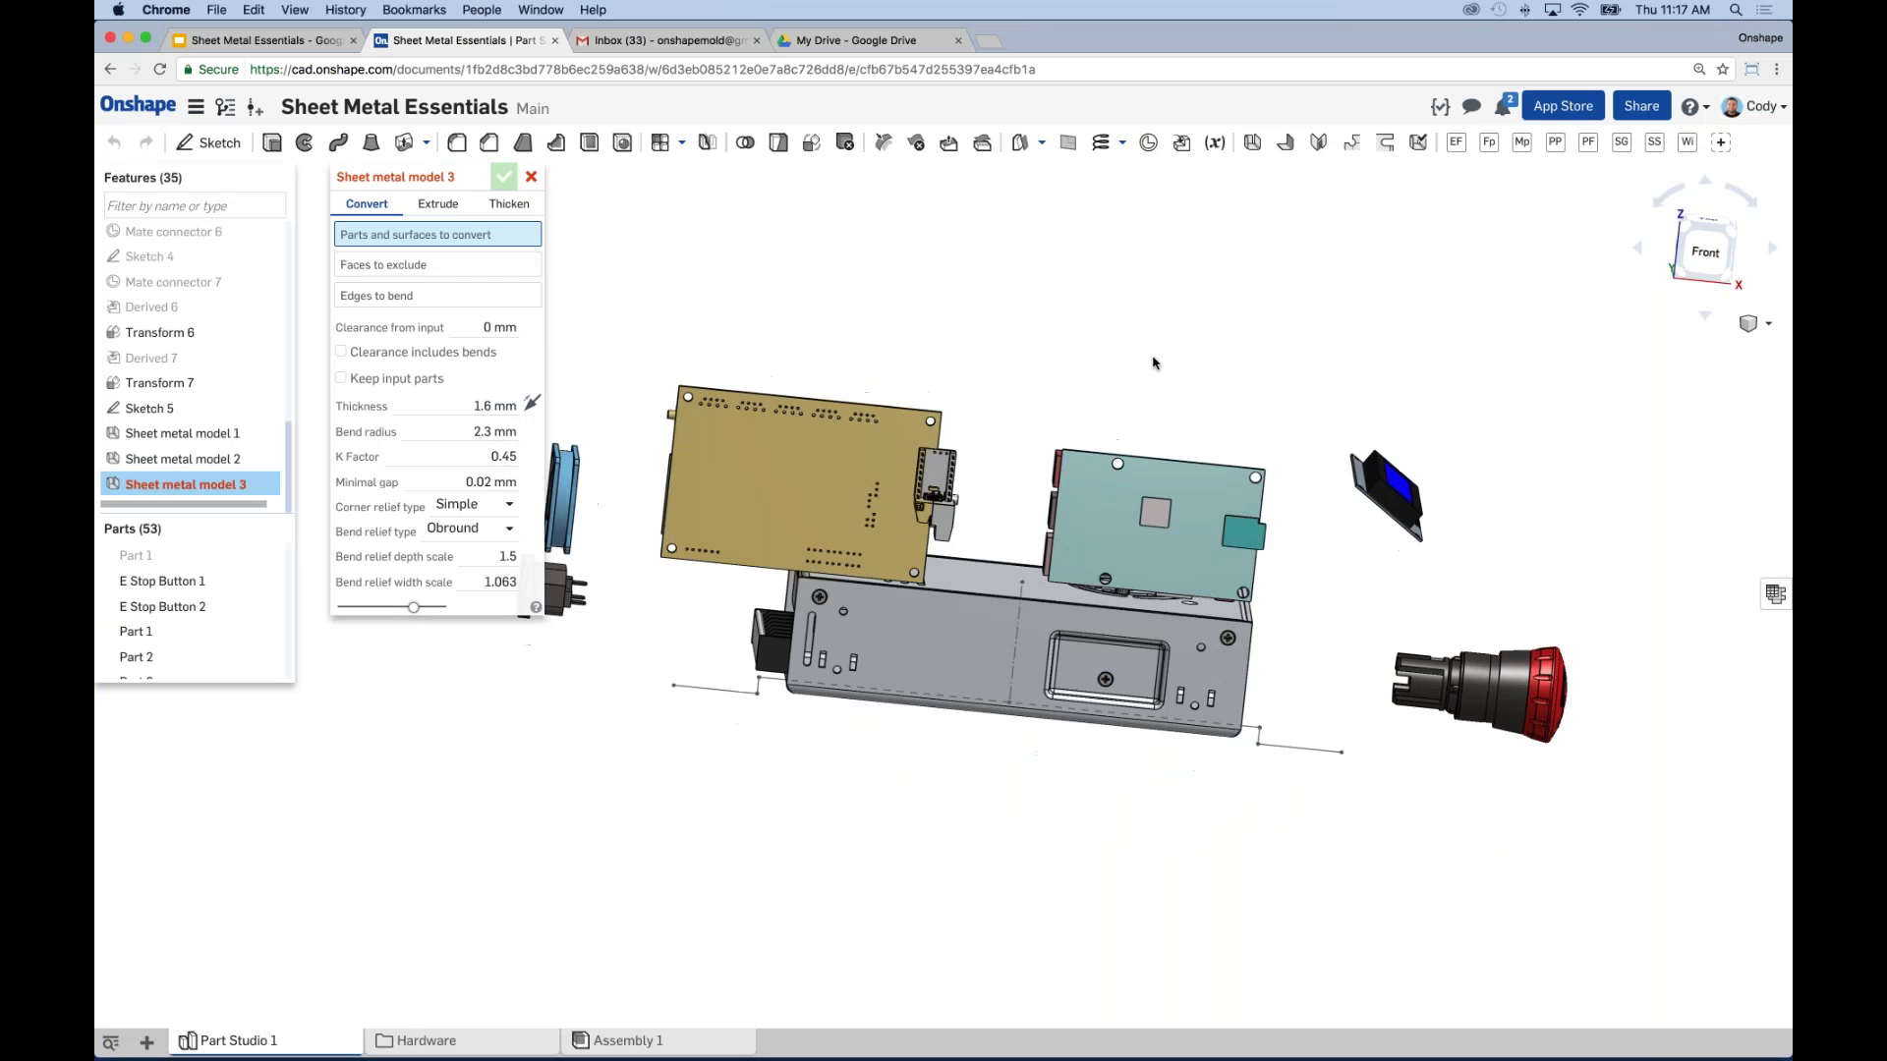
pyautogui.moveTo(388, 176); pyautogui.dragTo(353, 174)
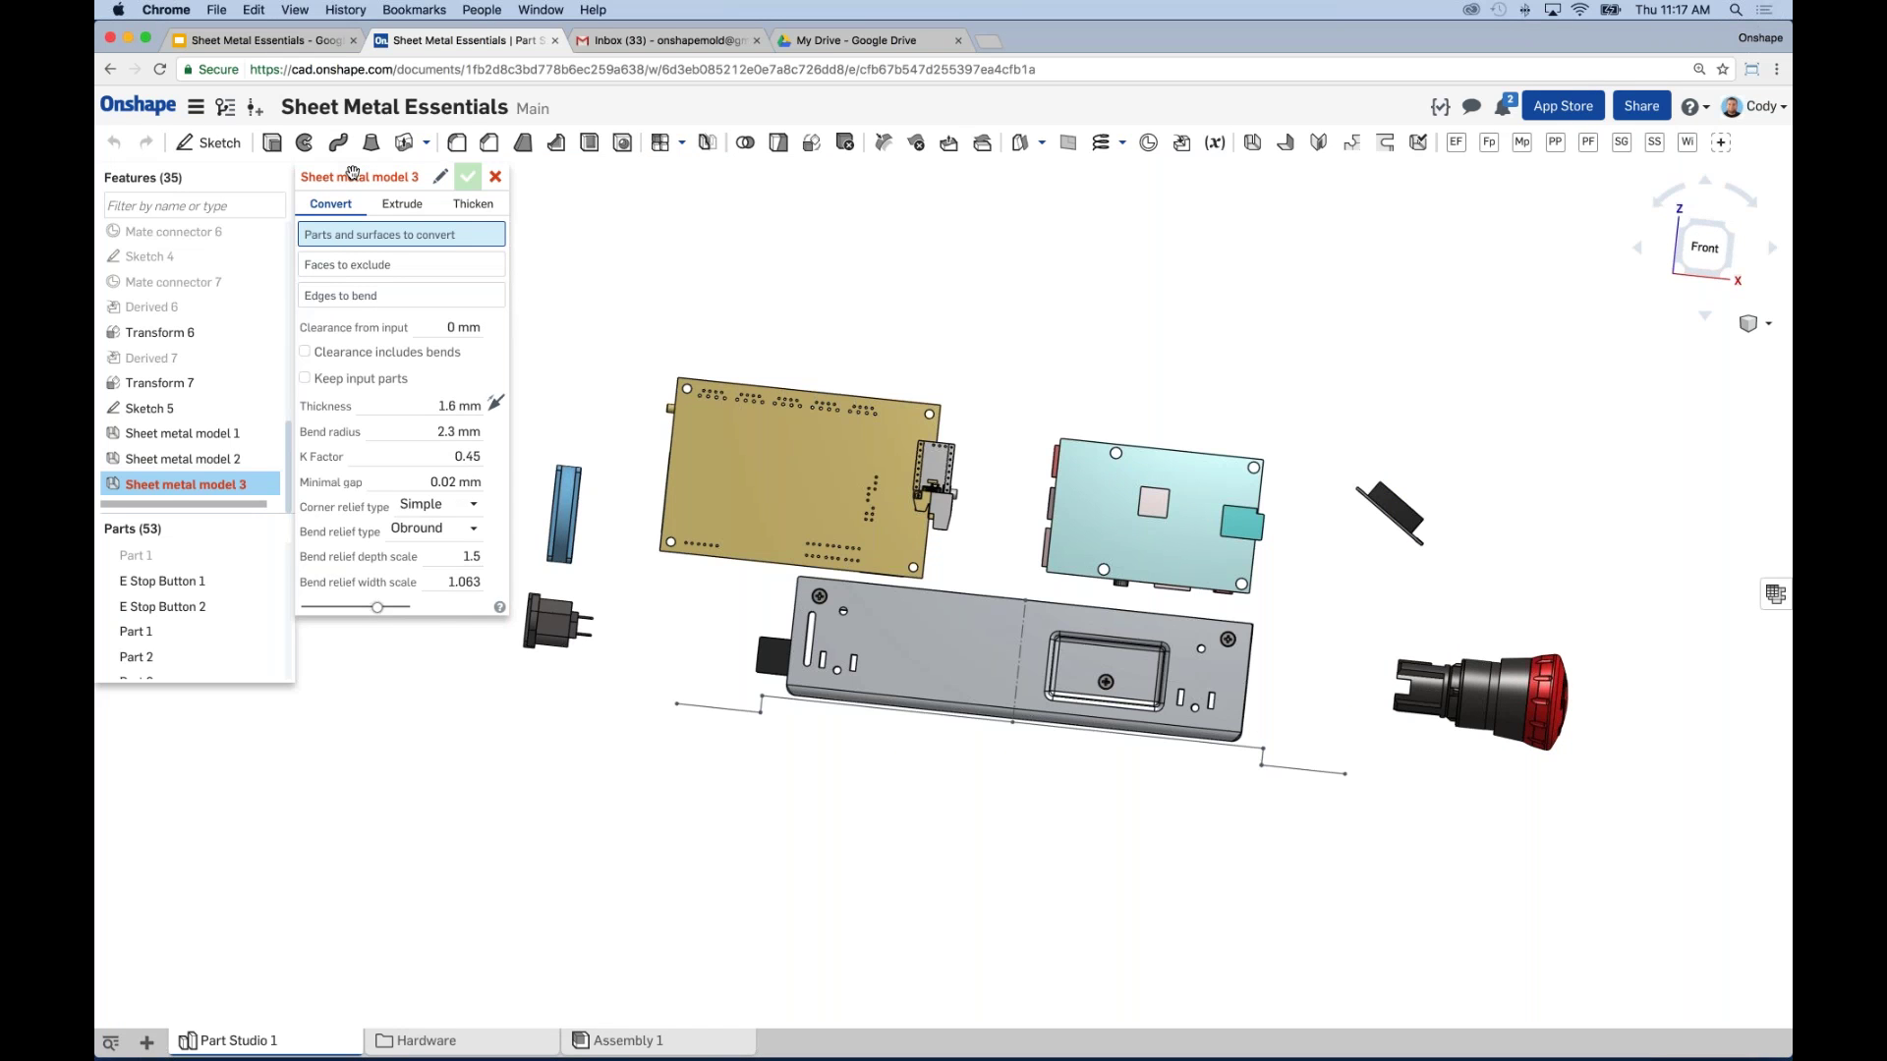
pyautogui.click(399, 207)
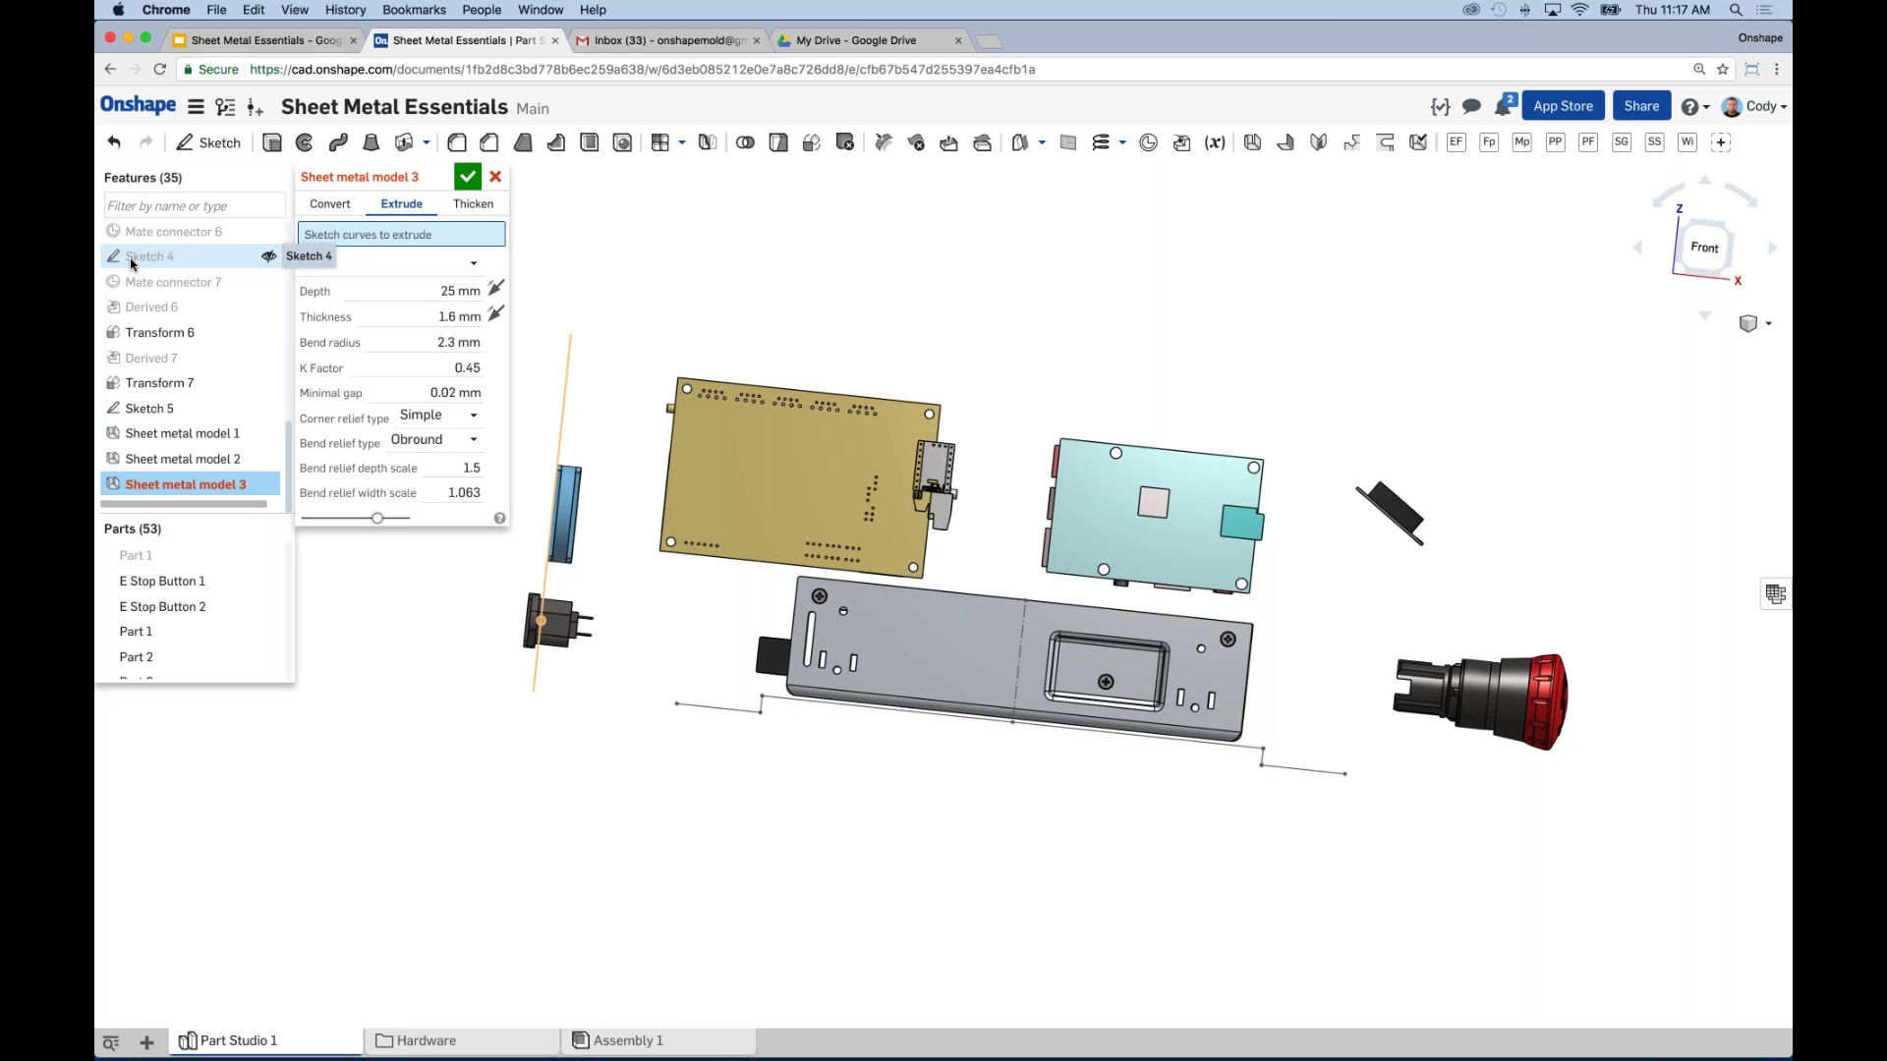
pyautogui.click(171, 409)
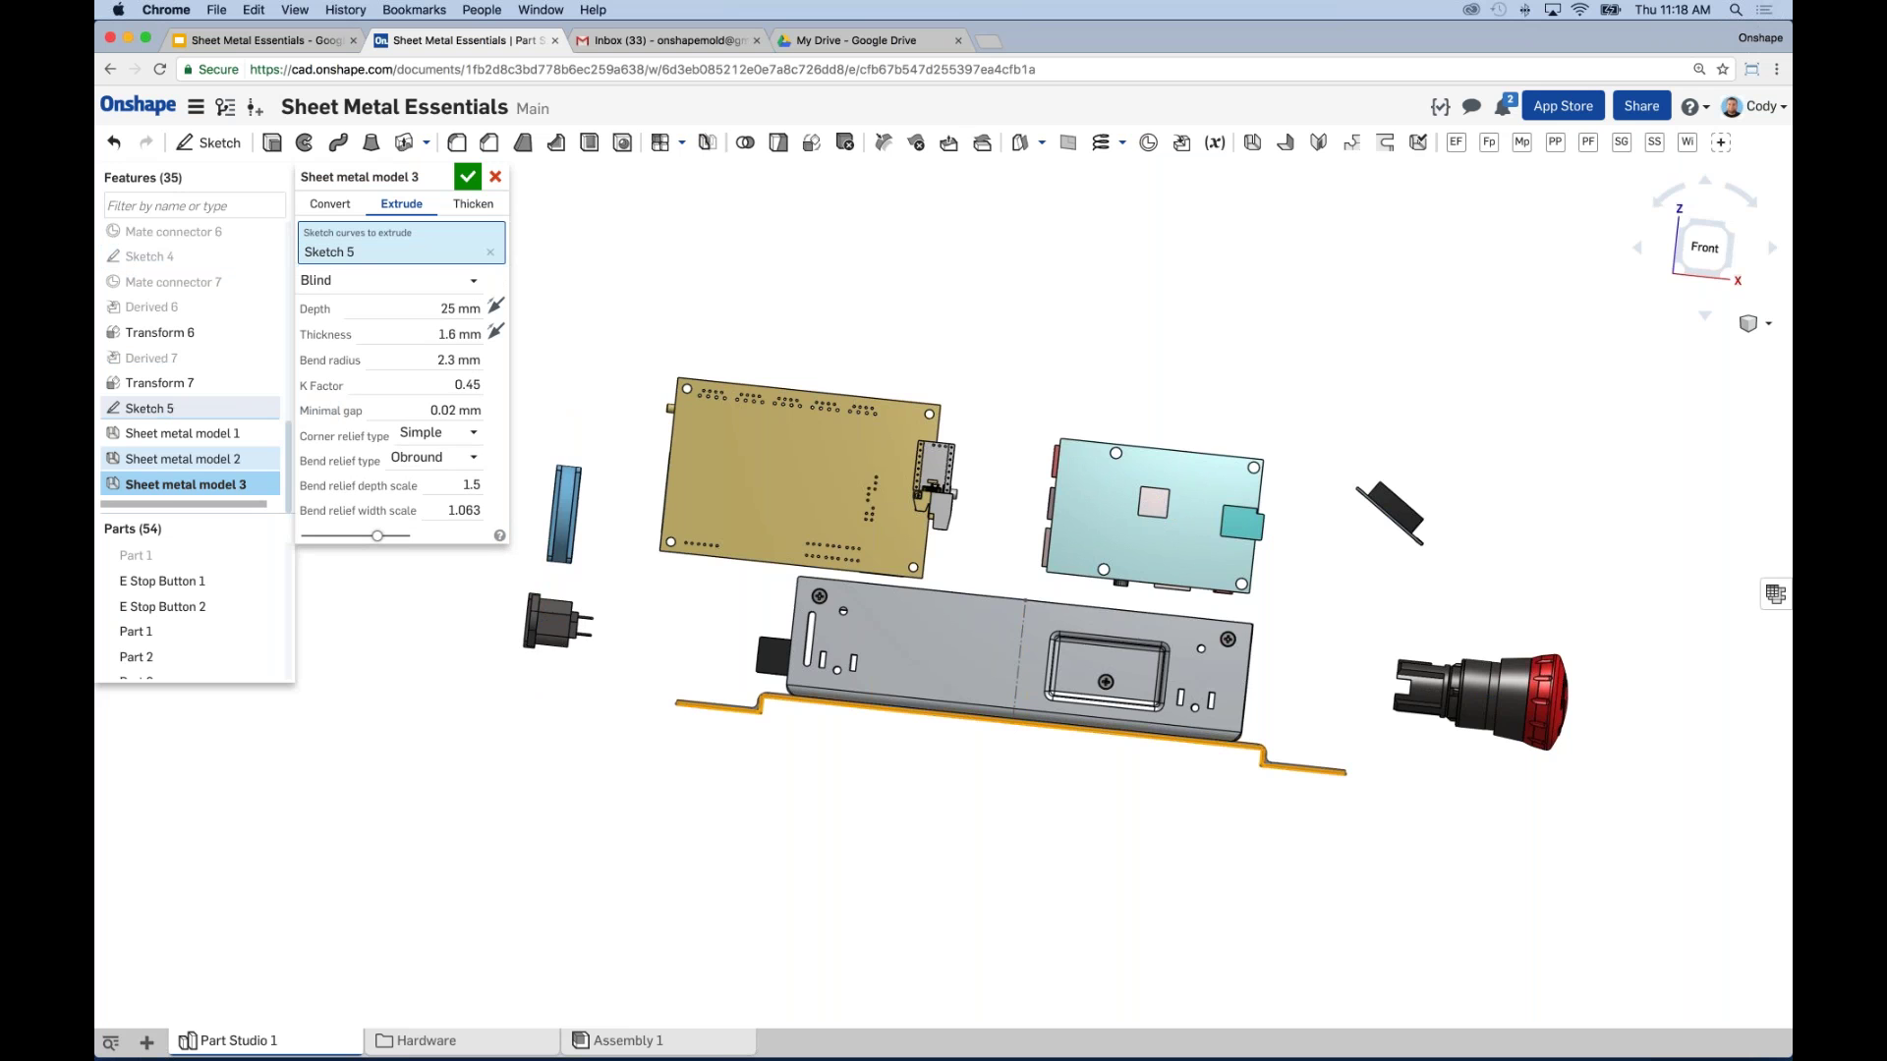
# Step: Inspect the extruded bracket's bends in front view, clear its curve selection, and reselect the whole of Sketch 5
pyautogui.moveTo(648, 771)
pyautogui.mouseDown(button='right')
pyautogui.moveTo(602, 786)
pyautogui.moveTo(612, 771)
pyautogui.mouseUp(button='right')
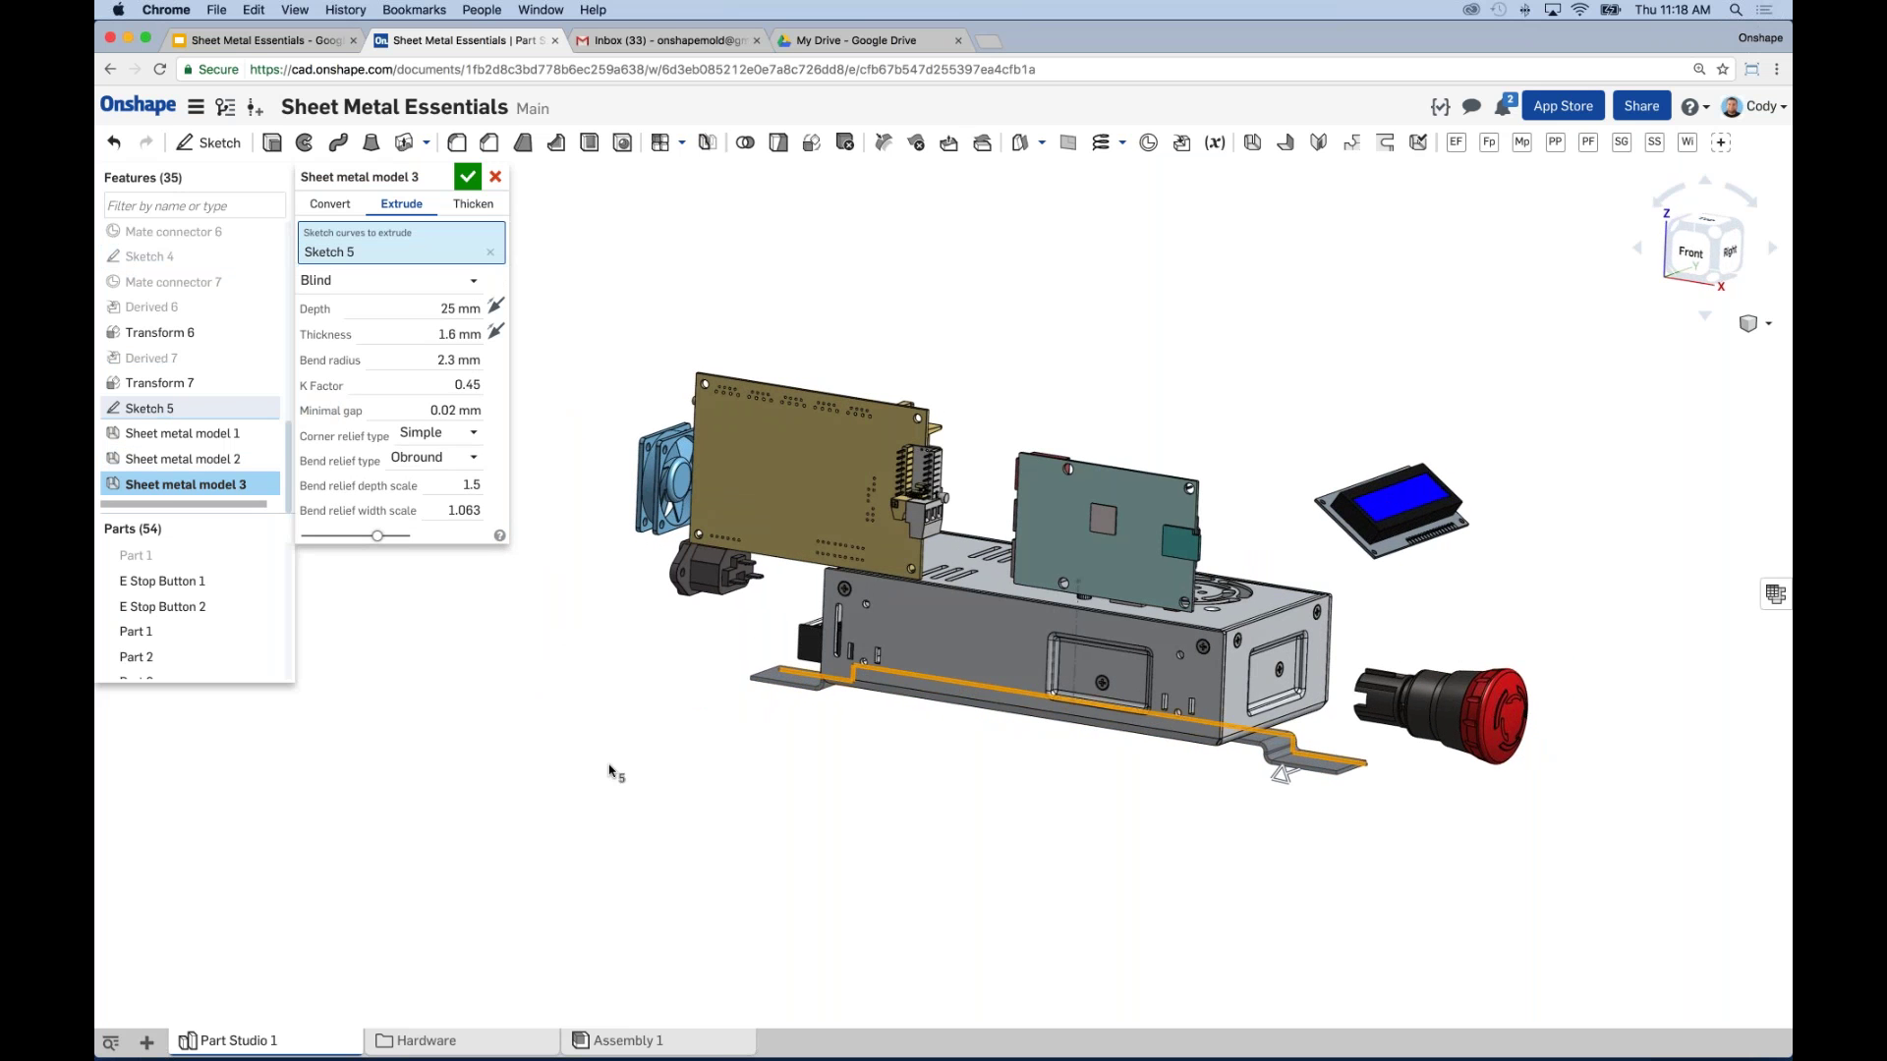
pyautogui.hotkey('shift', '4')
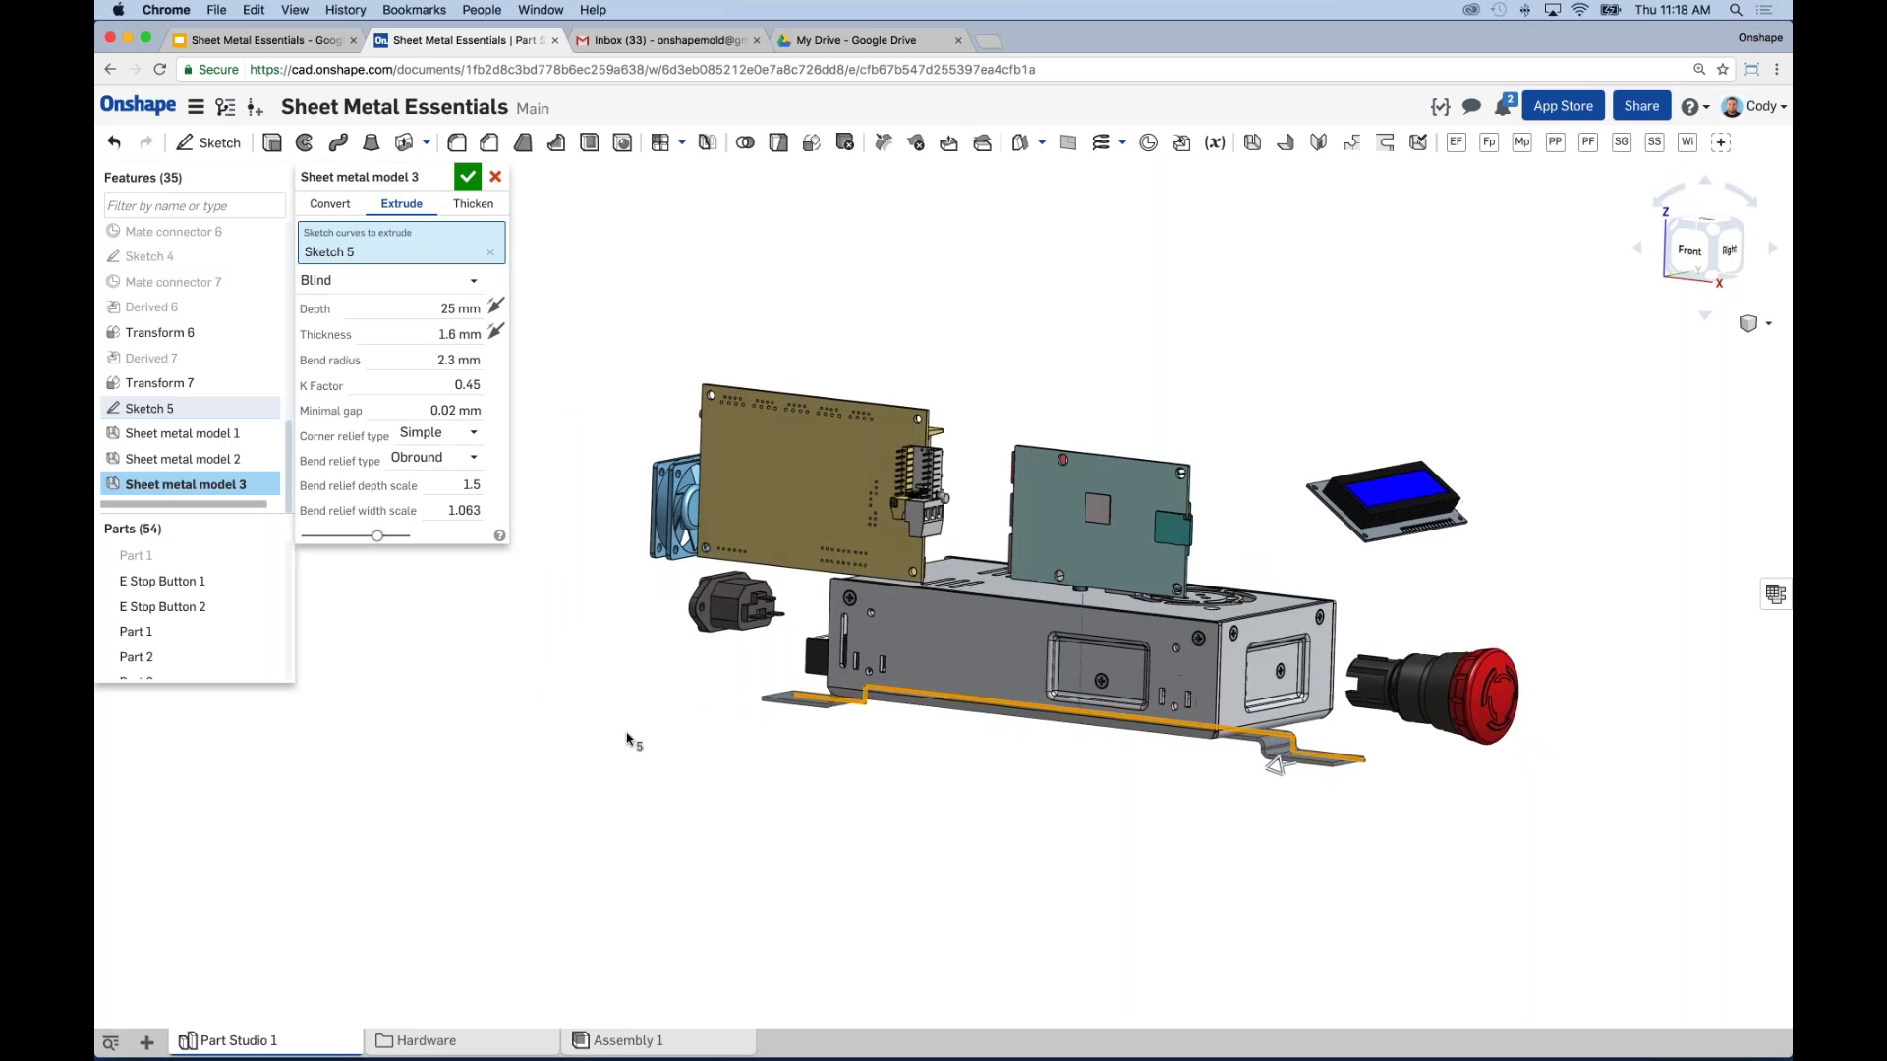
pyautogui.hotkey('shift', '7')
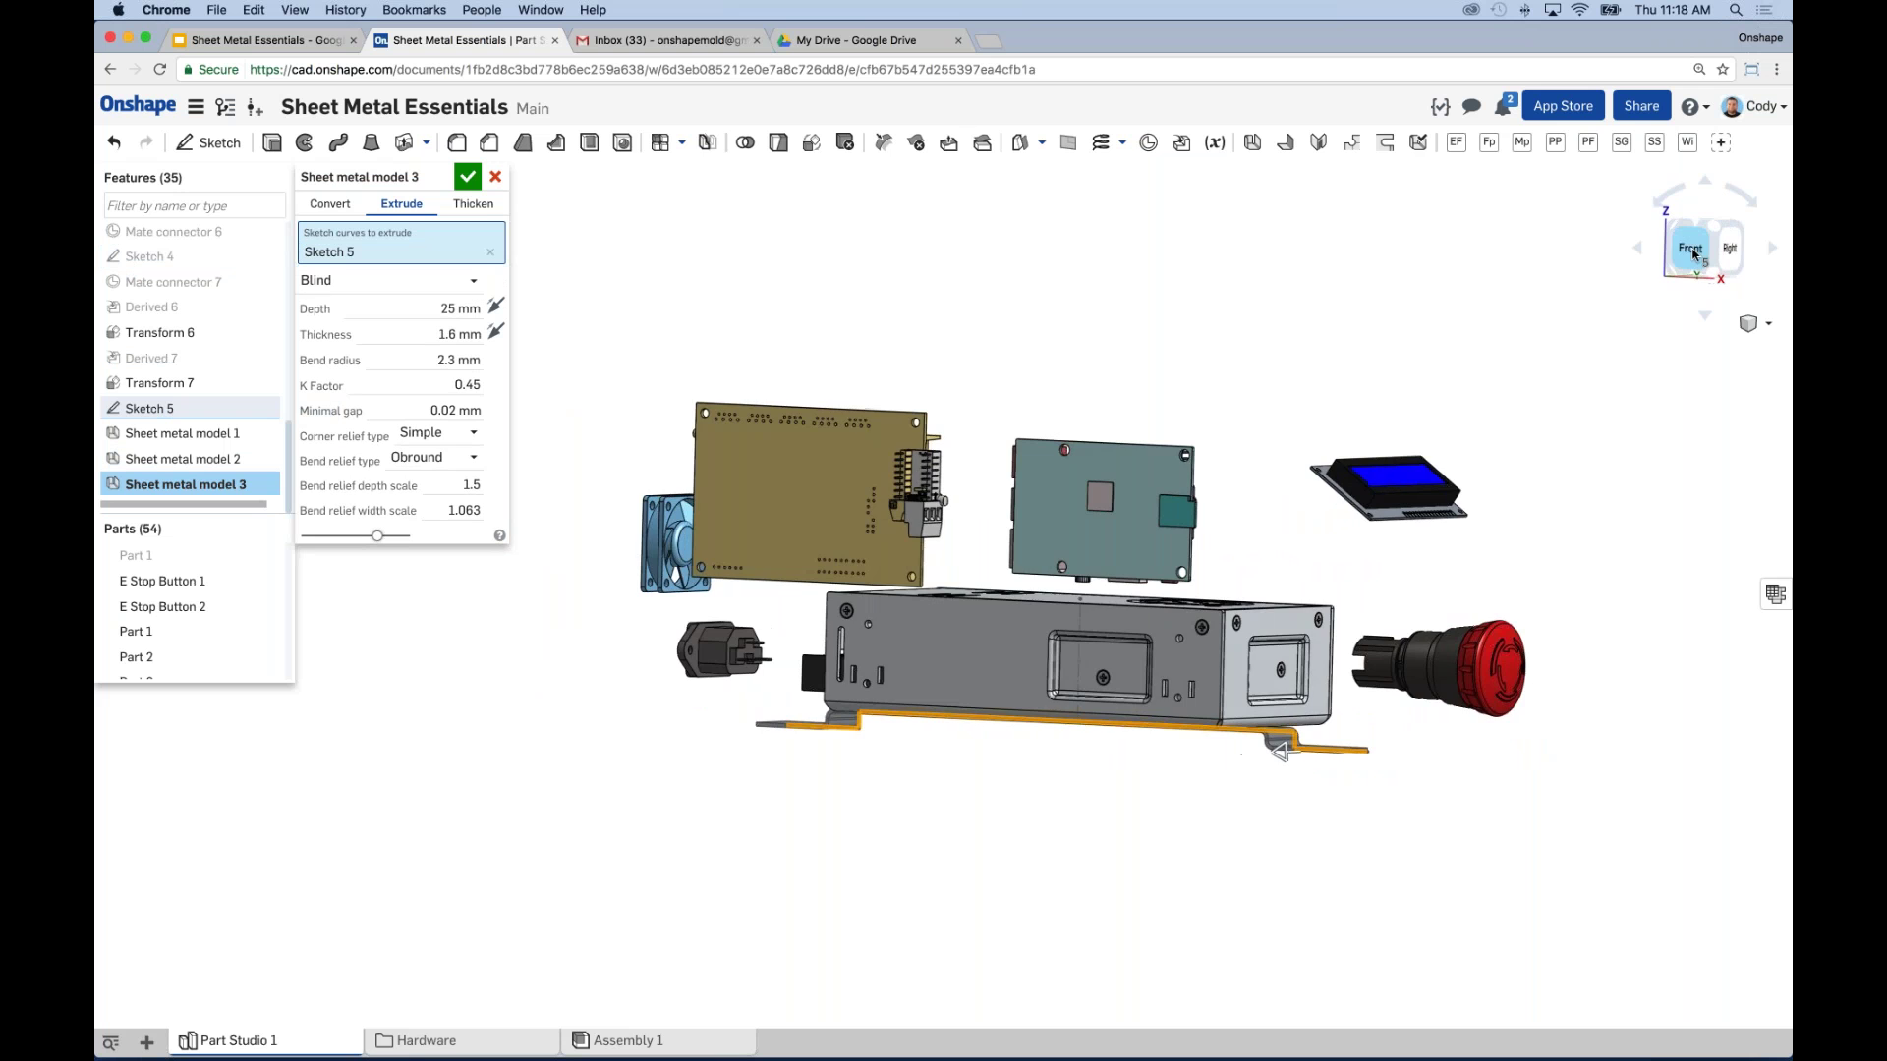
pyautogui.click(1694, 246)
pyautogui.scroll(10, 1278, 688)
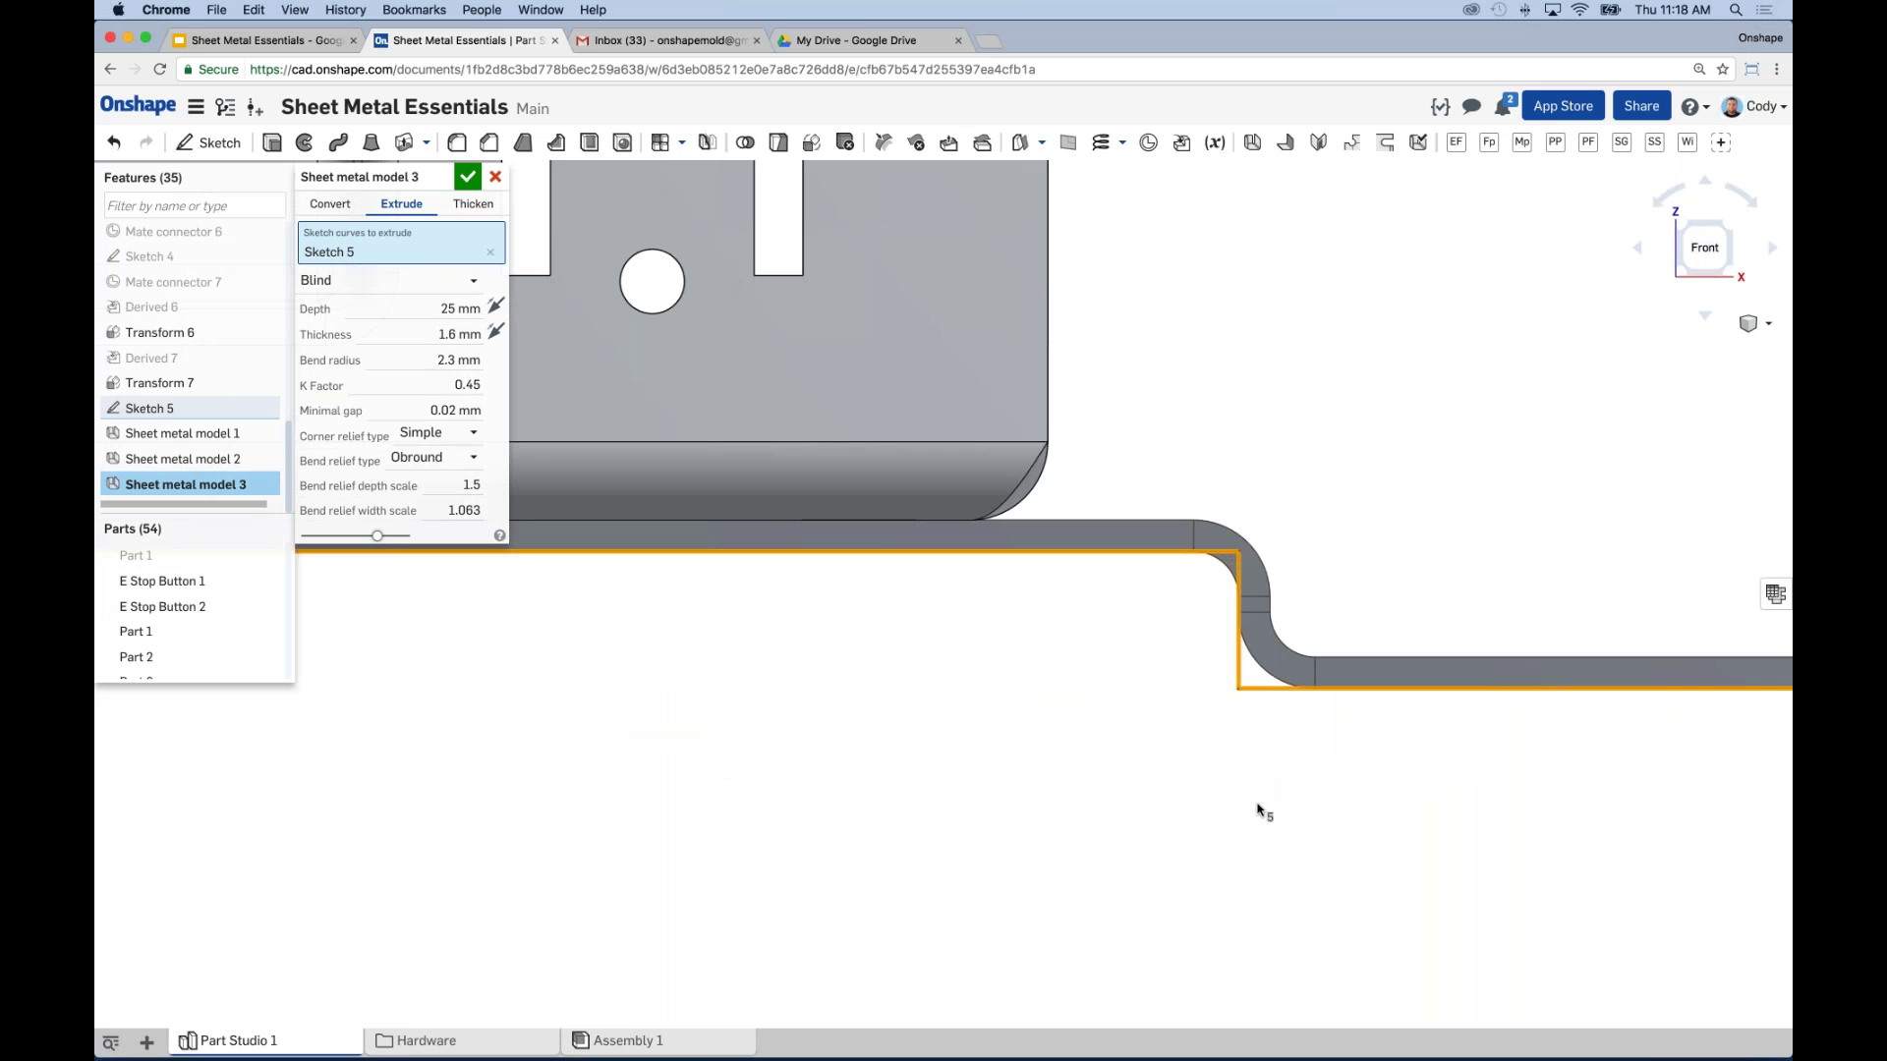
pyautogui.click(490, 251)
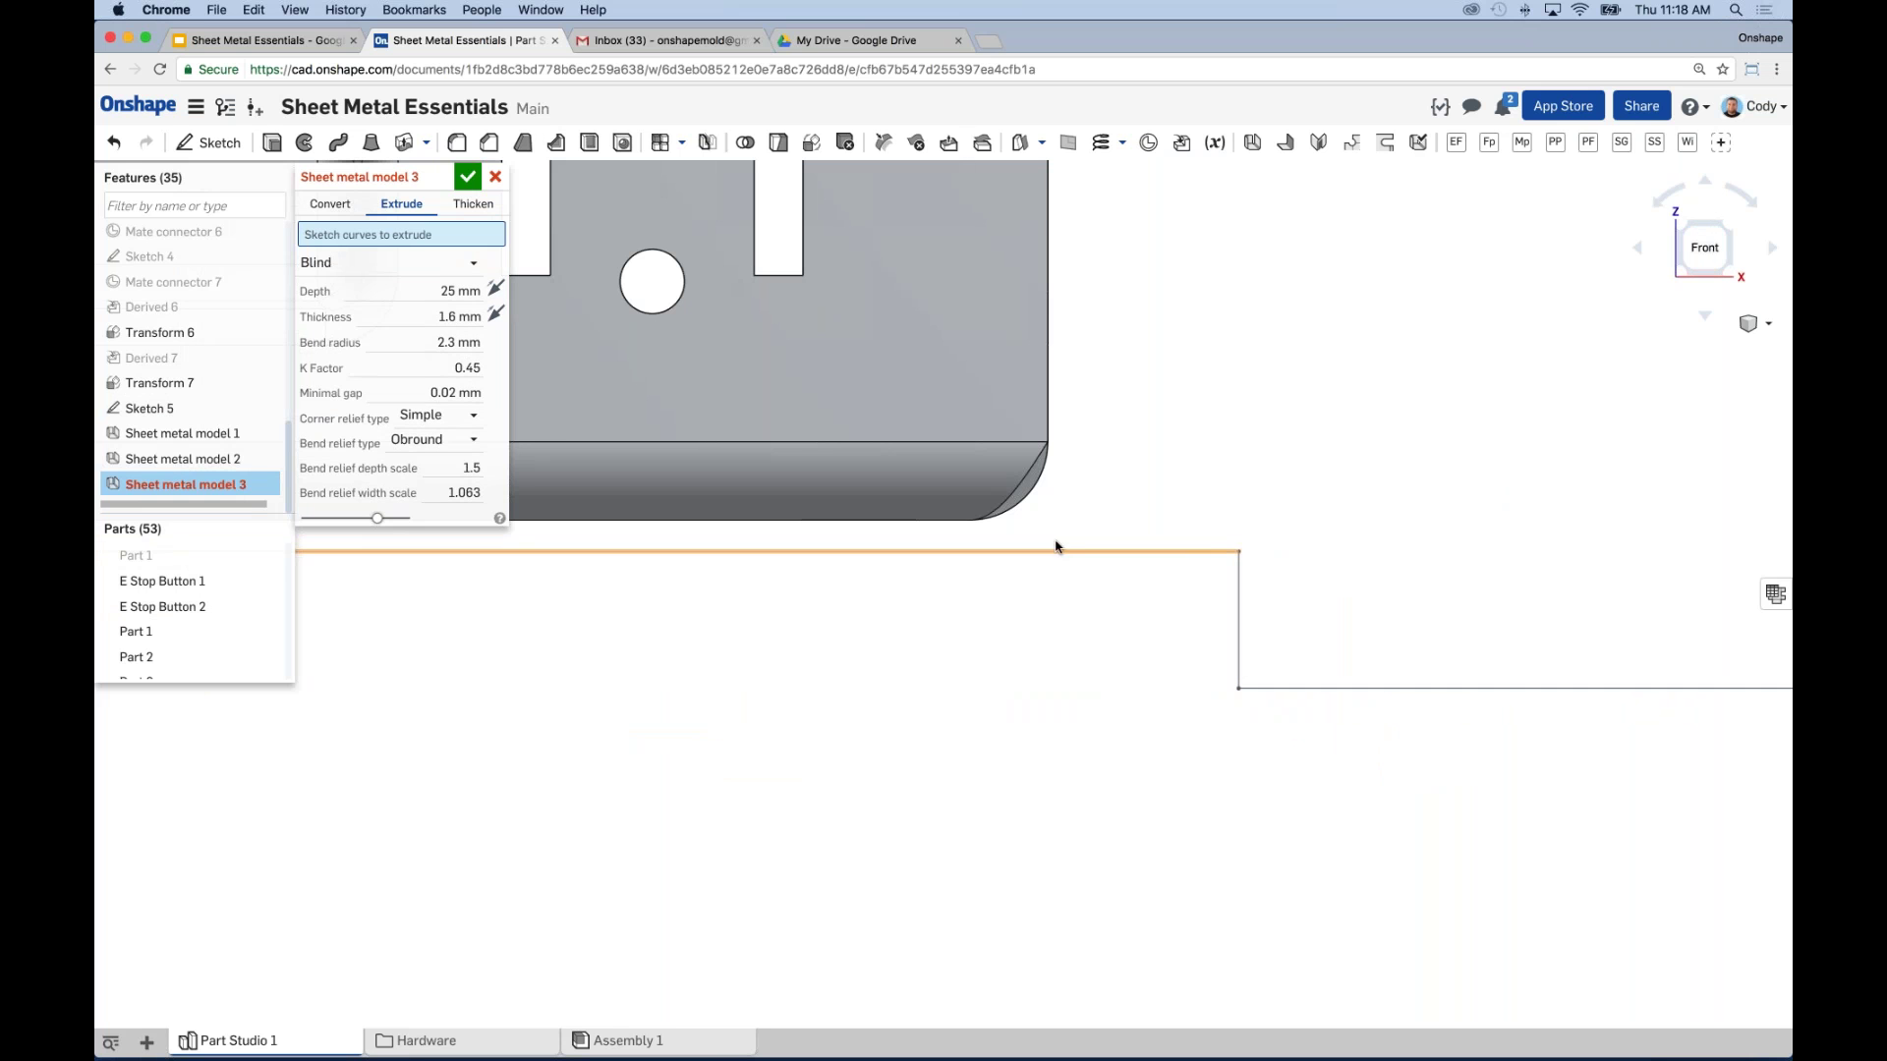
pyautogui.click(150, 408)
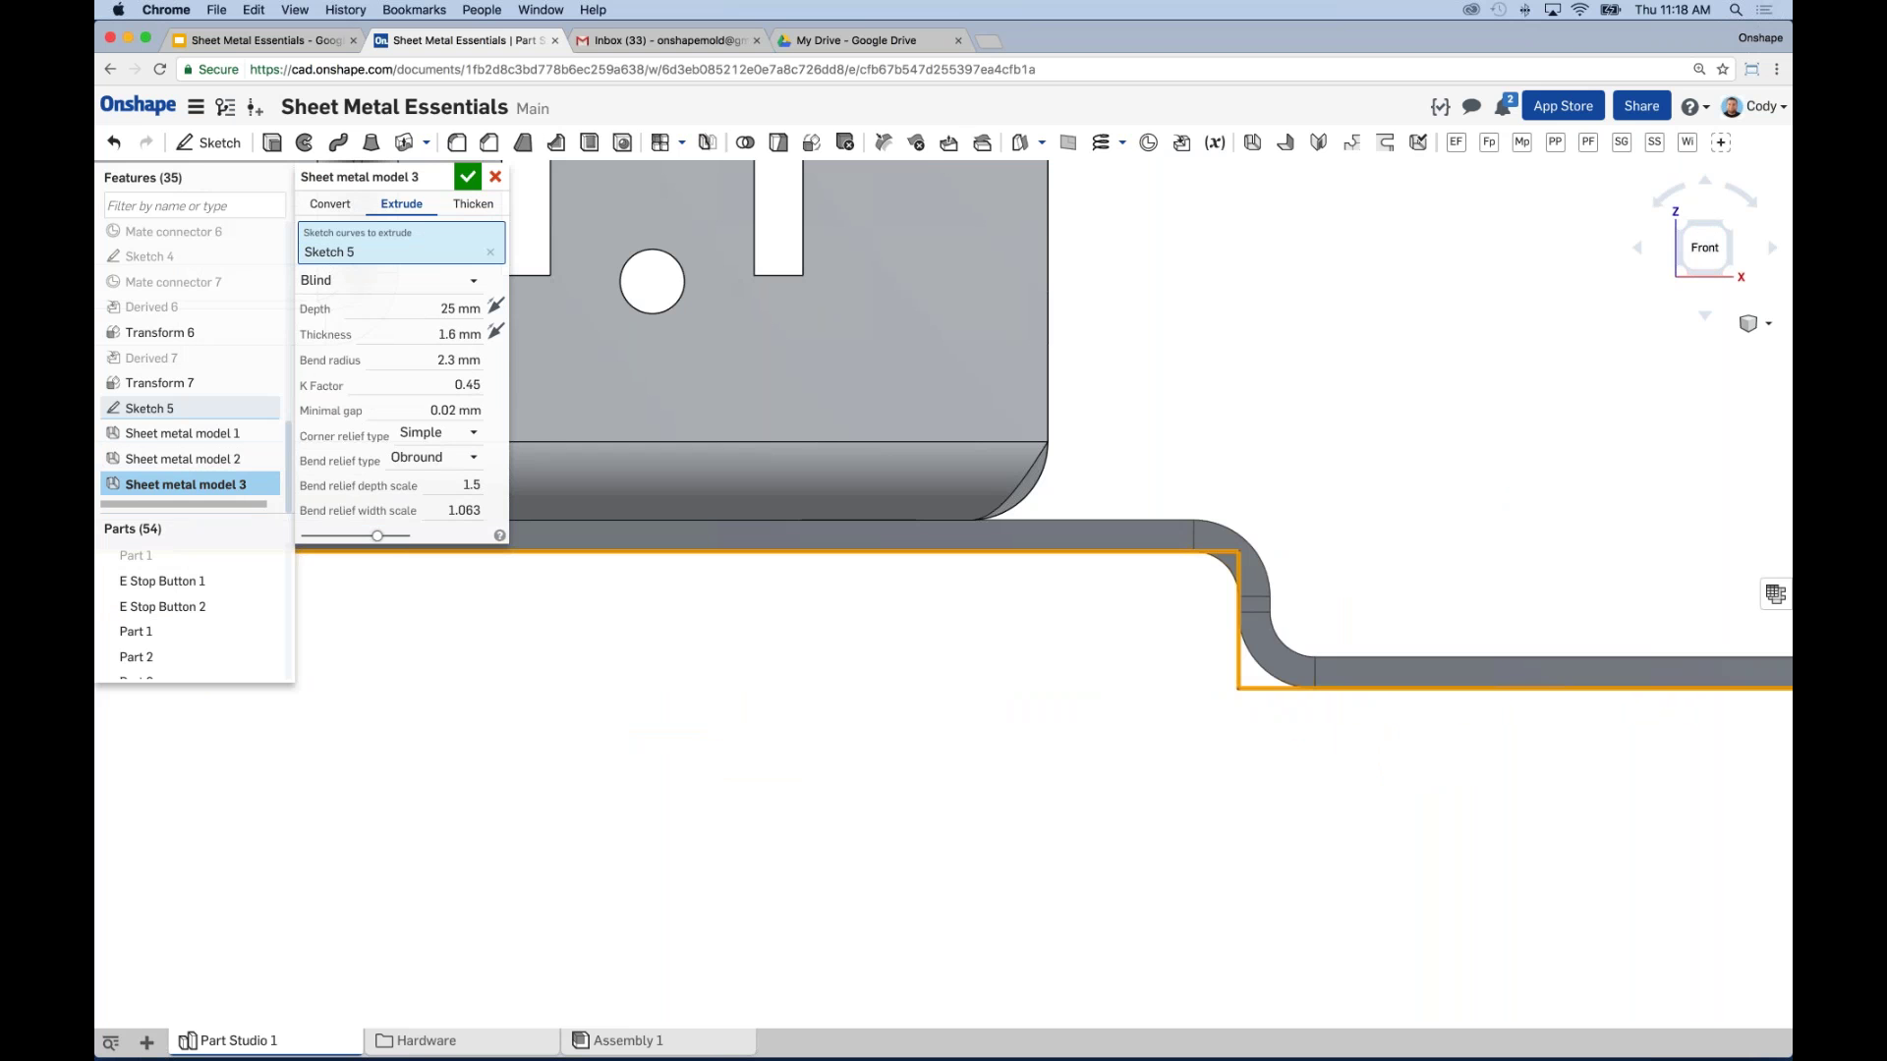
# Step: Make the bracket's sheet metal extrusion Symmetric with a depth of 90 mm
pyautogui.scroll(5, 1104, 839)
pyautogui.scroll(5, 1129, 849)
pyautogui.scroll(5, 1027, 870)
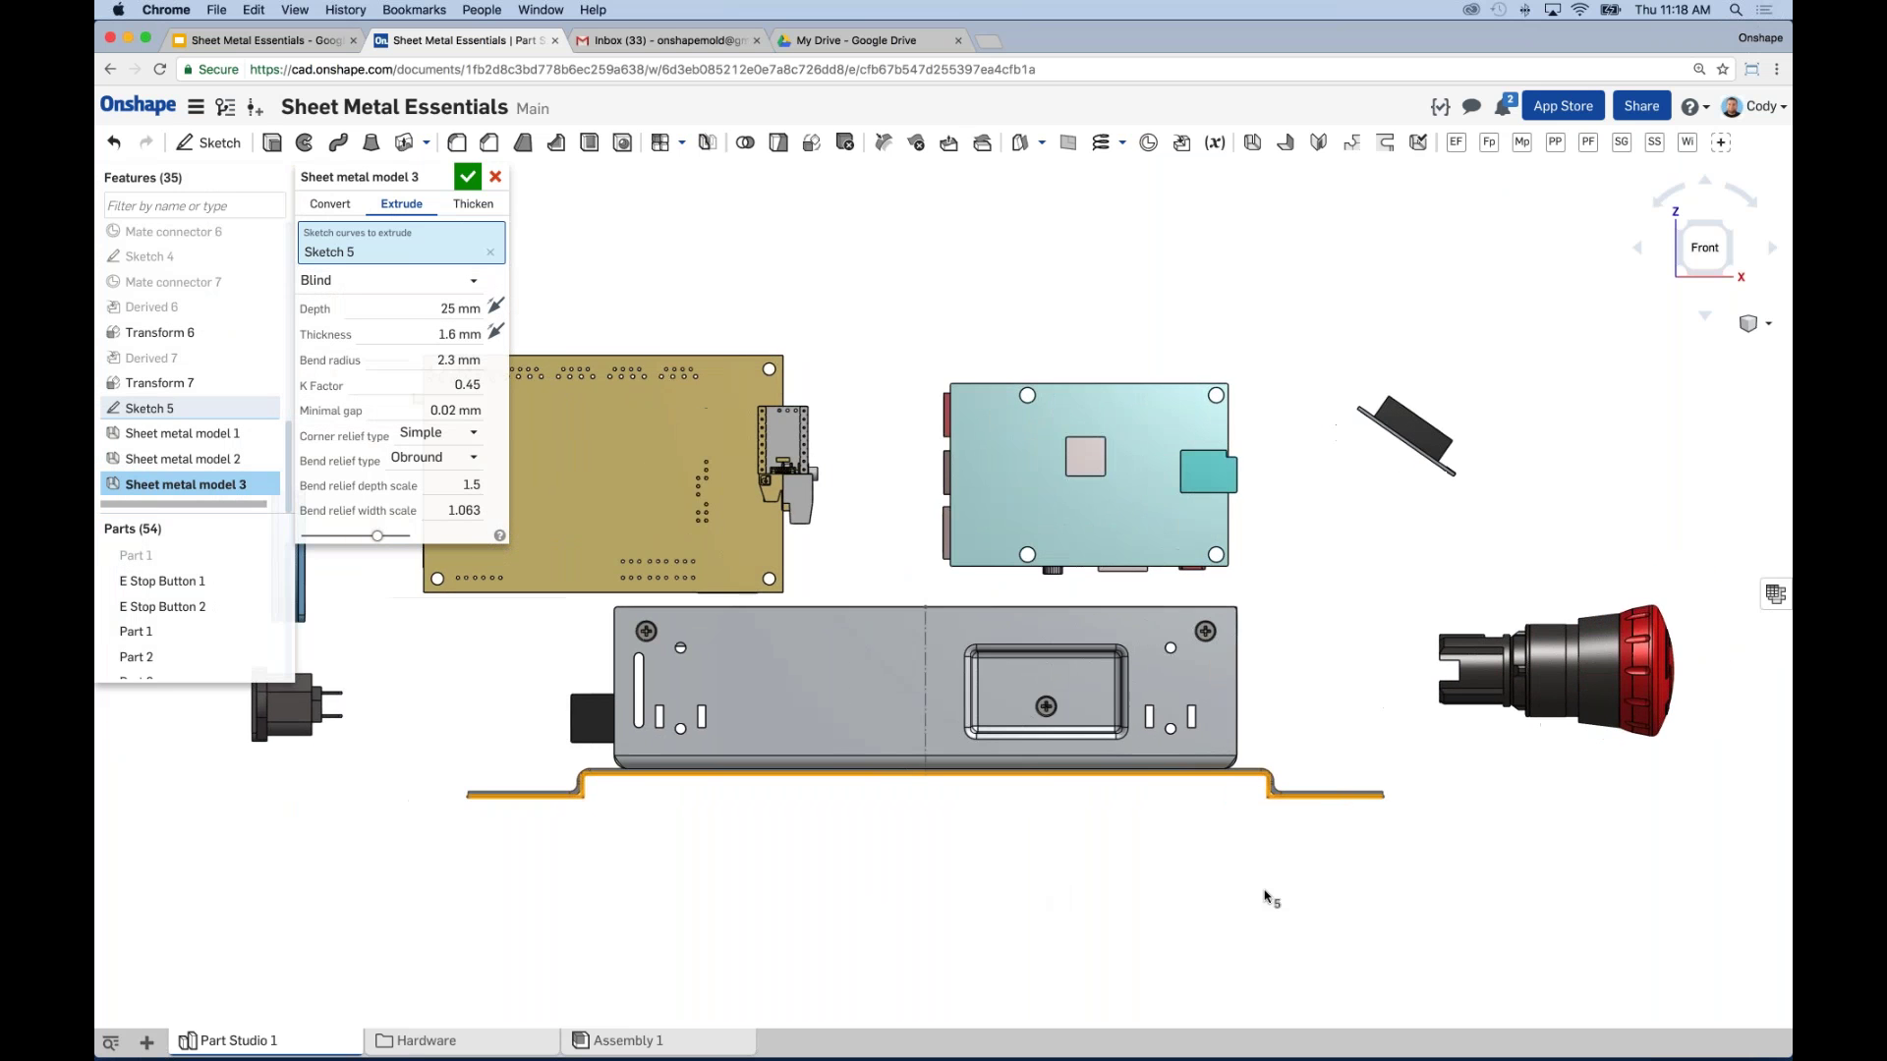
pyautogui.scroll(5, 1265, 895)
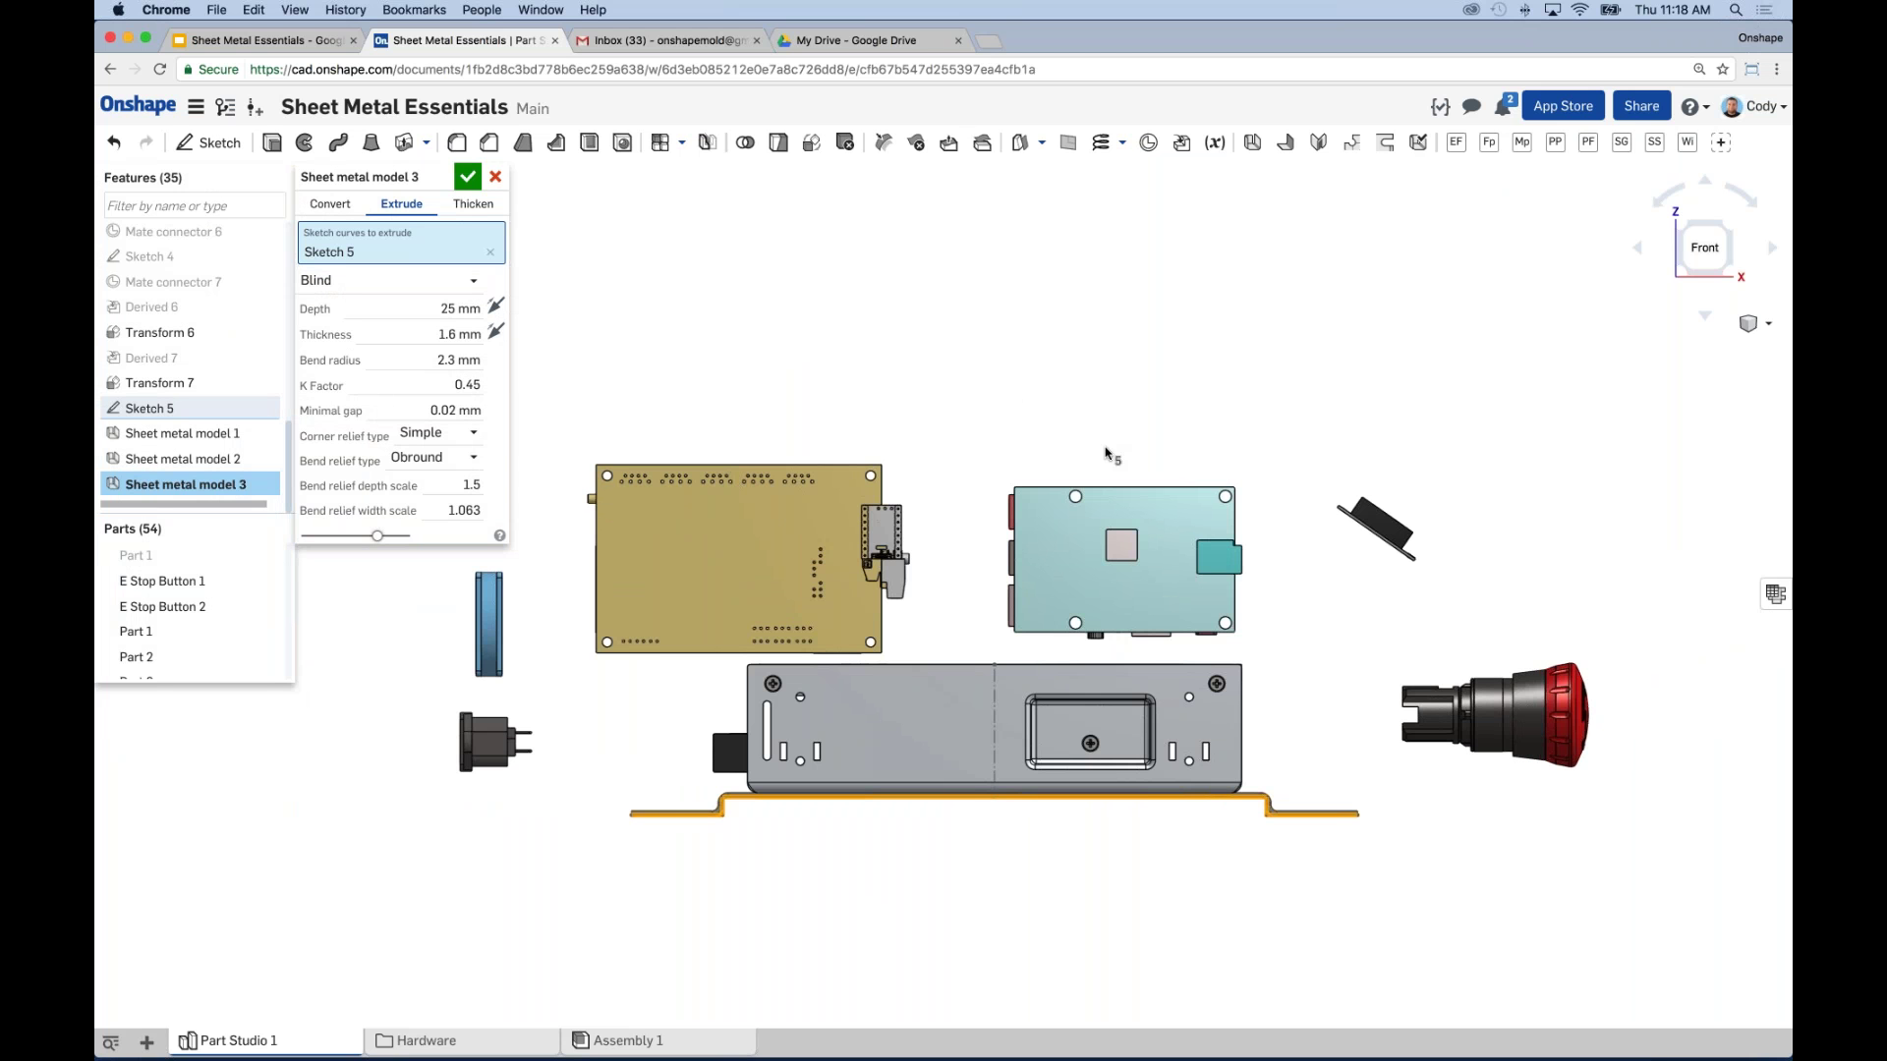
pyautogui.press('Left')
pyautogui.press('Left')
pyautogui.press('Left')
pyautogui.press('Up')
pyautogui.press('Up')
pyautogui.press('Up')
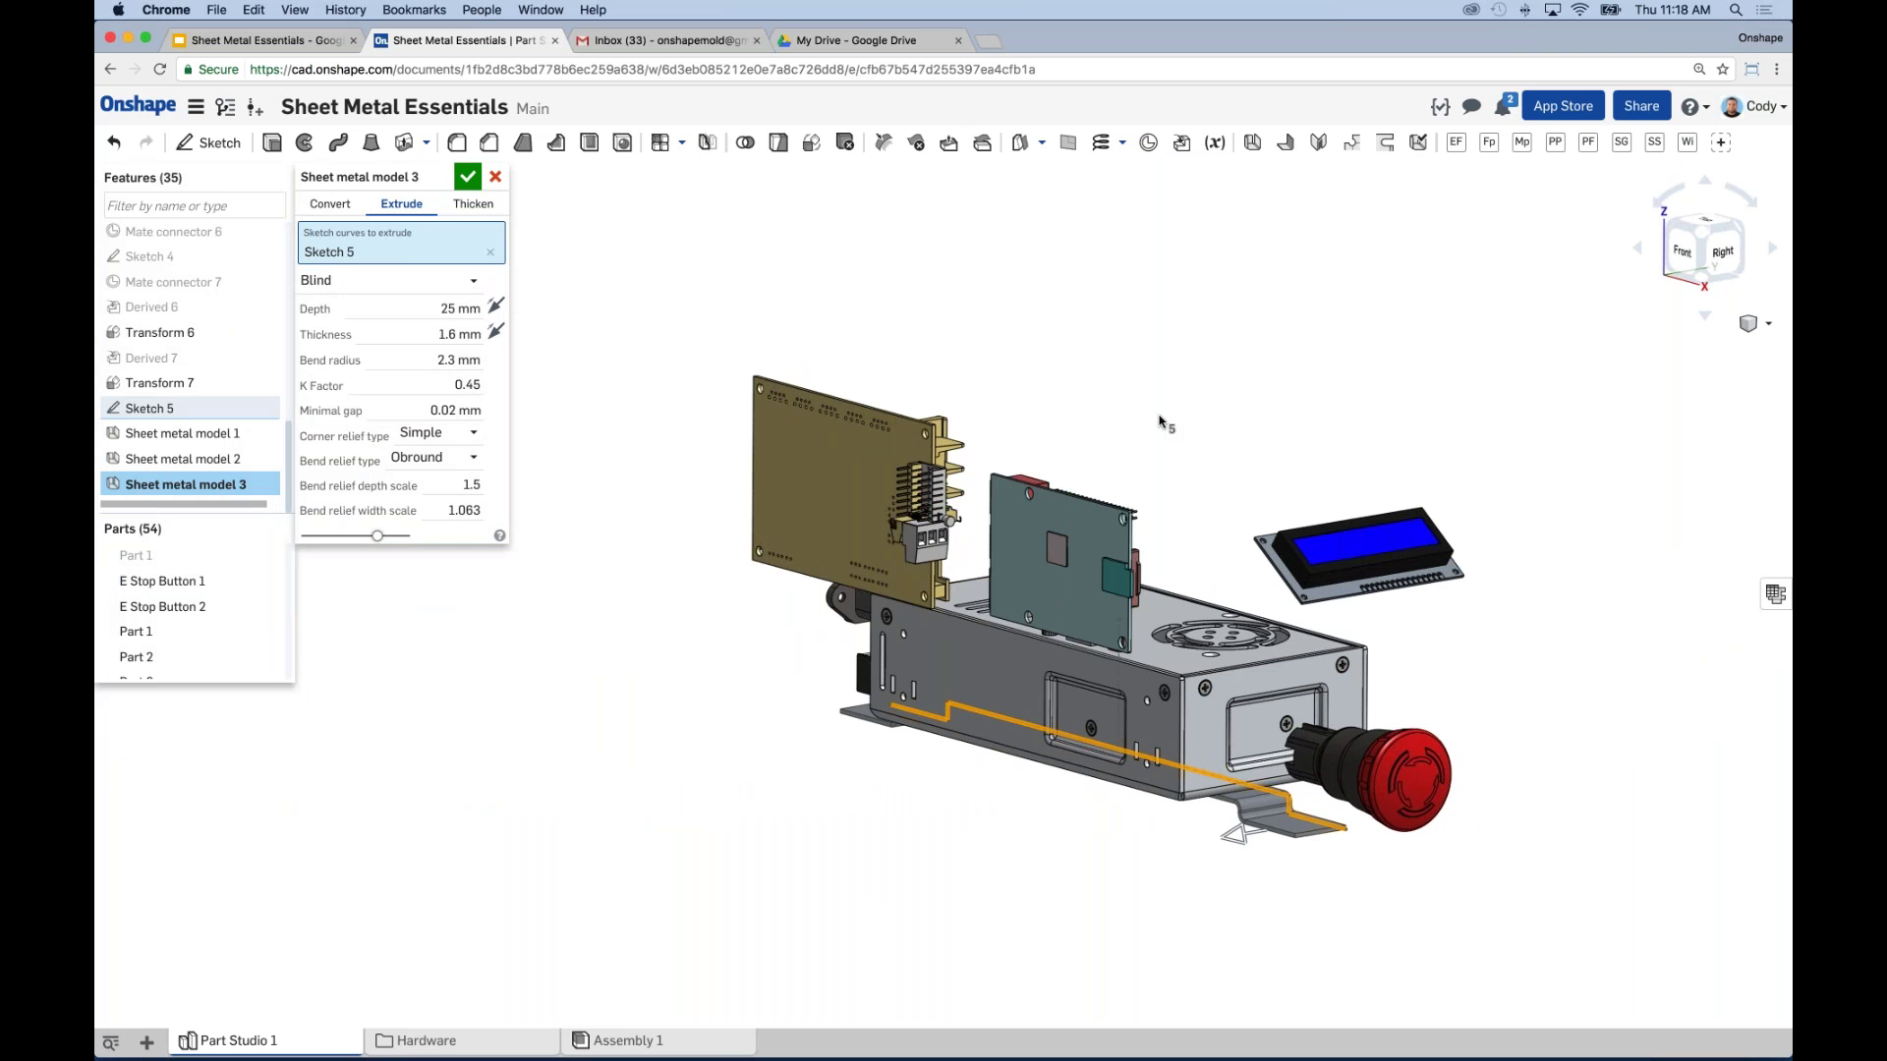
pyautogui.click(432, 281)
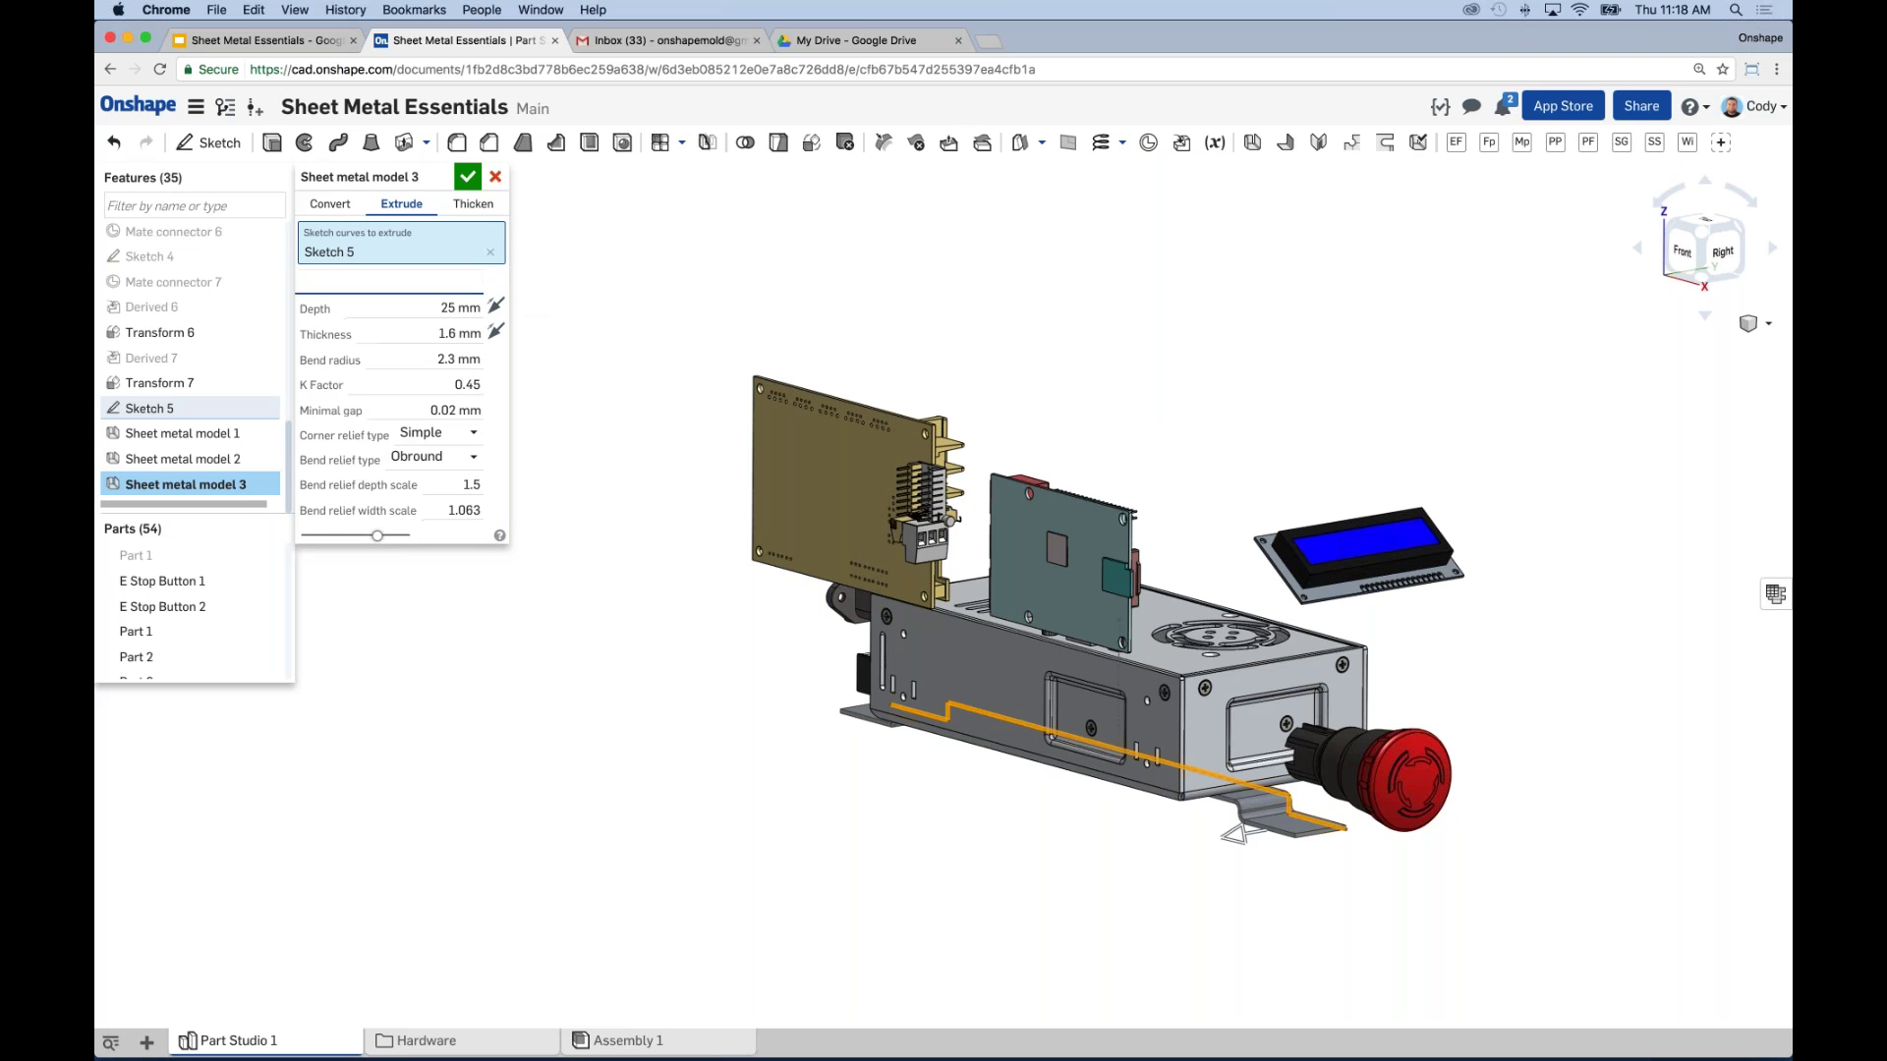
pyautogui.click(384, 335)
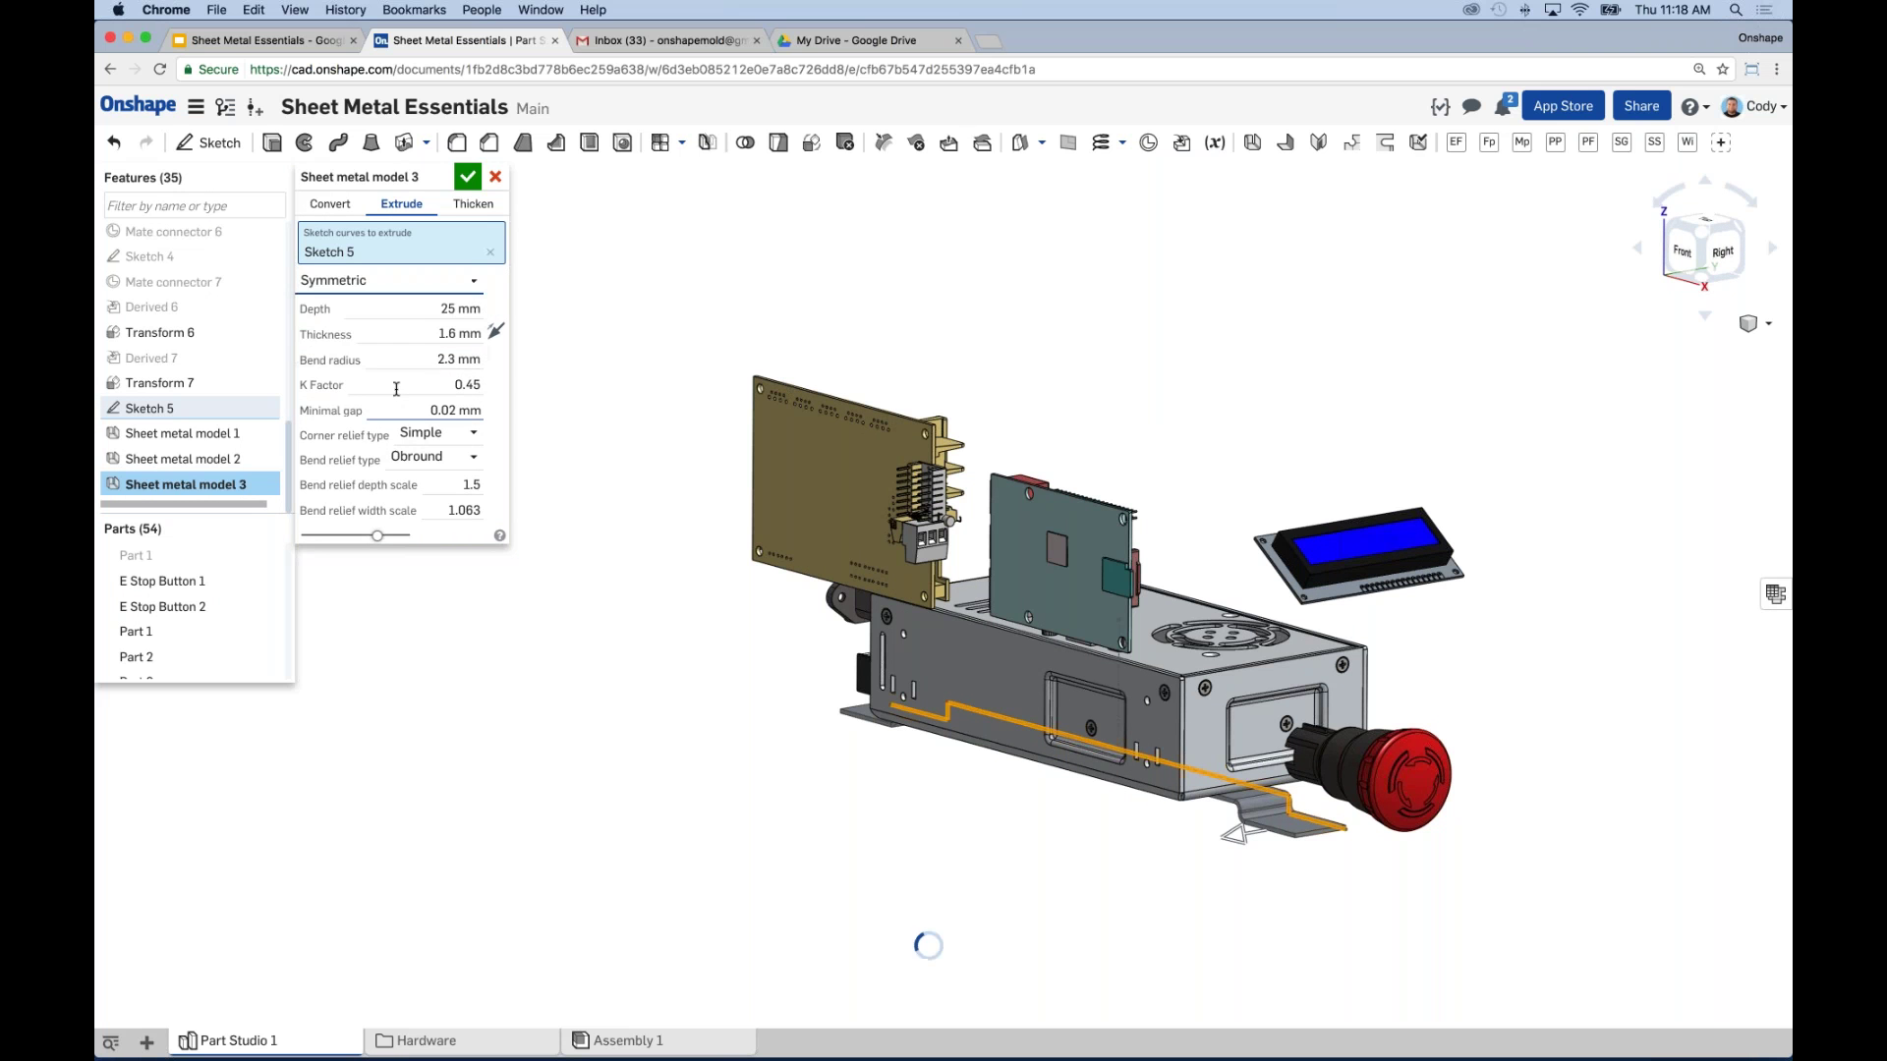
pyautogui.click(400, 308)
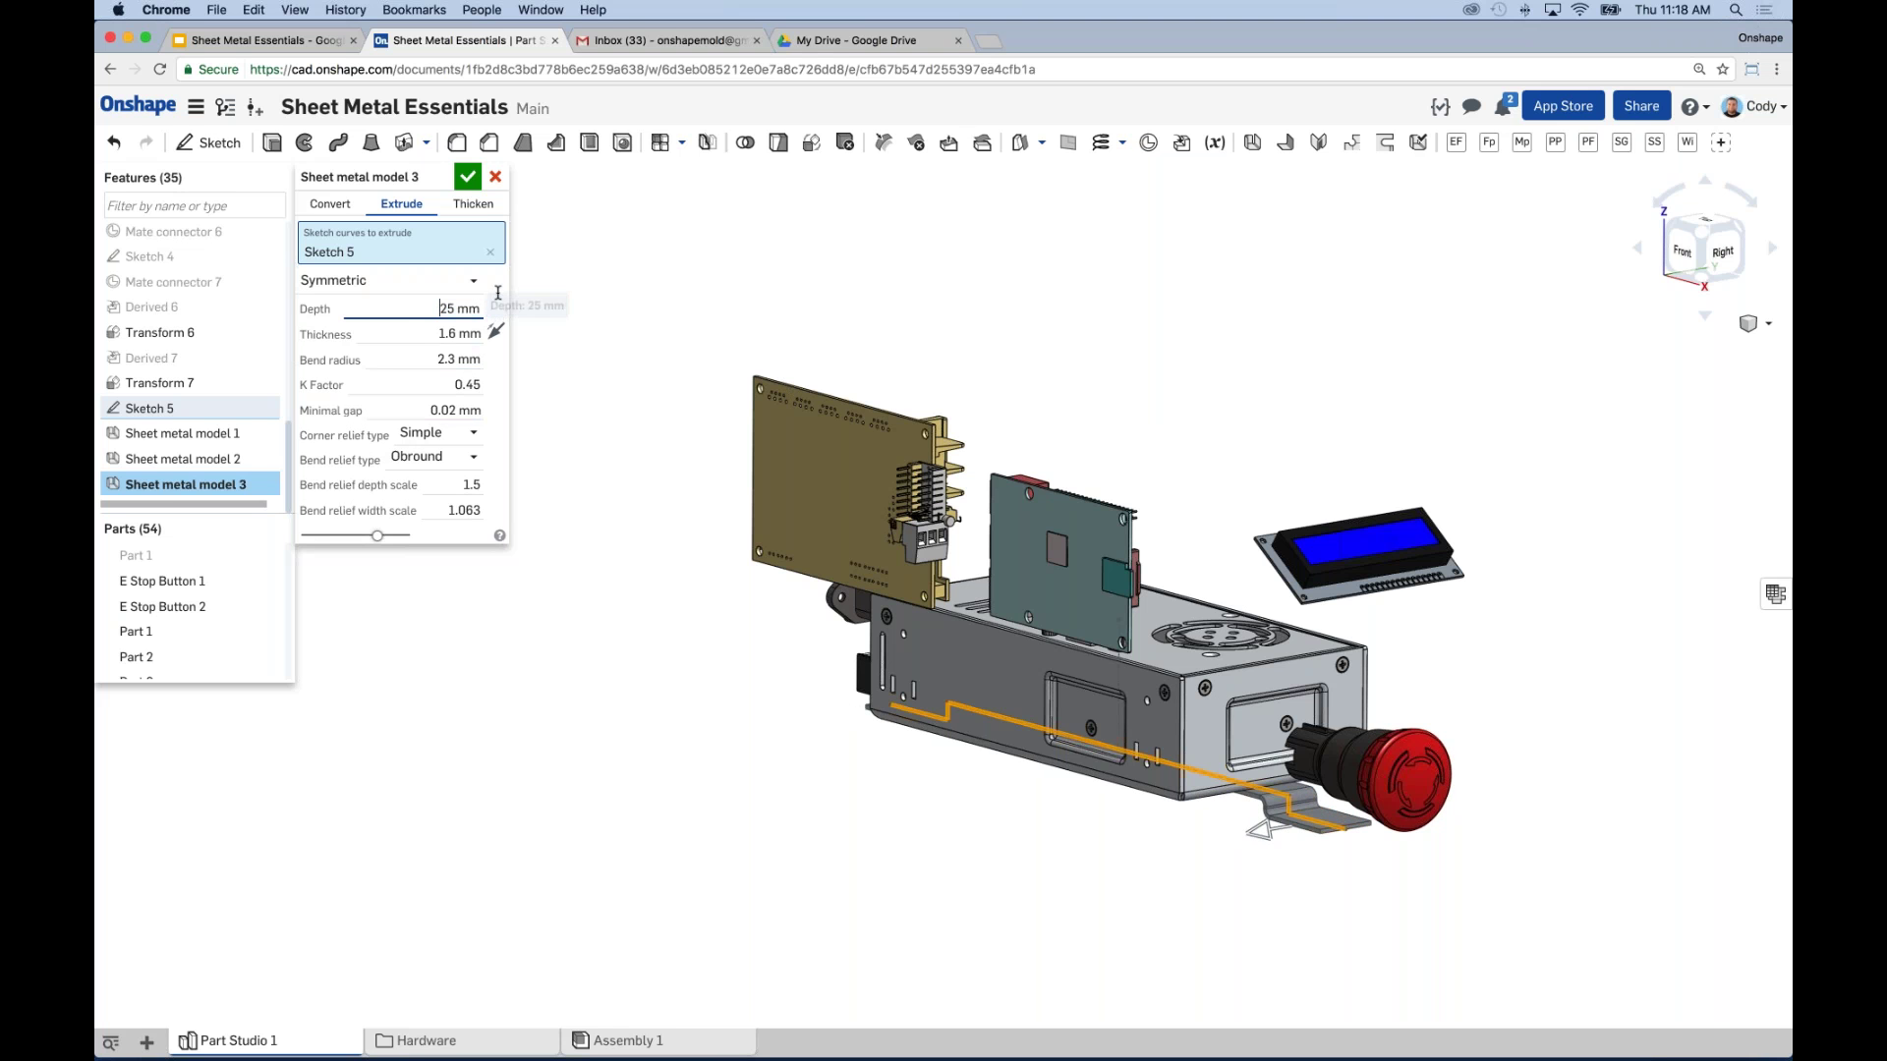
pyautogui.moveTo(440, 309); pyautogui.dragTo(494, 313)
pyautogui.write('90')
pyautogui.press('Return')
# Step: Review the bend radius and K Factor settings, and accept the extruded sheet metal bracket
pyautogui.moveTo(654, 616); pyautogui.dragTo(553, 455, button='right')
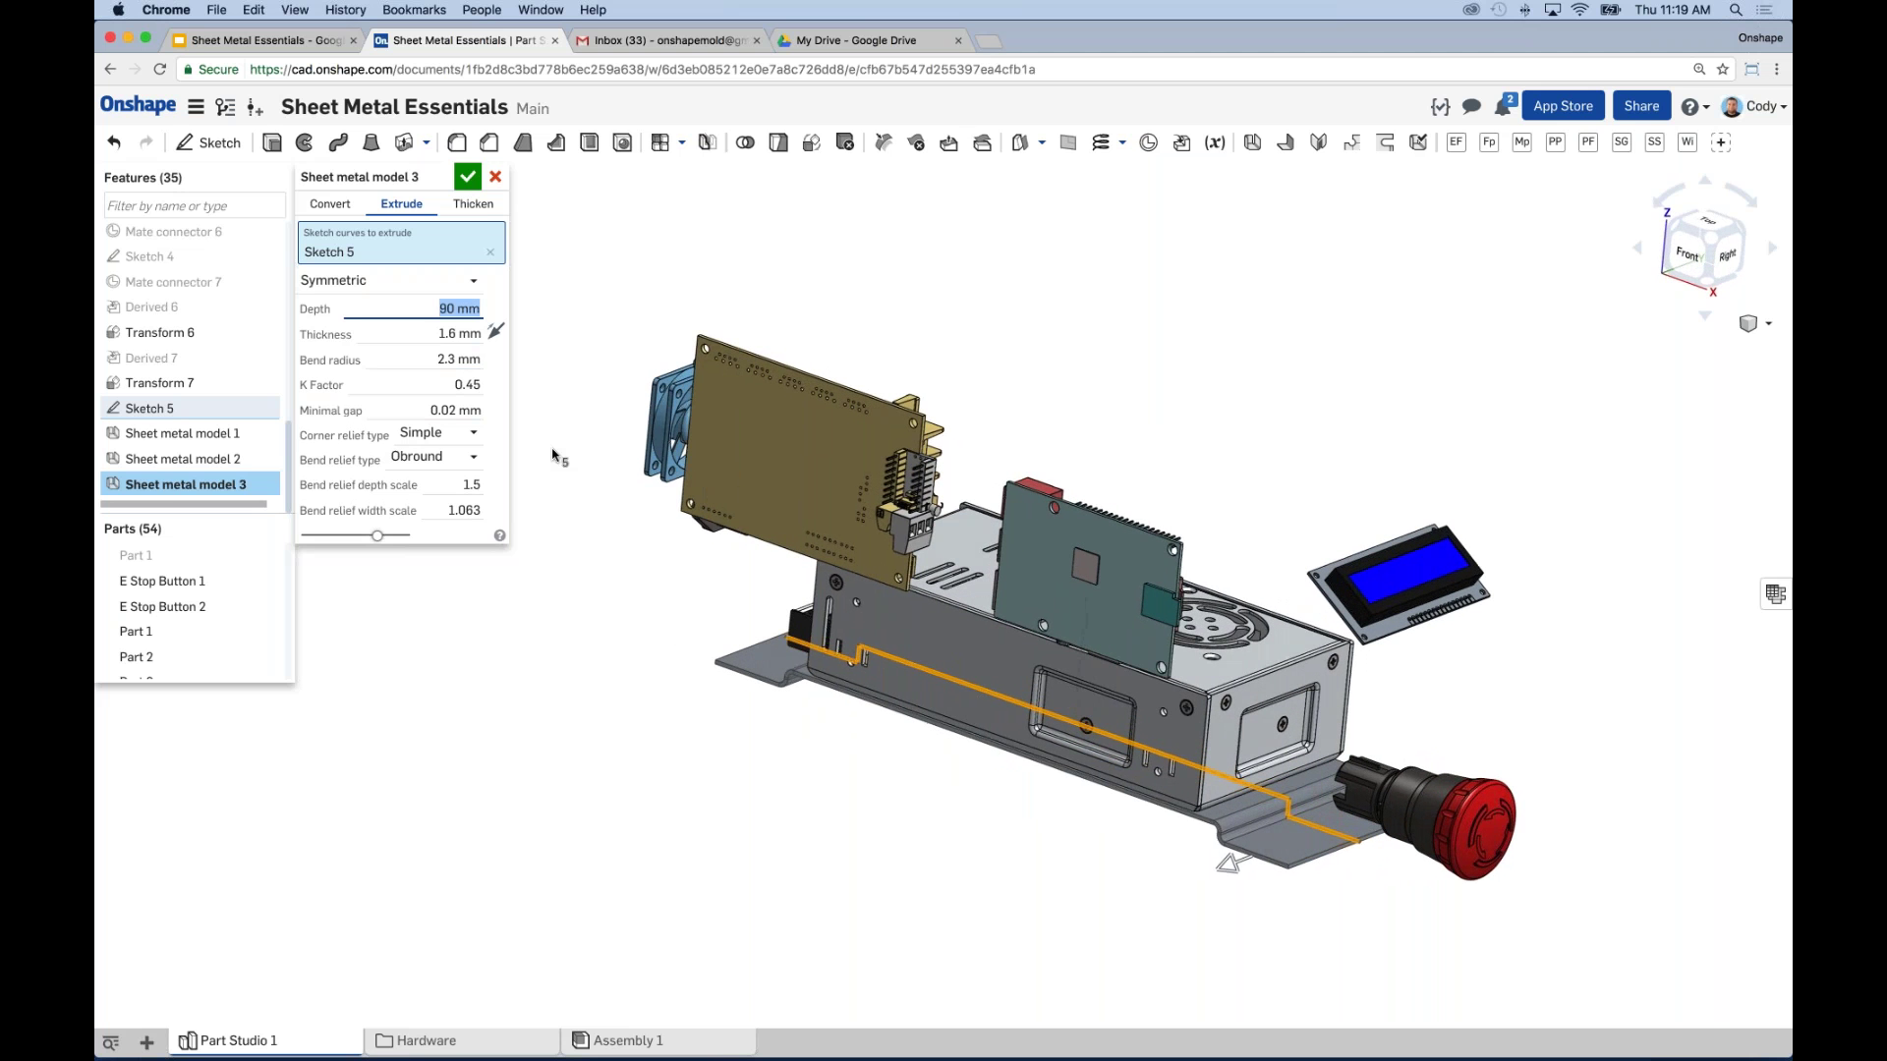
pyautogui.click(474, 356)
pyautogui.press('Tab')
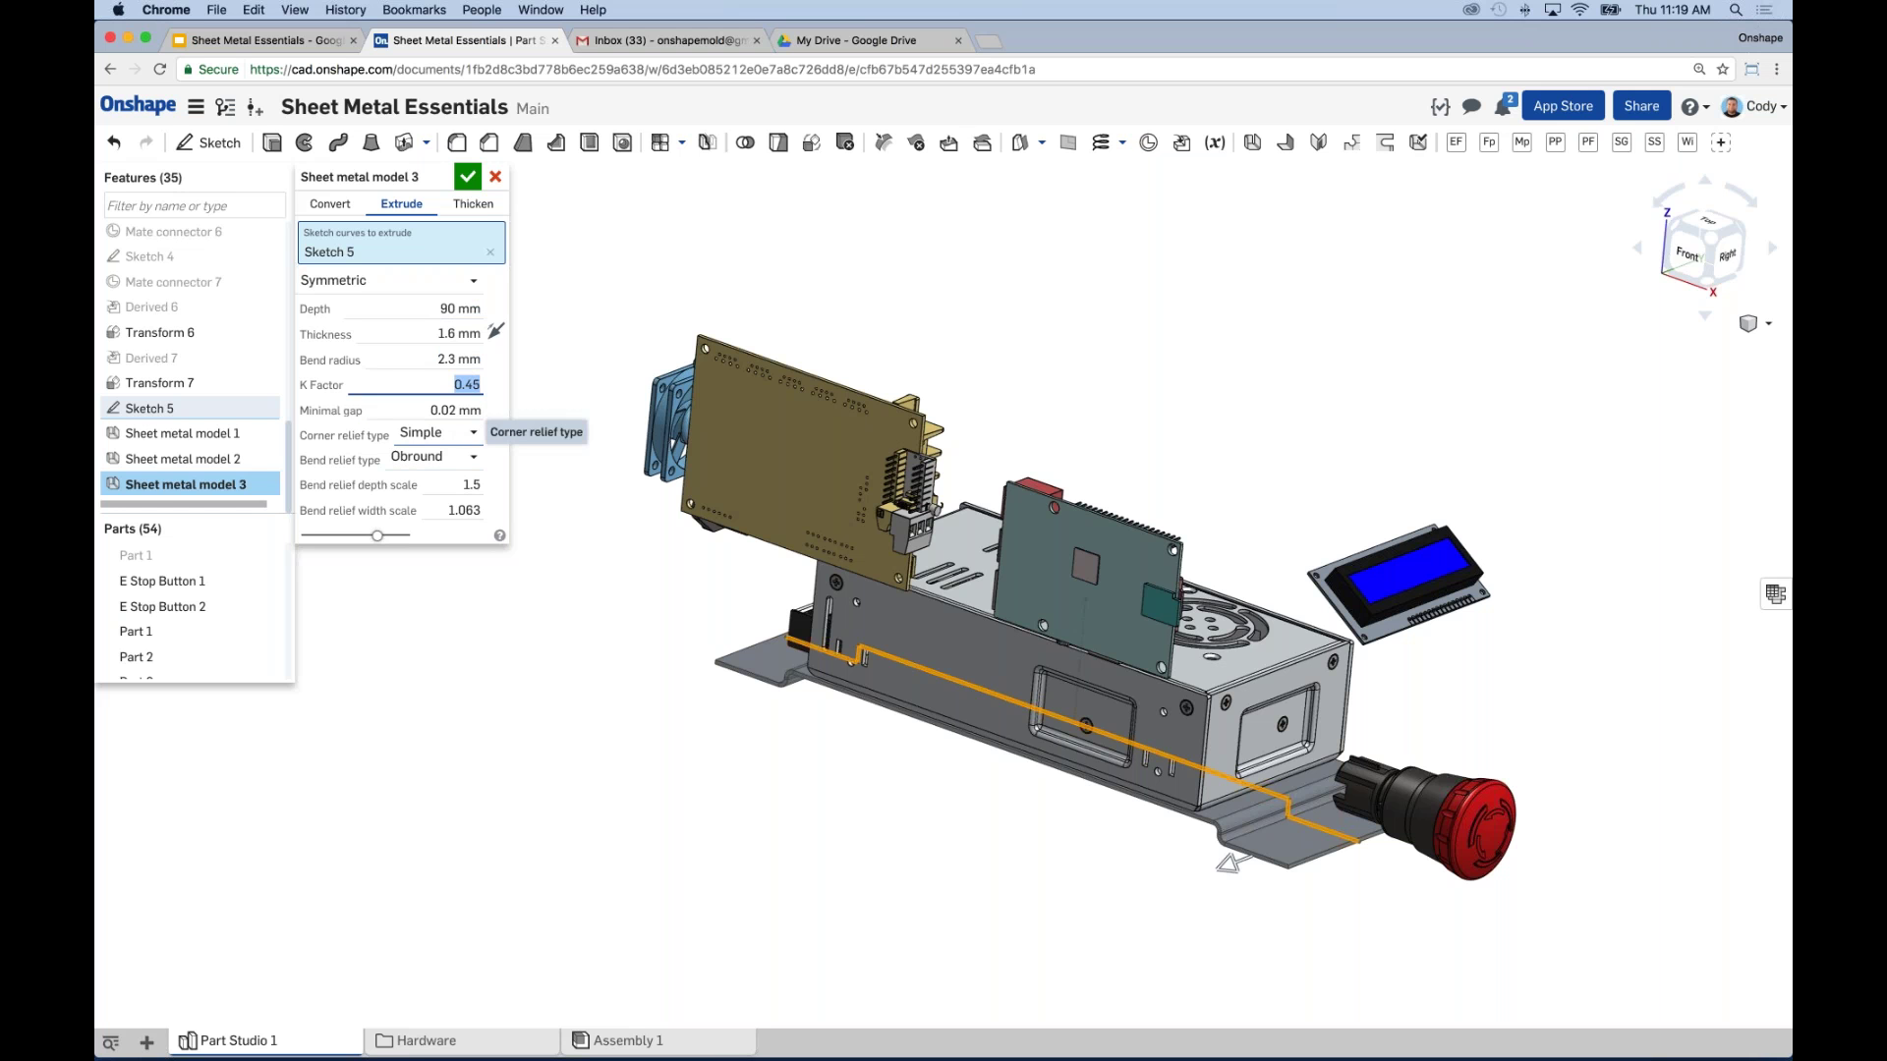
pyautogui.click(494, 295)
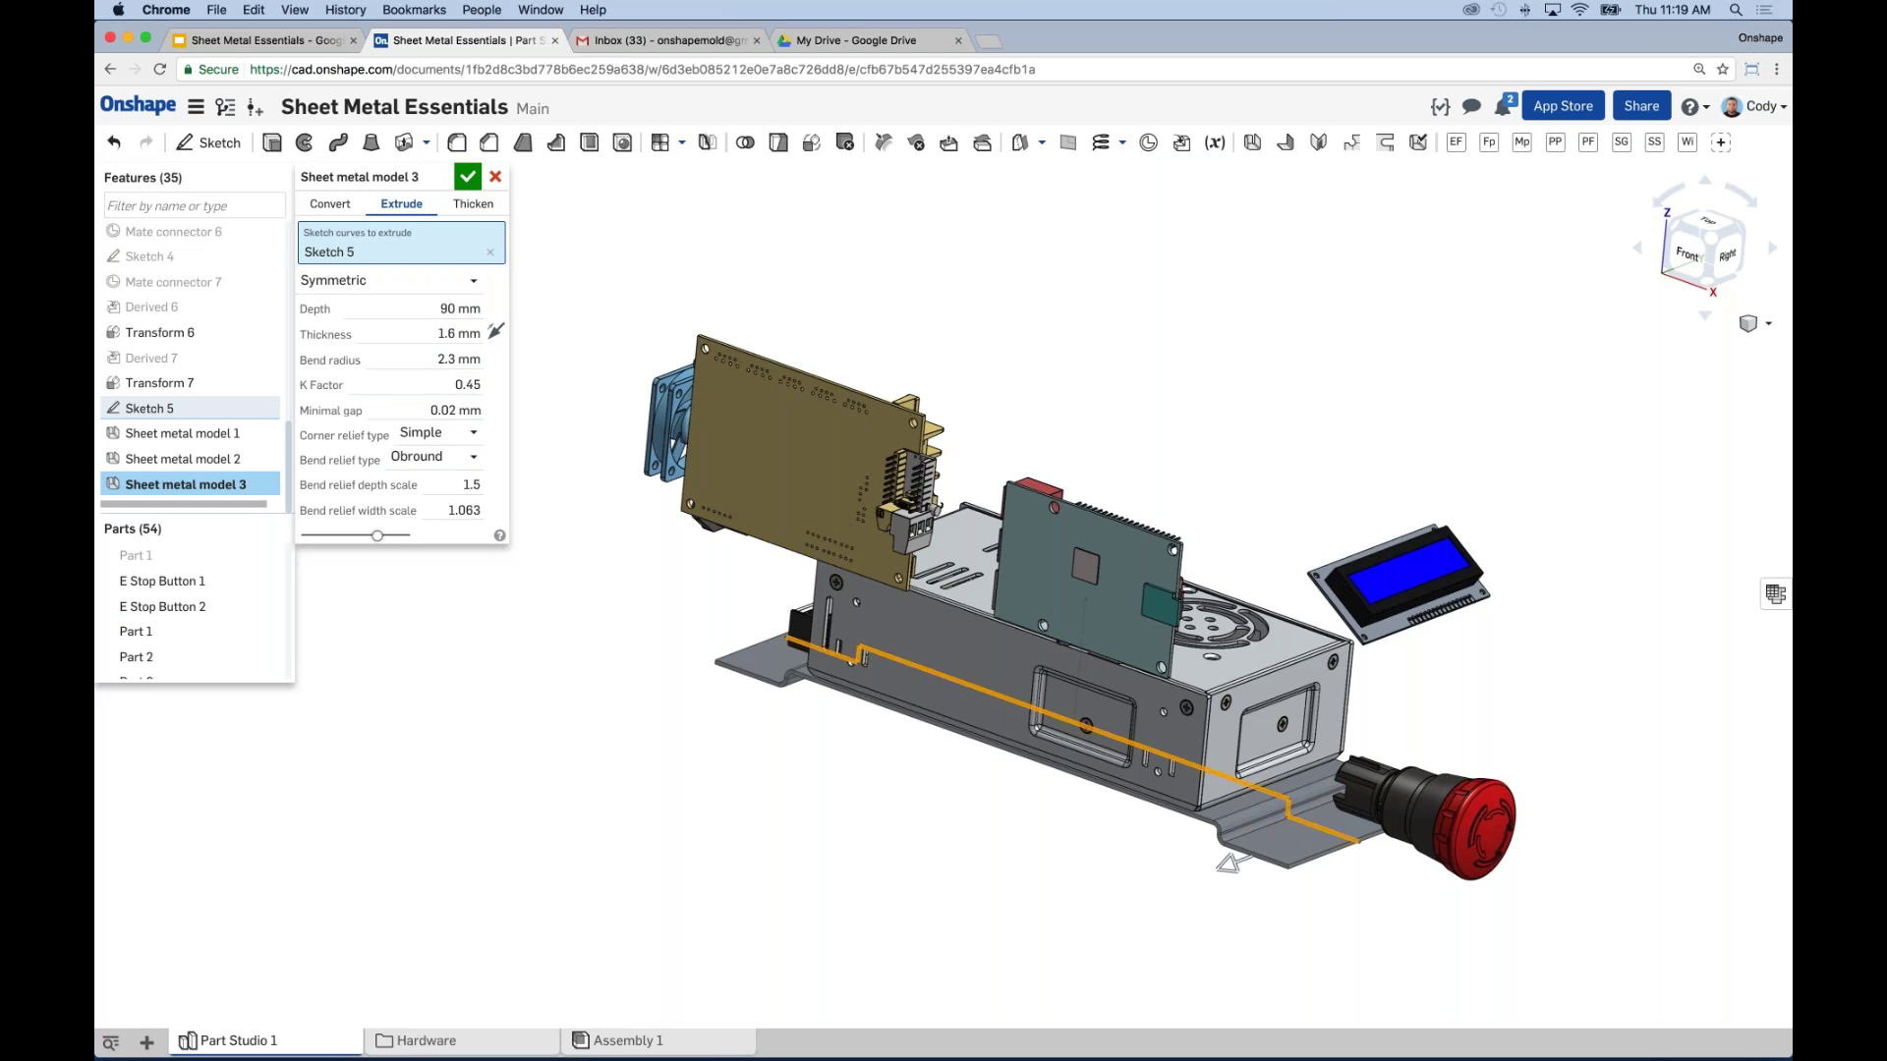
pyautogui.click(468, 178)
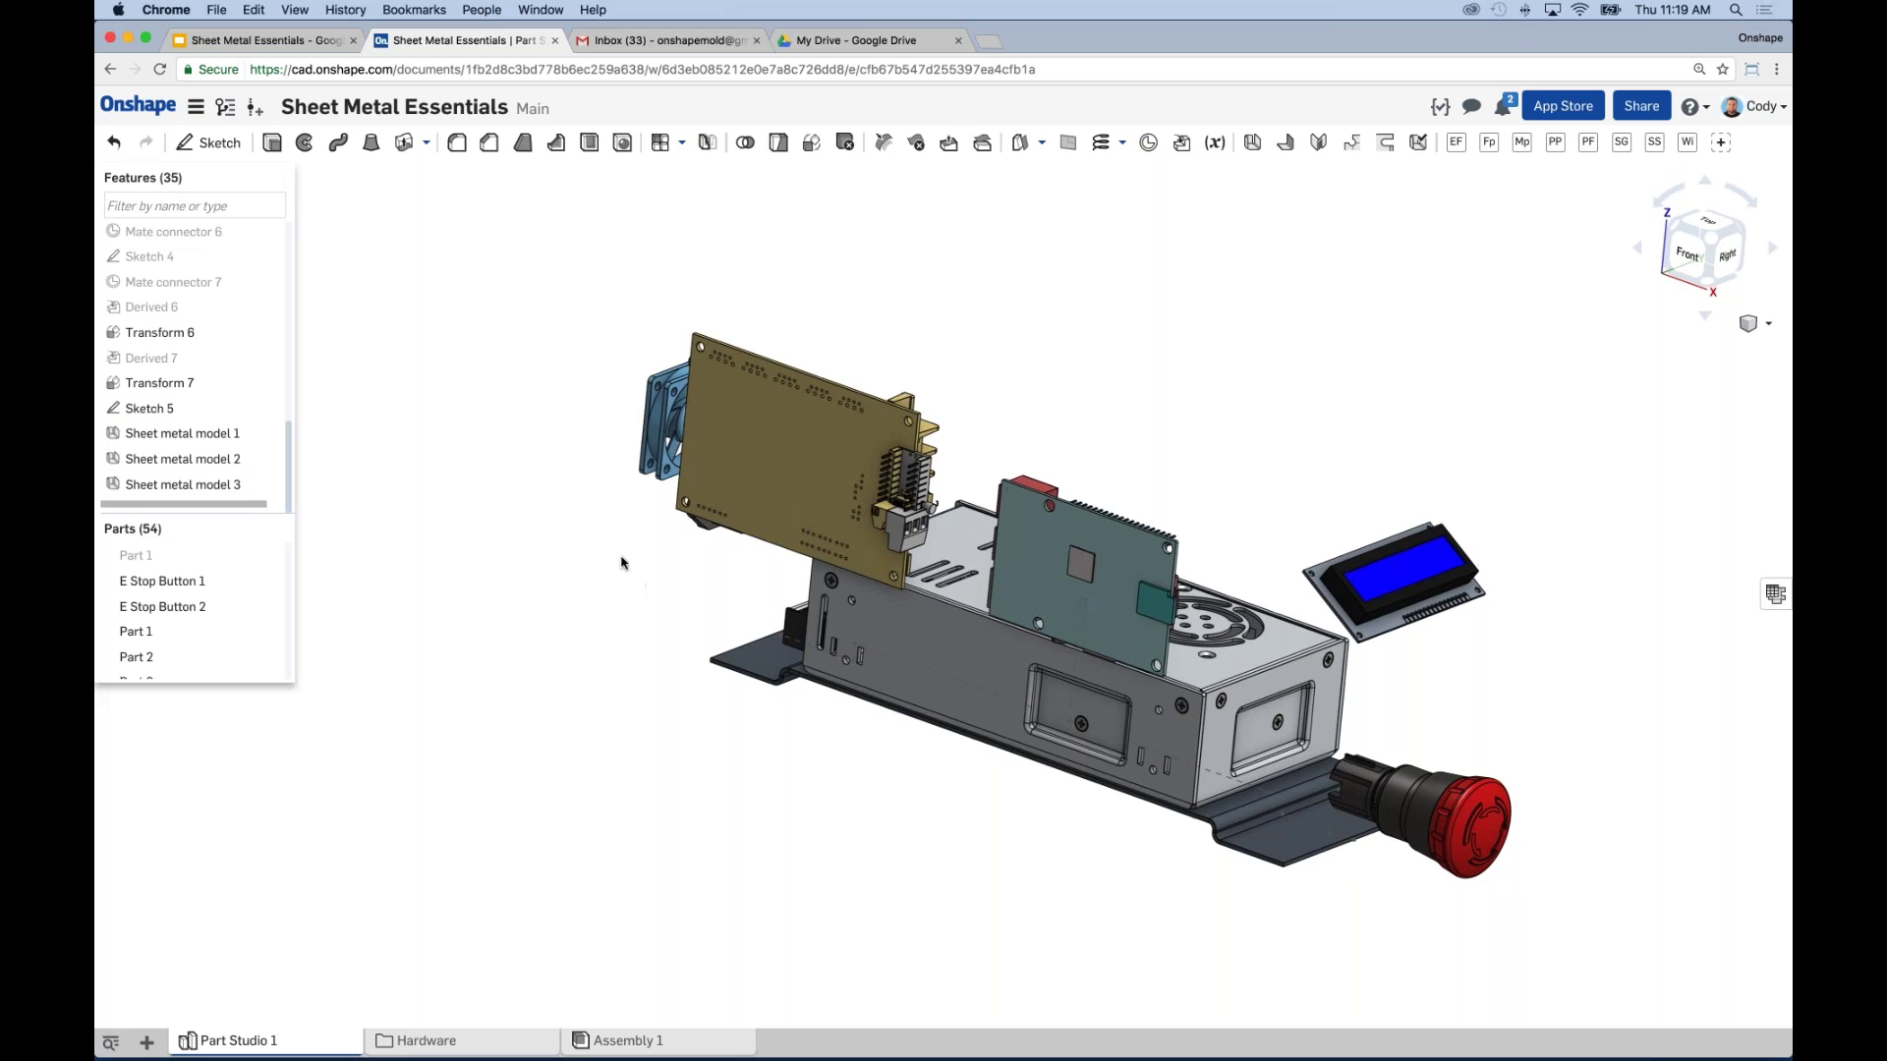
# Step: Switch to the Google Slides deck and present slide 6, "Selecting in Folded View Highlights Flat View", in full screen
pyautogui.scroll(-3, 621, 562)
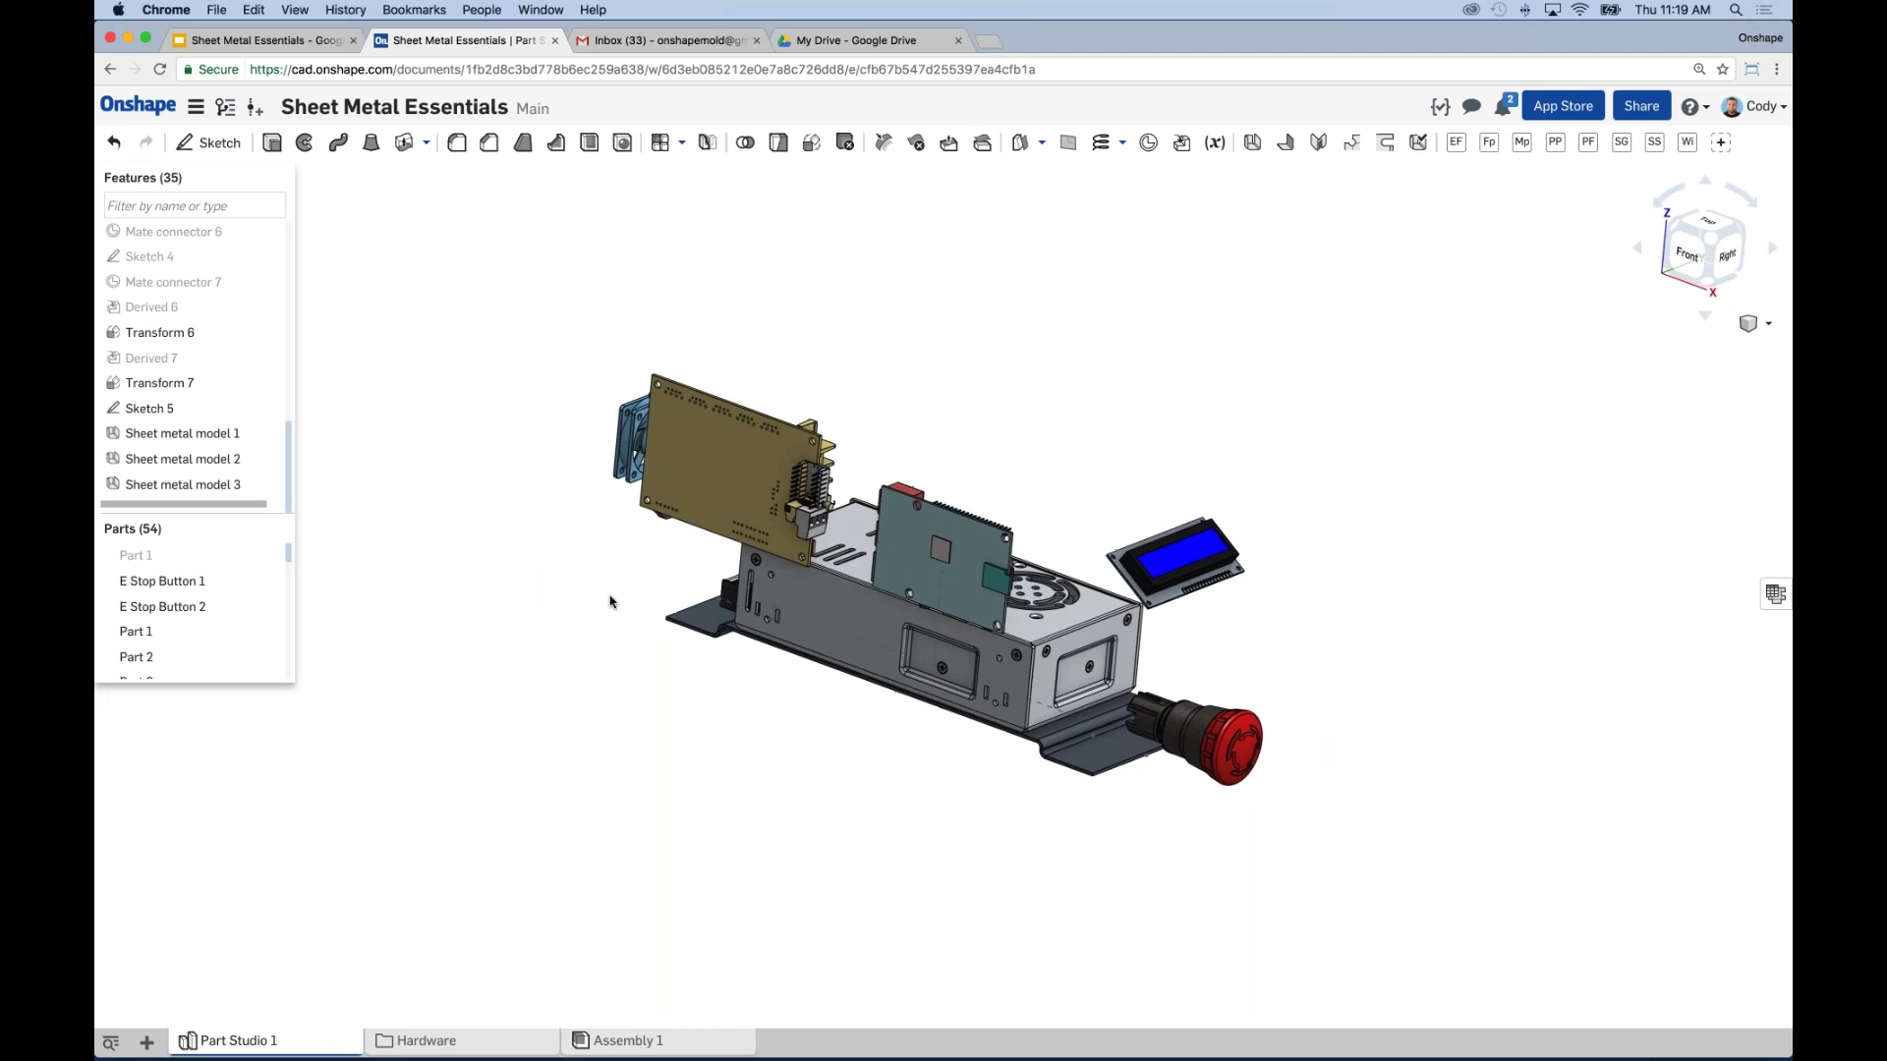
pyautogui.scroll(3, 863, 629)
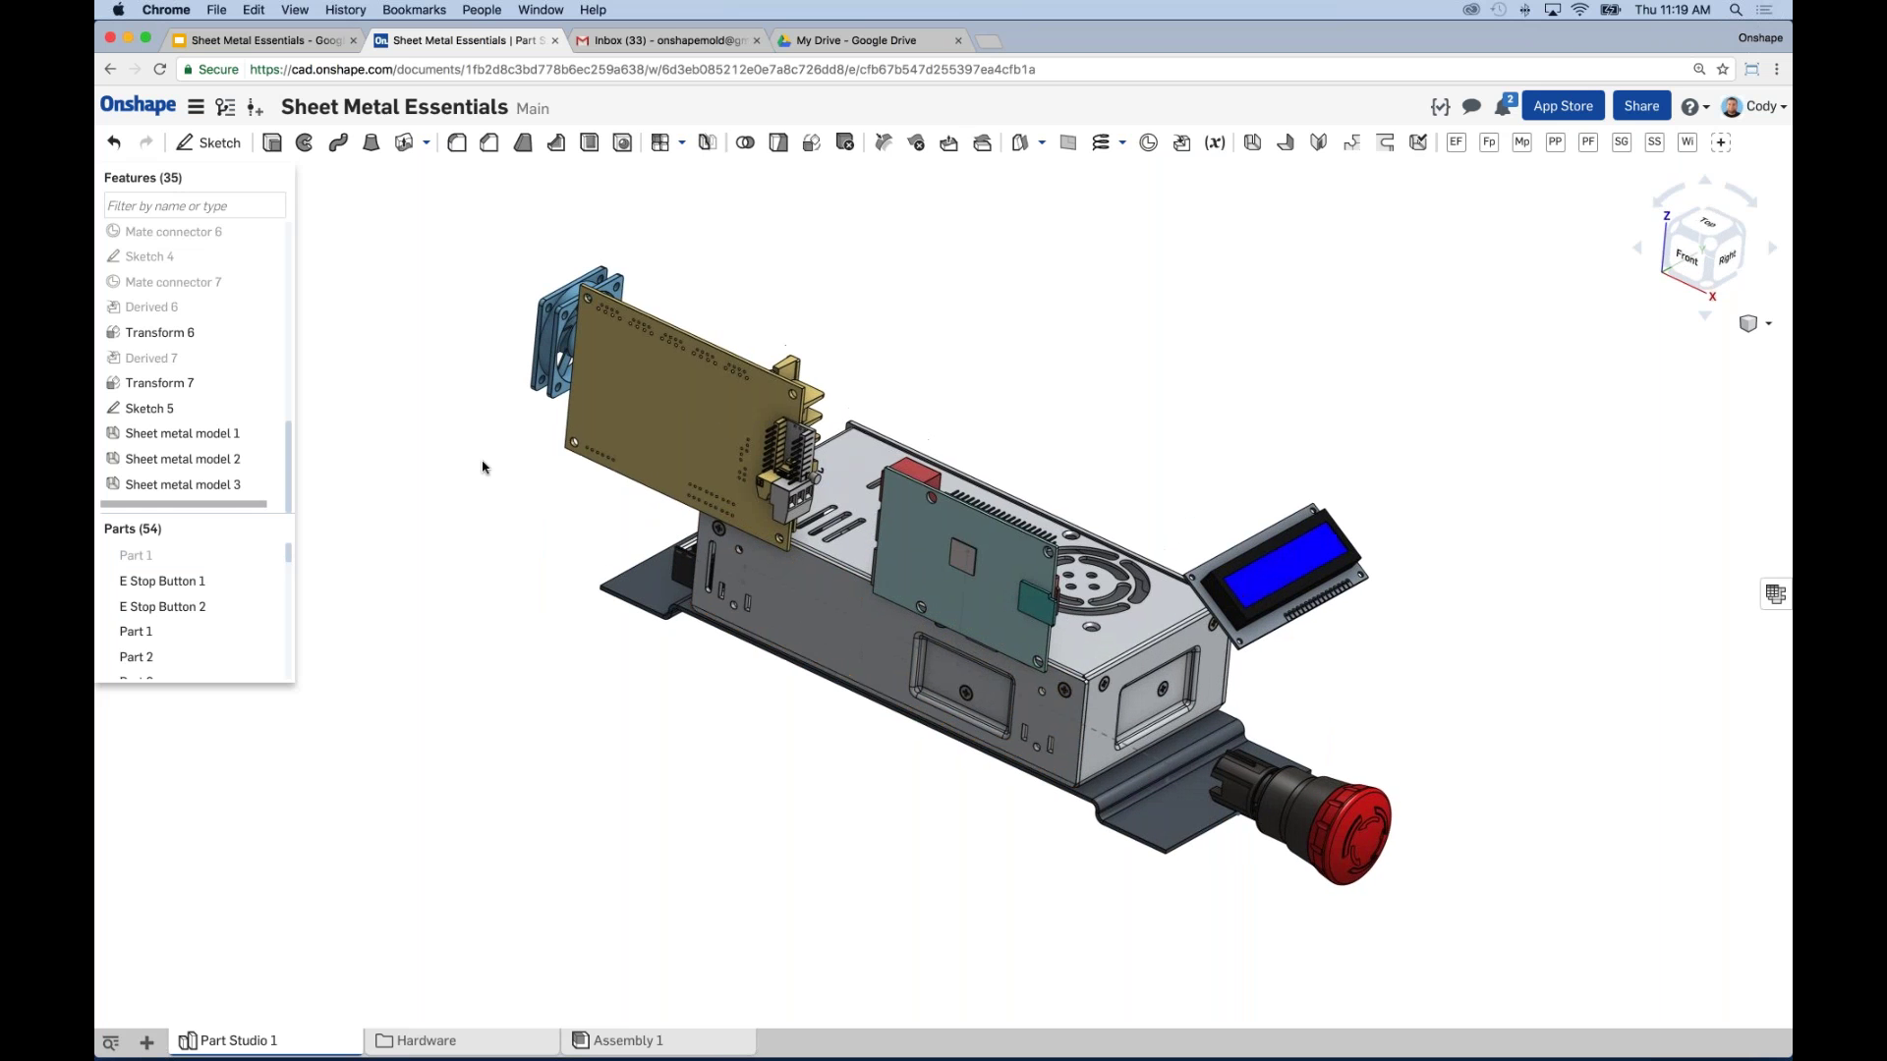
pyautogui.click(260, 41)
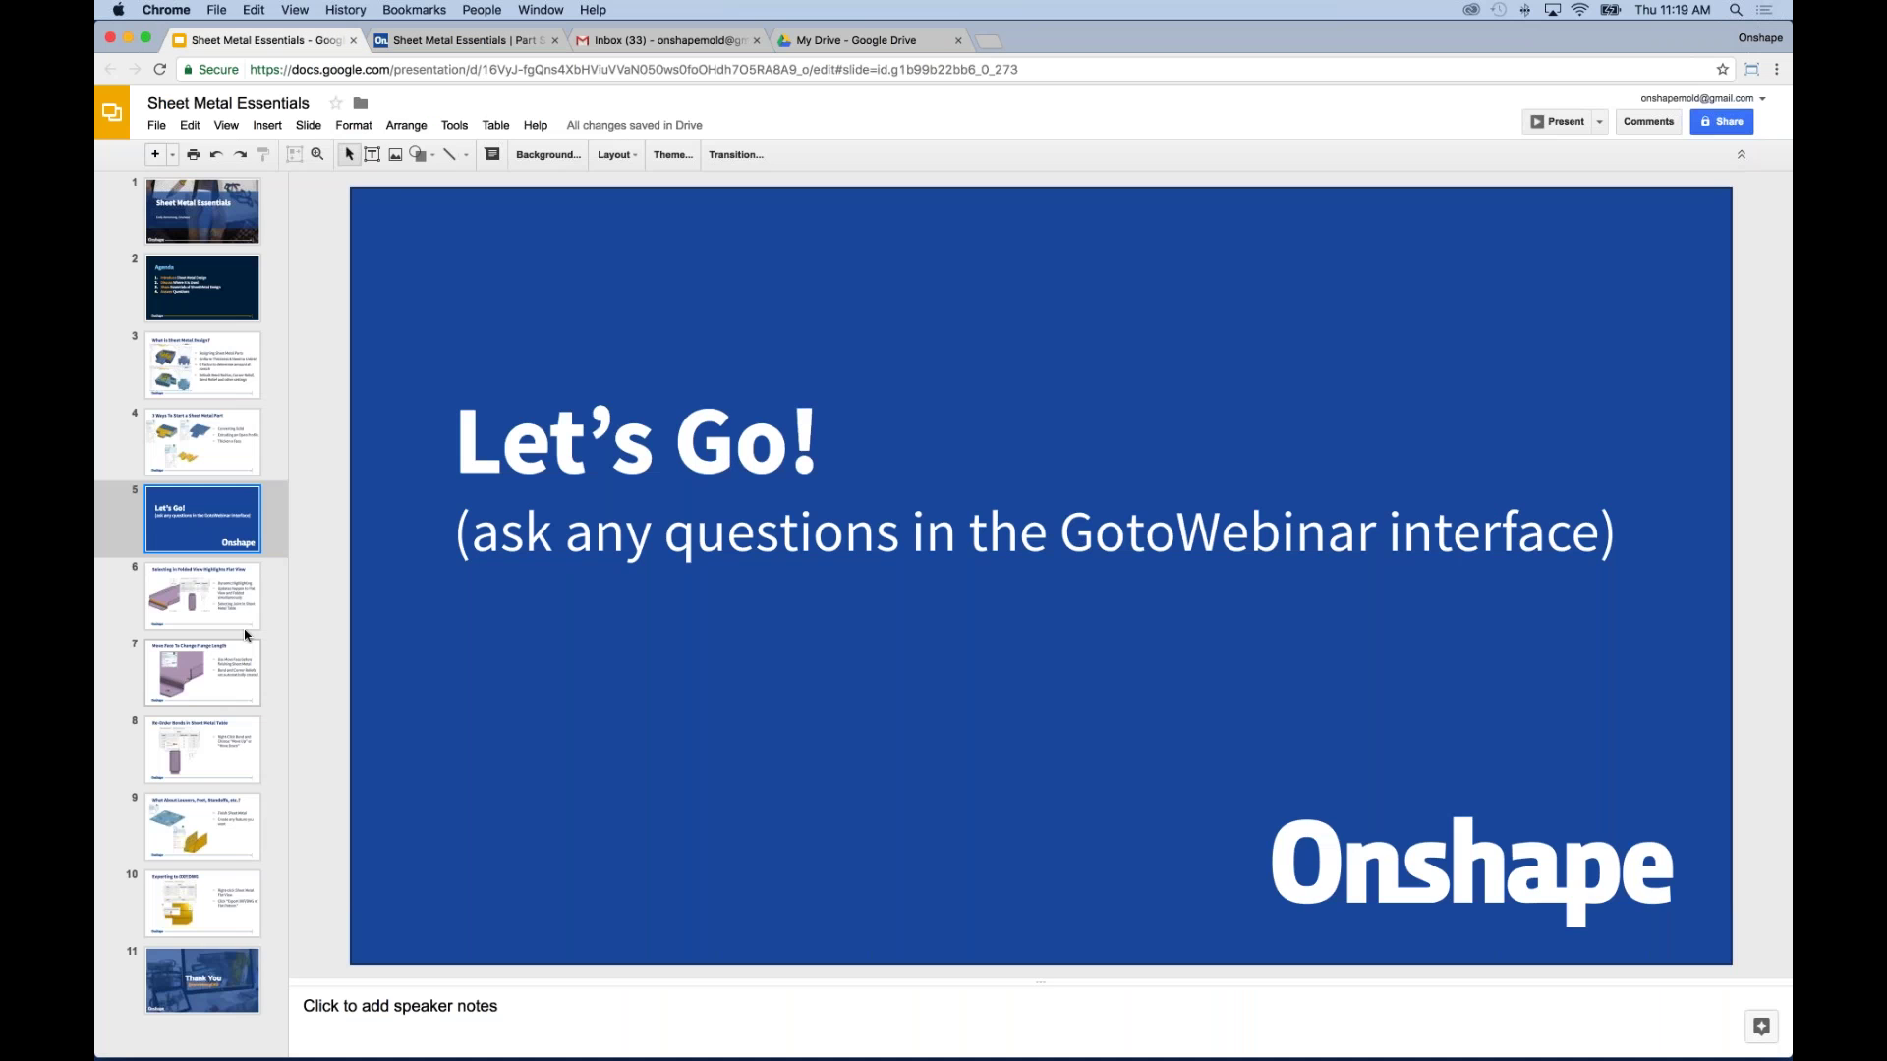
pyautogui.click(219, 609)
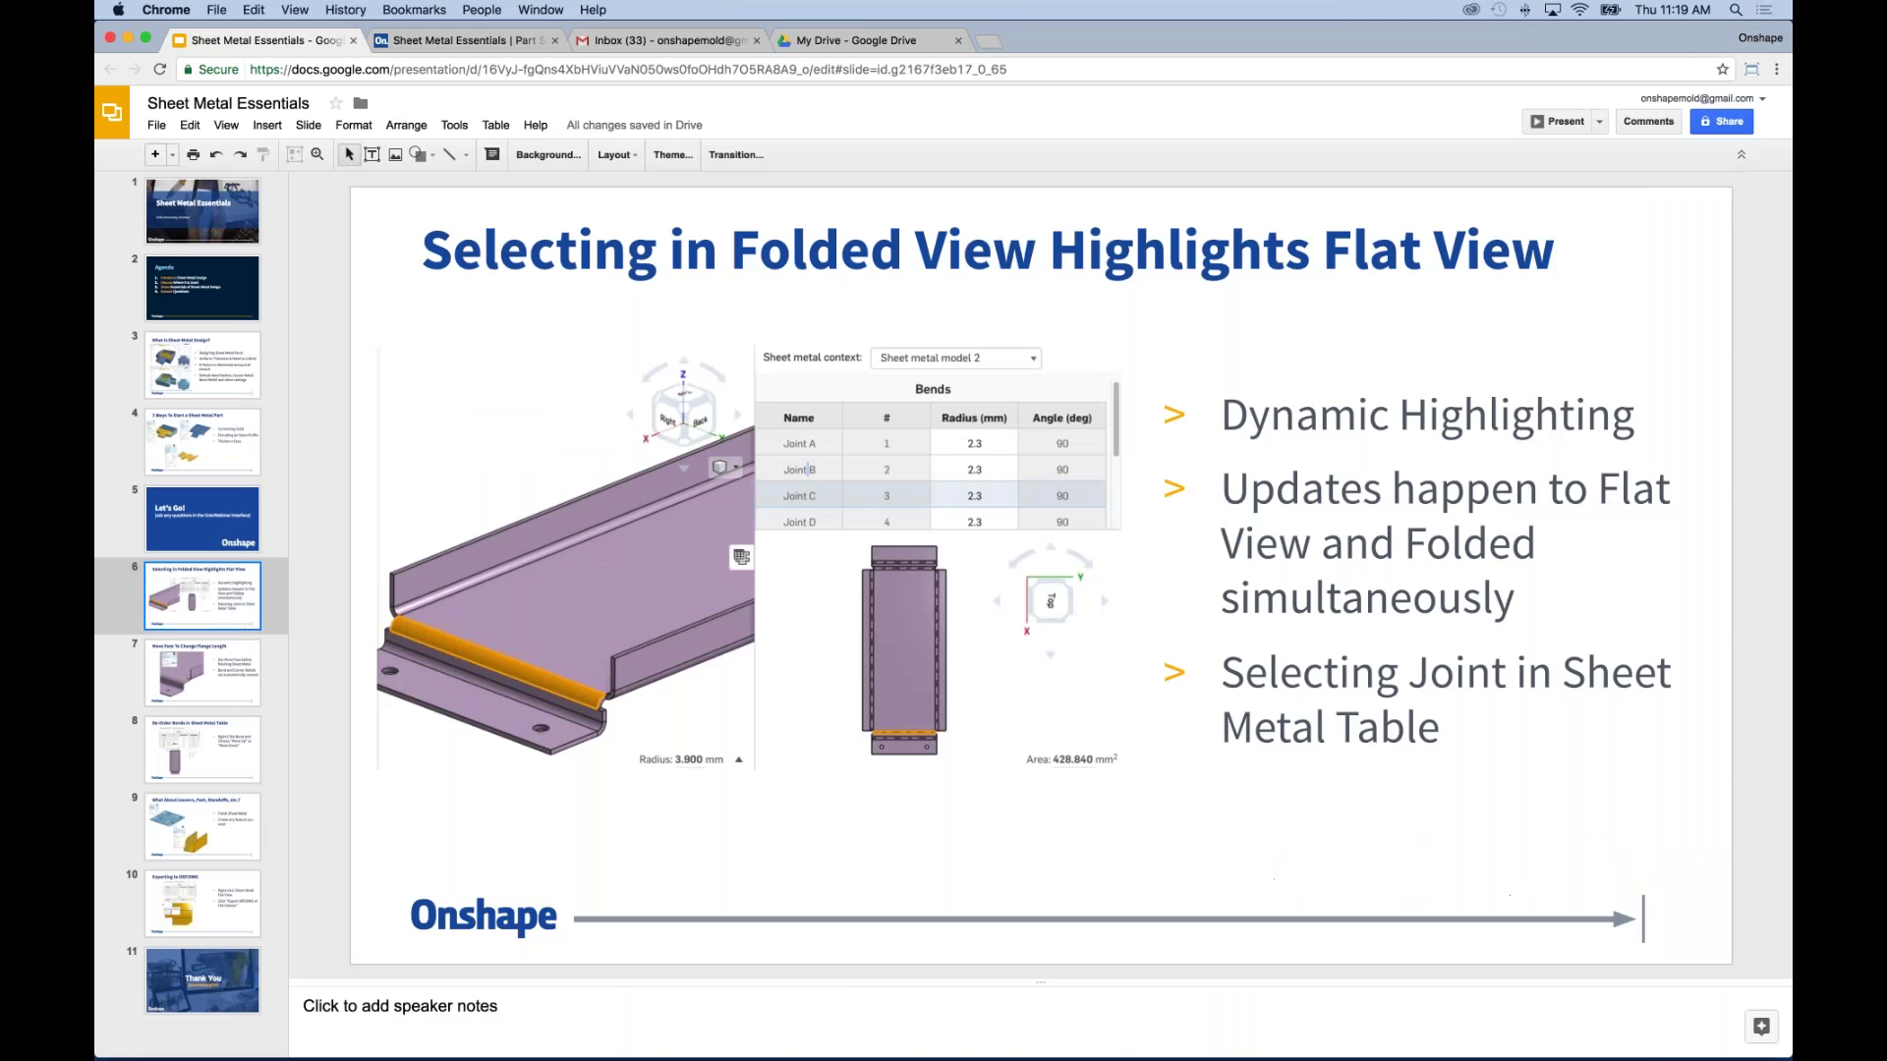
pyautogui.click(1551, 122)
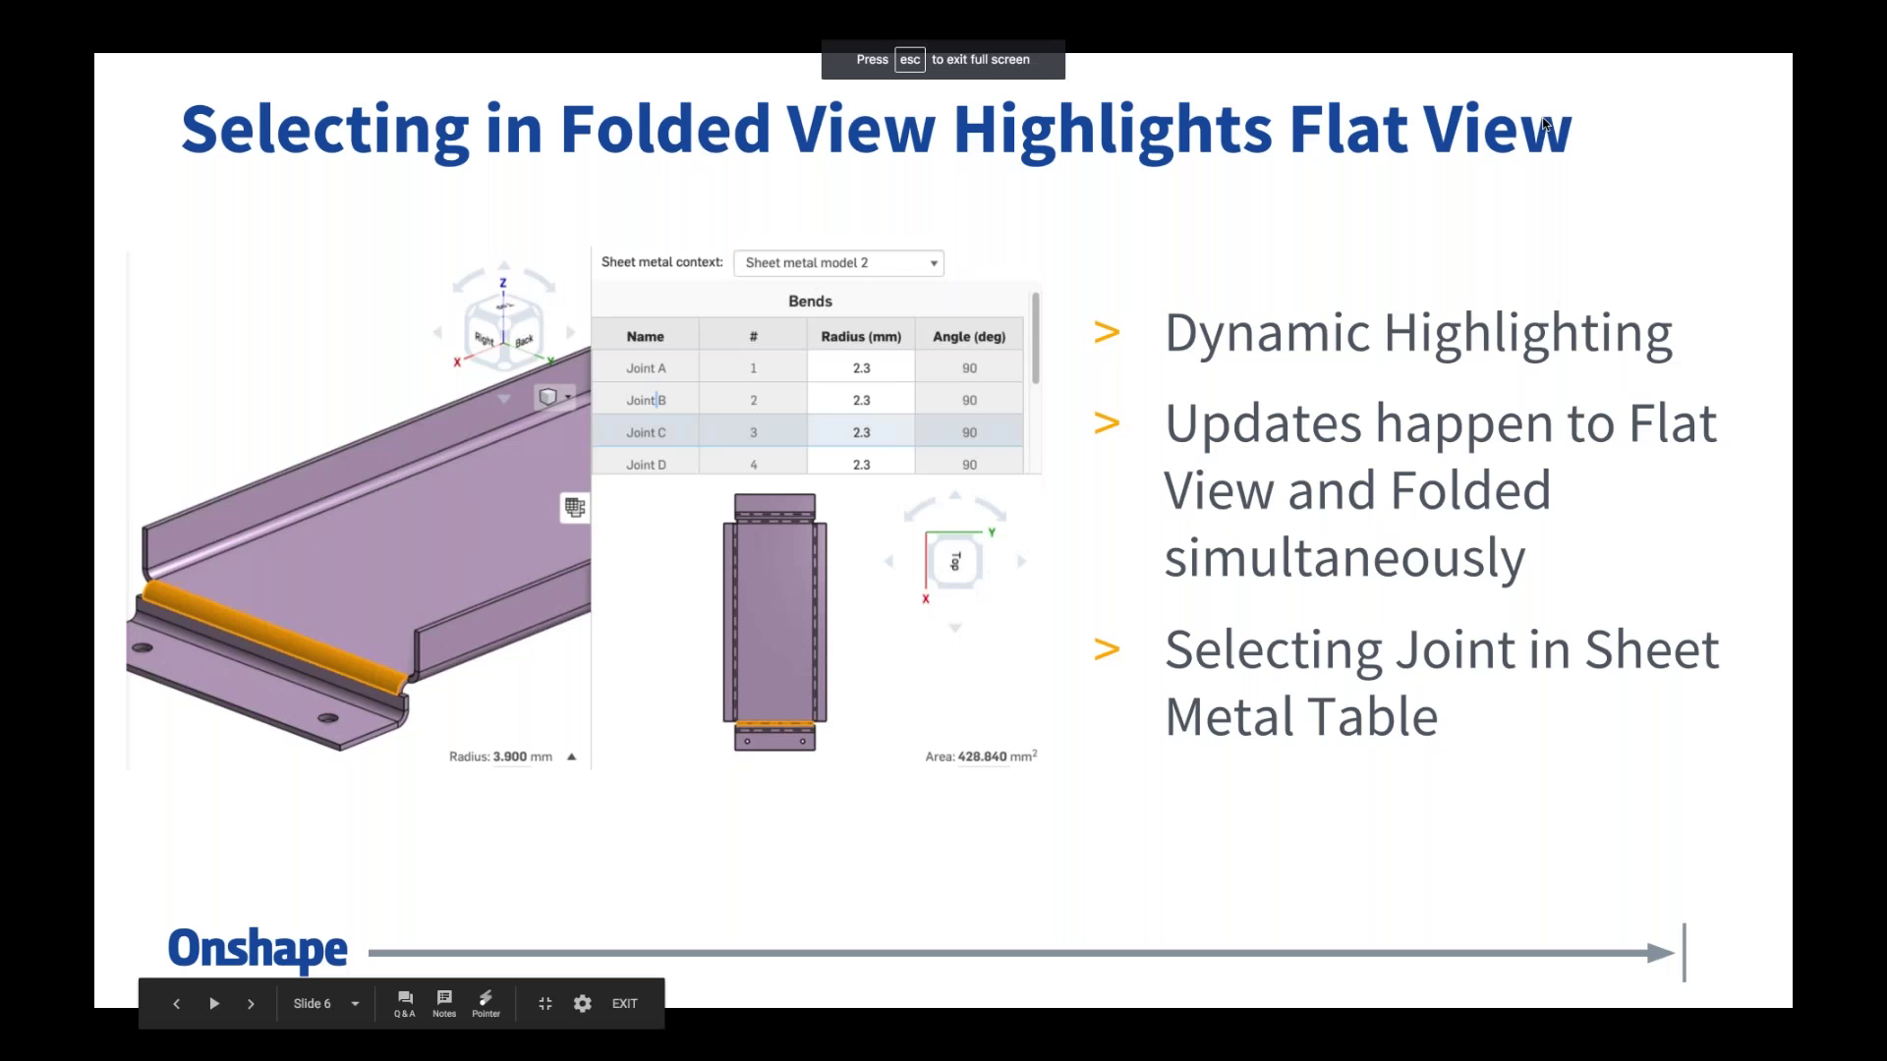
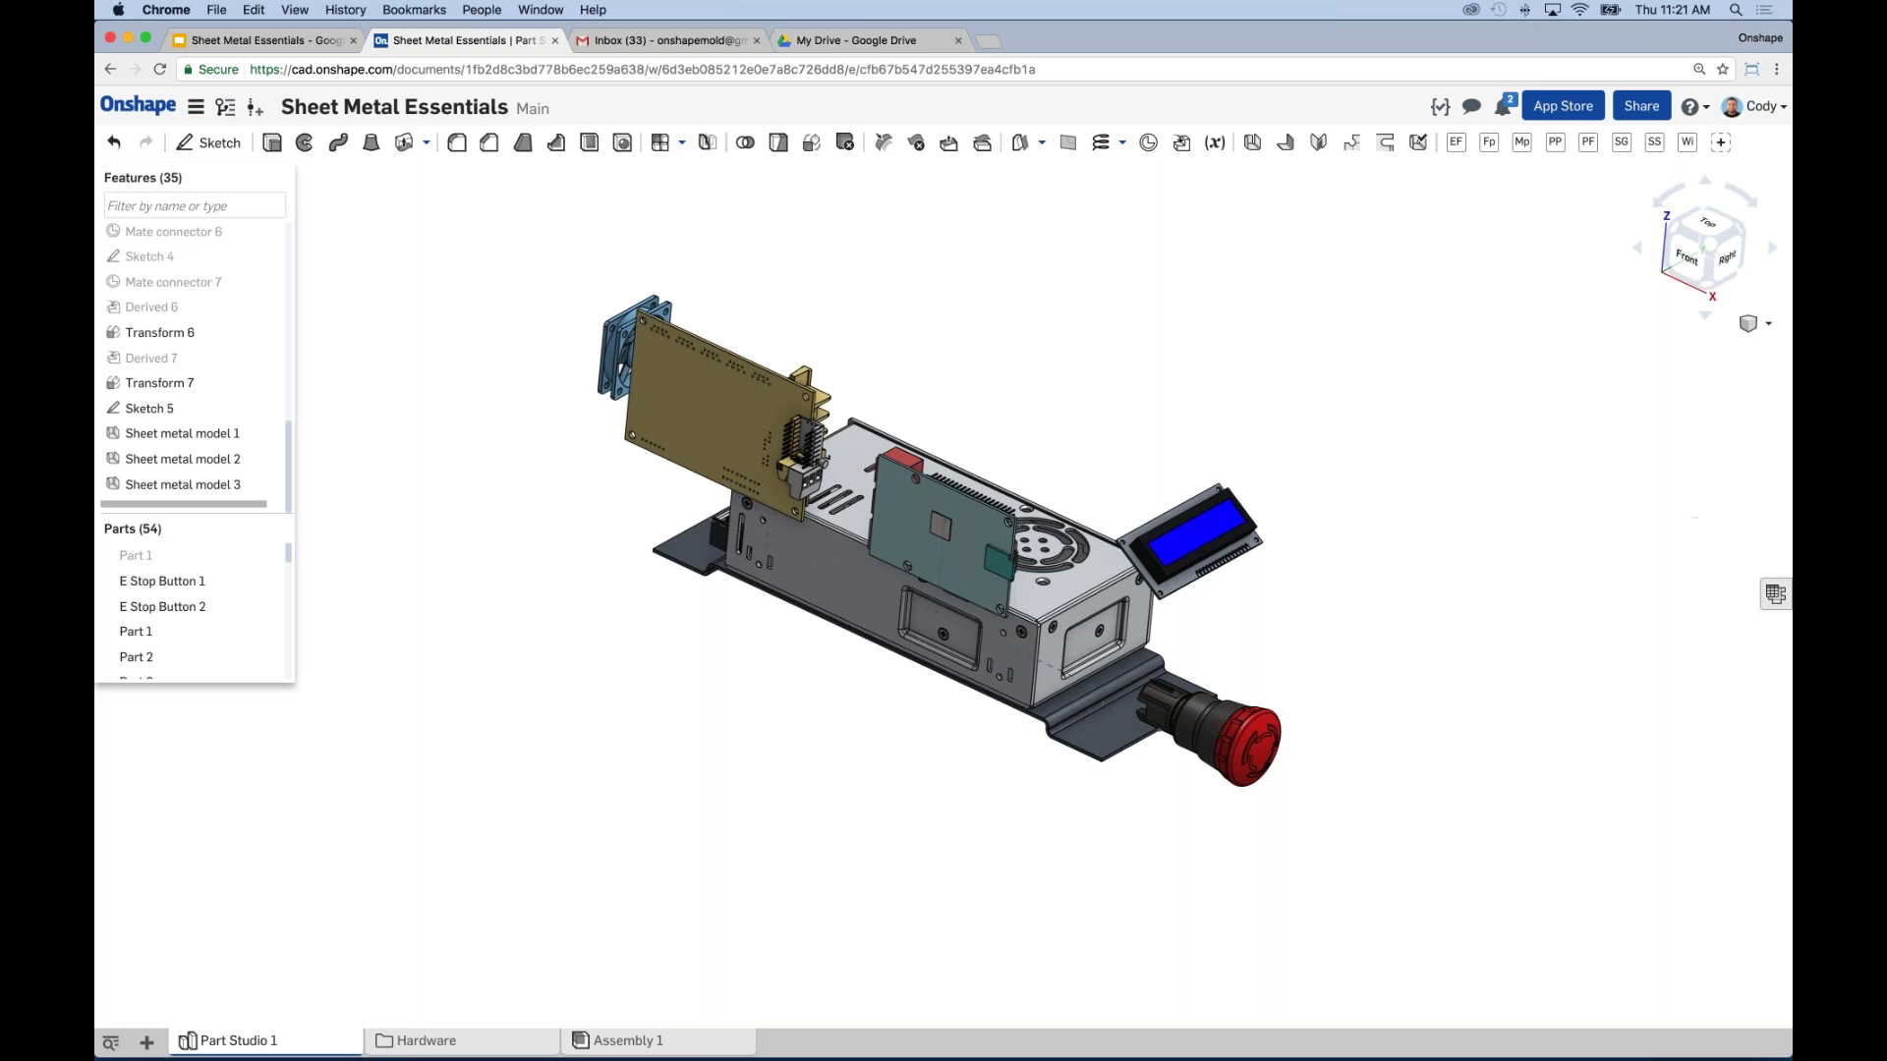
# Step: Open the sheet metal table and flat view, and show the hidden enclosure base and cover, Part 52 and Part 53
pyautogui.click(1775, 596)
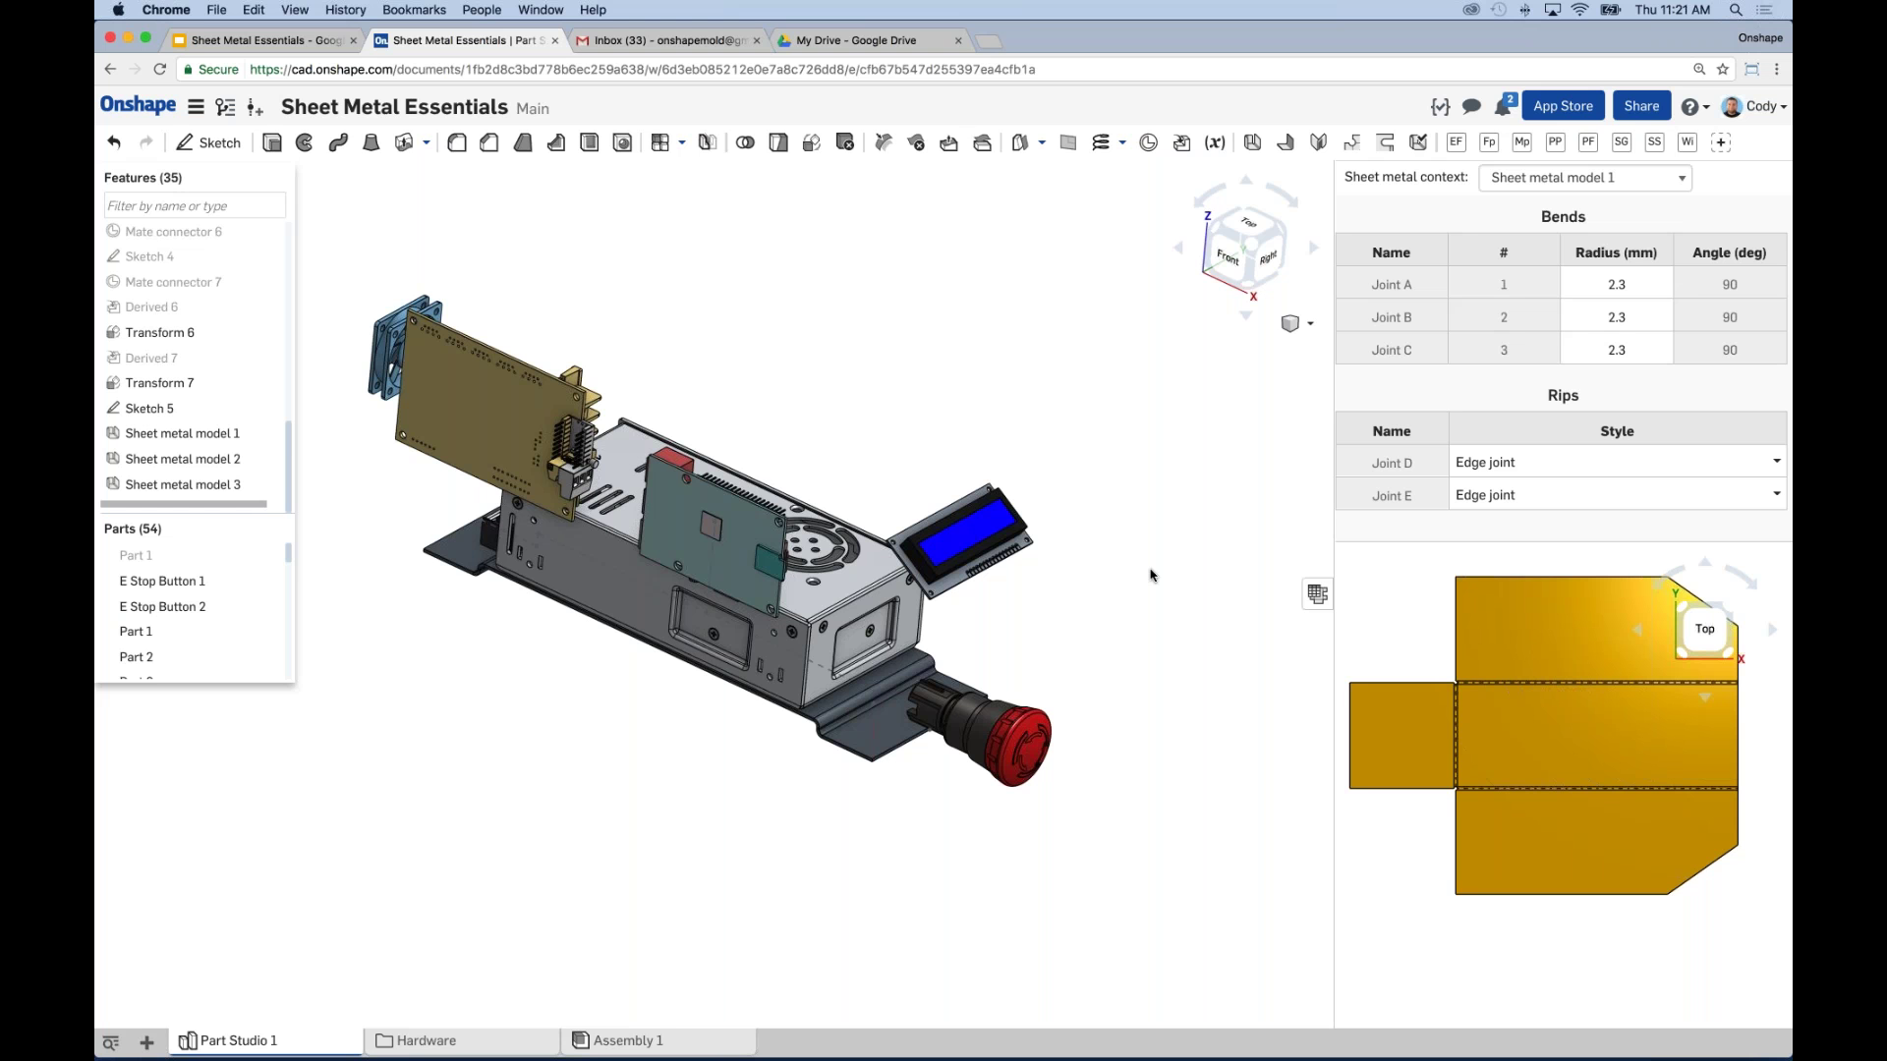
pyautogui.moveTo(1227, 511); pyautogui.dragTo(1248, 506, button='middle')
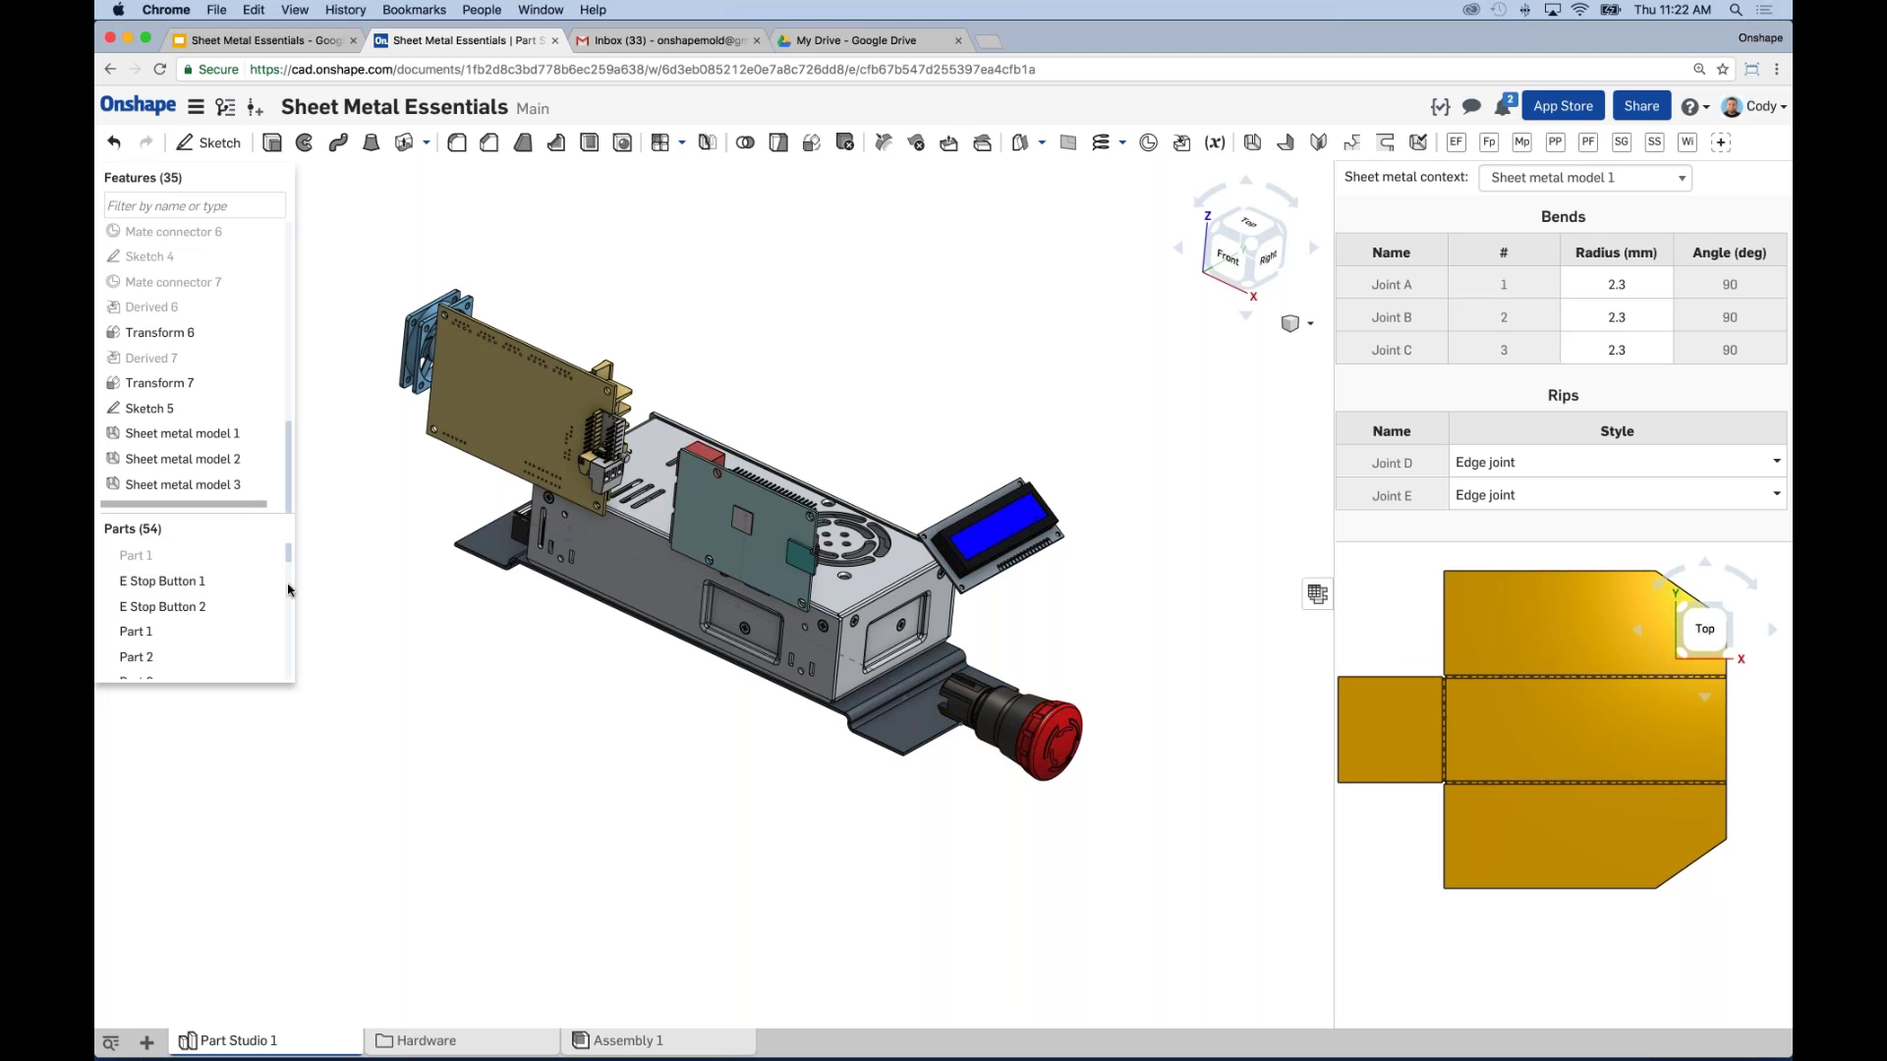
pyautogui.moveTo(287, 552); pyautogui.dragTo(286, 674)
pyautogui.click(261, 666)
pyautogui.click(262, 641)
pyautogui.click(262, 615)
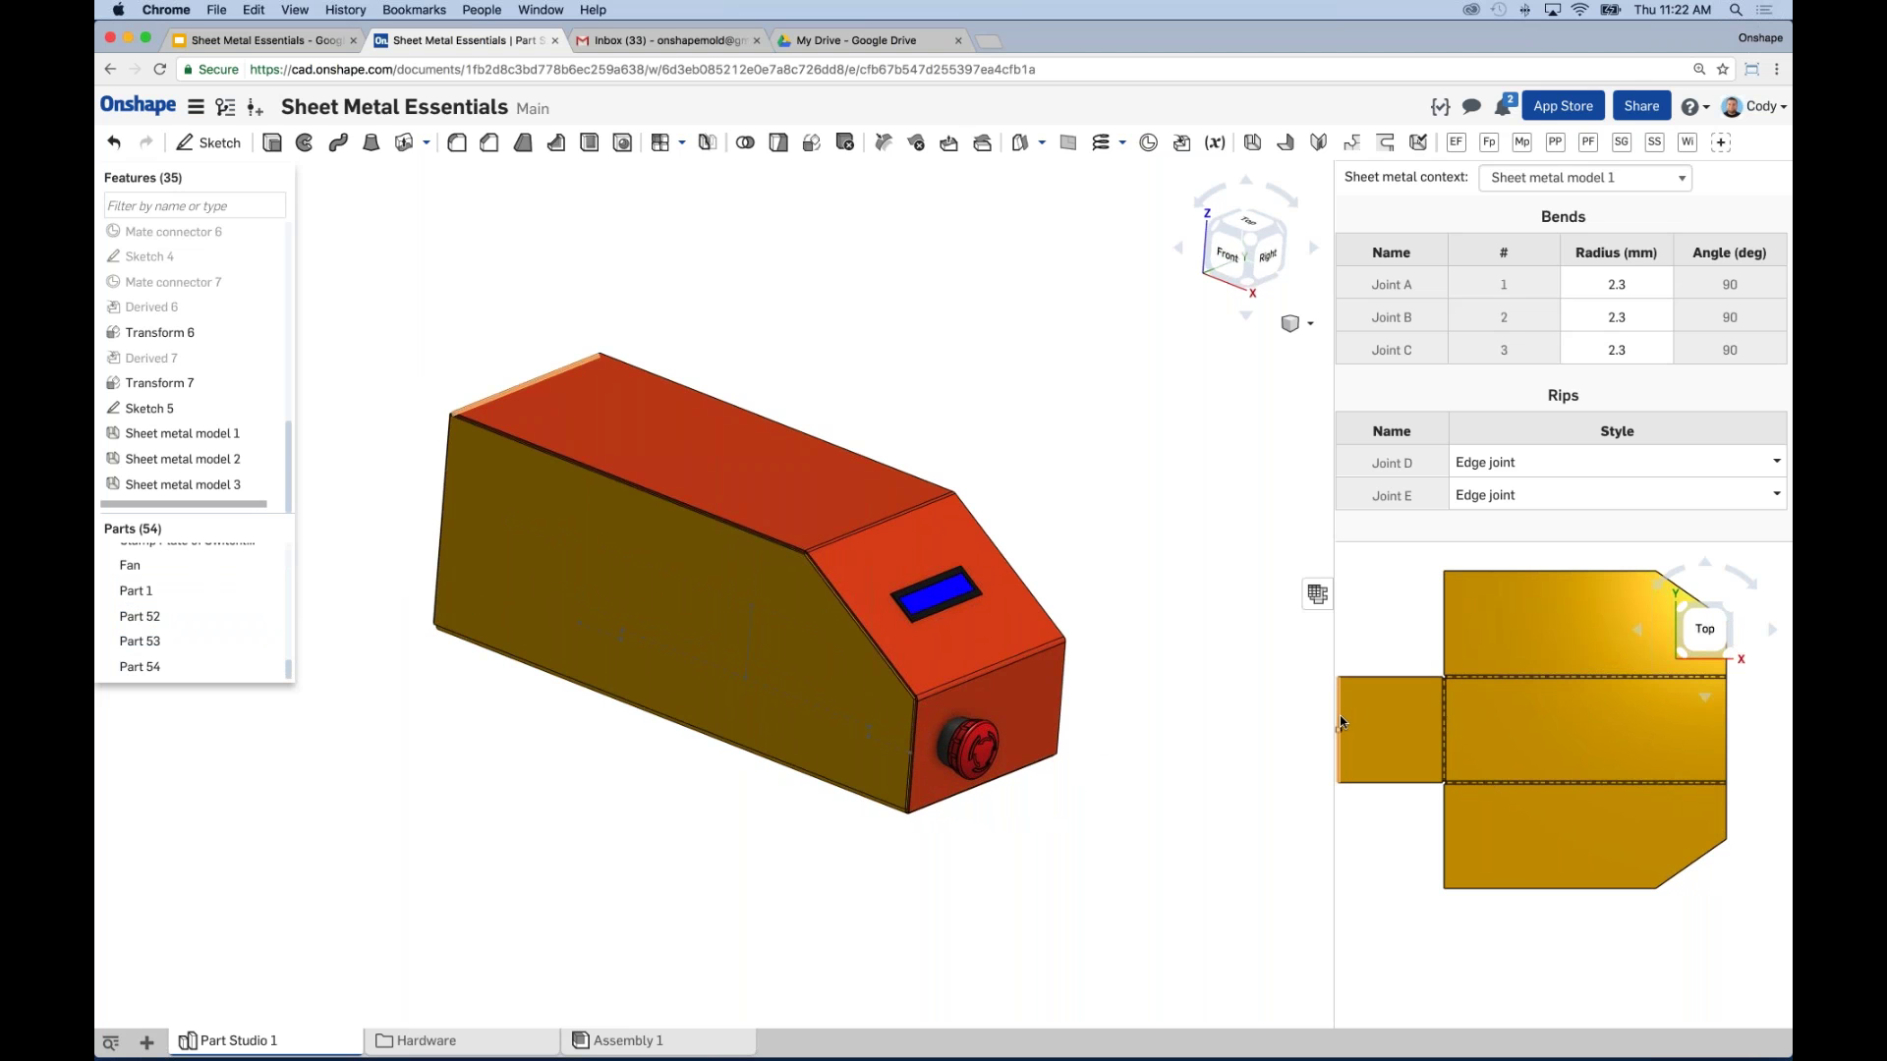
# Step: Select the Joint C bend in the flat view and compare its location with the folded enclosure base, viewed from below and above
pyautogui.click(1446, 727)
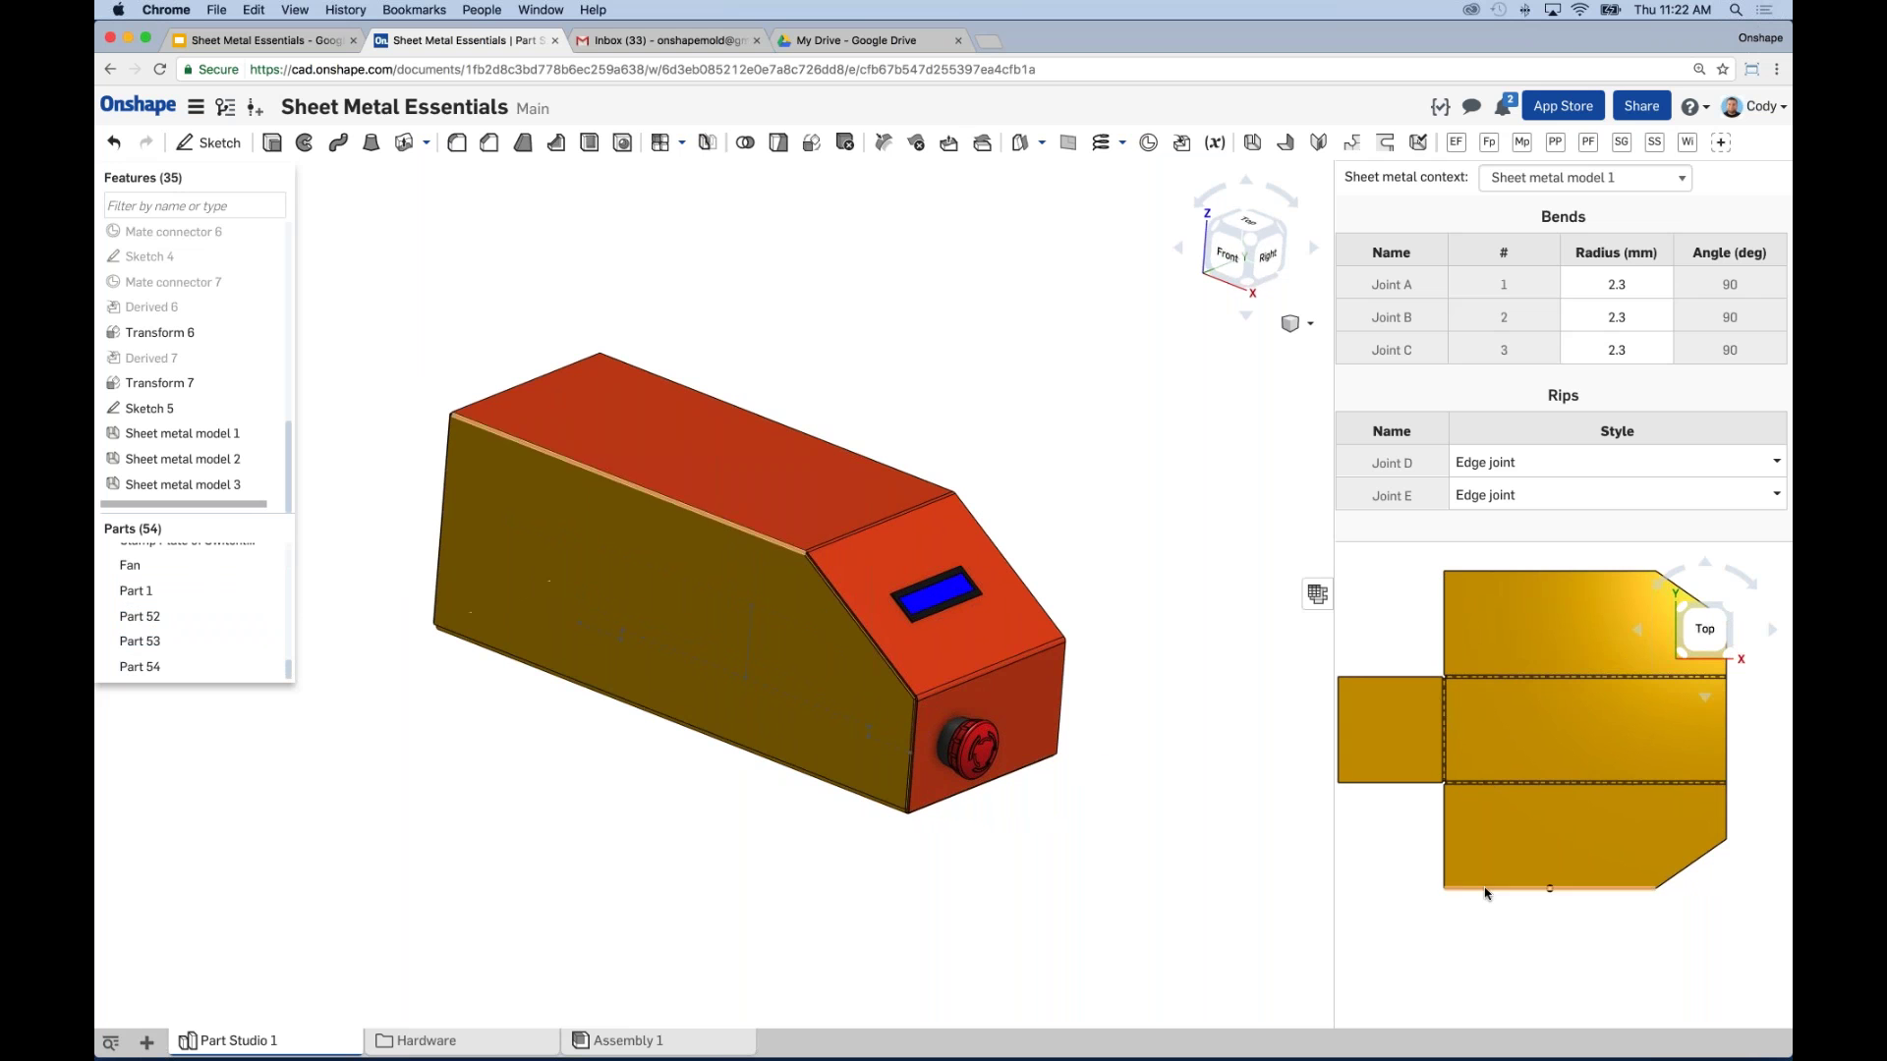
pyautogui.scroll(3, 1471, 790)
pyautogui.scroll(2, 1471, 790)
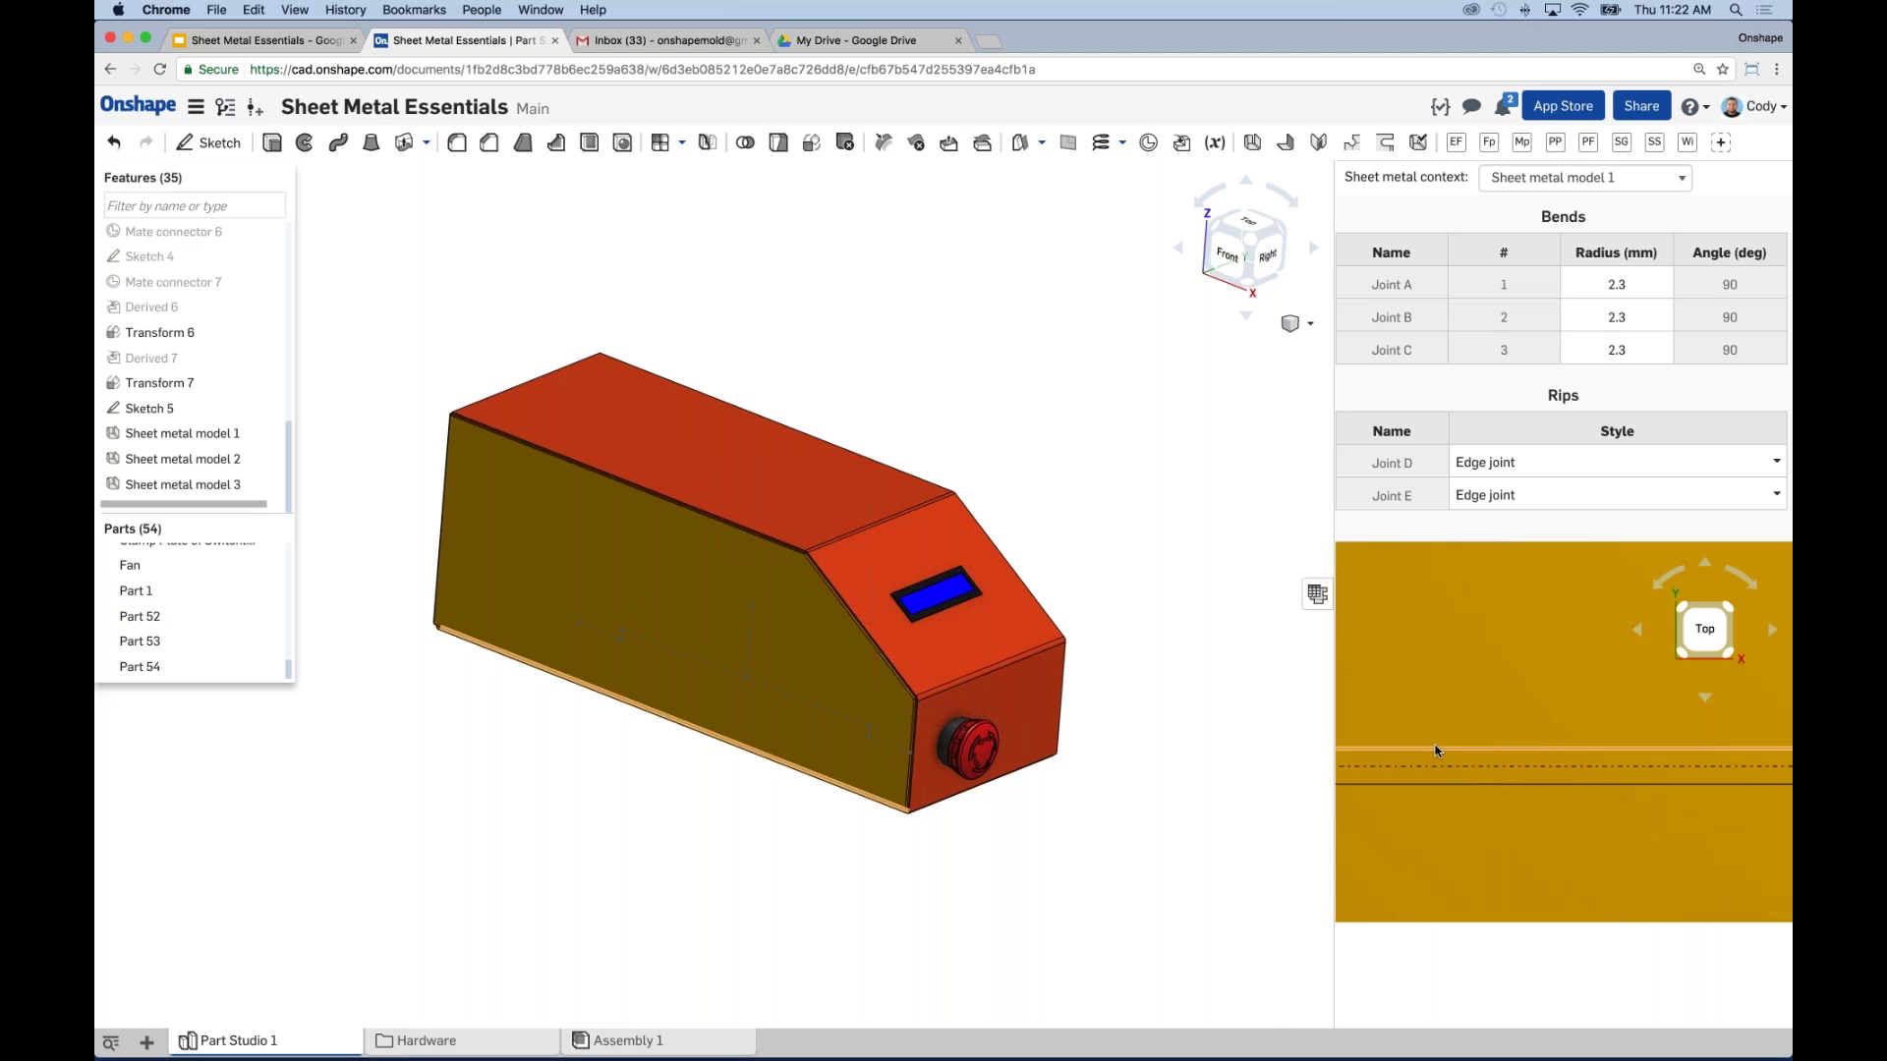
pyautogui.click(1438, 755)
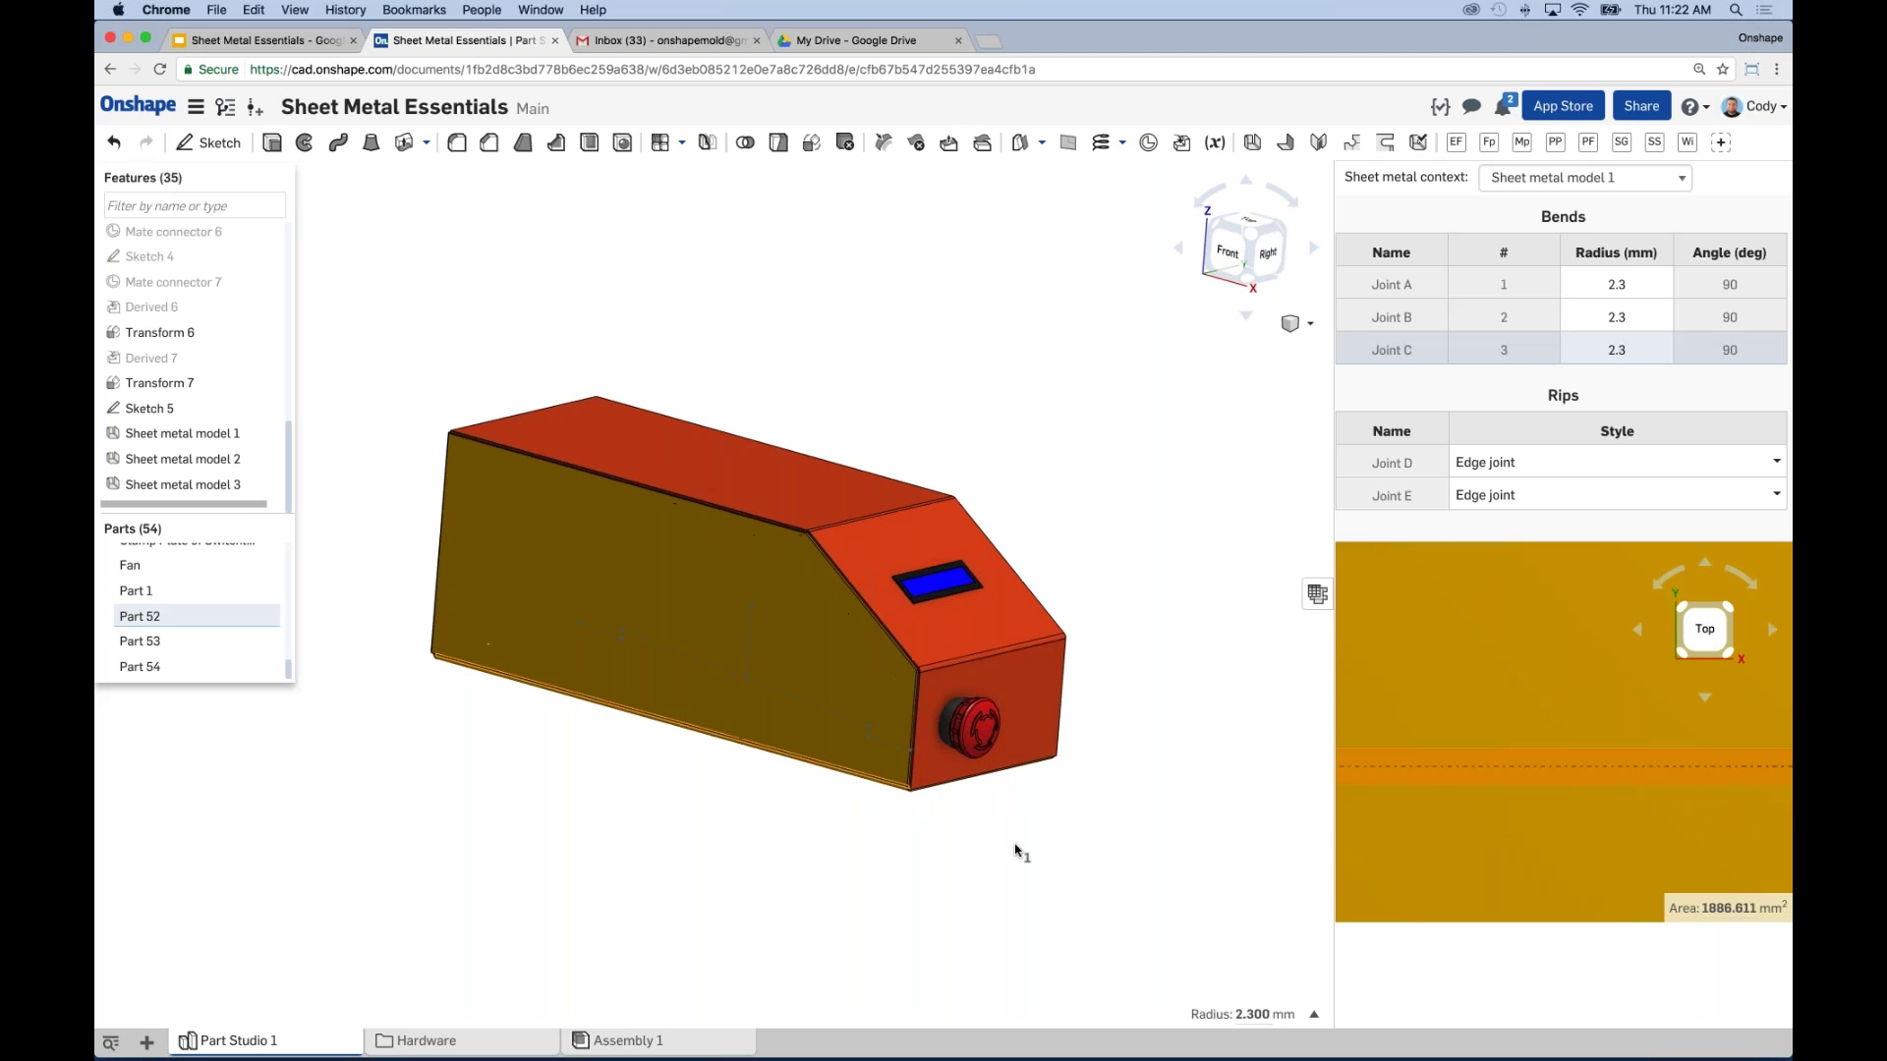
pyautogui.scroll(-5, 1155, 840)
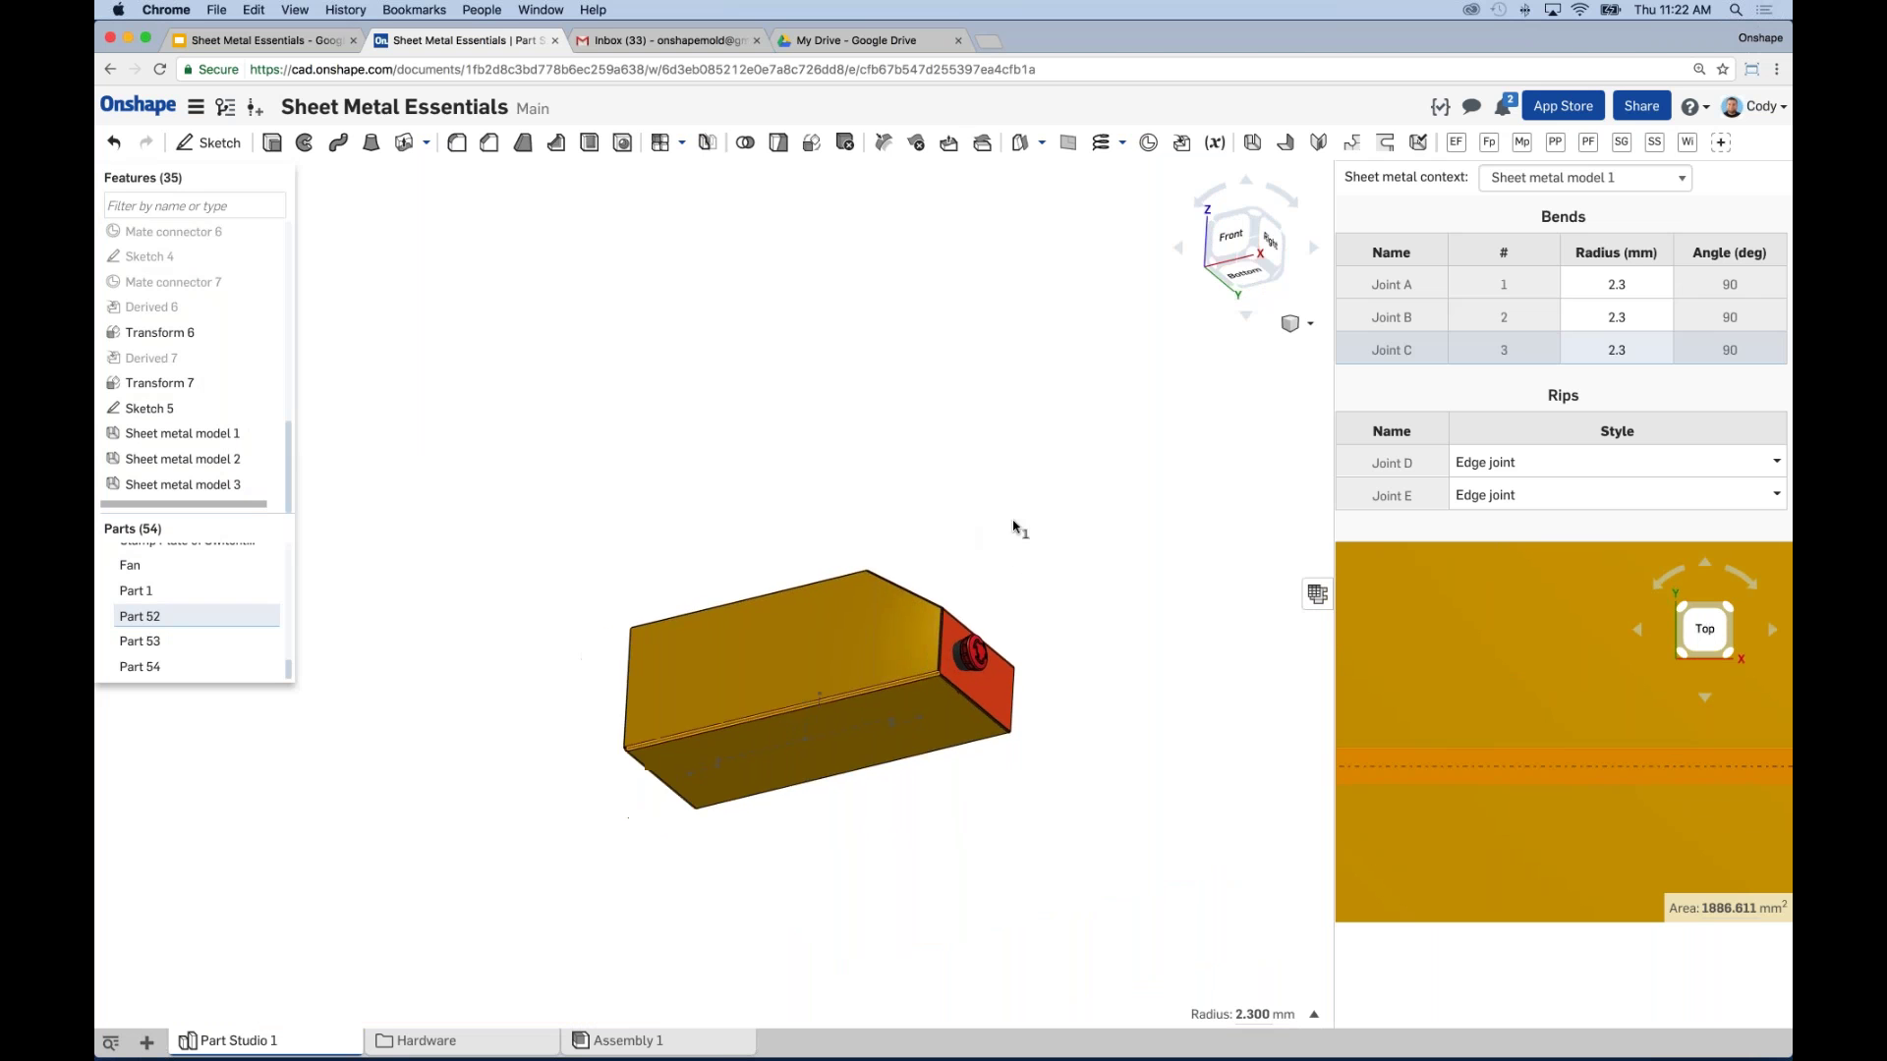
pyautogui.hotkey('shift', '7')
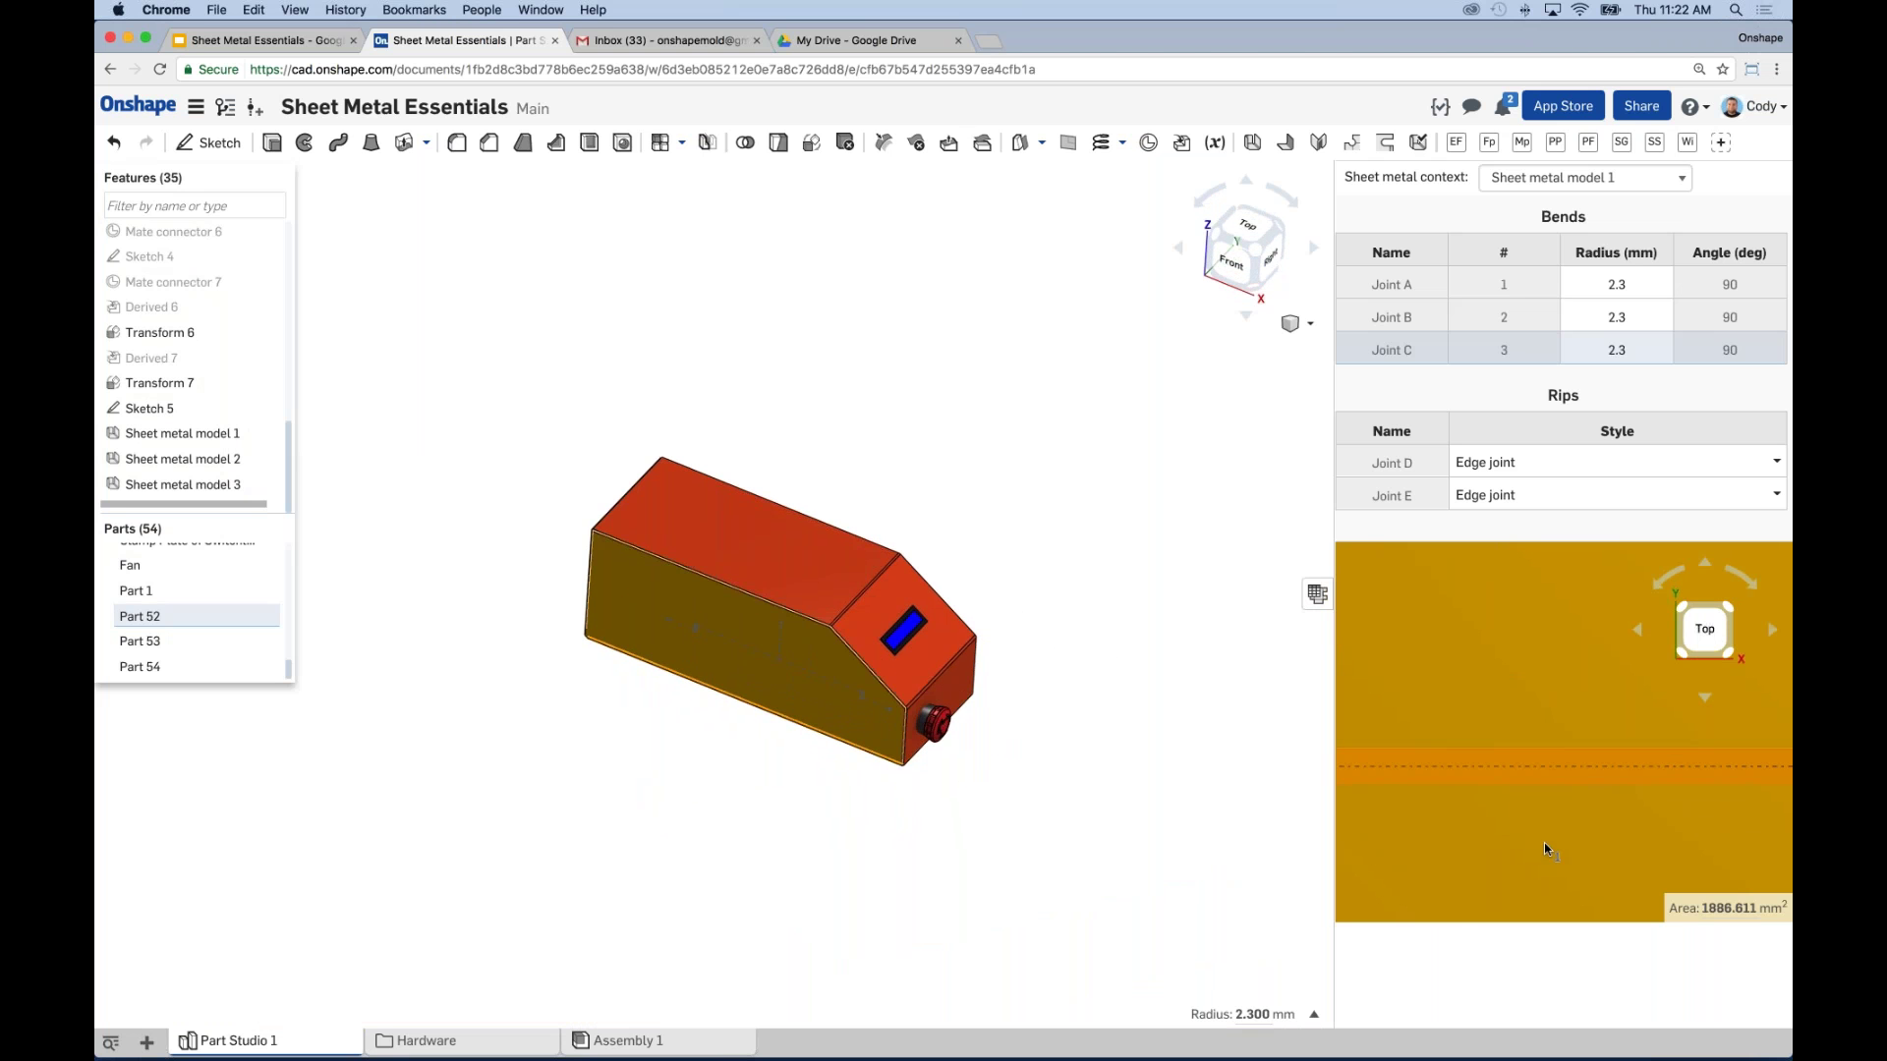
pyautogui.scroll(-2, 1547, 835)
pyautogui.scroll(-3, 1551, 841)
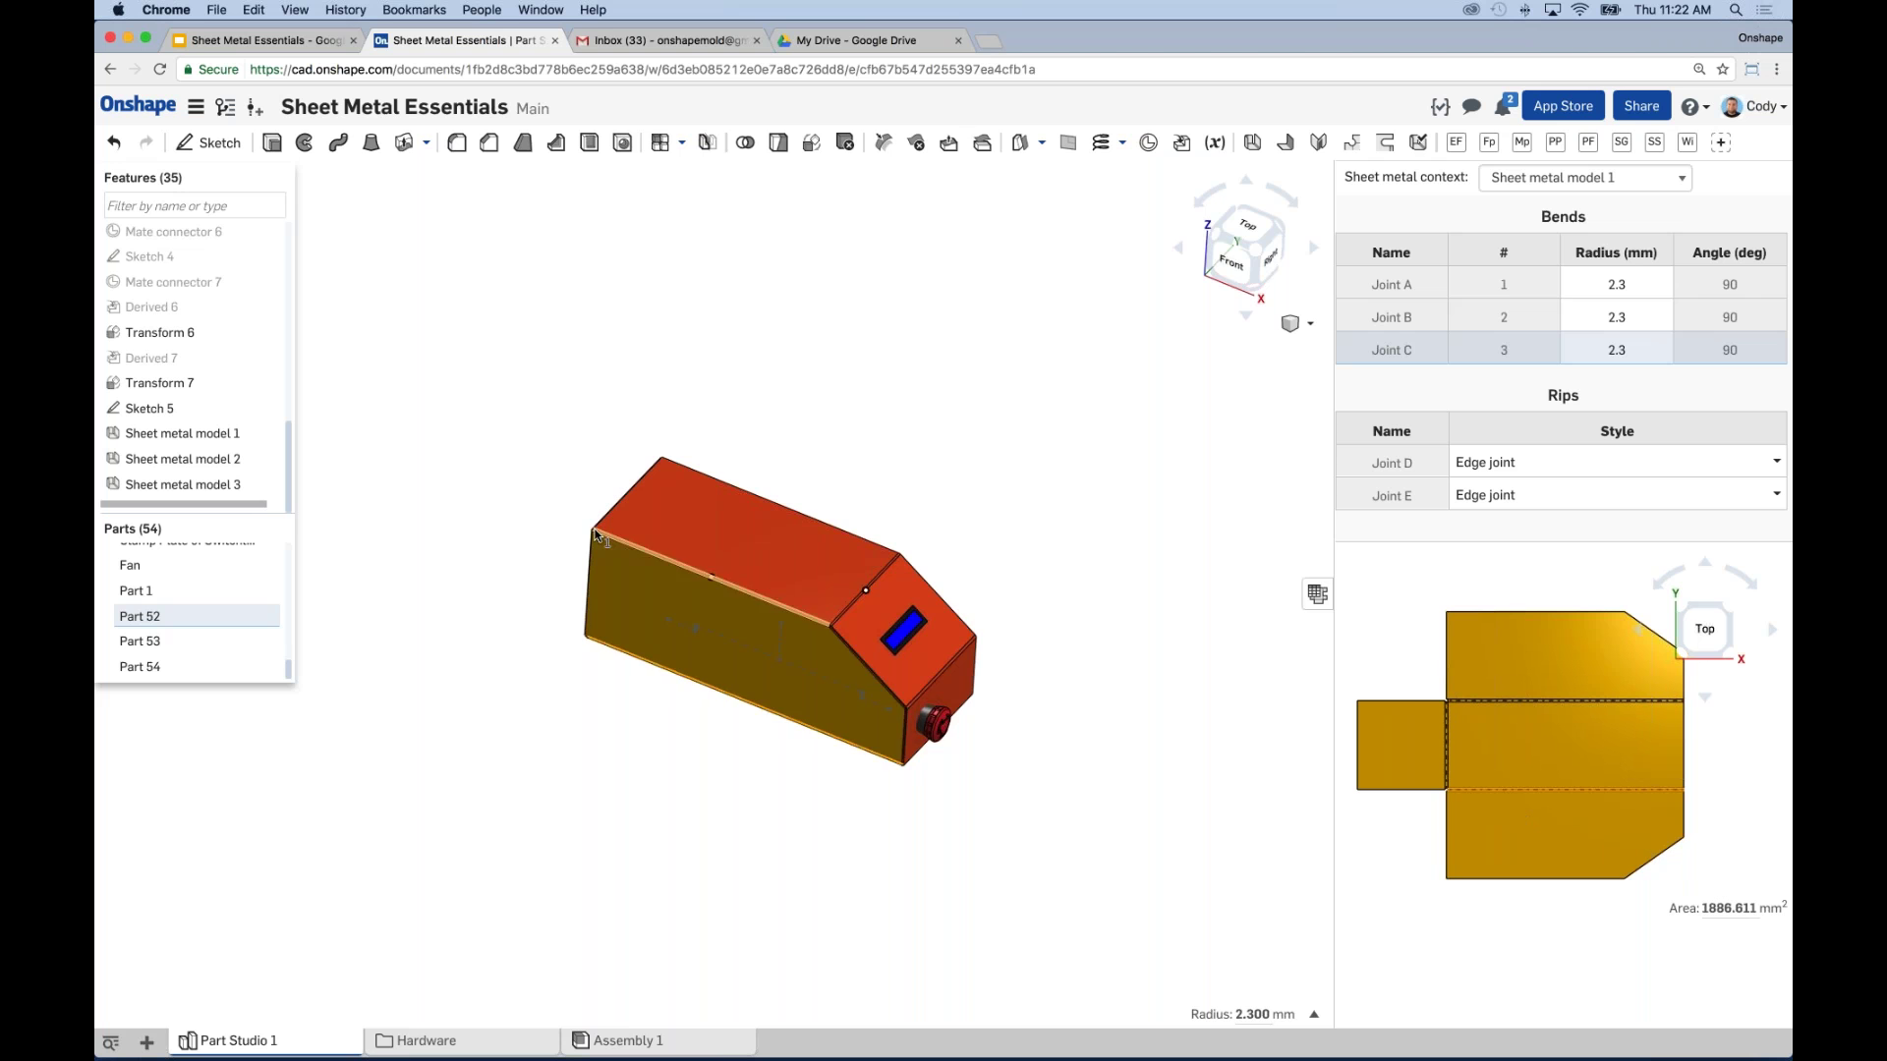
pyautogui.scroll(5, 798, 379)
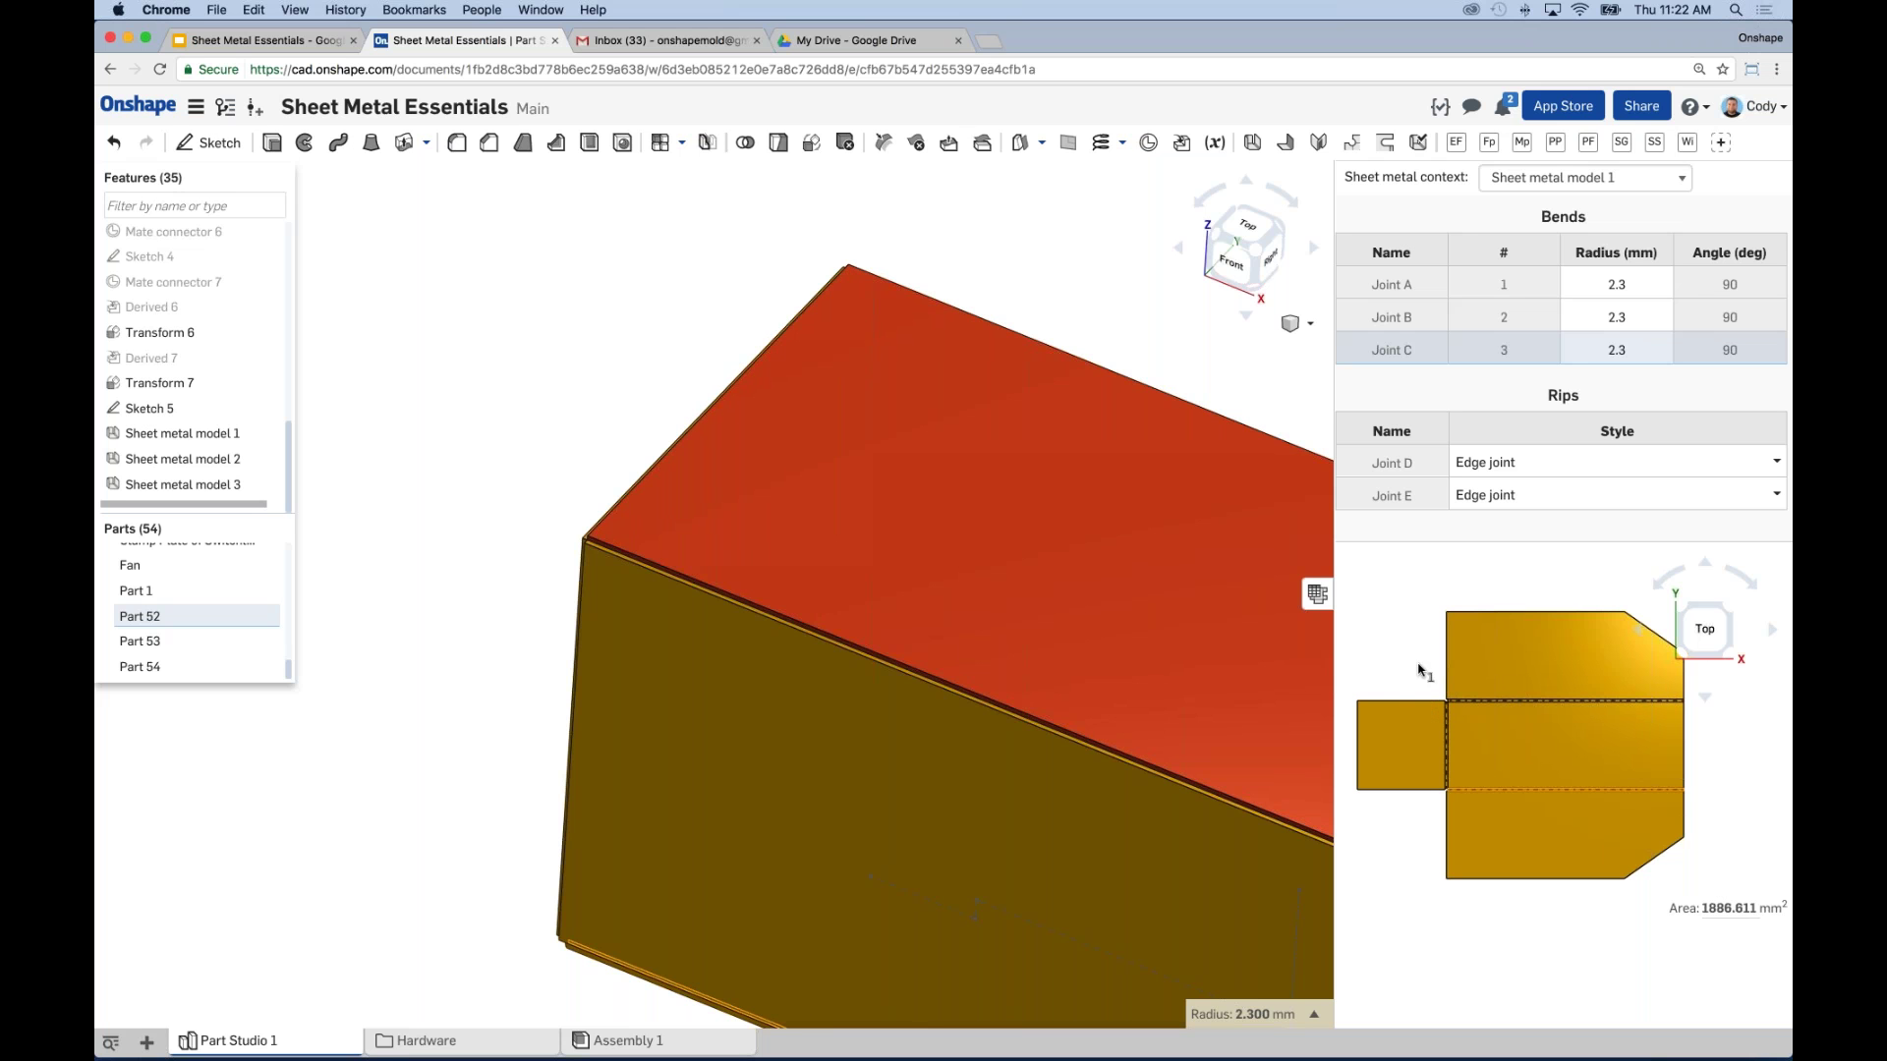
pyautogui.scroll(-2, 1418, 664)
pyautogui.moveTo(1199, 403); pyautogui.dragTo(977, 308, button='middle')
pyautogui.scroll(3, 1535, 687)
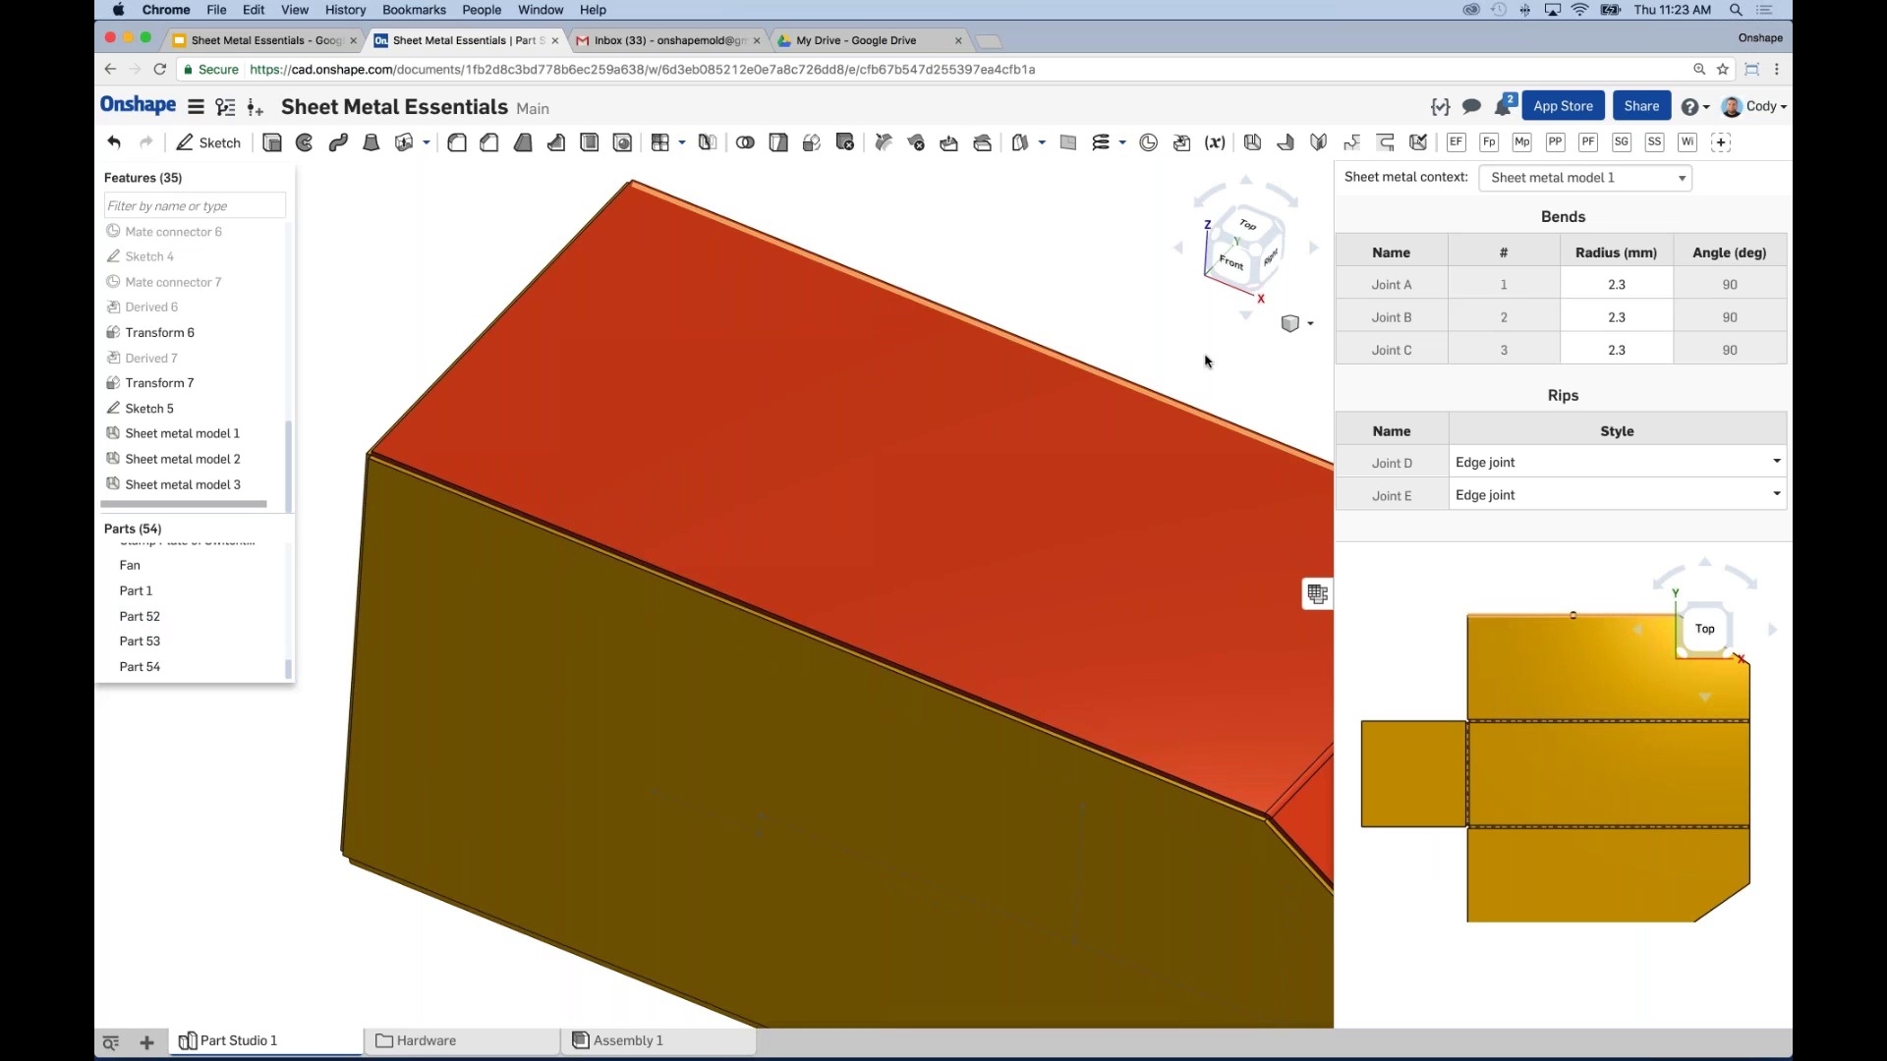
# Step: Select Joint B in the Bends table and inspect the corresponding bend and its corner on the underside of the folded enclosure
pyautogui.moveTo(1179, 350); pyautogui.dragTo(1138, 339, button='middle')
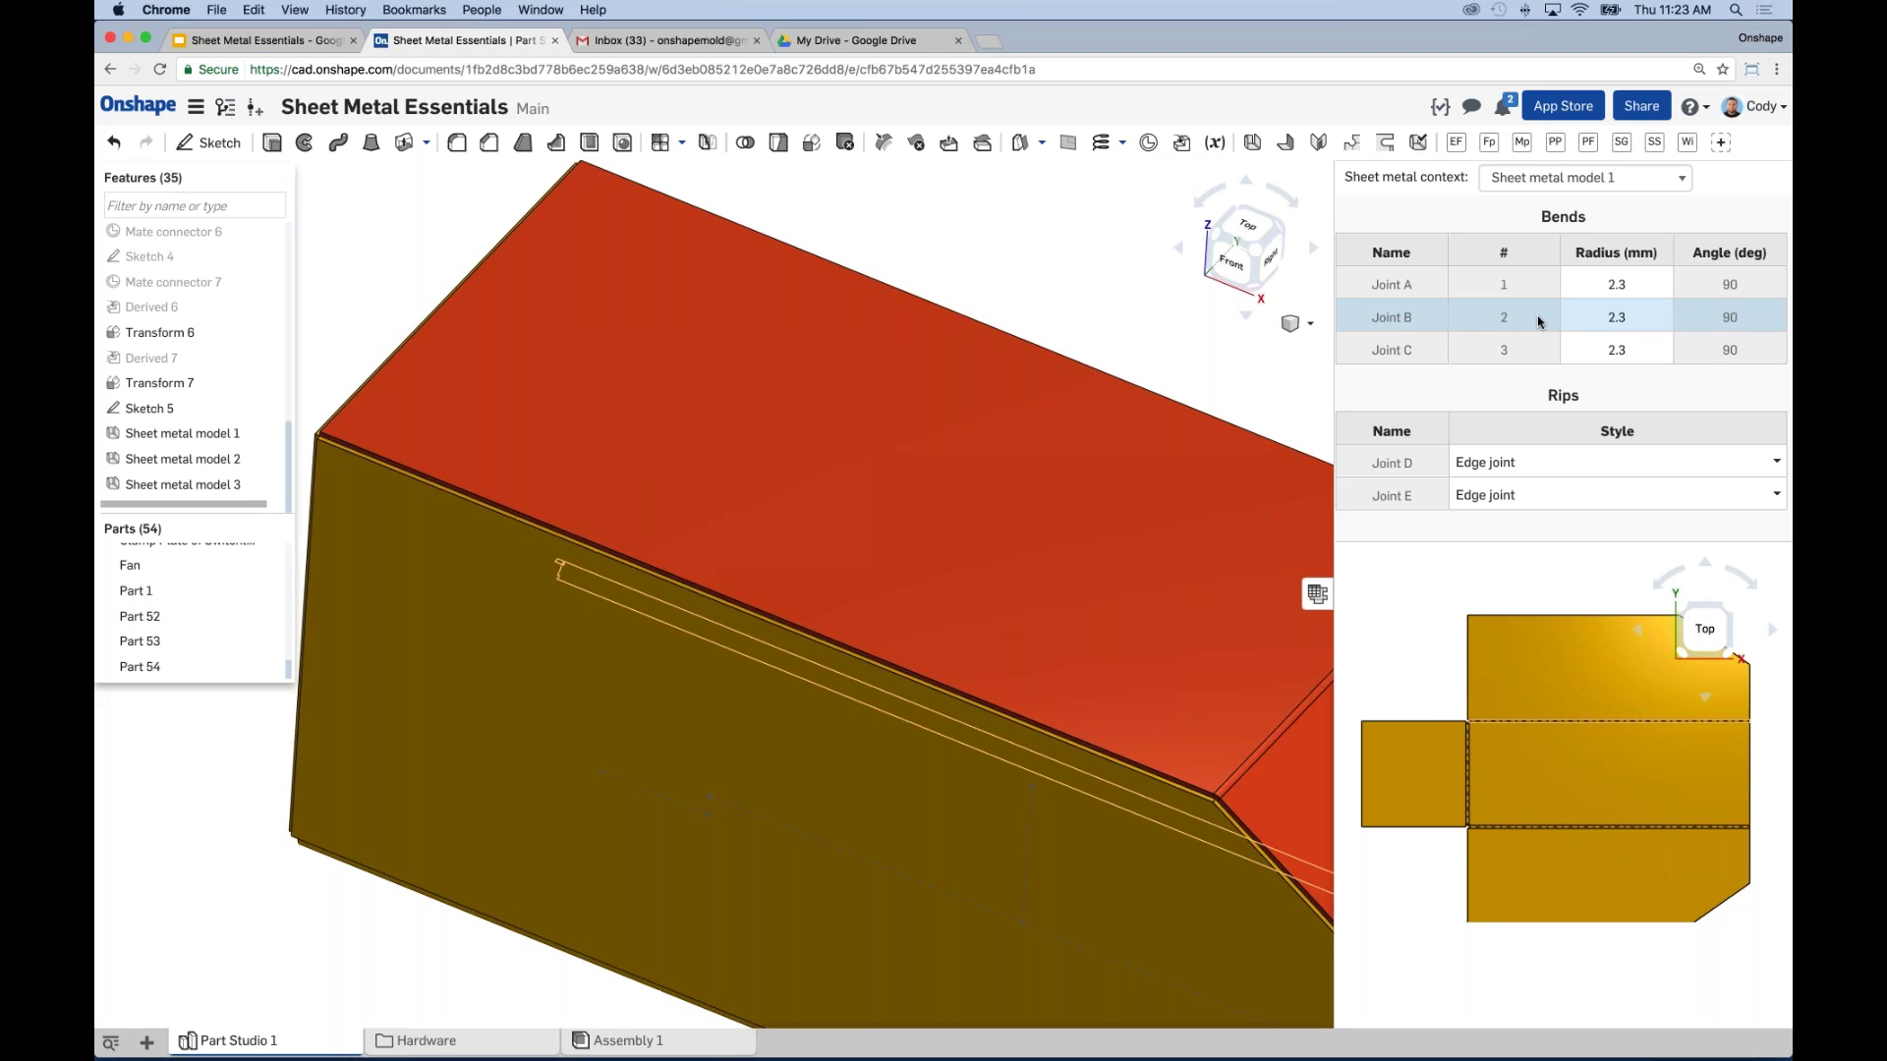
pyautogui.moveTo(1108, 315); pyautogui.dragTo(919, 295, button='right')
pyautogui.press('f')
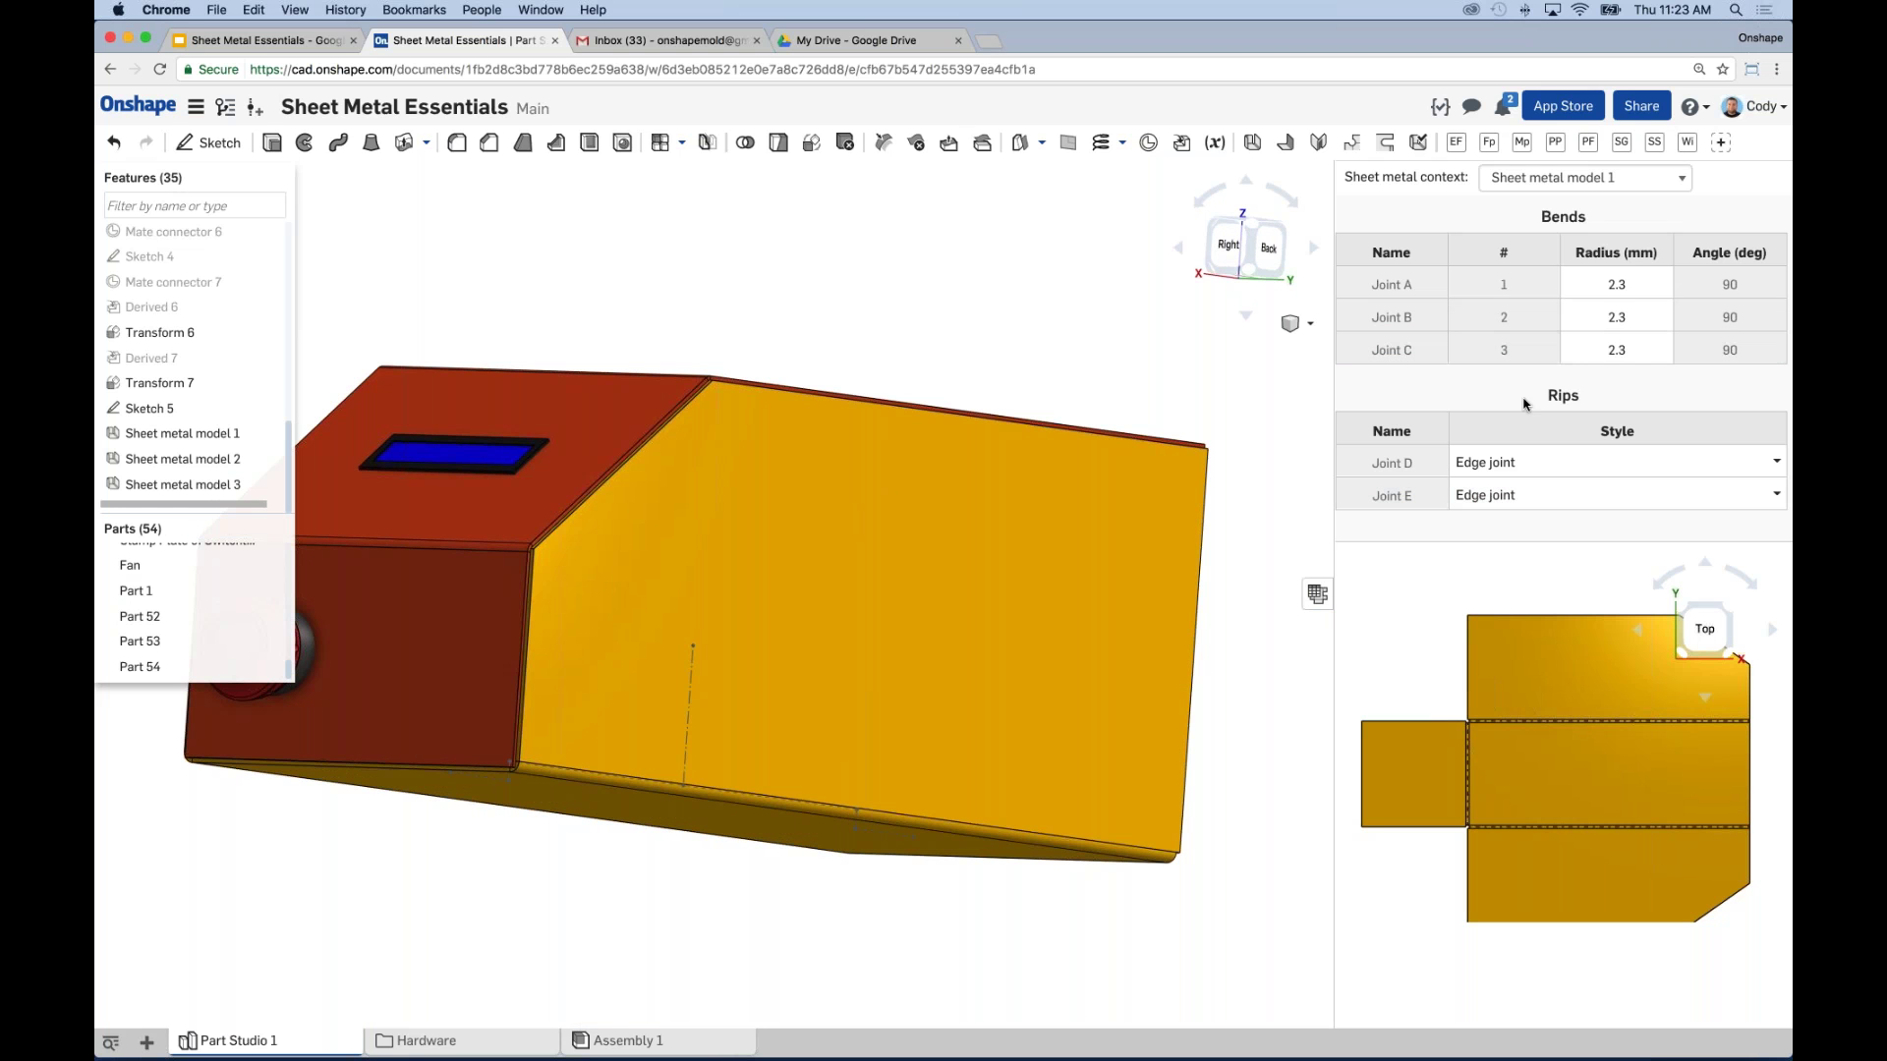
pyautogui.click(1453, 320)
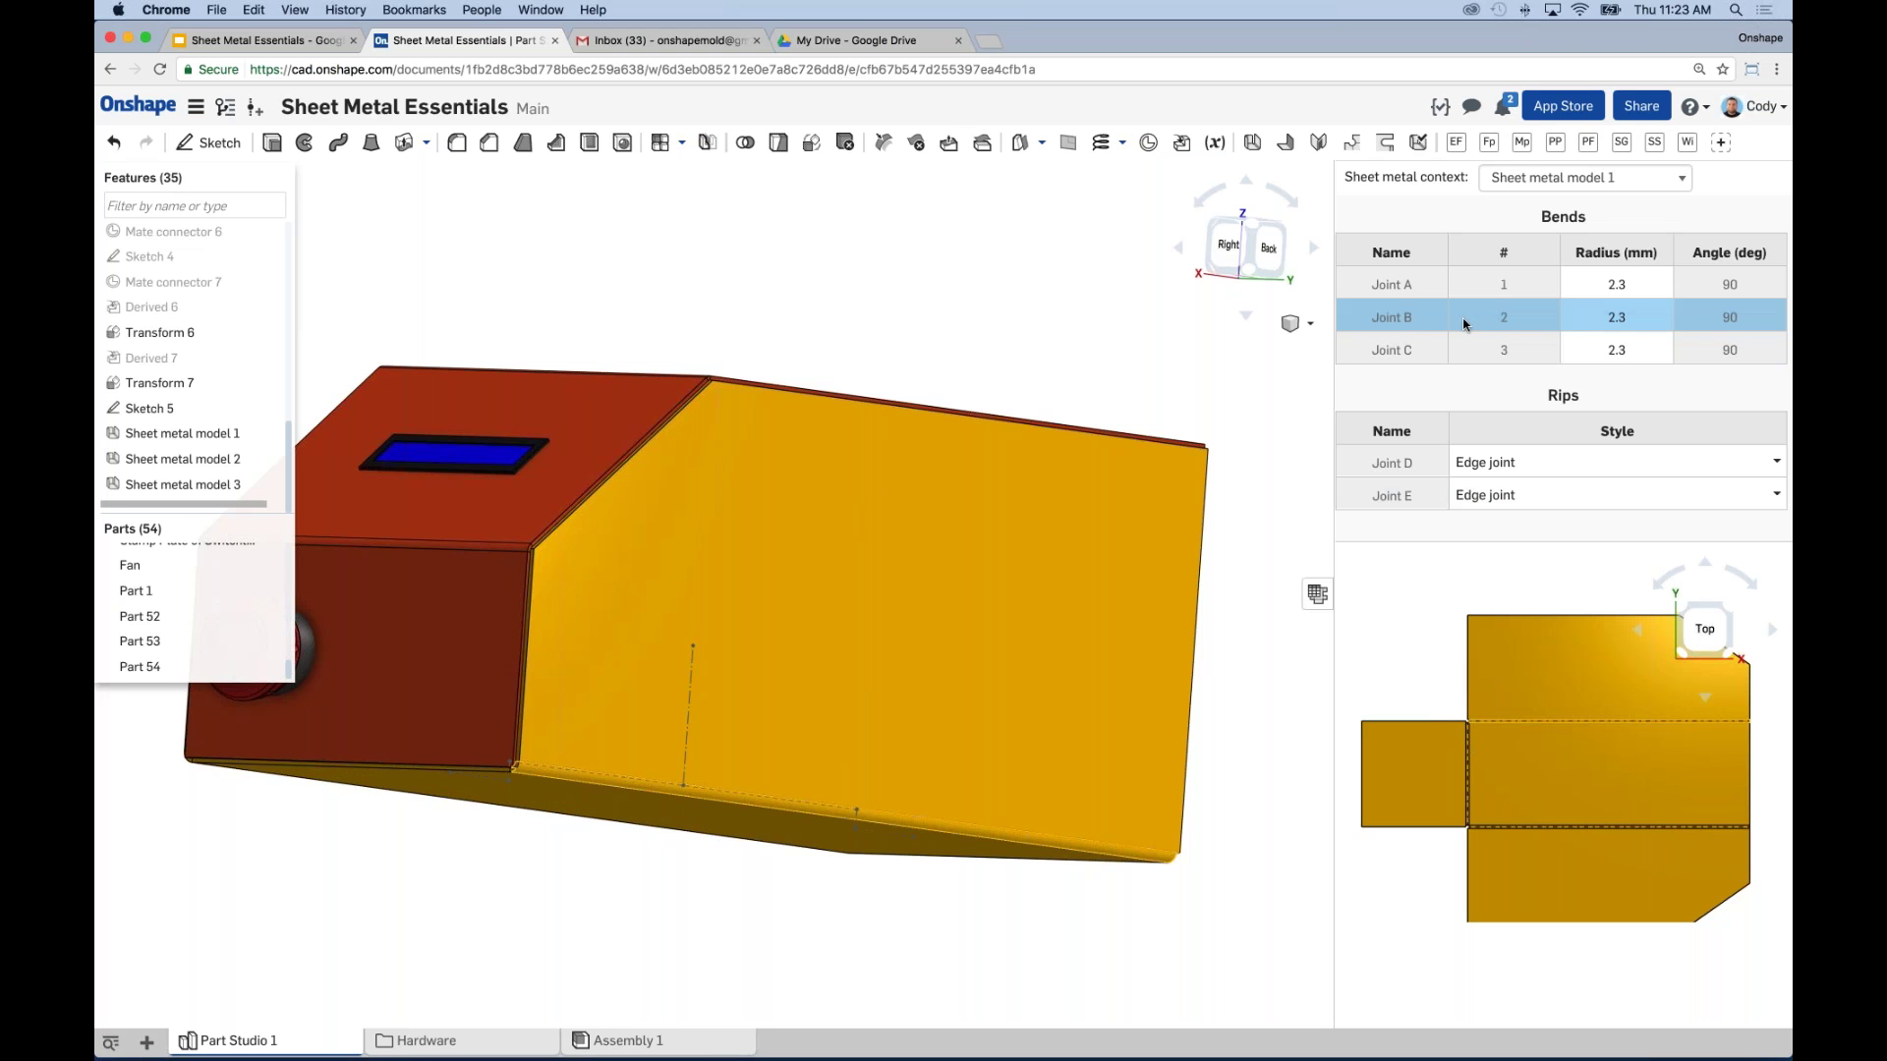
pyautogui.moveTo(1065, 308); pyautogui.dragTo(751, 562, button='right')
pyautogui.scroll(5, 751, 559)
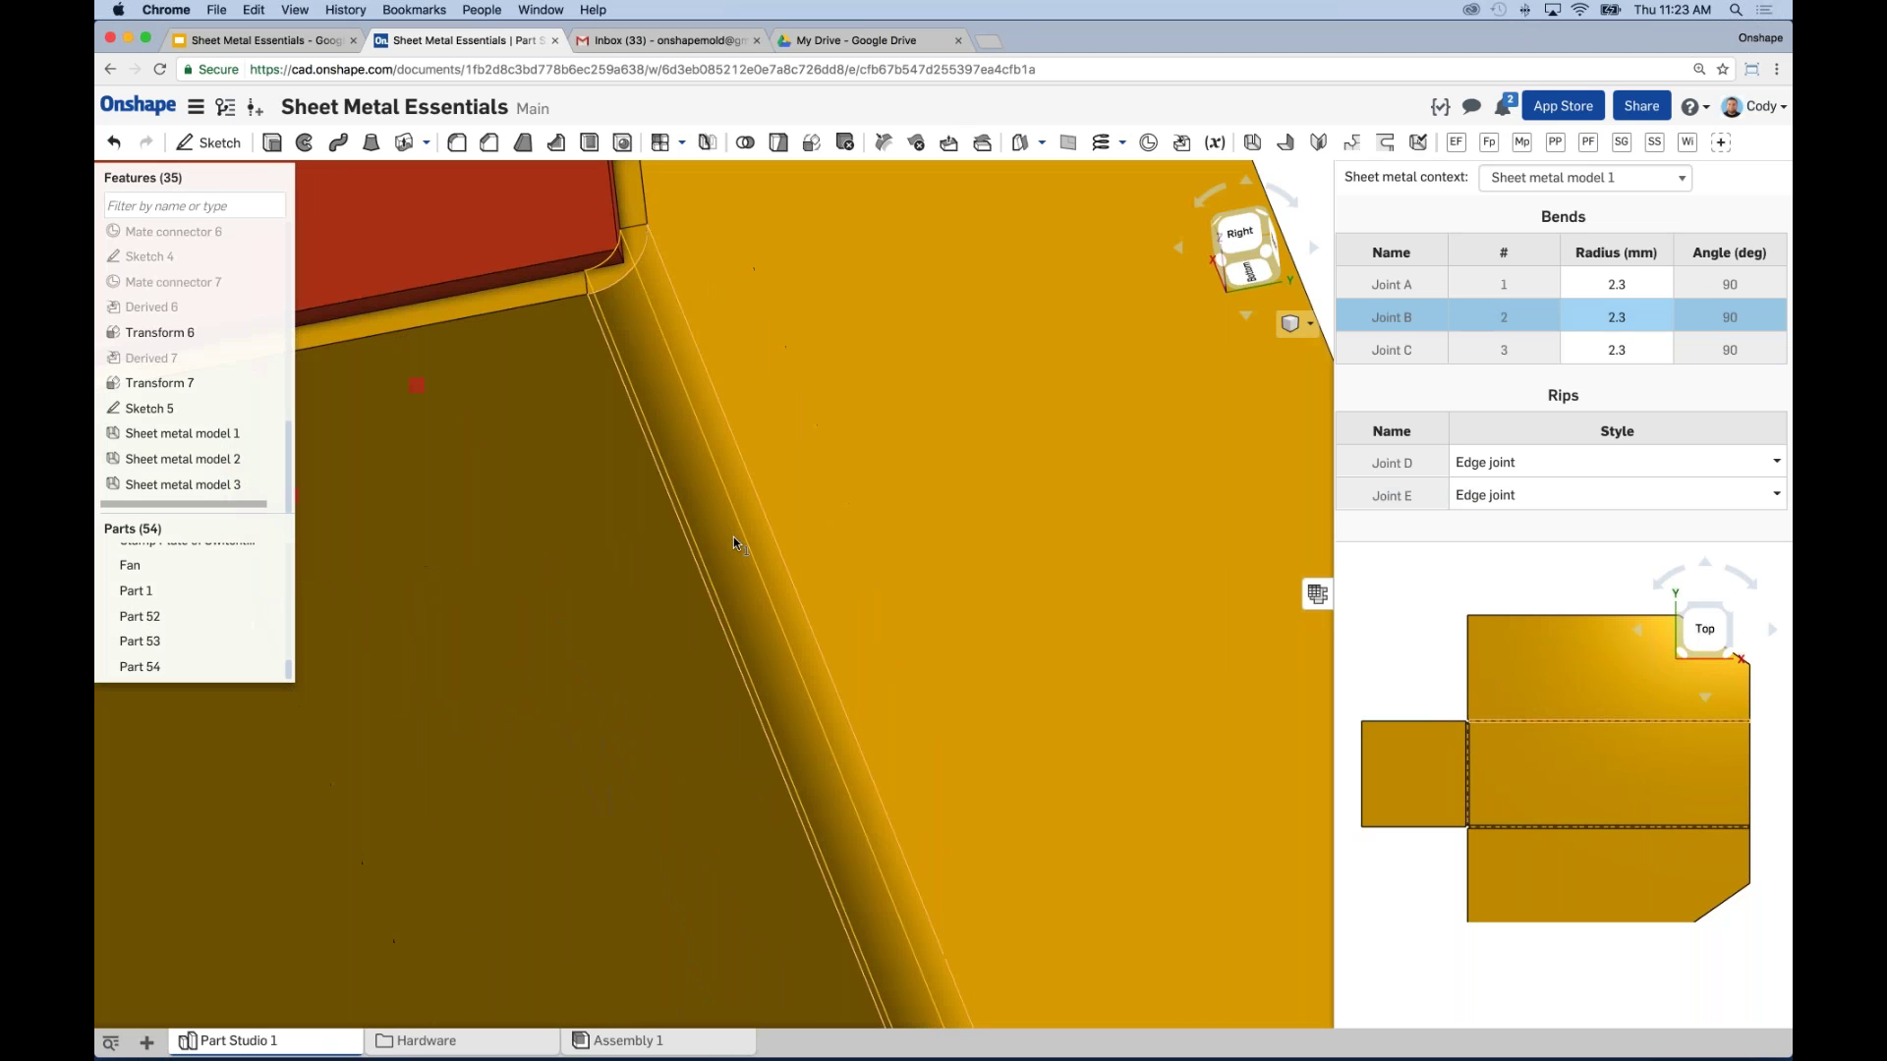
pyautogui.scroll(-5, 867, 563)
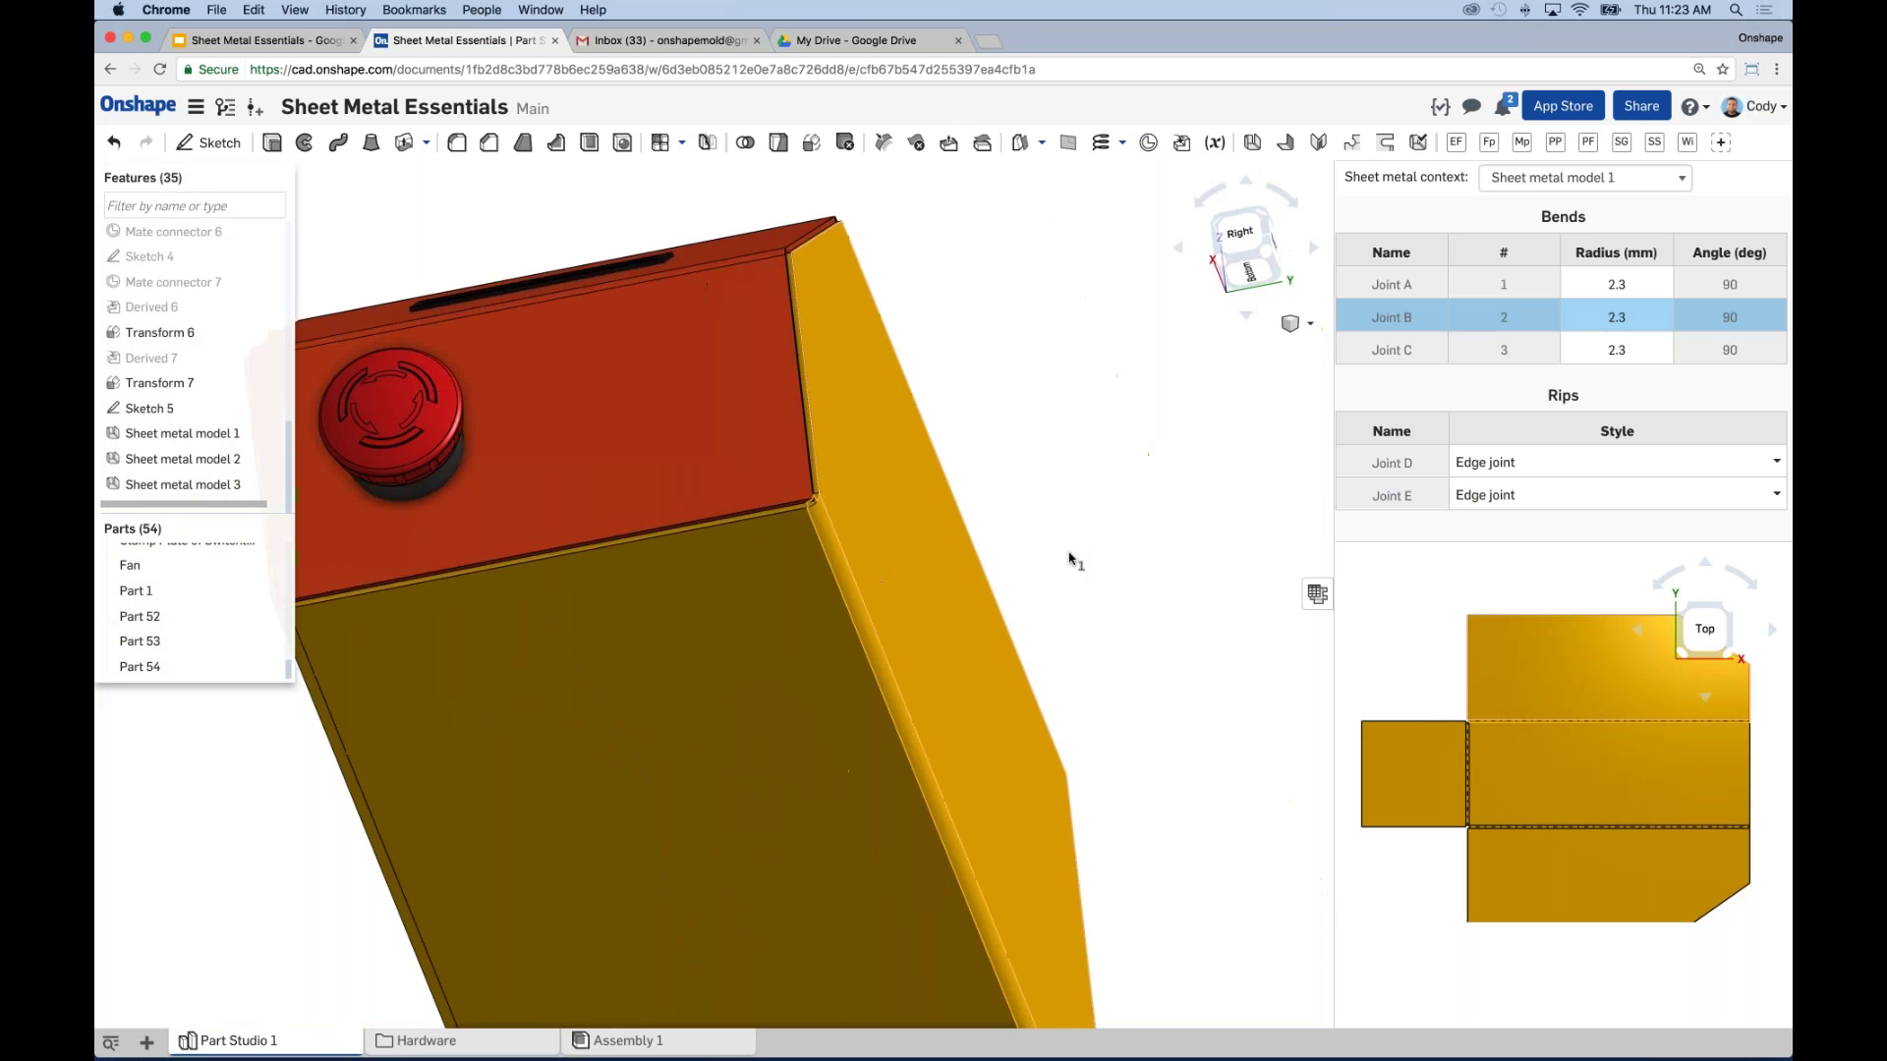
pyautogui.scroll(-3, 1075, 451)
pyautogui.moveTo(1061, 476); pyautogui.dragTo(1180, 581, button='right')
pyautogui.moveTo(1094, 626); pyautogui.dragTo(1073, 646, button='middle')
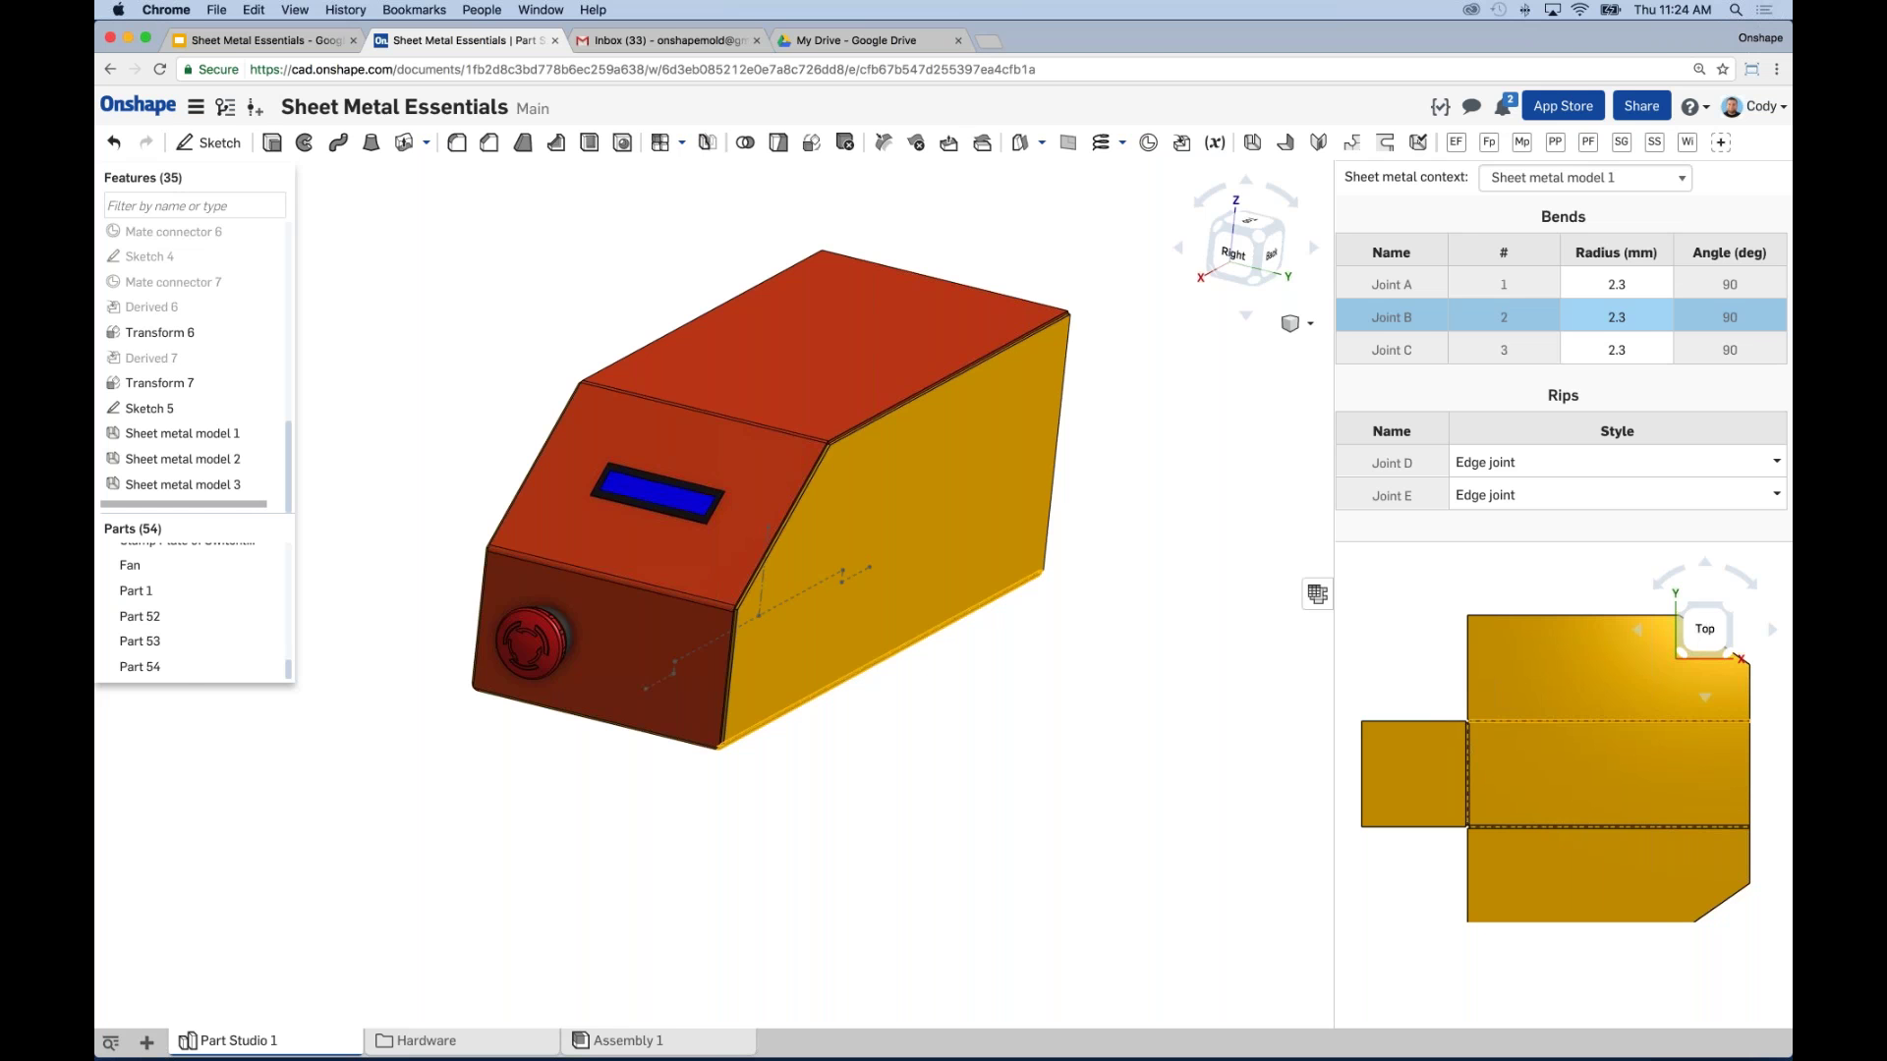
# Step: Edit Sheet metal model 3 to flip its thickness to the opposite direction, and accept the feature
pyautogui.click(207, 487)
pyautogui.rightClick(208, 487)
pyautogui.click(240, 525)
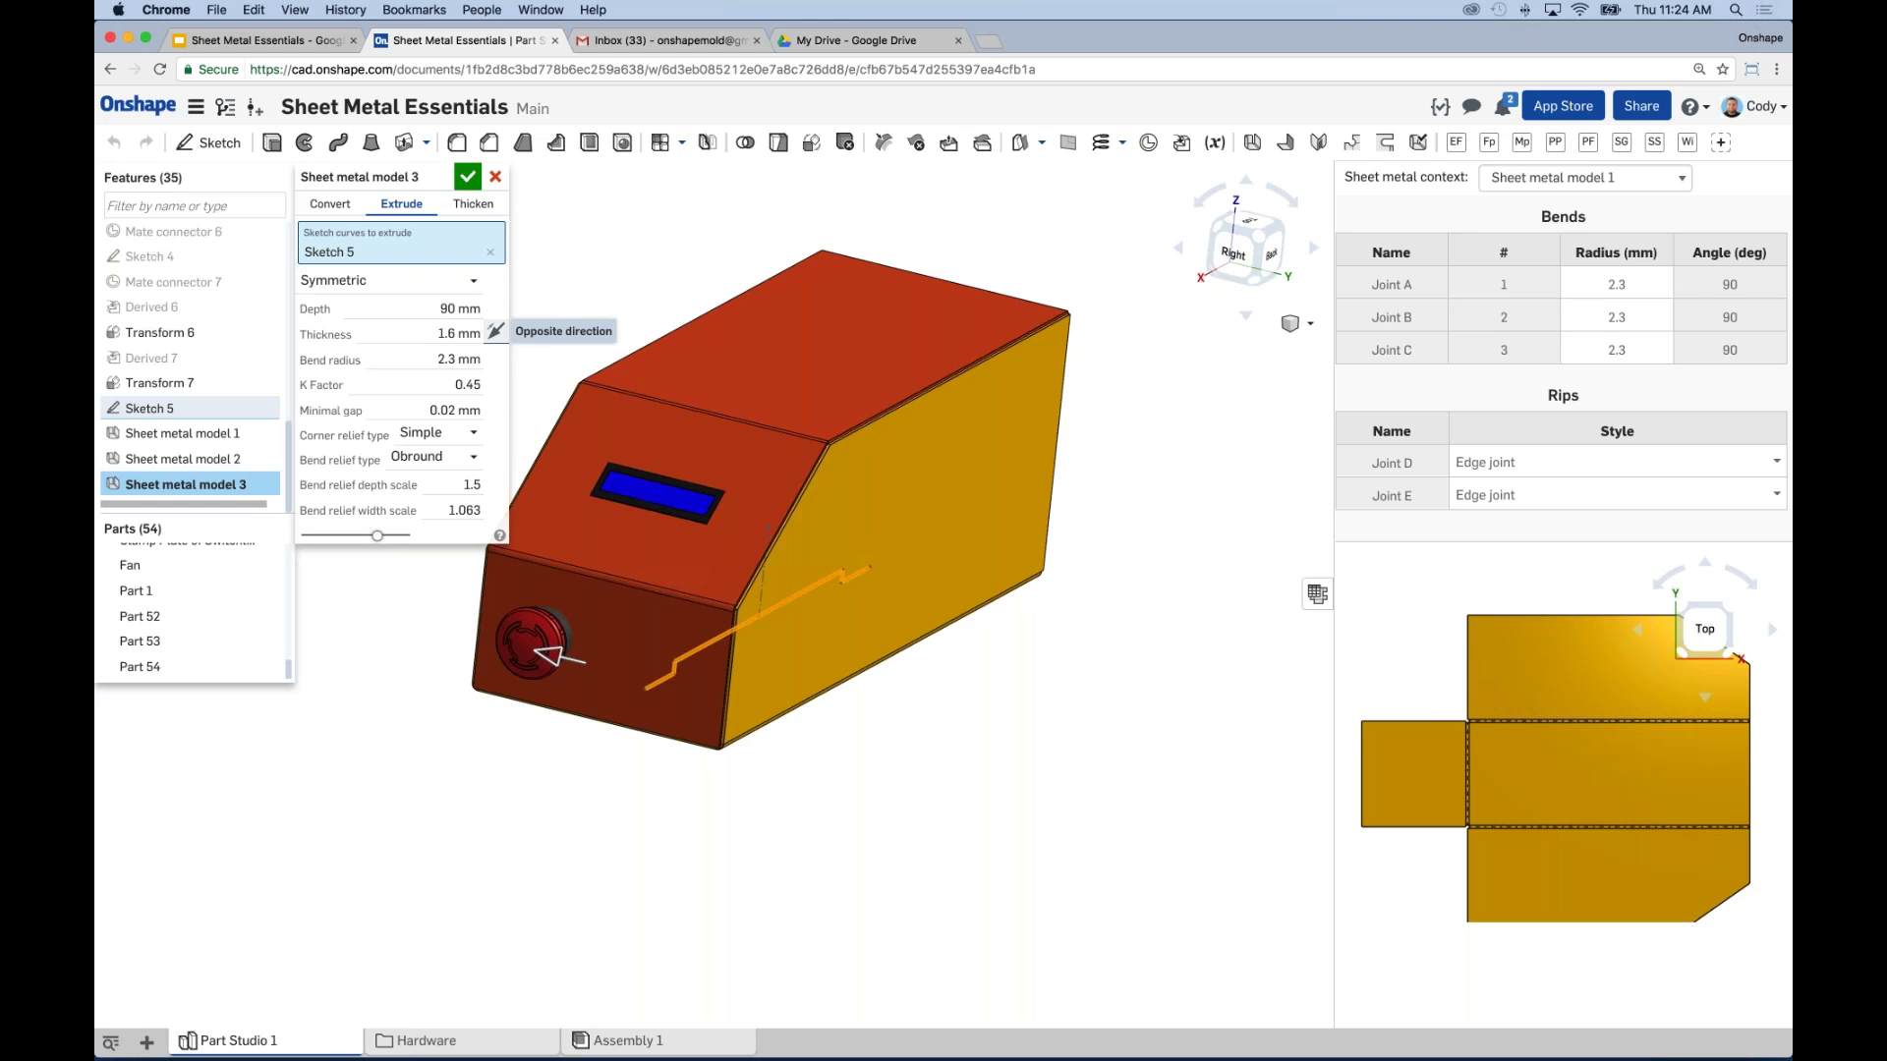
pyautogui.click(496, 331)
pyautogui.click(468, 177)
# Step: Select Joint B's bend region in the flat view and match it to the Bends table and the folded enclosure's underside
pyautogui.moveTo(558, 338); pyautogui.dragTo(1155, 644, button='middle')
pyautogui.click(1494, 317)
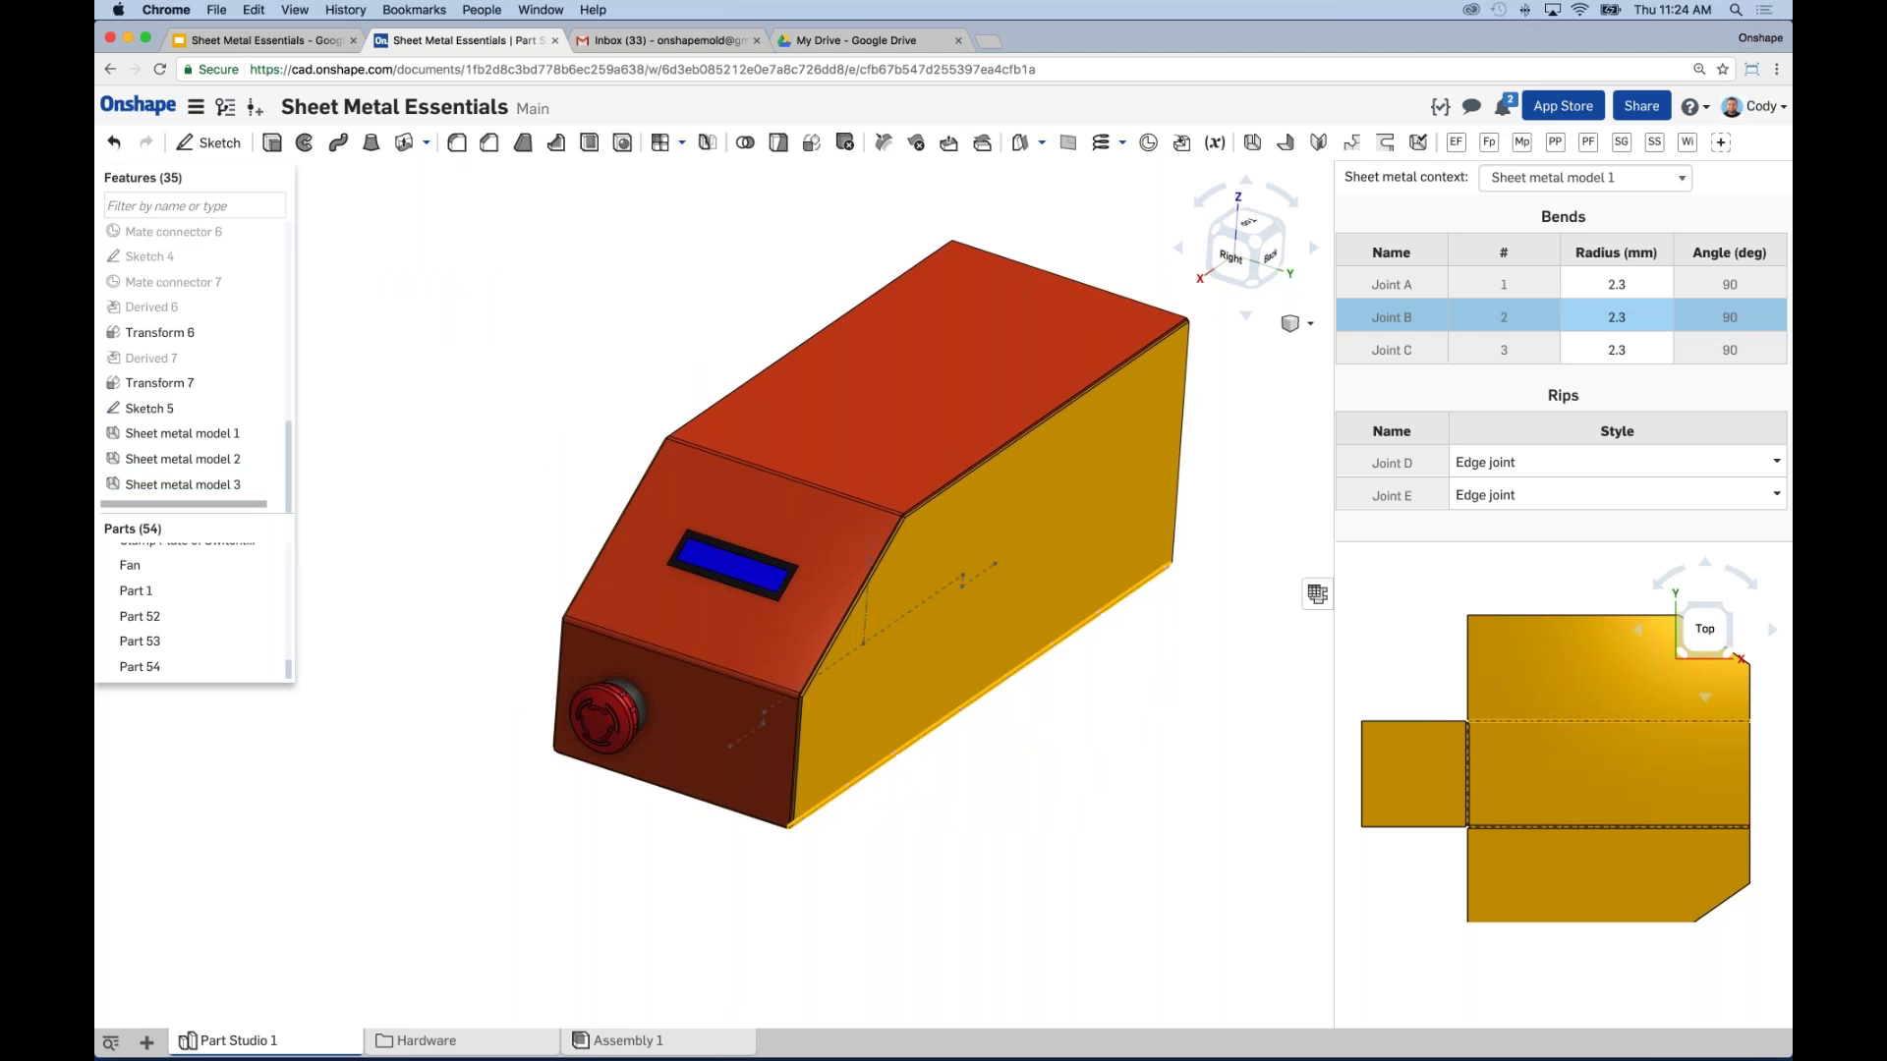
pyautogui.moveTo(1108, 792); pyautogui.dragTo(1115, 752, button='right')
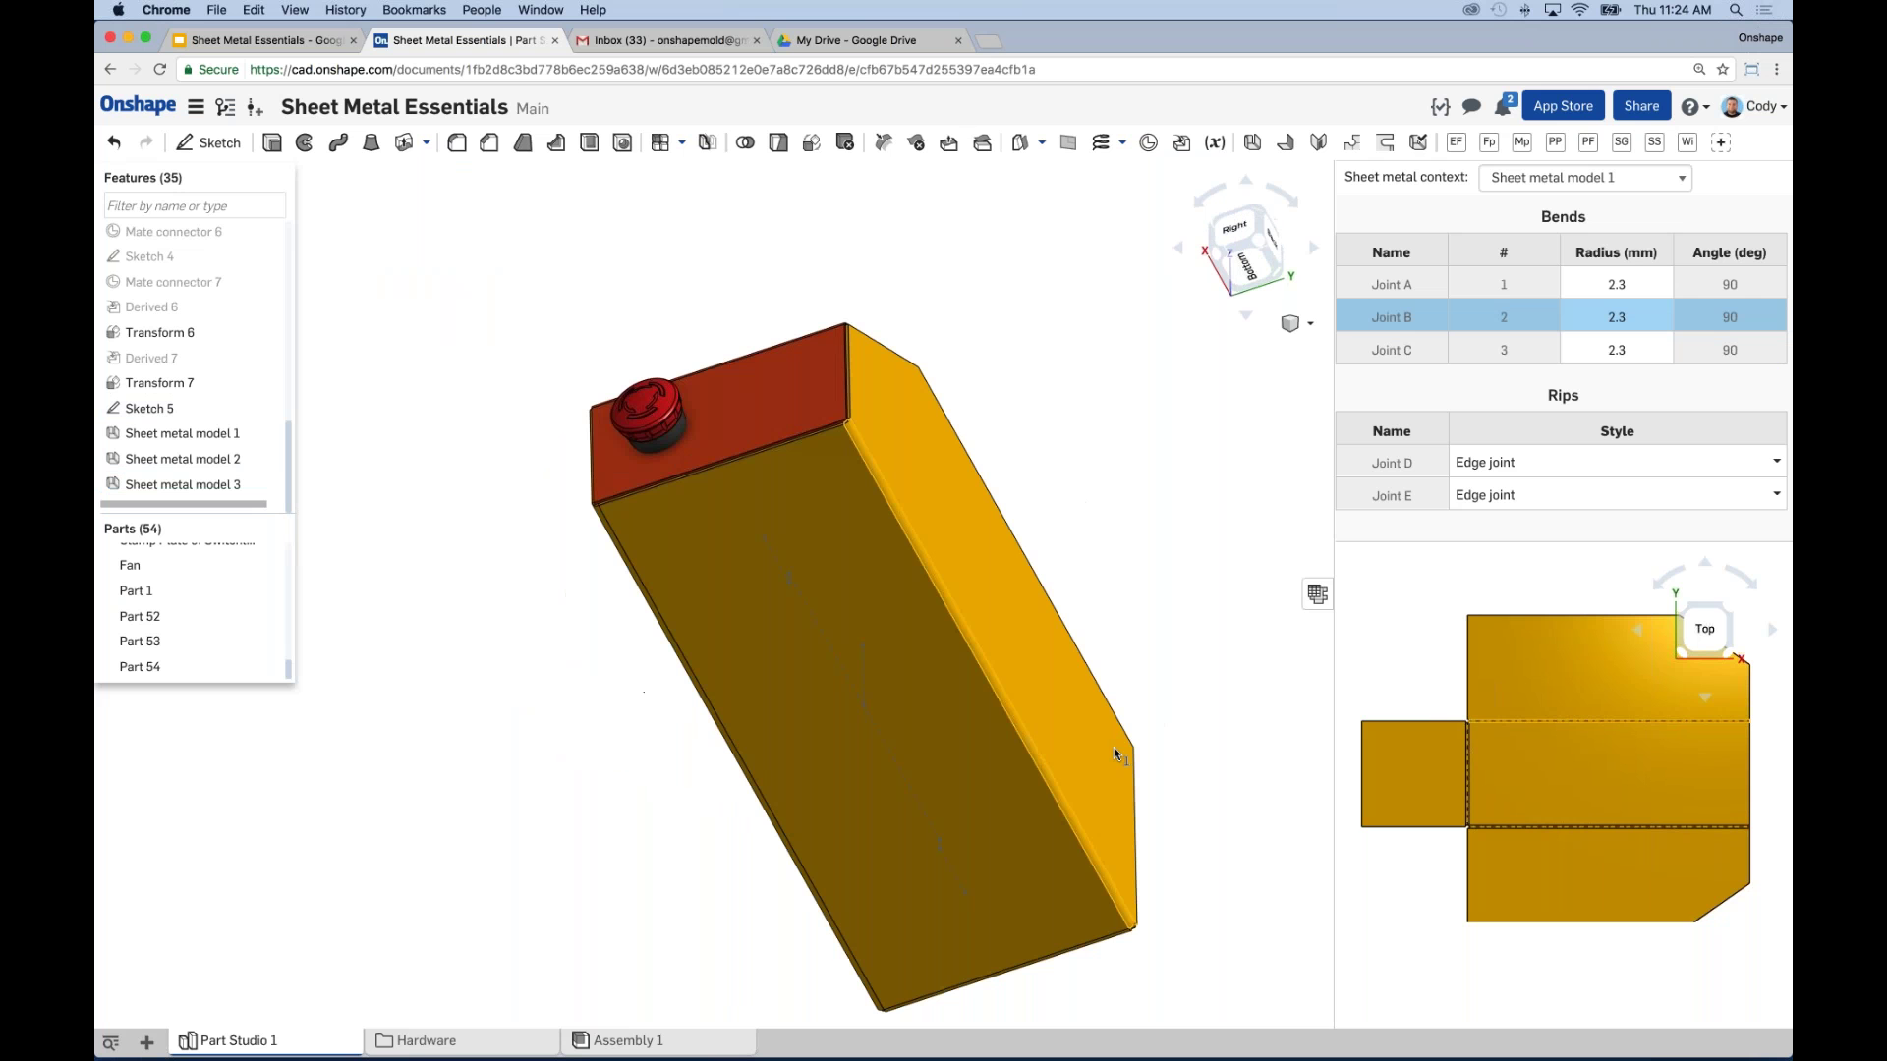
pyautogui.scroll(5, 1543, 720)
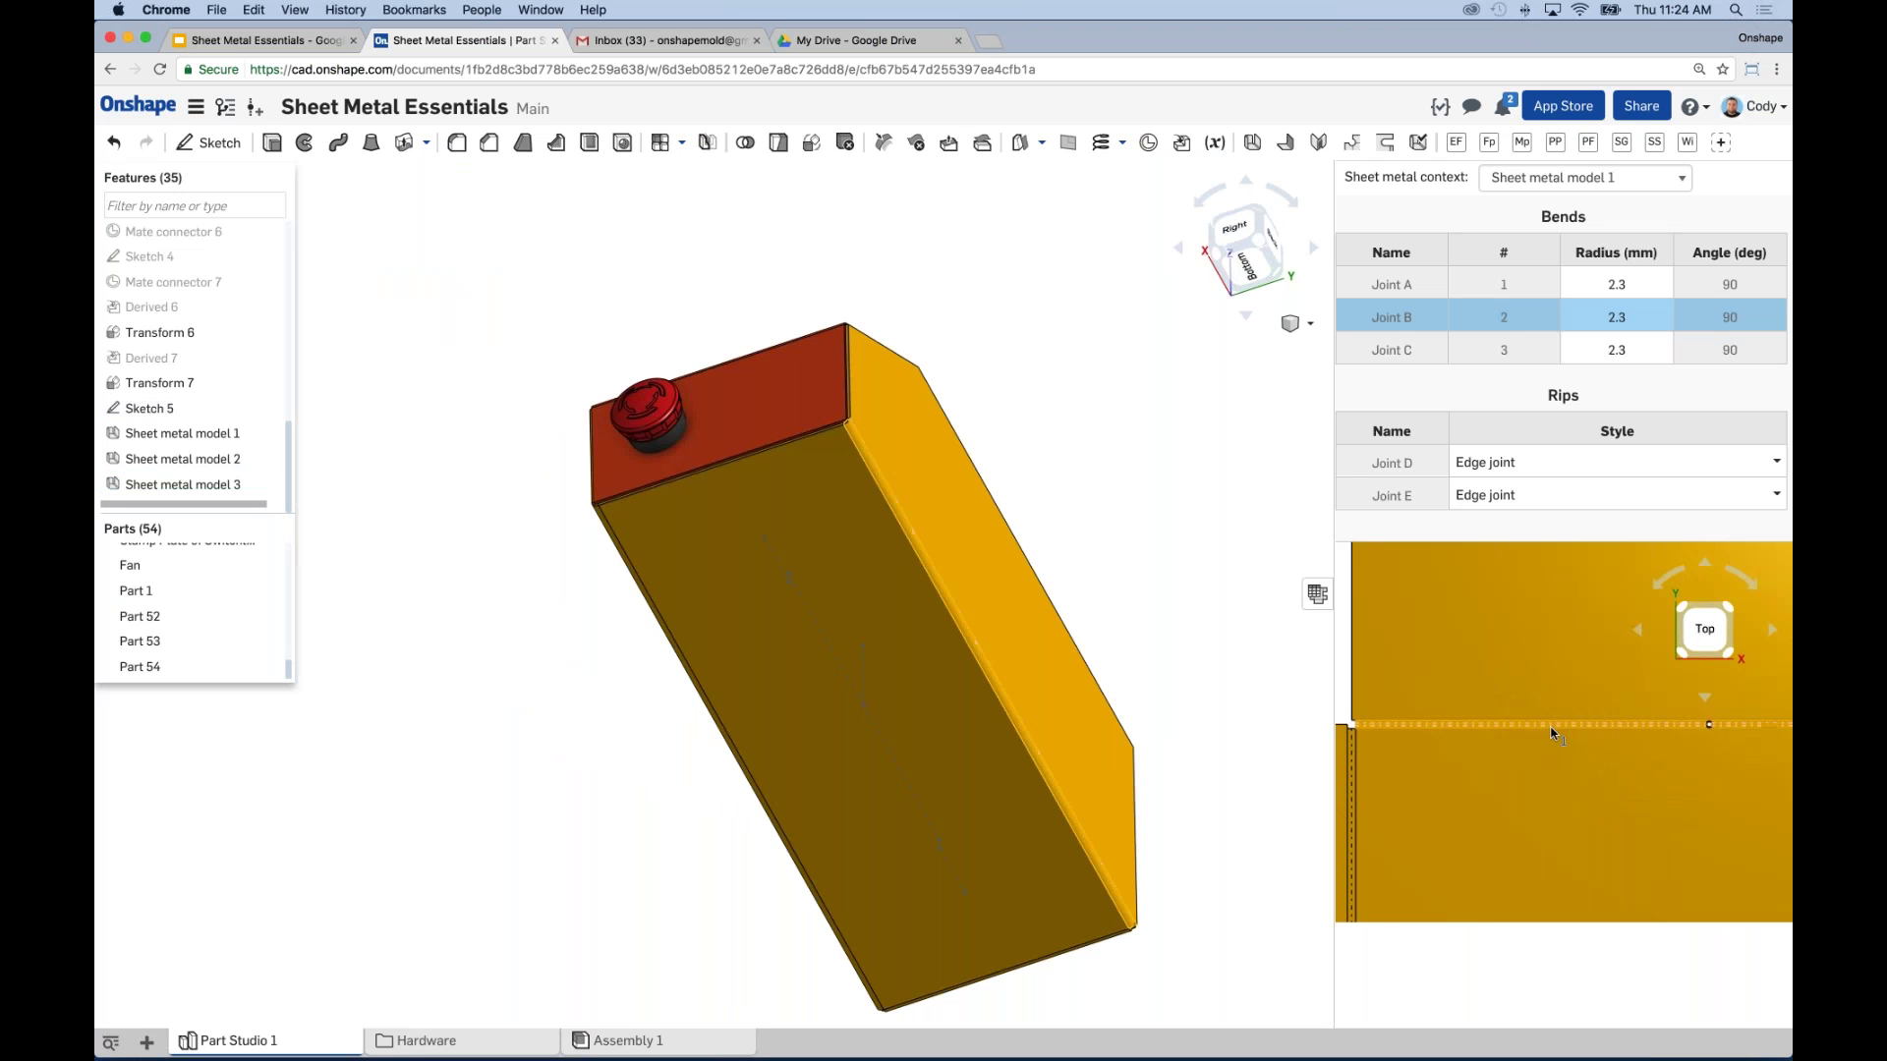
pyautogui.scroll(-2, 1551, 729)
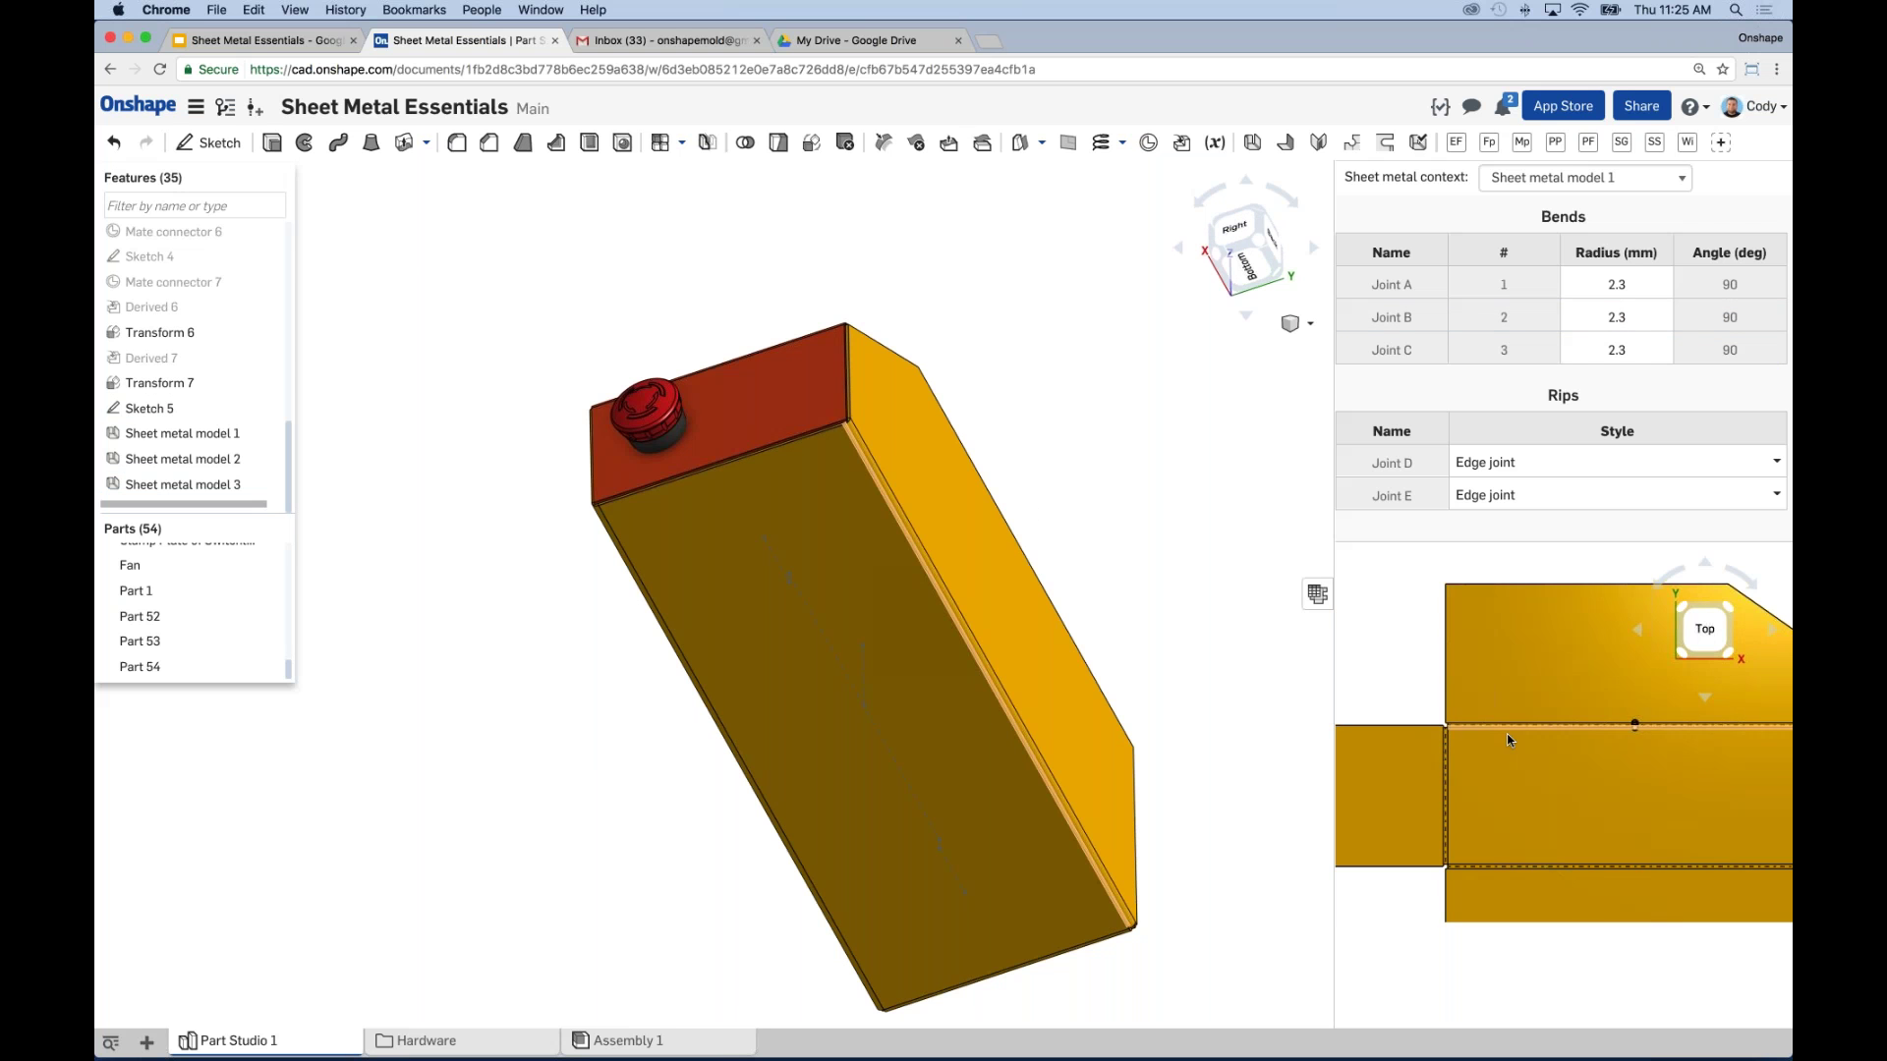
pyautogui.scroll(5, 1510, 739)
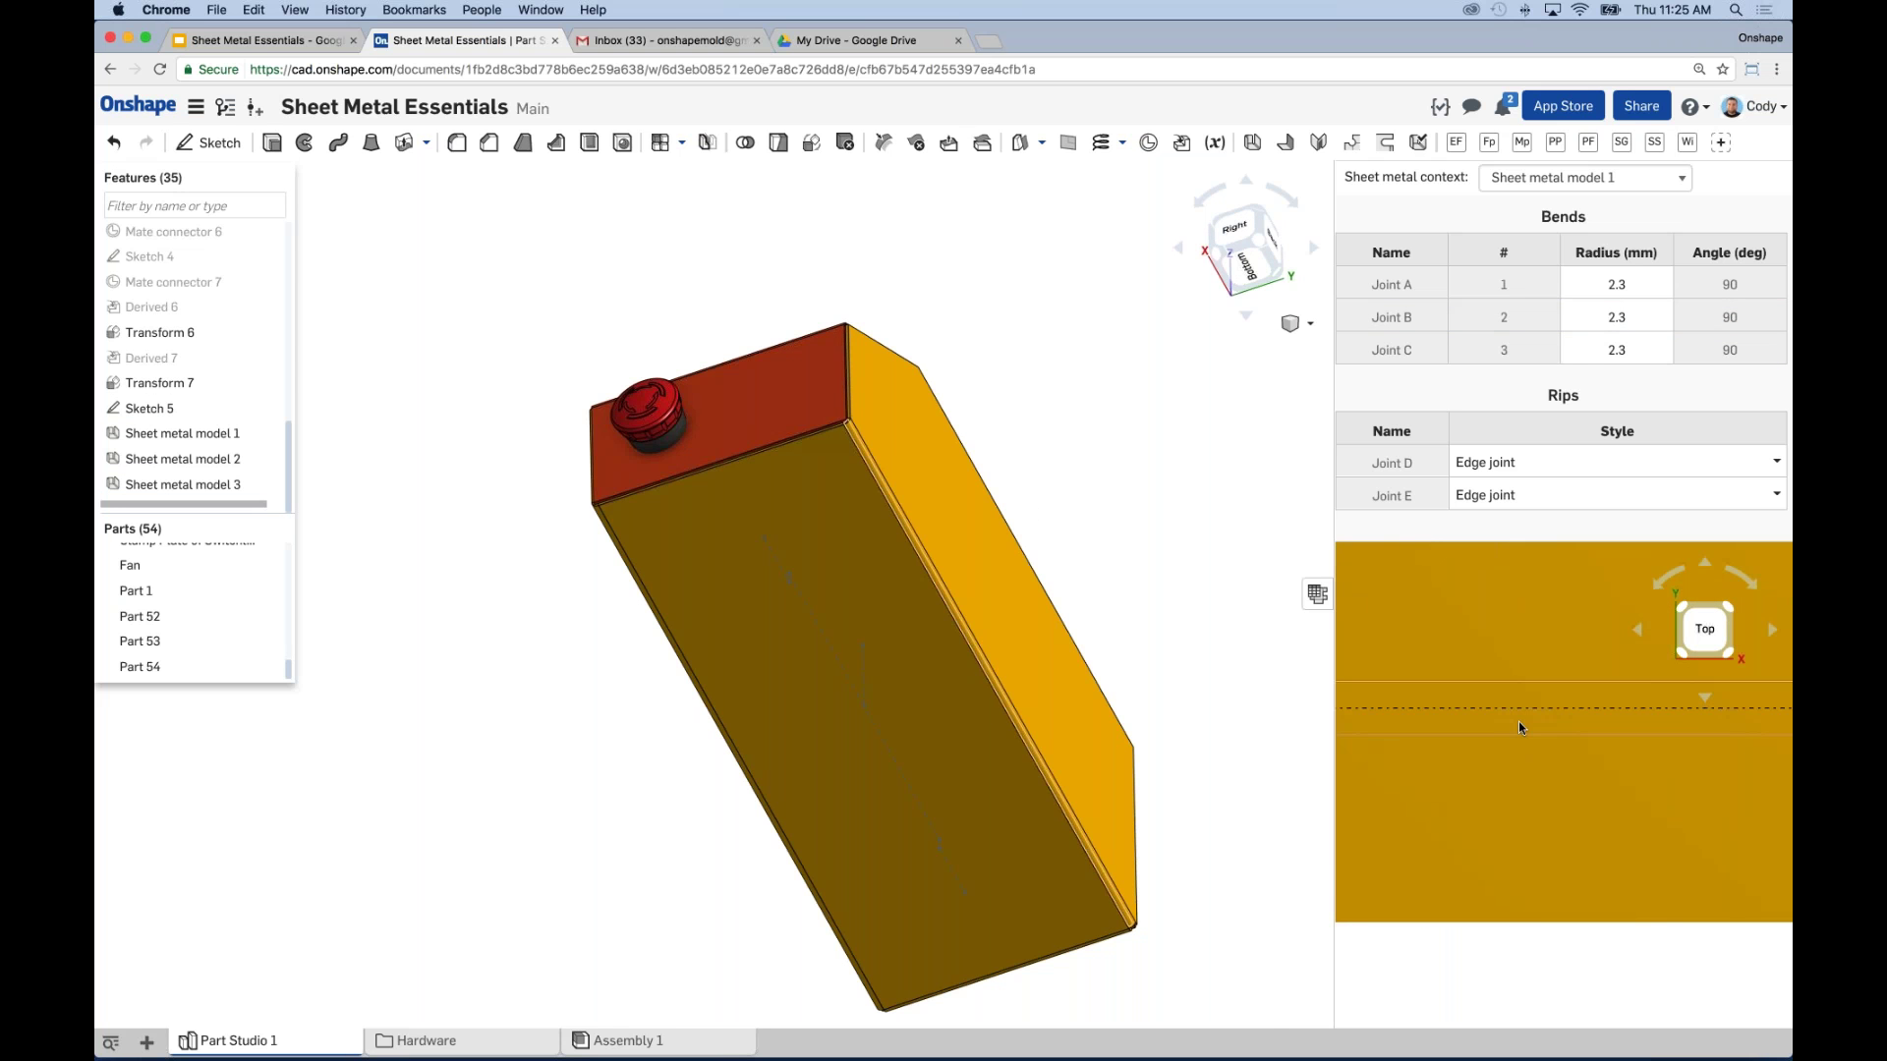
pyautogui.click(1518, 728)
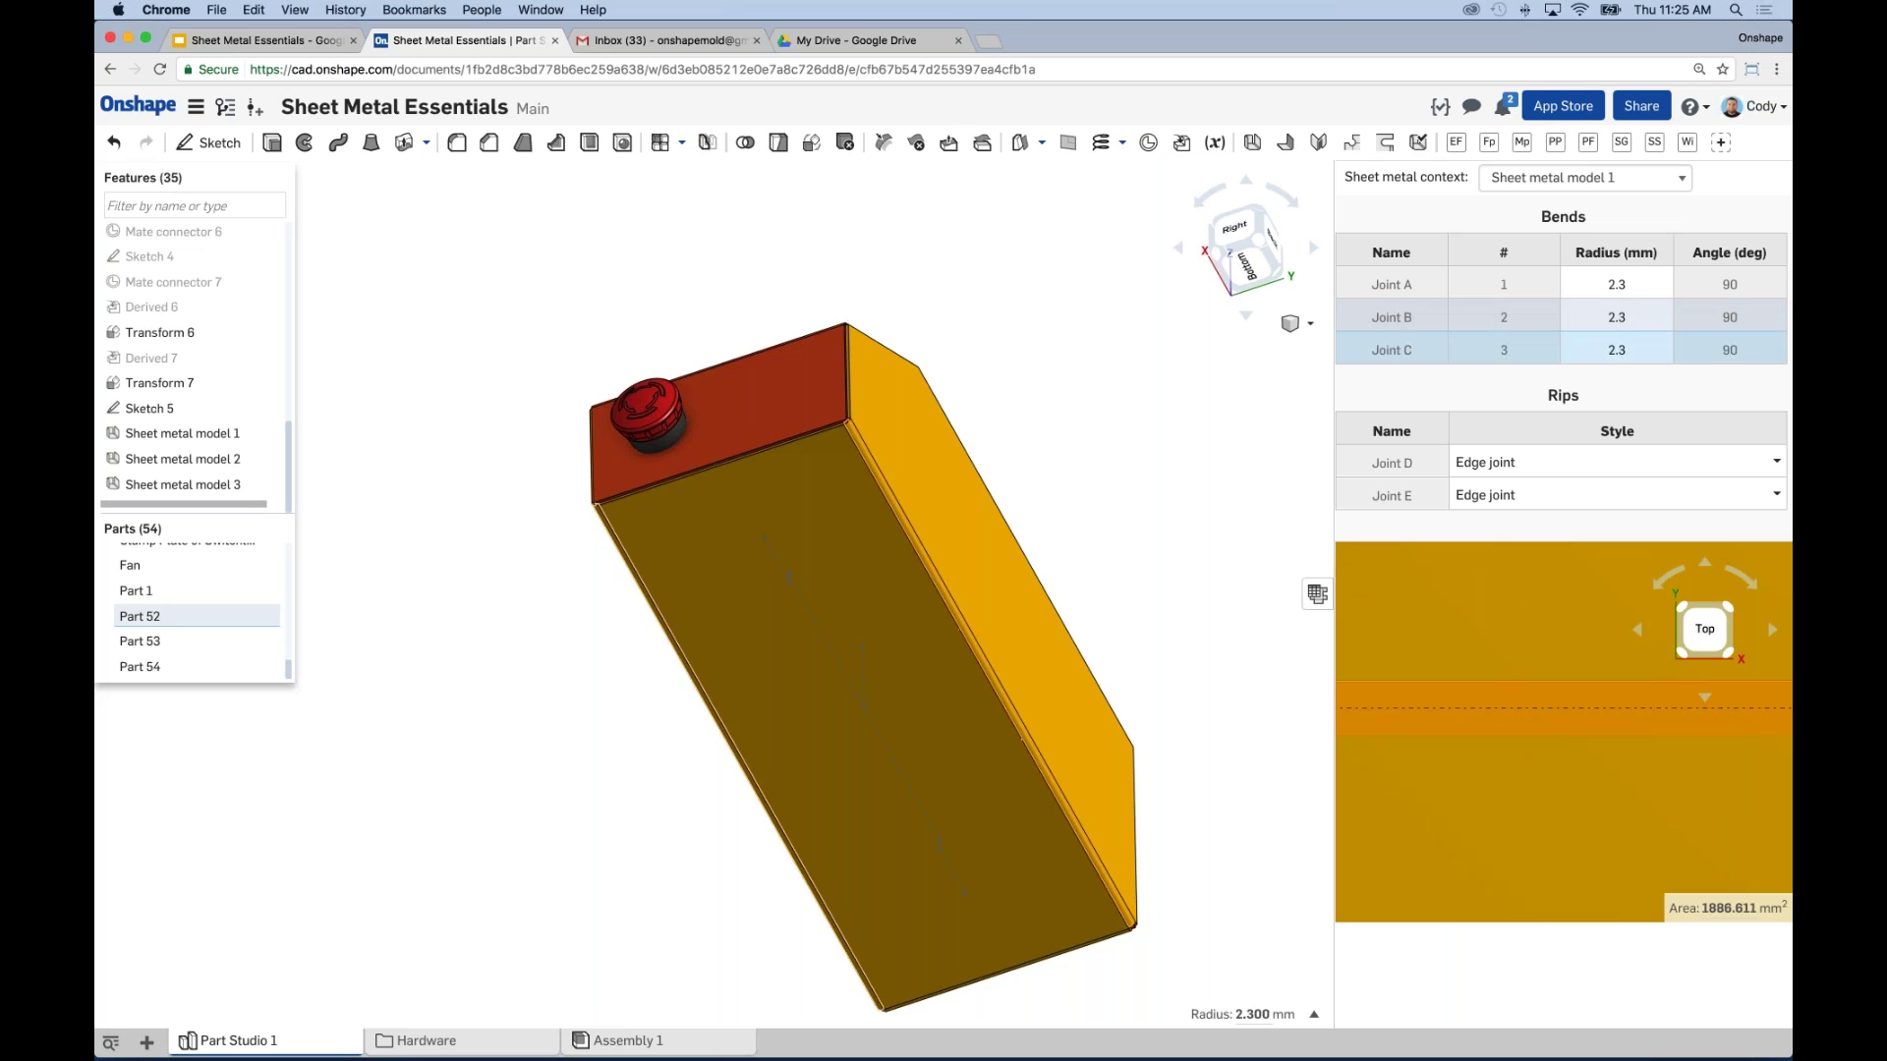
# Step: Clear the bend selection and review the complete flat pattern of the enclosure base alongside the folded model
pyautogui.click(1128, 525)
pyautogui.scroll(-3, 1150, 491)
pyautogui.hotkey('shift', '7')
pyautogui.scroll(3, 1120, 561)
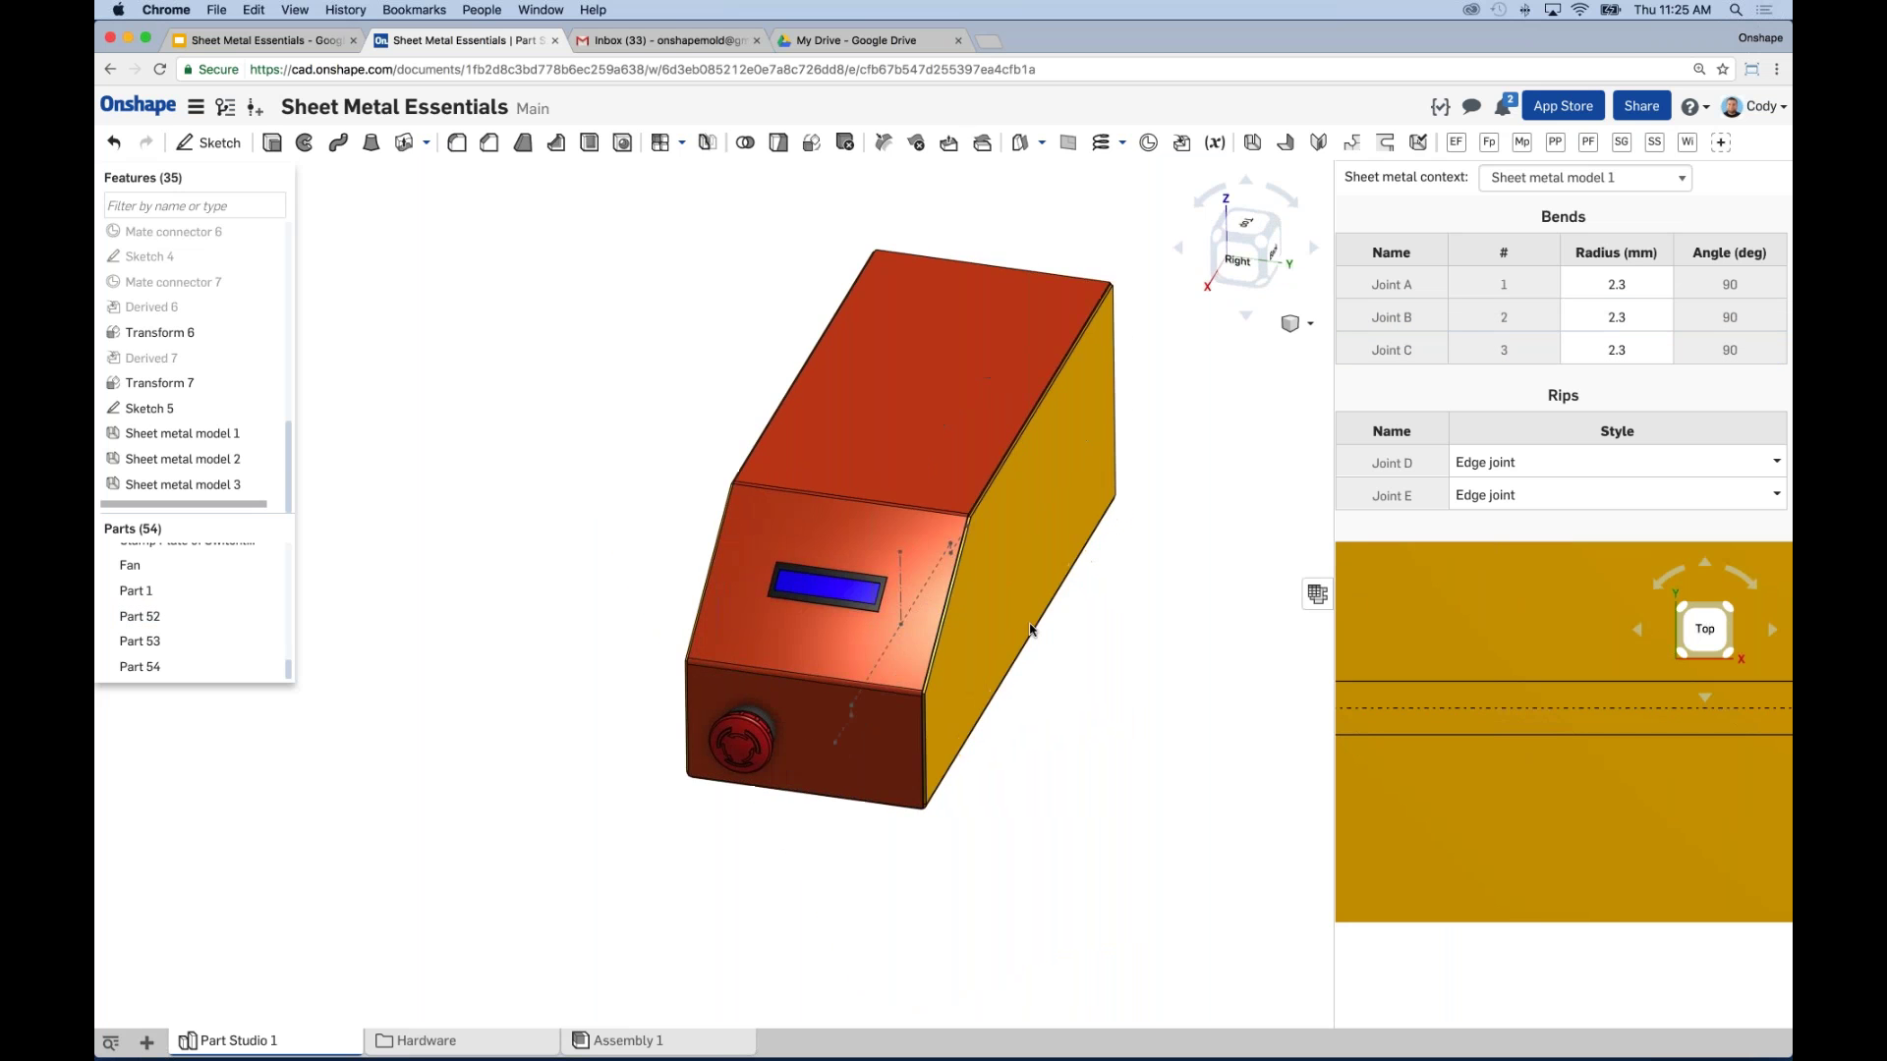
pyautogui.scroll(3, 1030, 629)
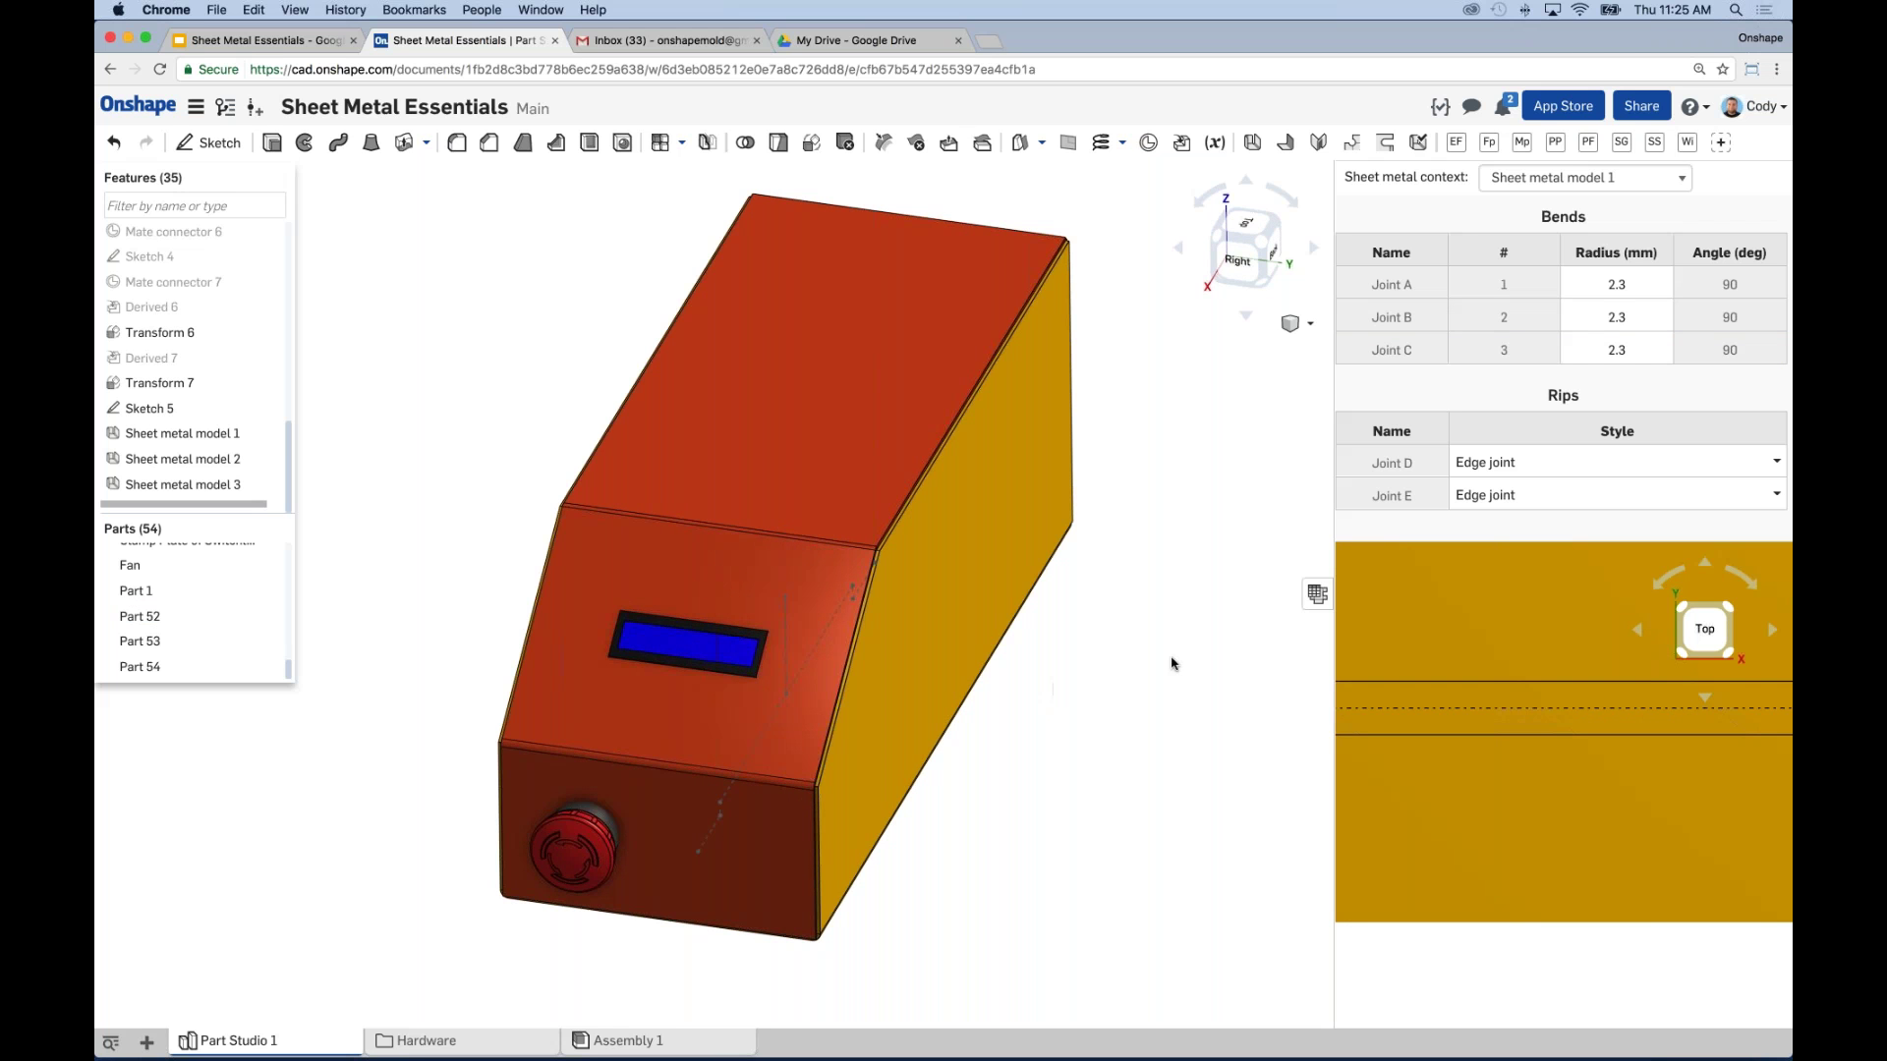
pyautogui.scroll(-5, 1539, 750)
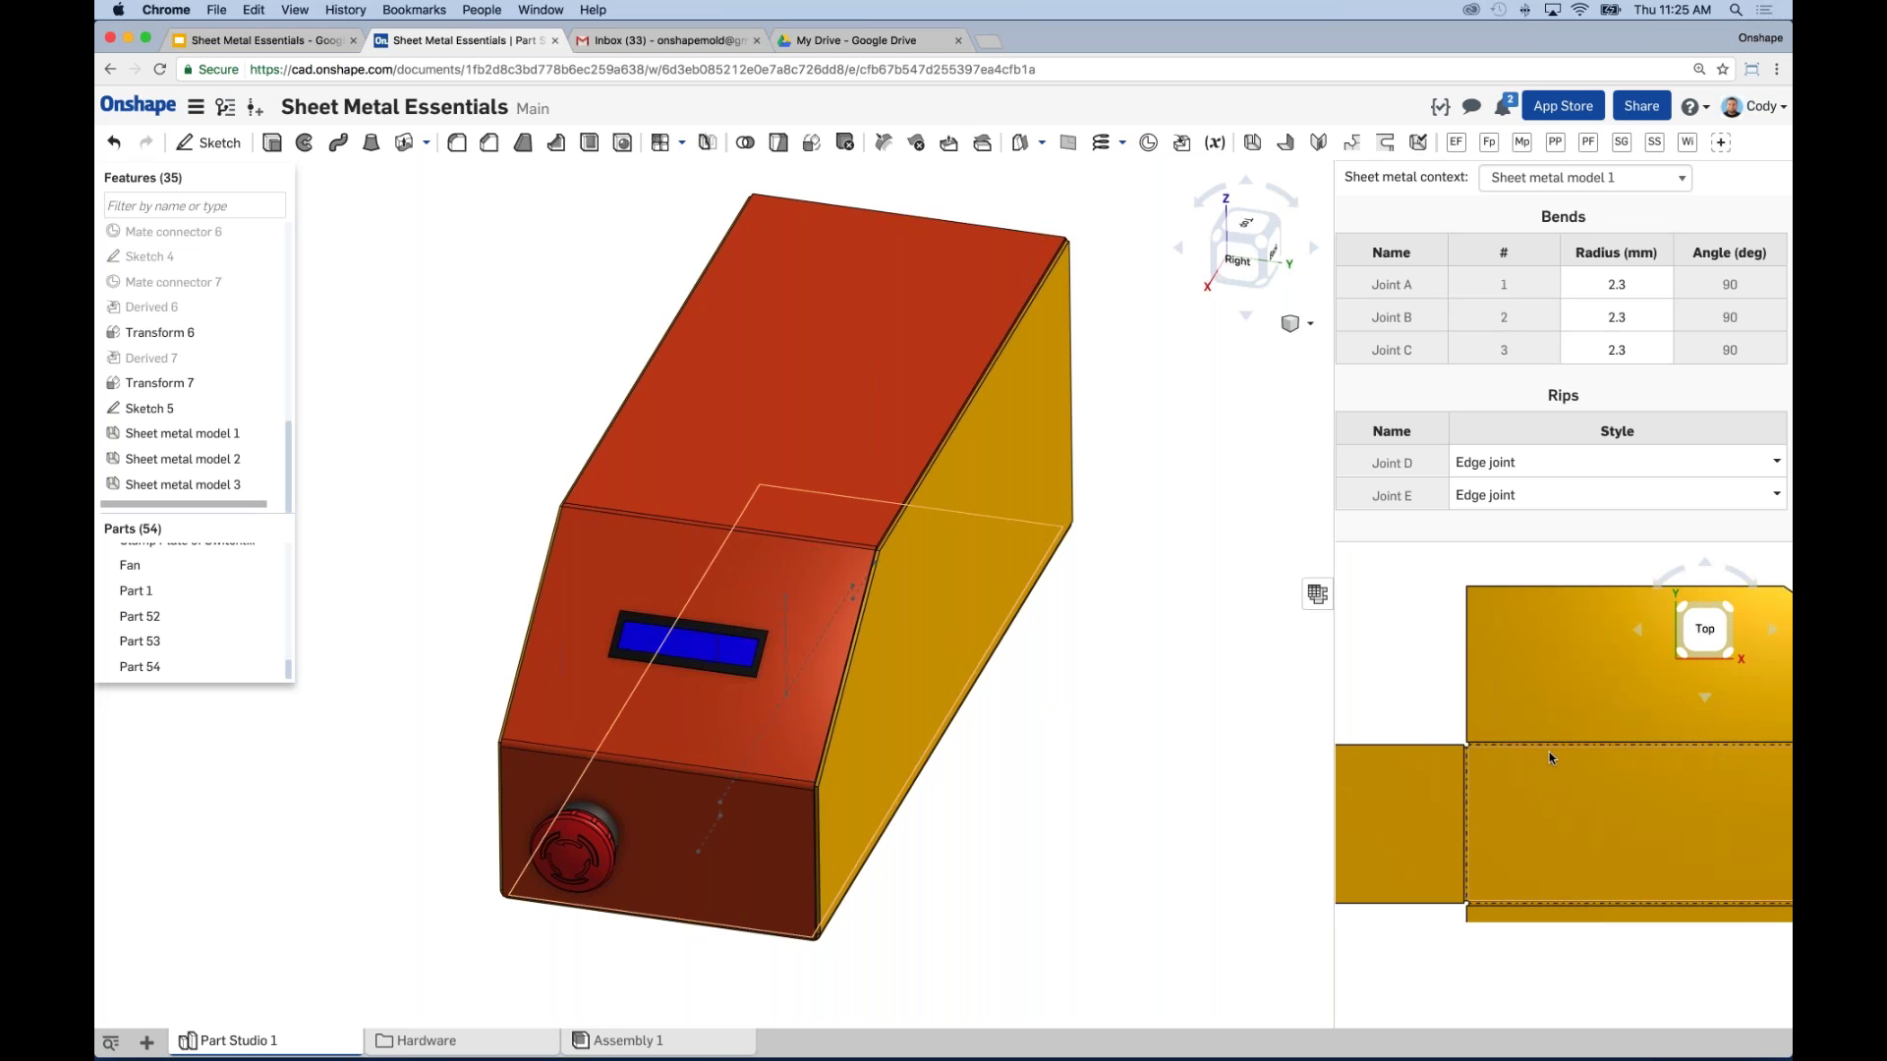
pyautogui.scroll(-4, 1579, 755)
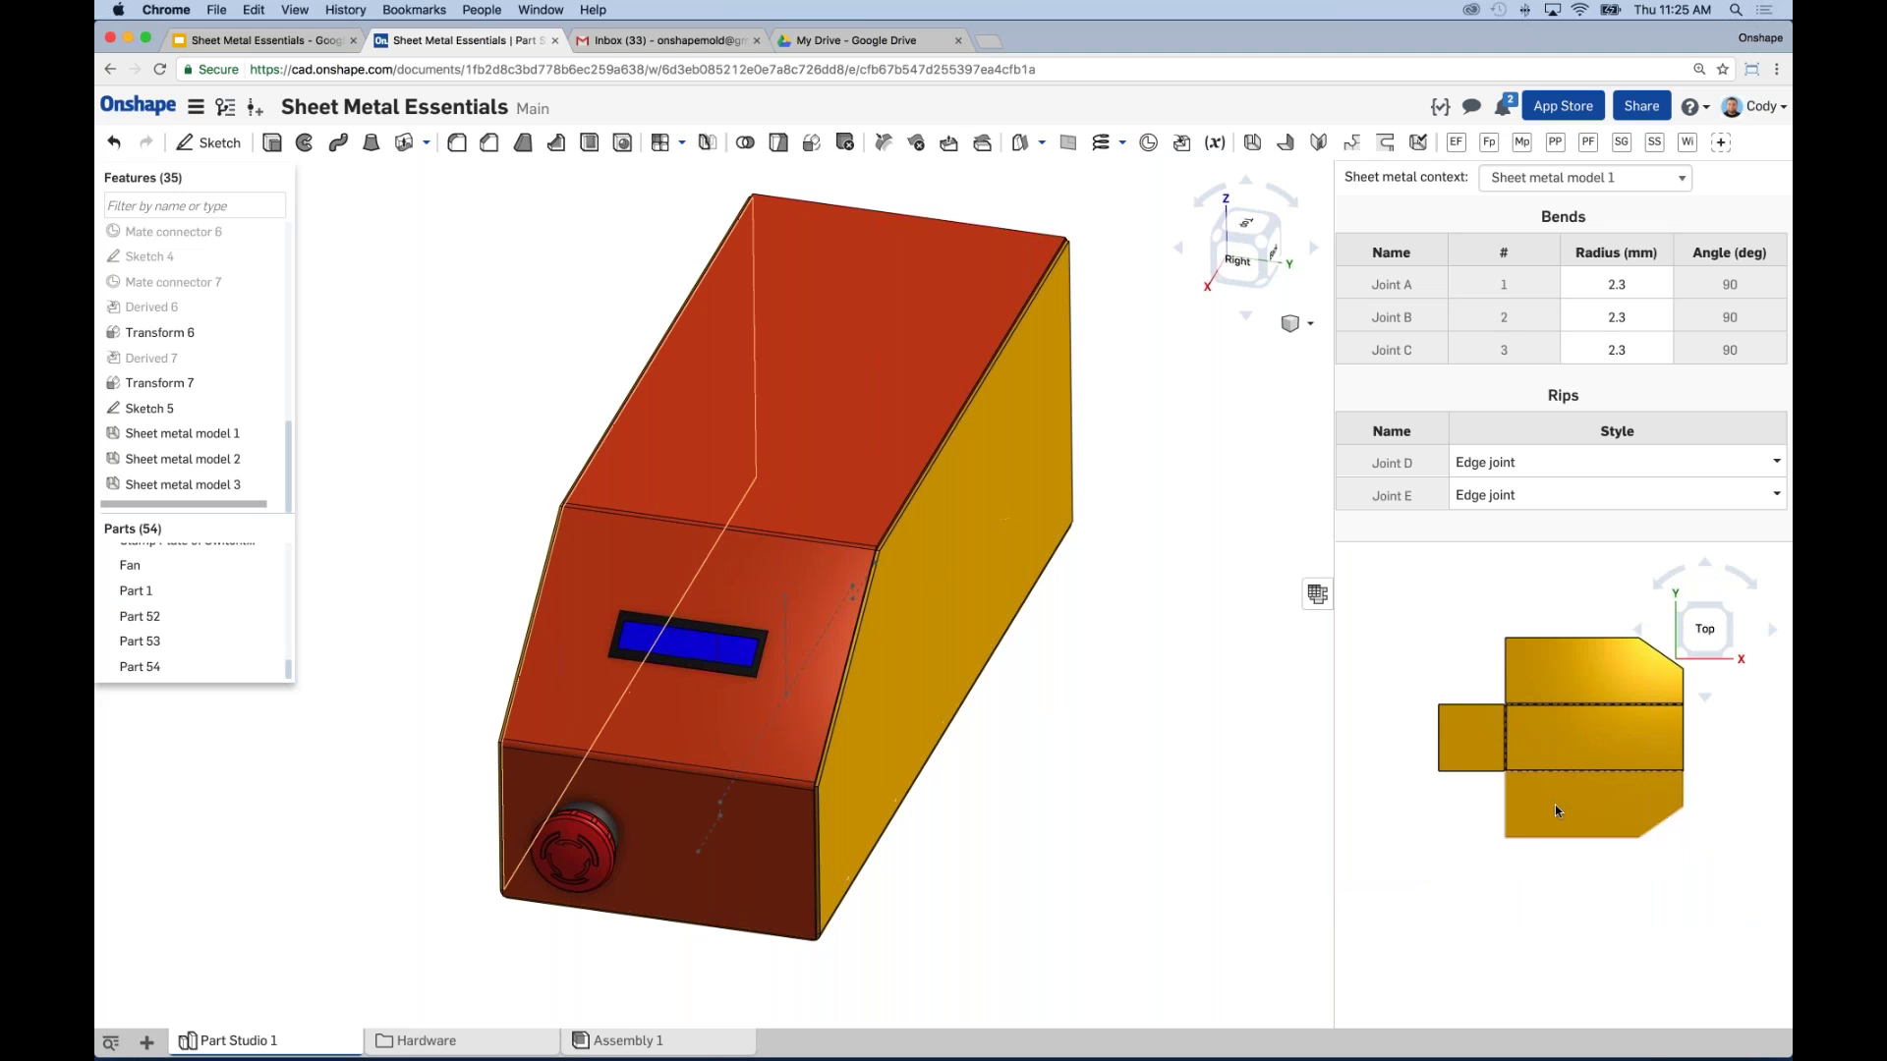
pyautogui.scroll(5, 1565, 735)
pyautogui.scroll(-1, 1576, 757)
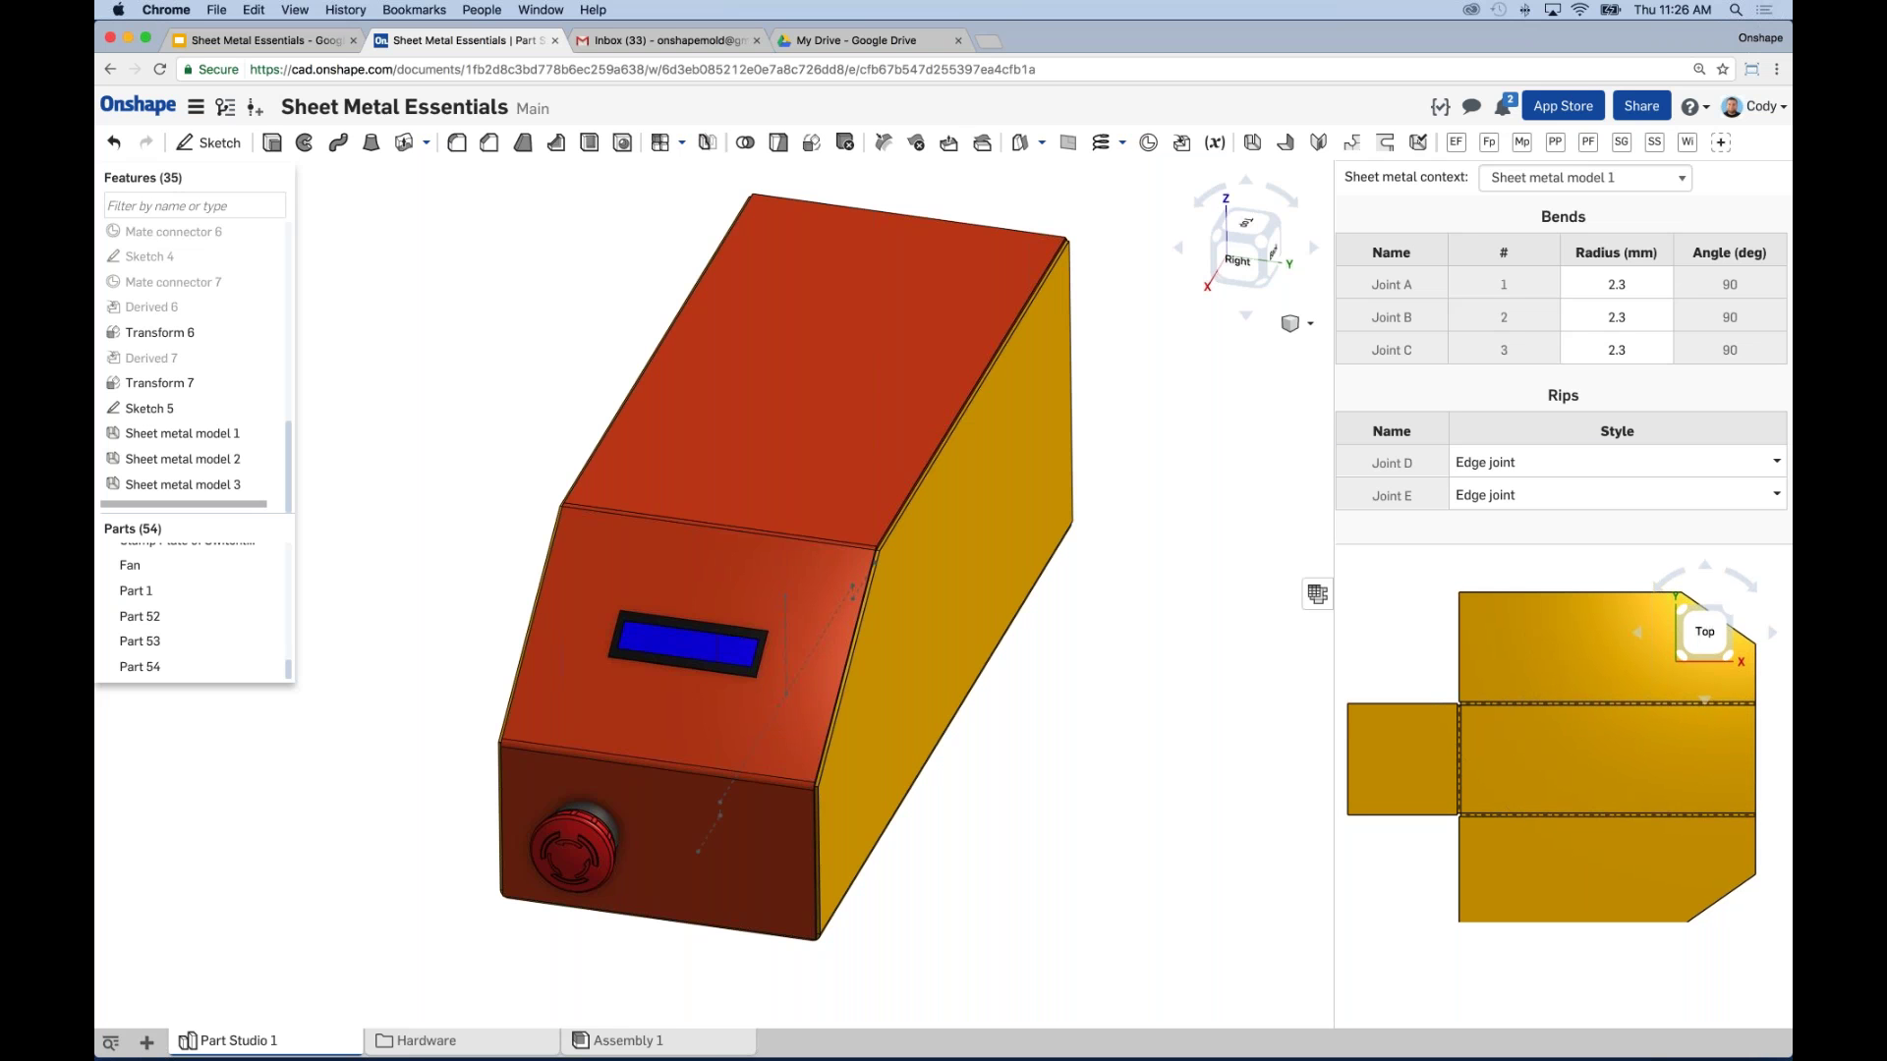
# Step: Switch the sheet metal context to Sheet metal model 2 and on to Sheet metal model 3 to review their bends and flat patterns
pyautogui.click(1588, 181)
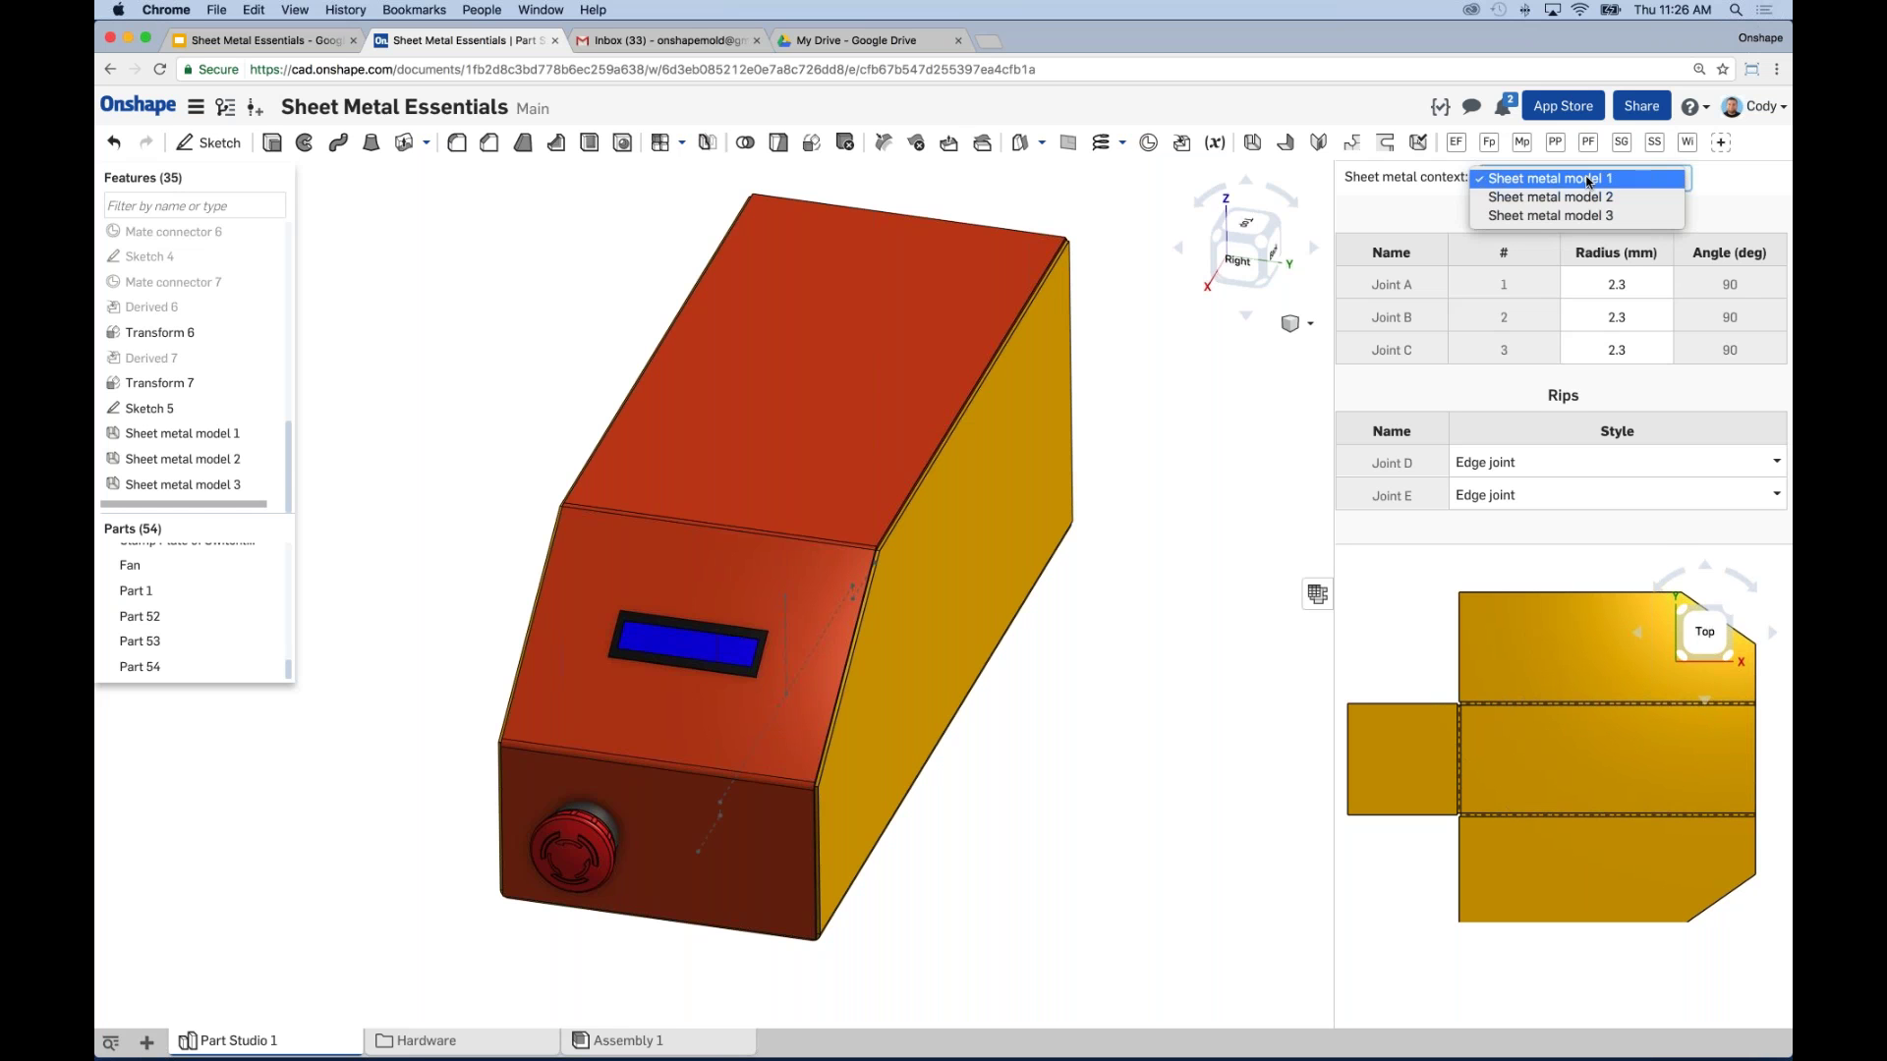
pyautogui.click(1589, 197)
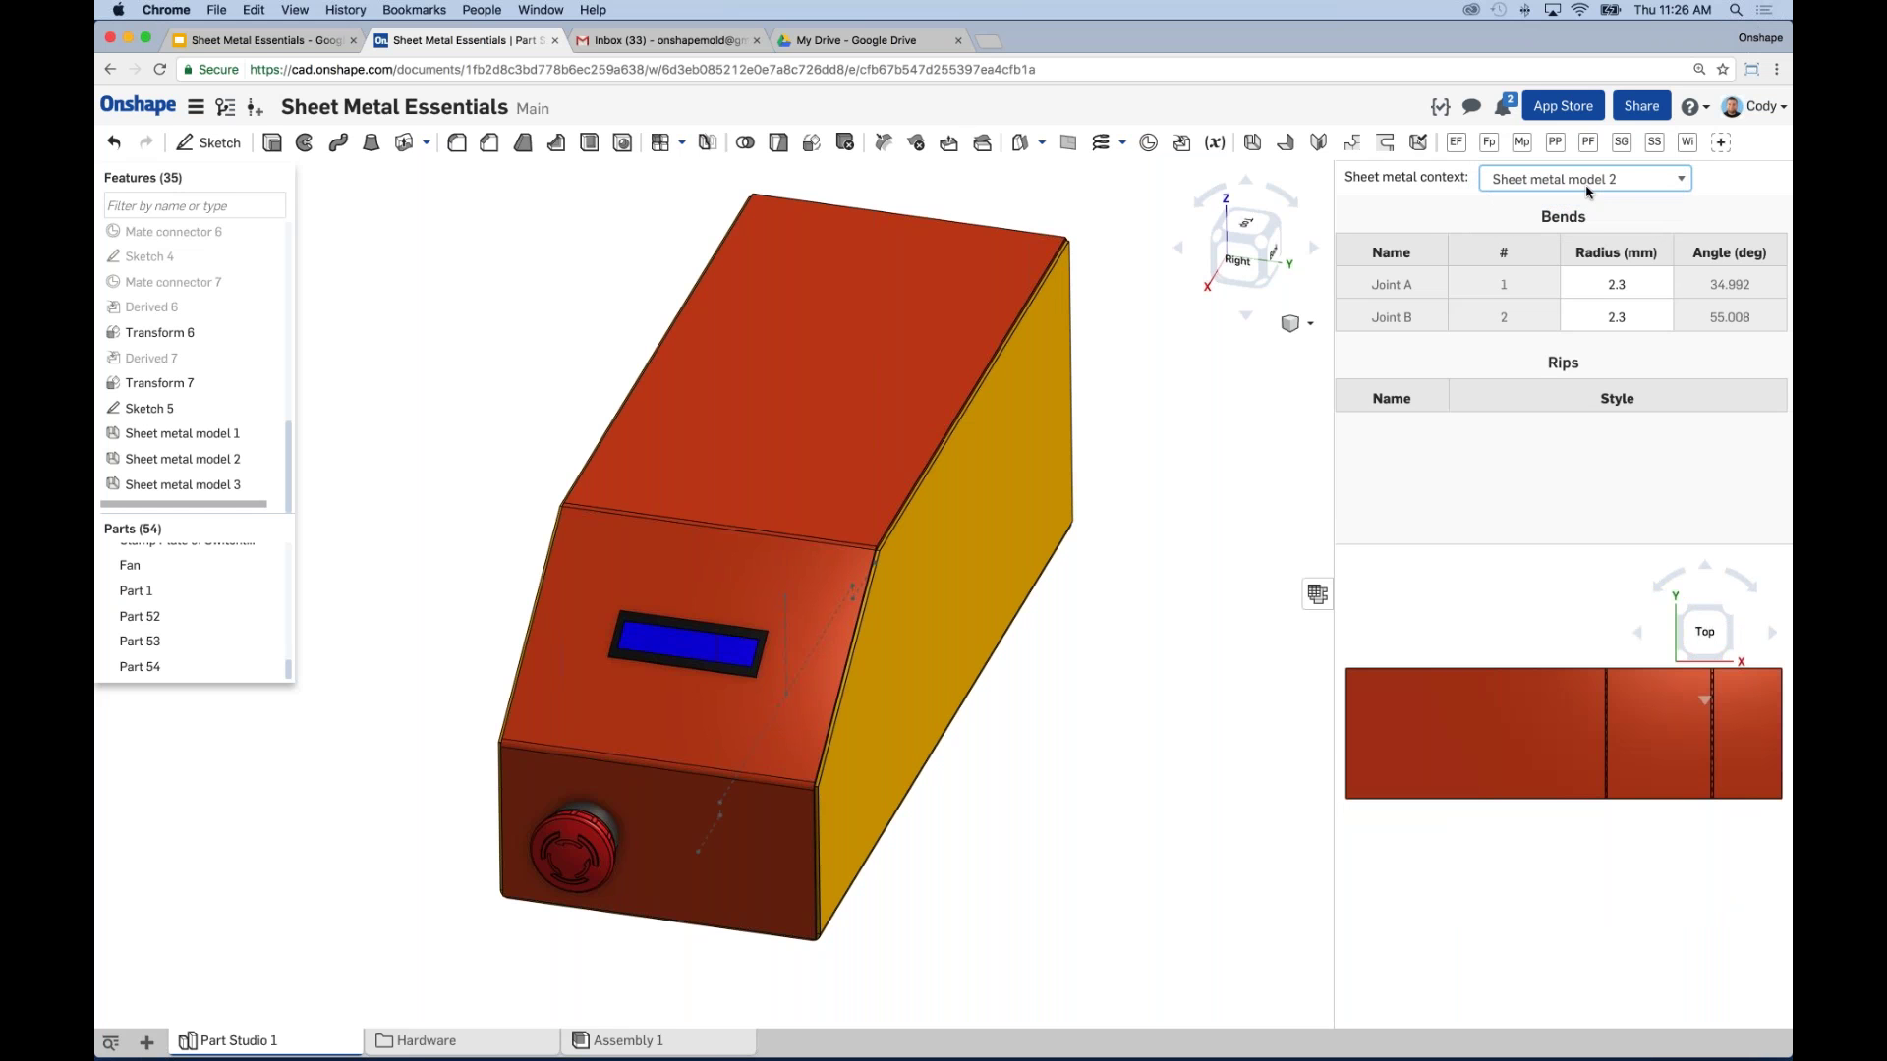
pyautogui.click(1589, 181)
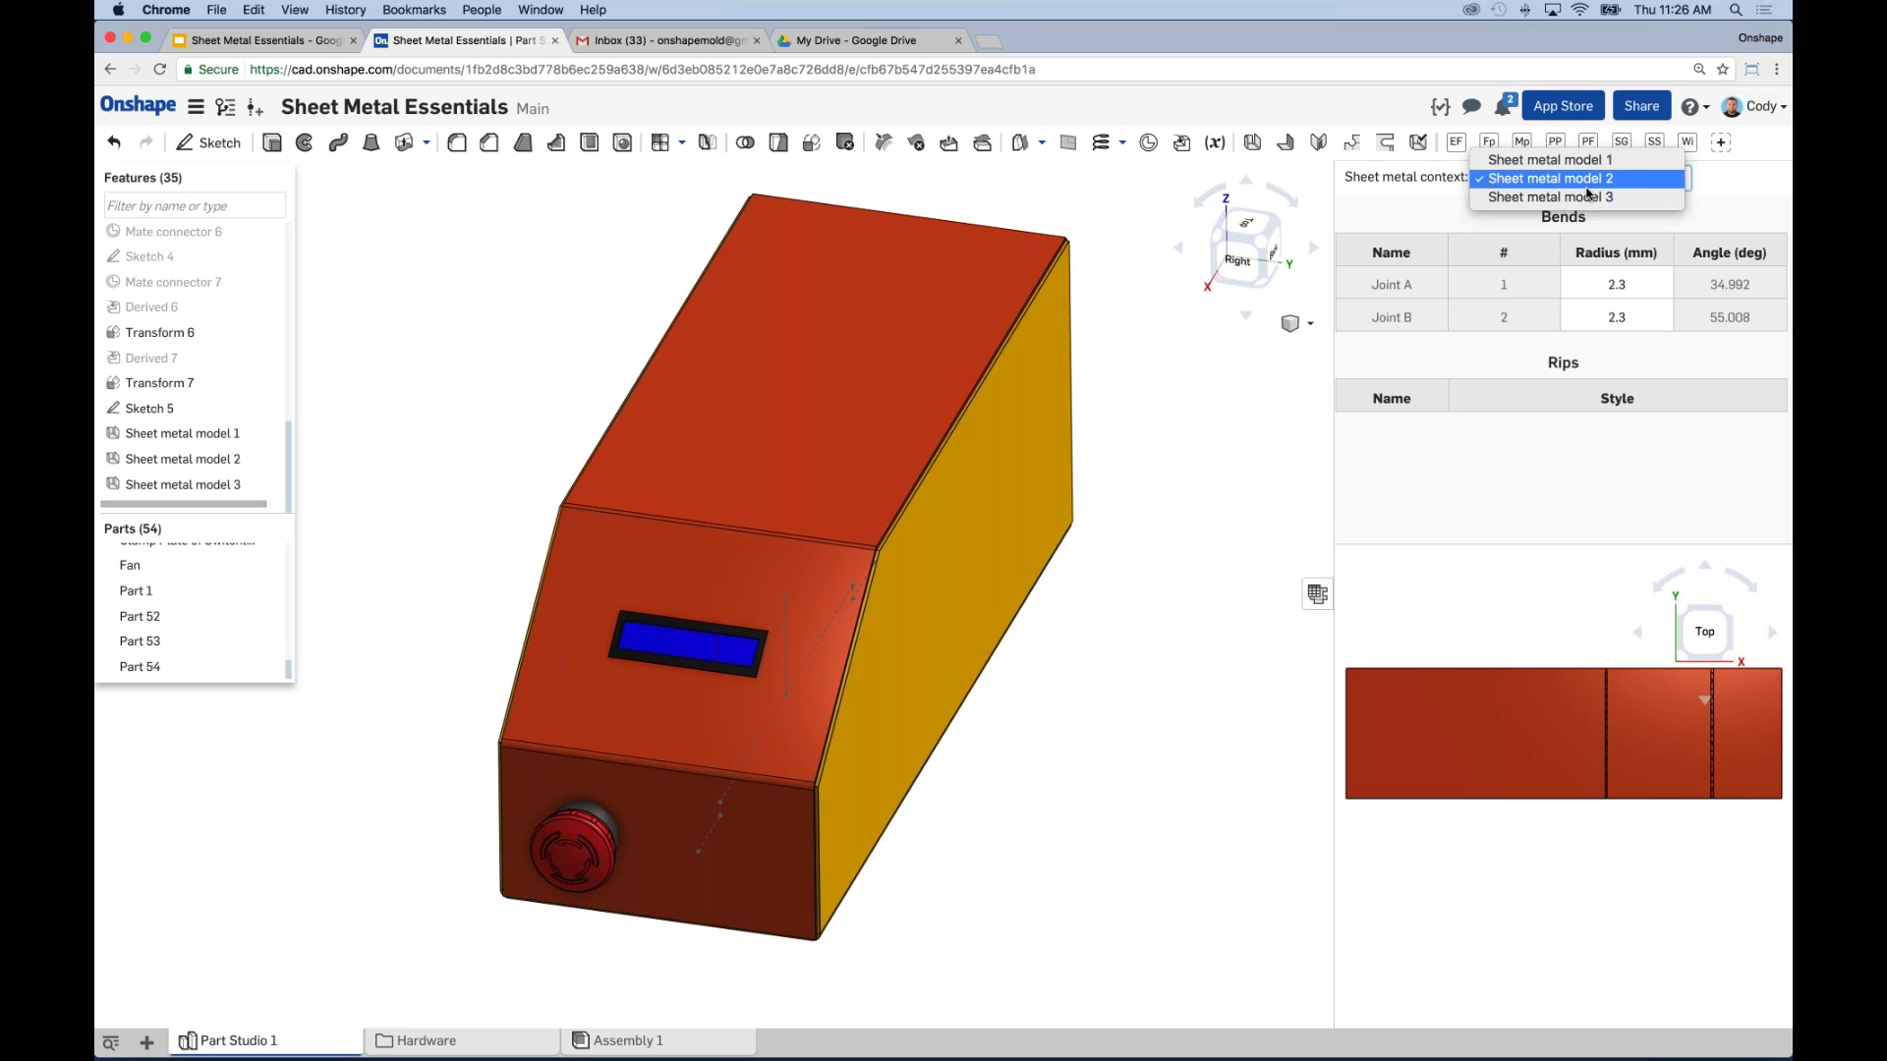
pyautogui.press('Escape')
pyautogui.press('Down')
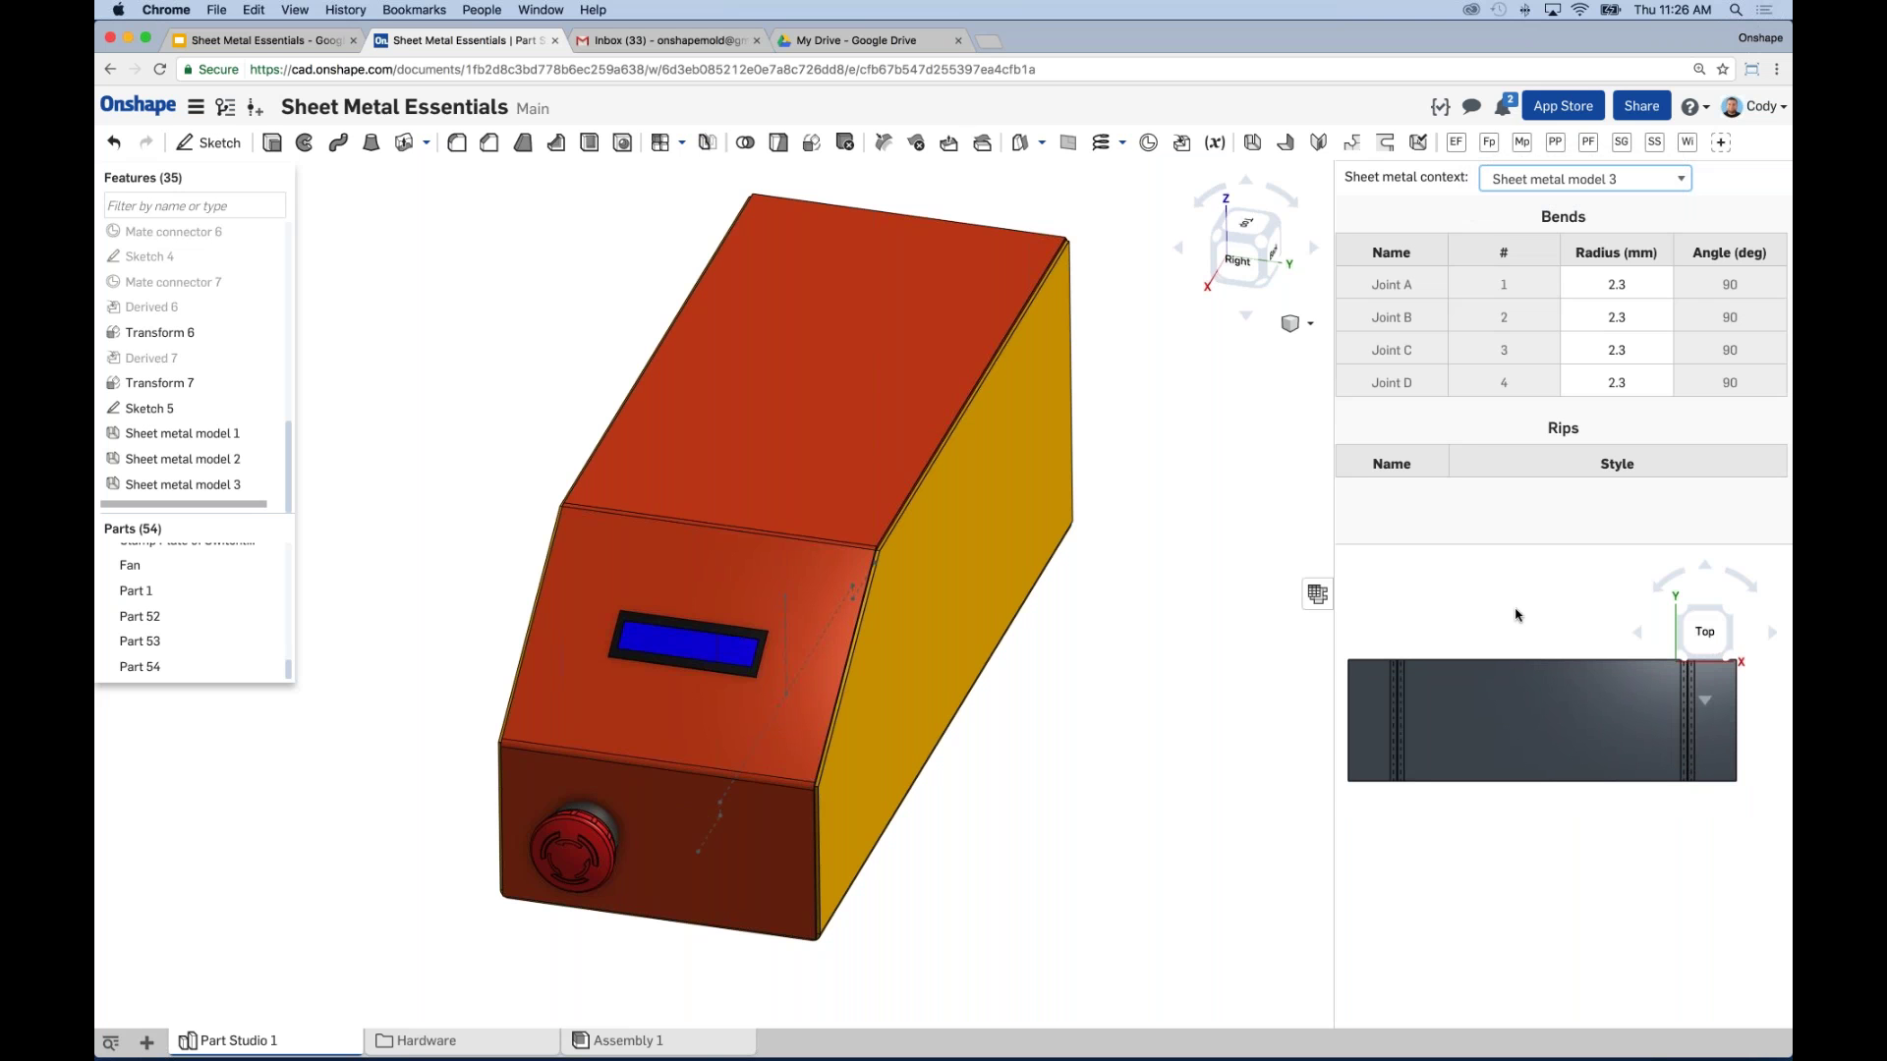
pyautogui.click(1568, 179)
pyautogui.click(1569, 179)
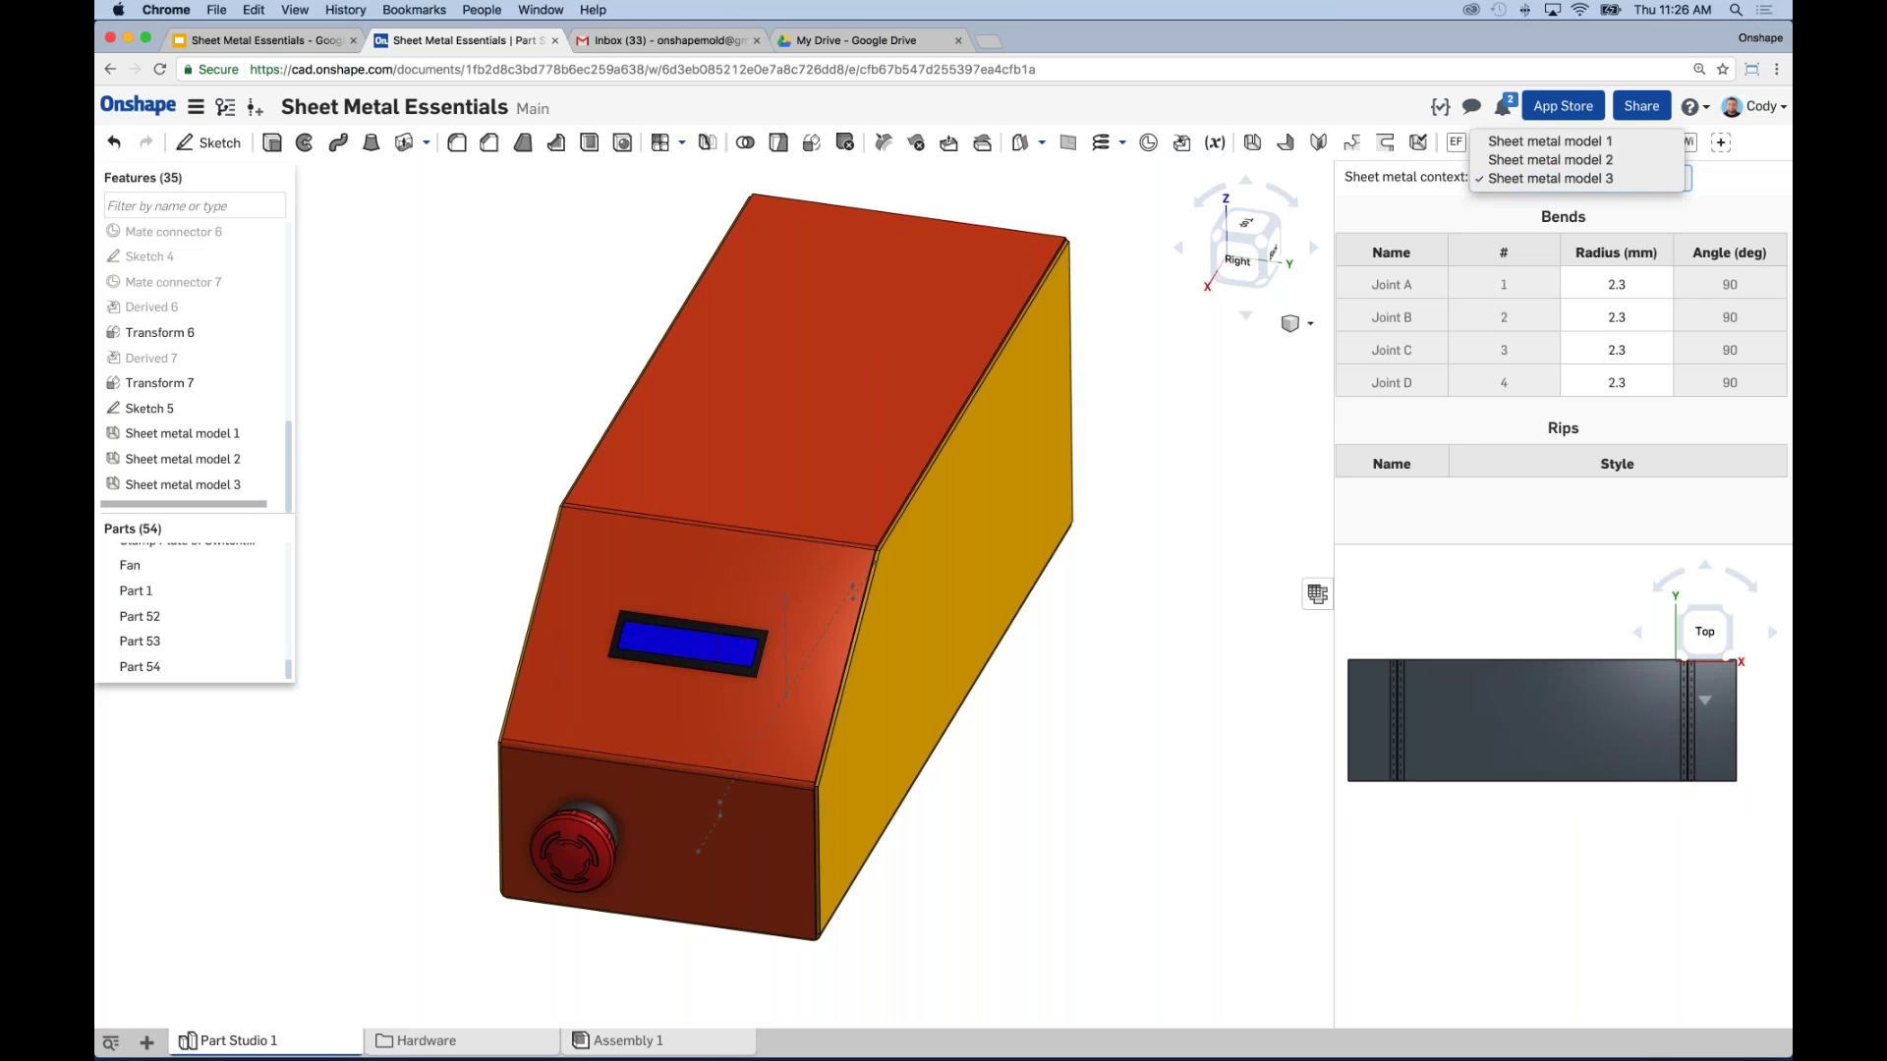
pyautogui.press('Escape')
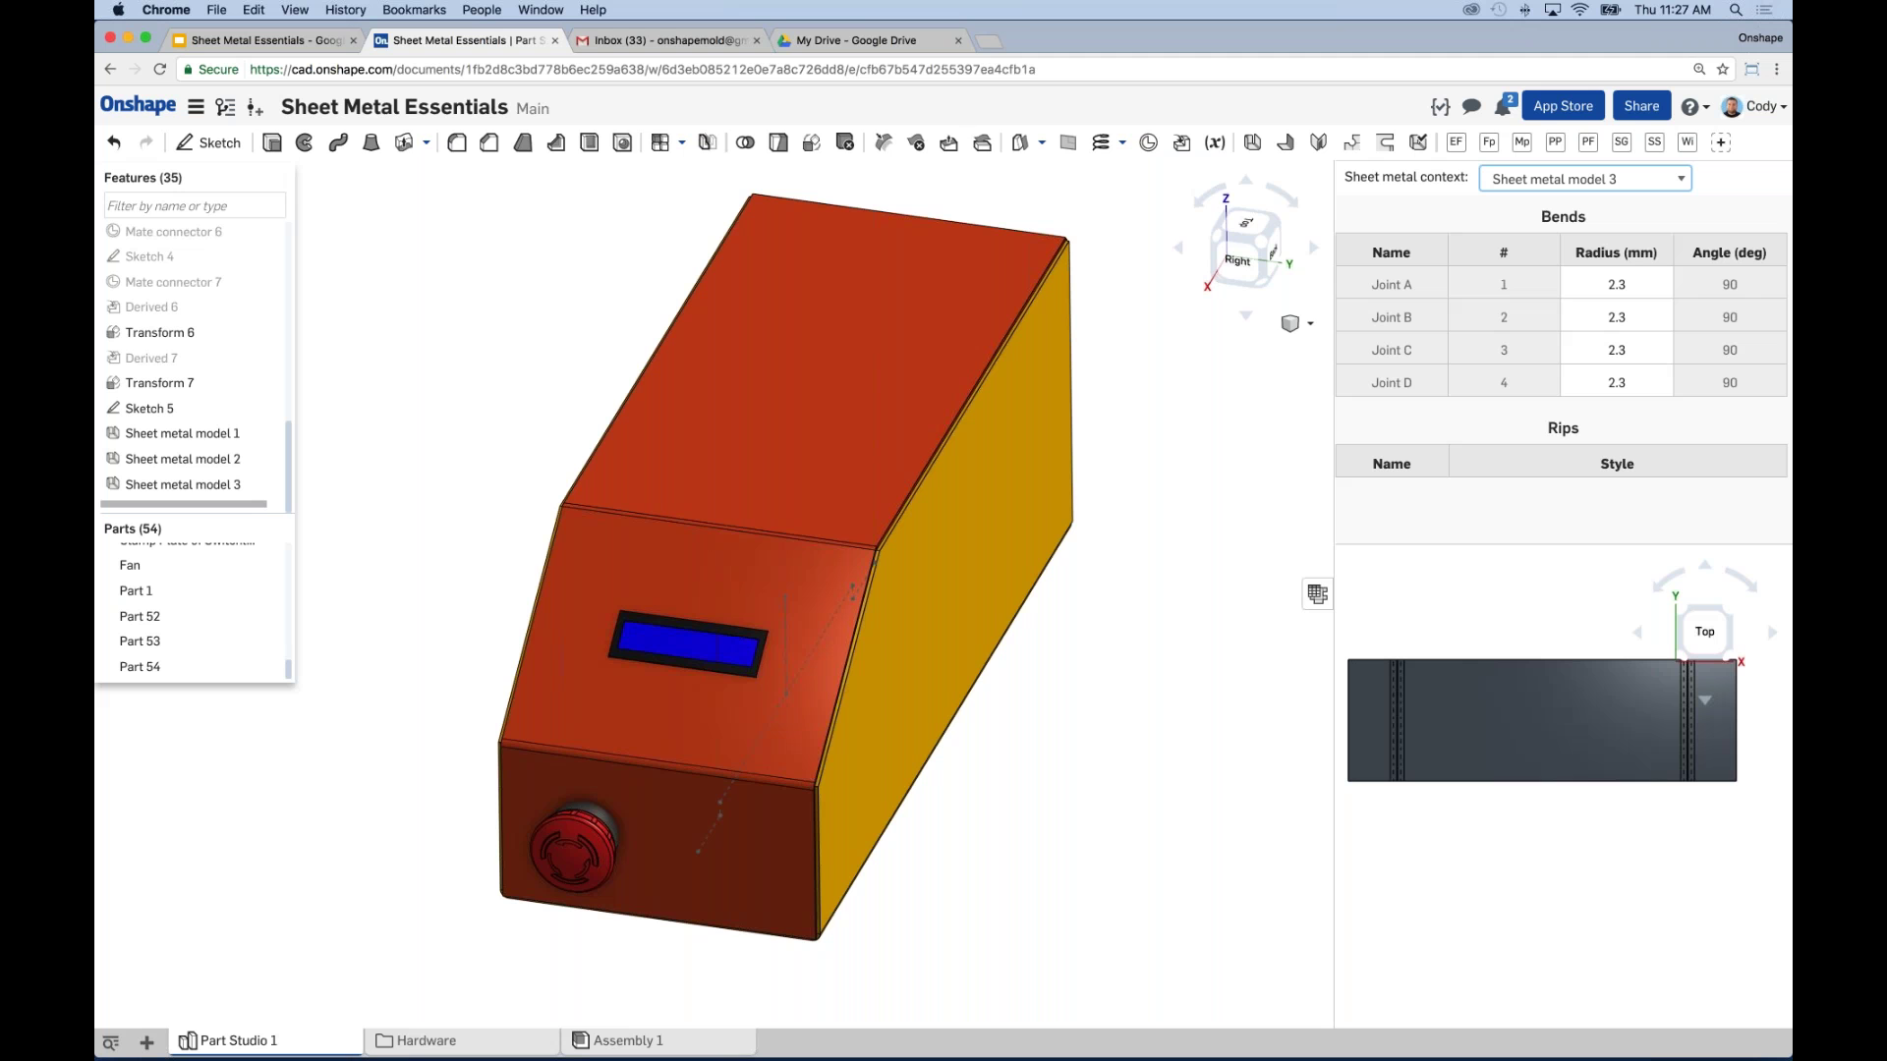
pyautogui.moveTo(1053, 698); pyautogui.dragTo(1104, 711, button='middle')
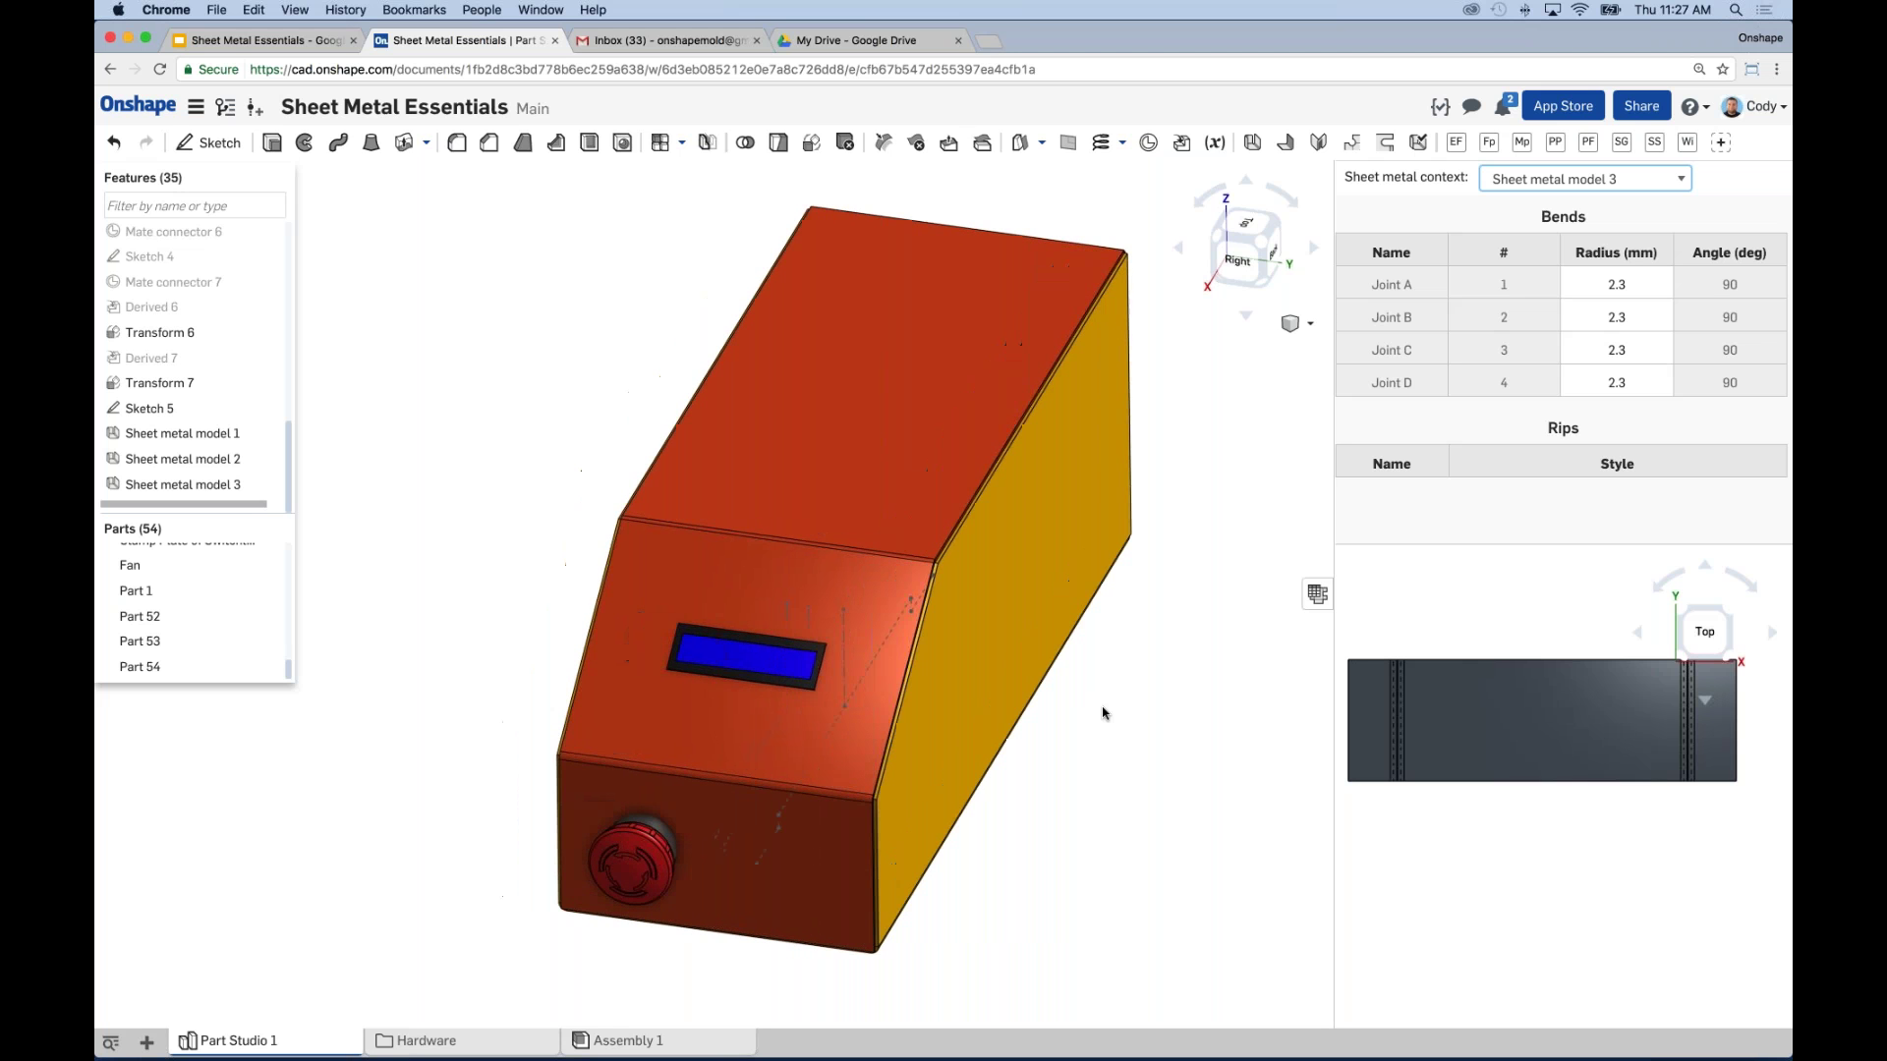